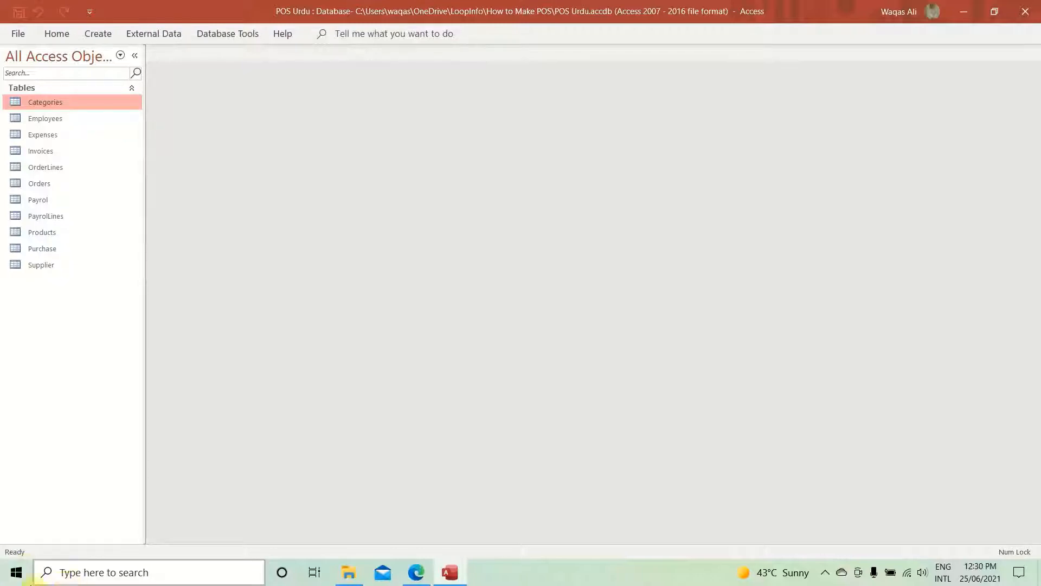
- Switch to the browser, look through the OUTGO Apparels online store's home page from banner to footer, and return to Access
{"action": "left_click", "coordinate": [412, 582]}
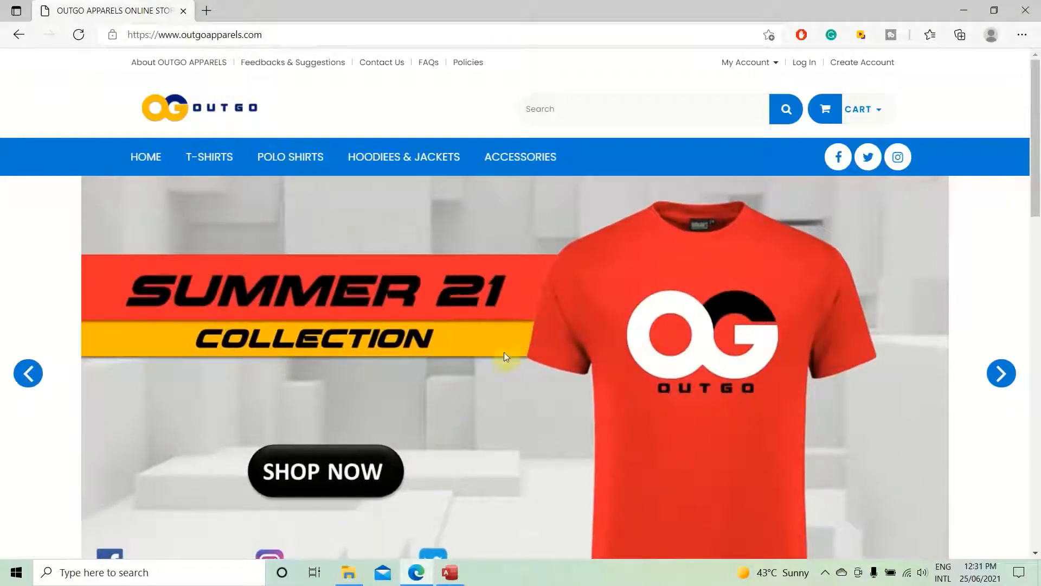
{"action": "scroll", "coordinate": [558, 376], "scroll_direction": "down", "scroll_amount": 7}
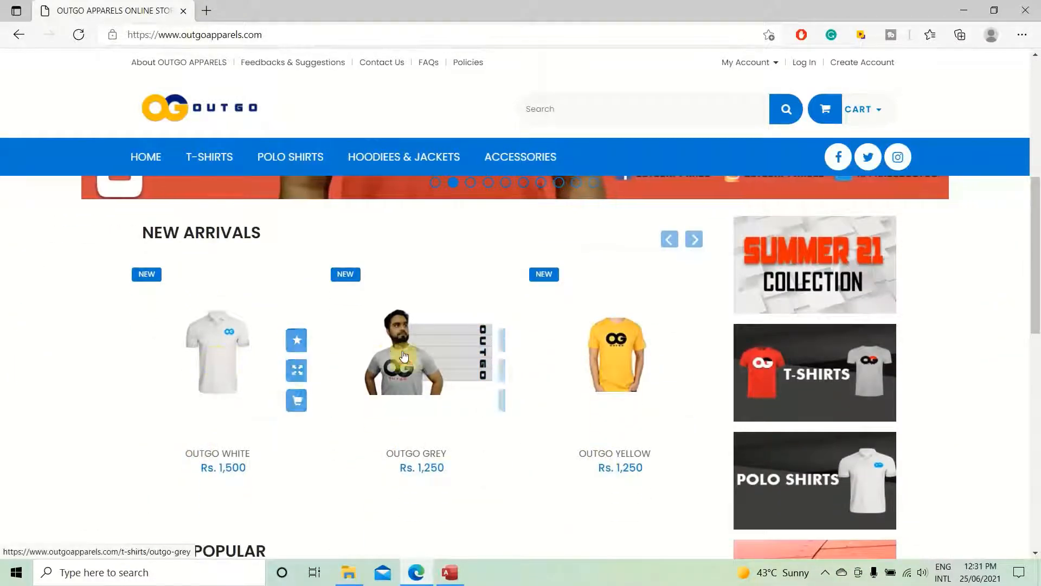
{"action": "scroll", "coordinate": [238, 396], "scroll_direction": "down", "scroll_amount": 7}
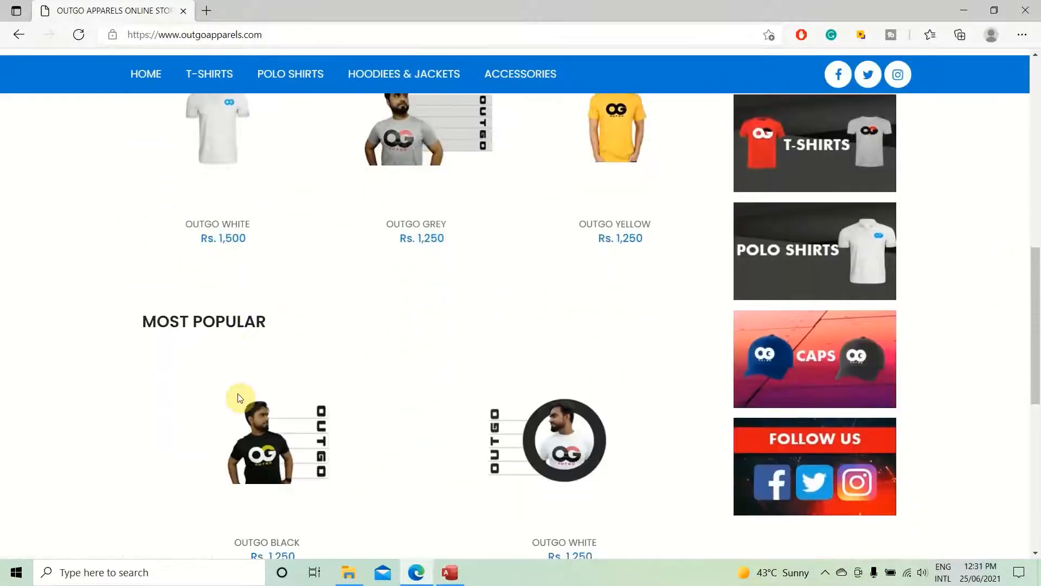
{"action": "scroll", "coordinate": [239, 398], "scroll_direction": "down", "scroll_amount": 2}
{"action": "scroll", "coordinate": [465, 442], "scroll_direction": "down", "scroll_amount": 3}
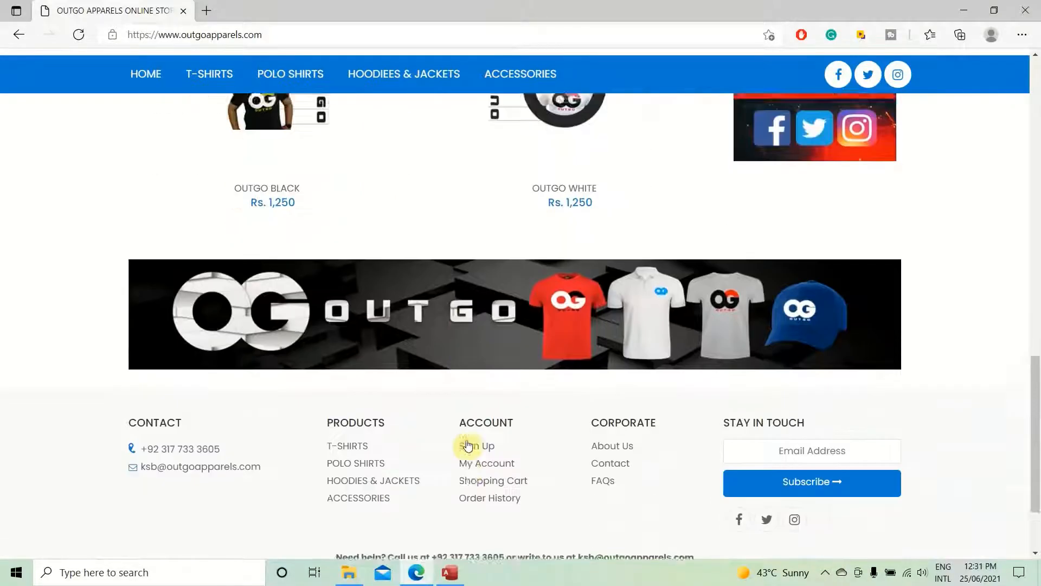
{"action": "scroll", "coordinate": [469, 444], "scroll_direction": "up", "scroll_amount": 6}
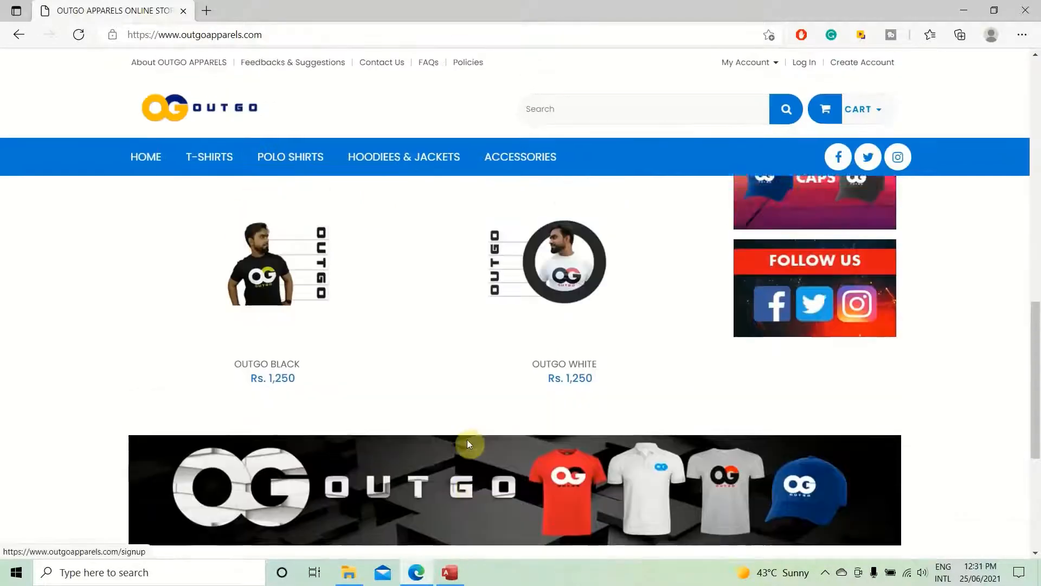
{"action": "scroll", "coordinate": [468, 443], "scroll_direction": "up", "scroll_amount": 3}
{"action": "scroll", "coordinate": [468, 444], "scroll_direction": "up", "scroll_amount": 5}
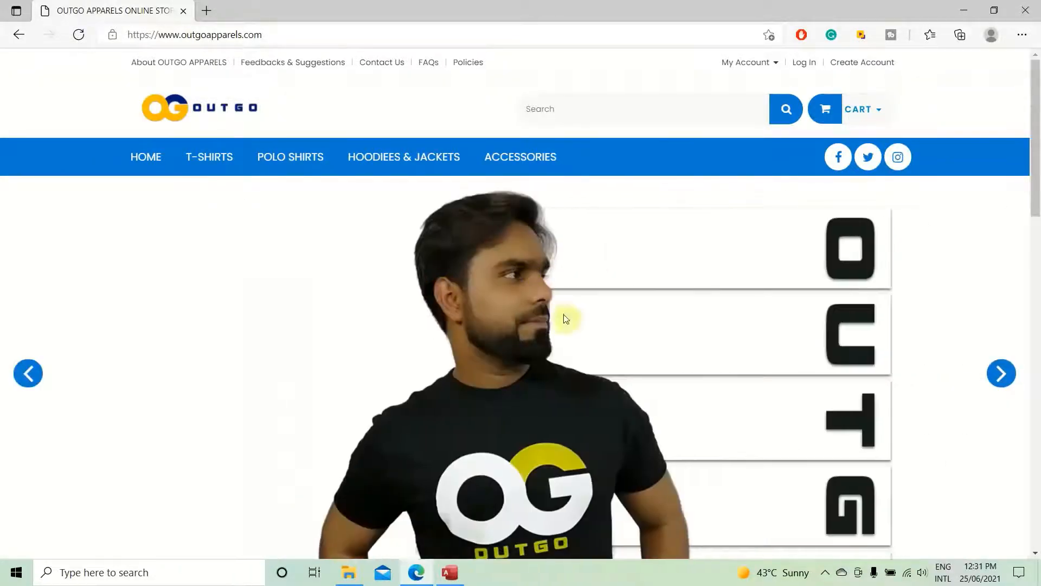
{"action": "scroll", "coordinate": [448, 476], "scroll_direction": "down", "scroll_amount": 1}
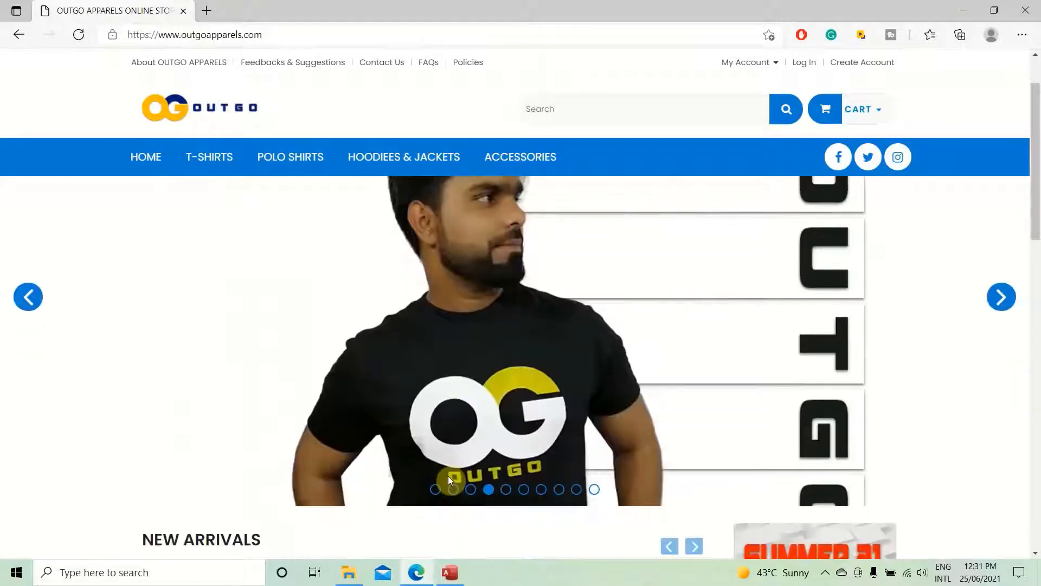
{"action": "scroll", "coordinate": [448, 476], "scroll_direction": "up", "scroll_amount": 1}
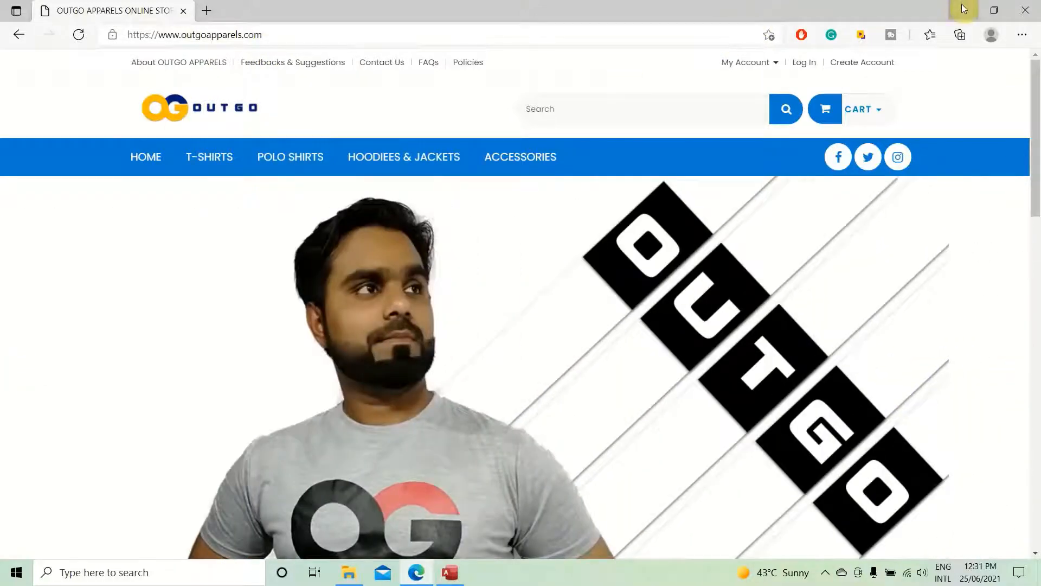
{"action": "left_click", "coordinate": [962, 7]}
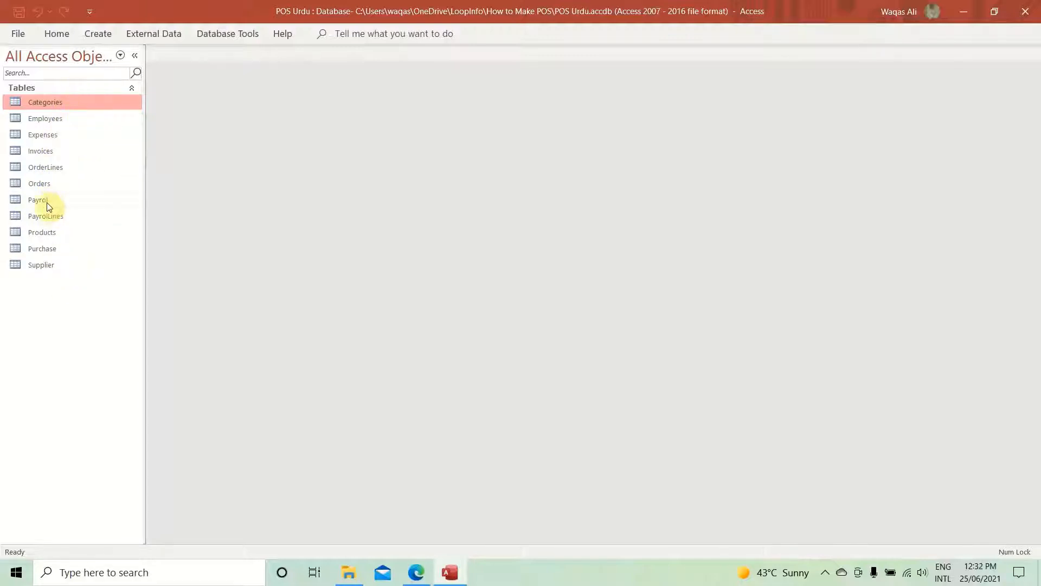
- Open the database's Relationships diagram to review how the tables are linked, and close it
{"action": "left_click", "coordinate": [204, 39]}
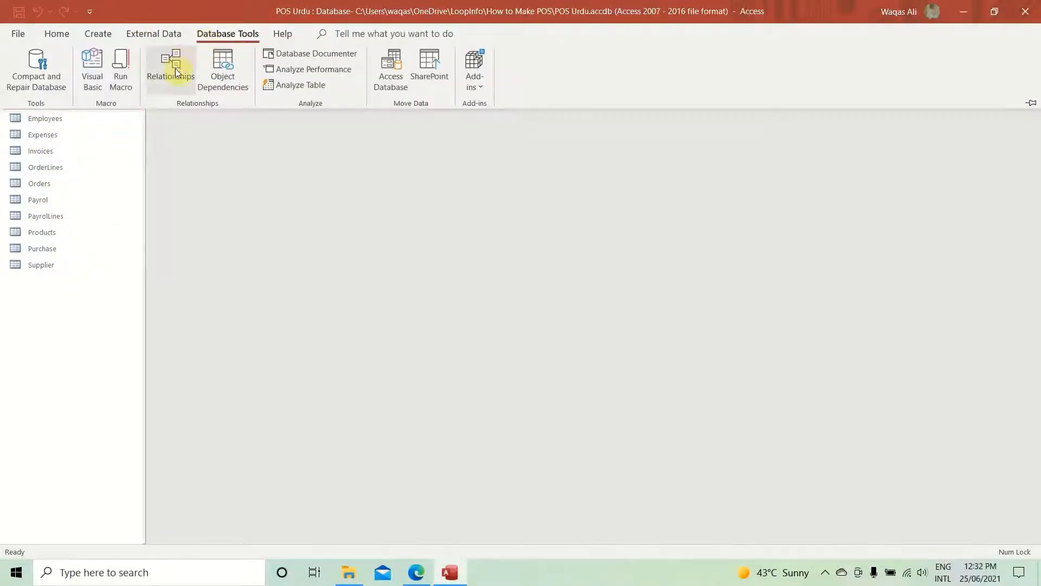
{"action": "left_click", "coordinate": [175, 68]}
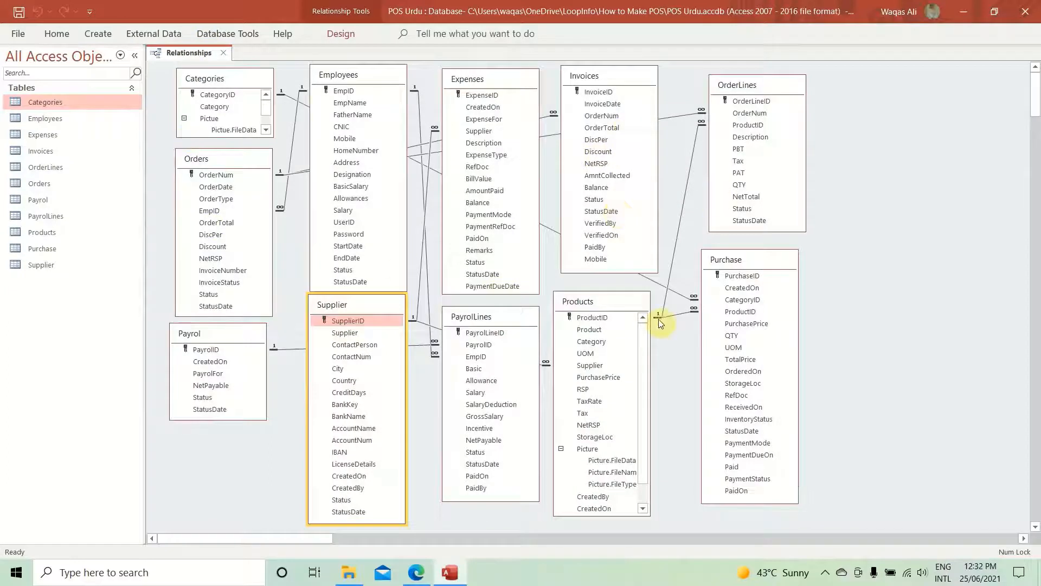
{"action": "left_click", "coordinate": [222, 57]}
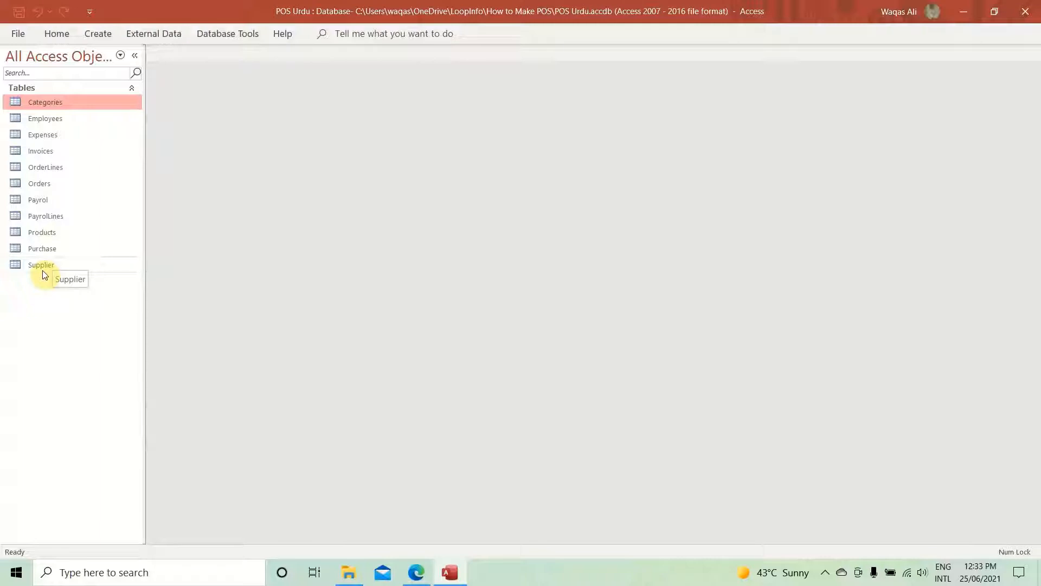
{"action": "left_click", "coordinate": [47, 182]}
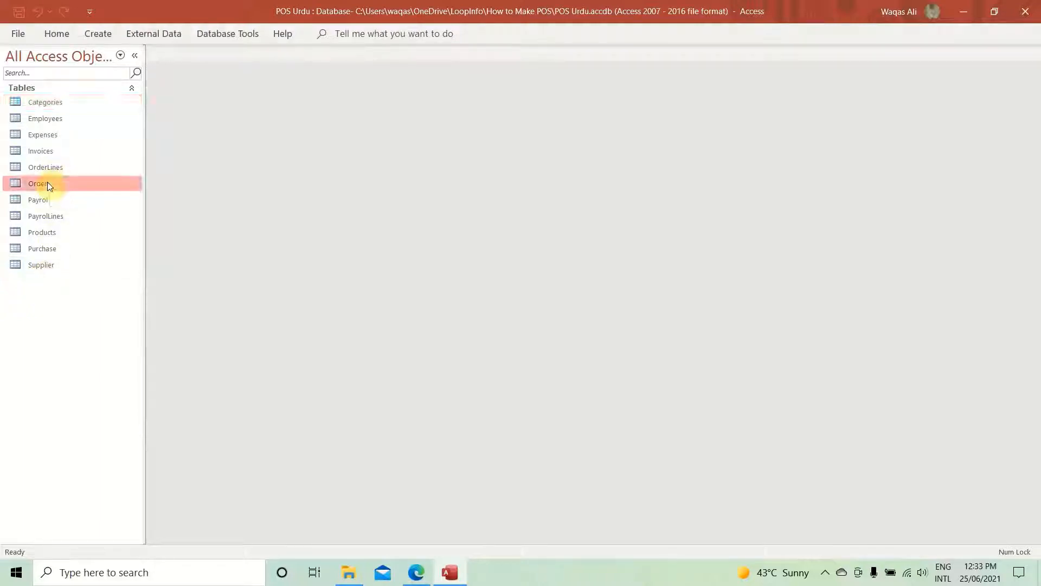
{"action": "left_click", "coordinate": [49, 170]}
{"action": "left_click", "coordinate": [48, 200]}
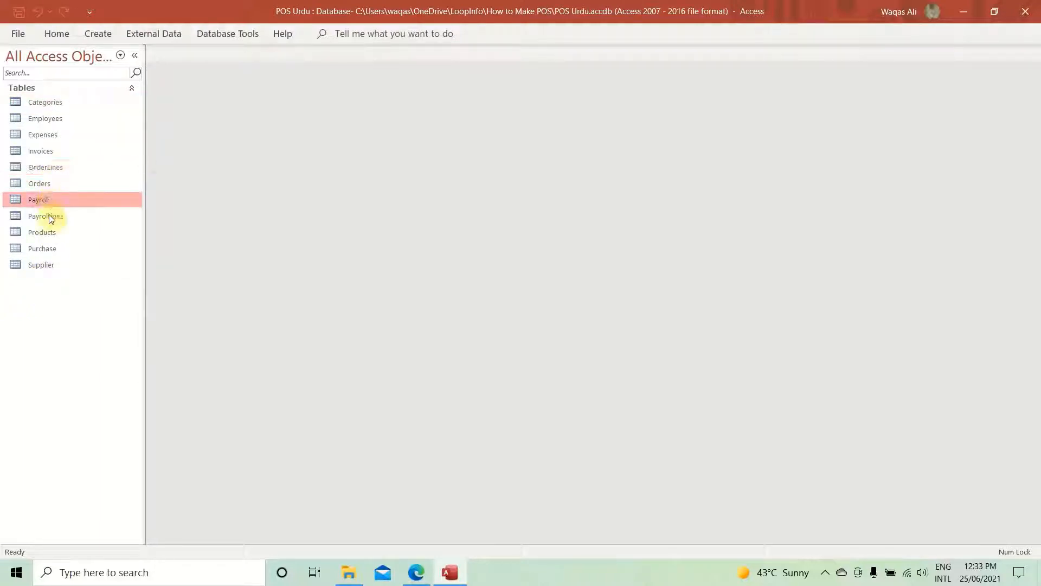
{"action": "left_click", "coordinate": [49, 214]}
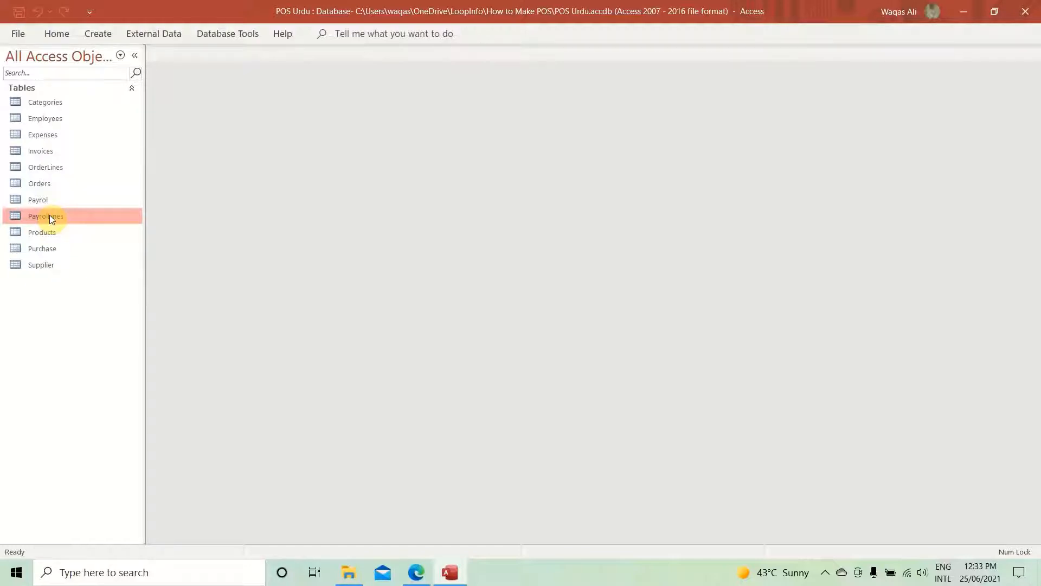
- Open the Categories table in Datasheet View to inspect its fields, and close it
{"action": "left_click", "coordinate": [54, 103]}
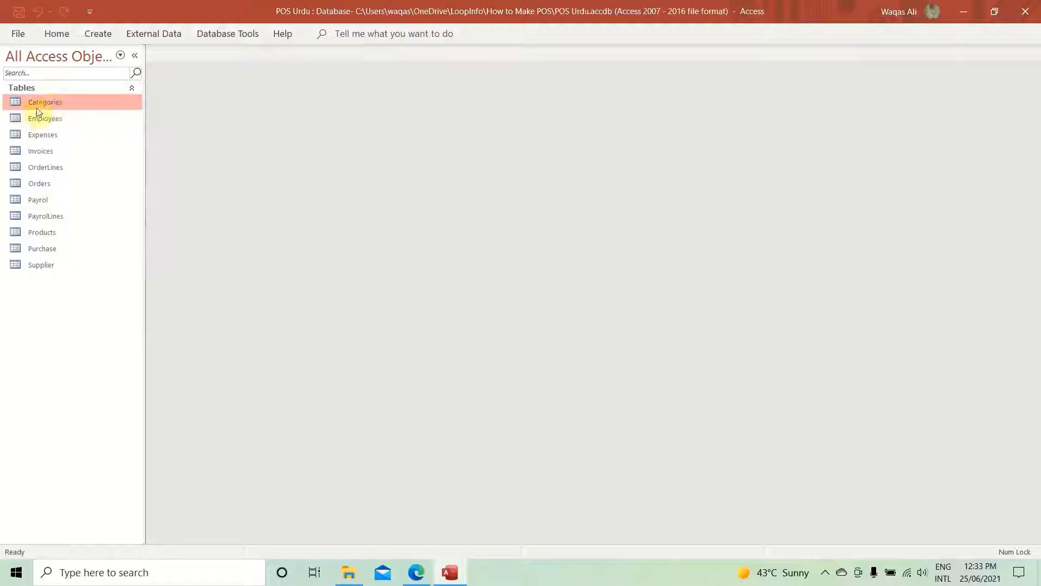
{"action": "double_click", "coordinate": [45, 103]}
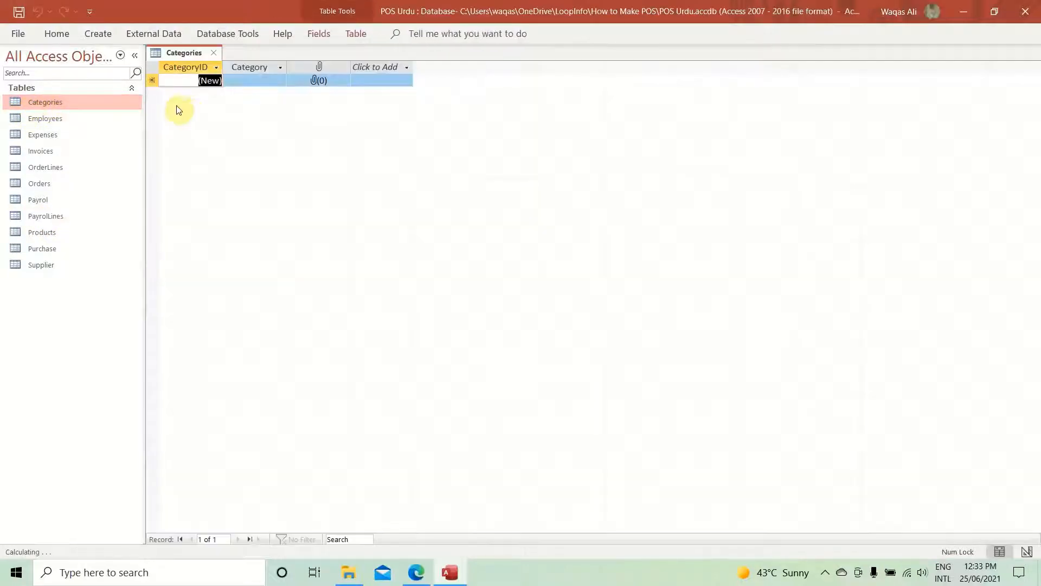
{"action": "left_click", "coordinate": [203, 80]}
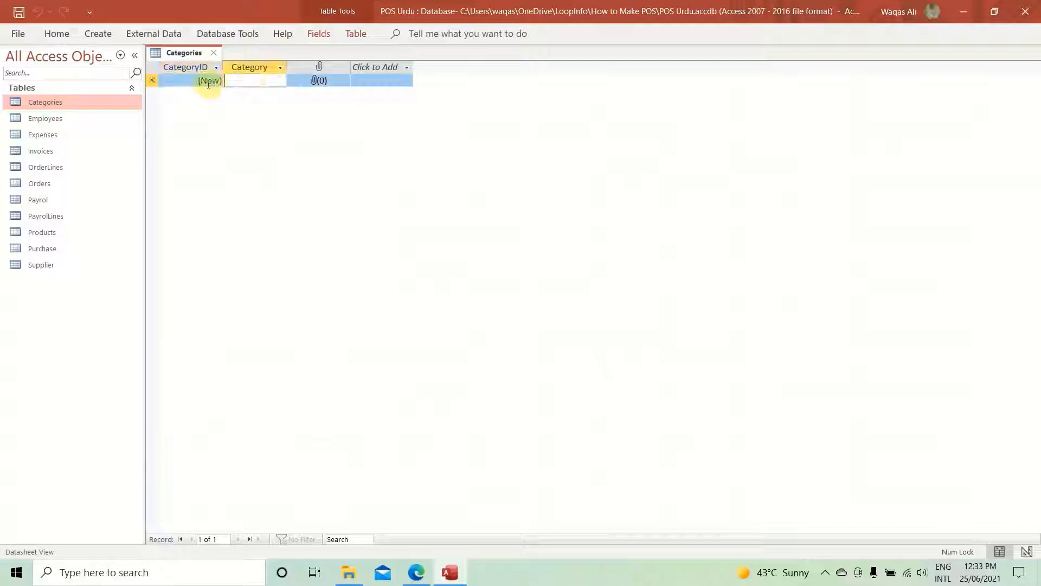
{"action": "left_click", "coordinate": [215, 53]}
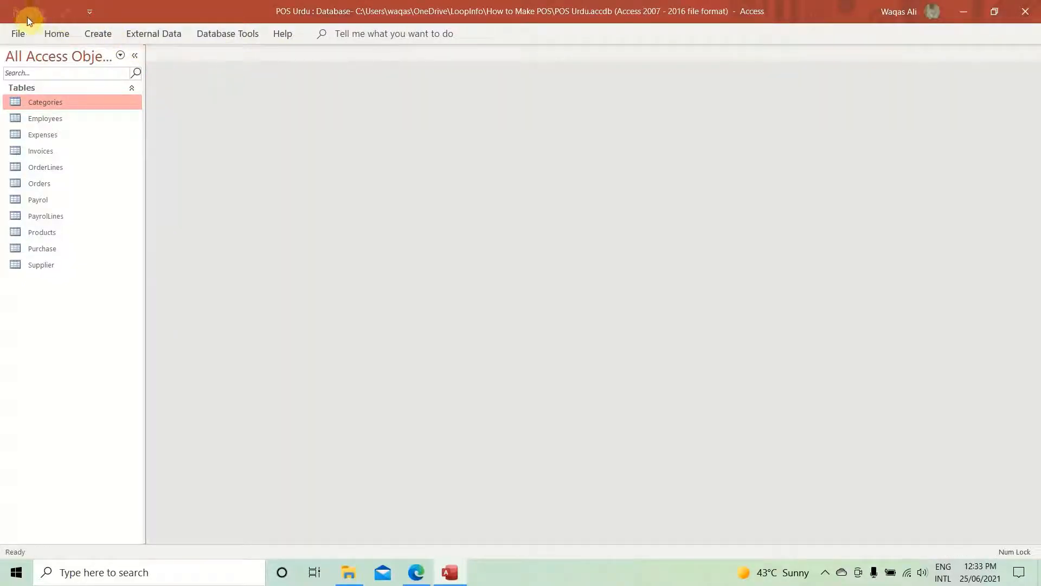
- Create a new blank form in Design View
{"action": "left_click", "coordinate": [103, 35]}
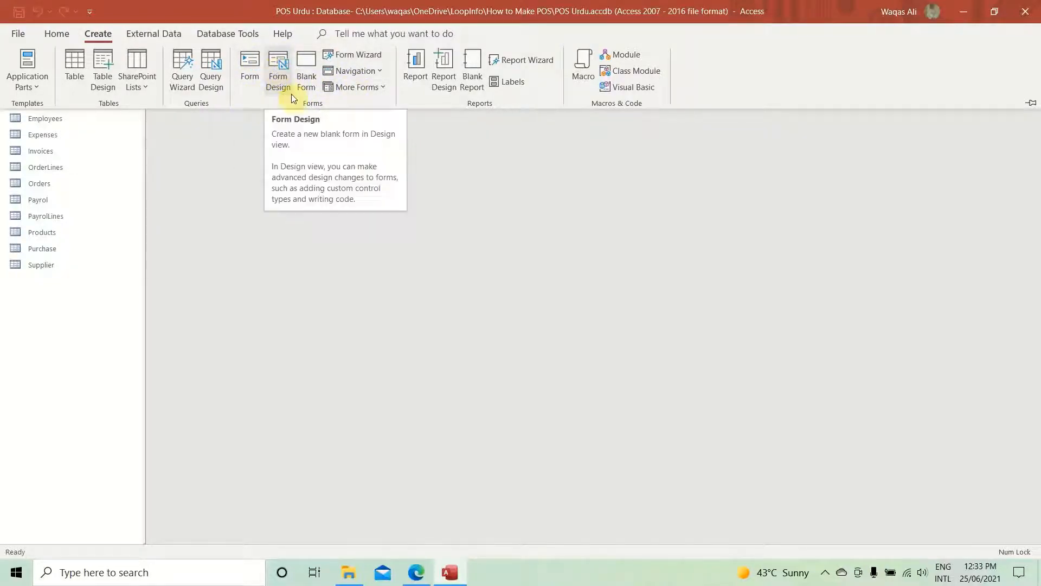
{"action": "left_click", "coordinate": [358, 73]}
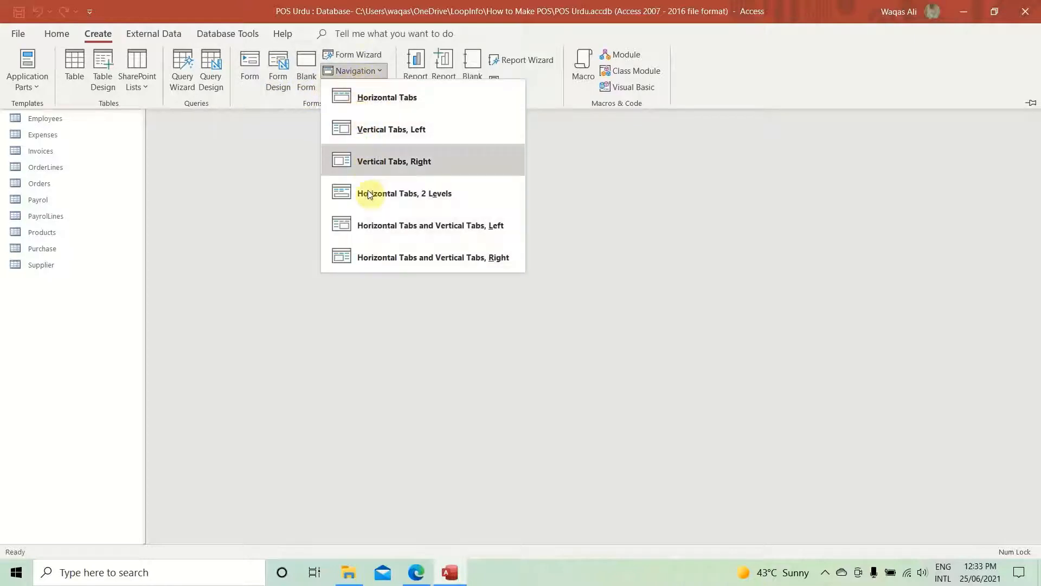
{"action": "left_click", "coordinate": [374, 70]}
{"action": "left_click", "coordinate": [379, 88]}
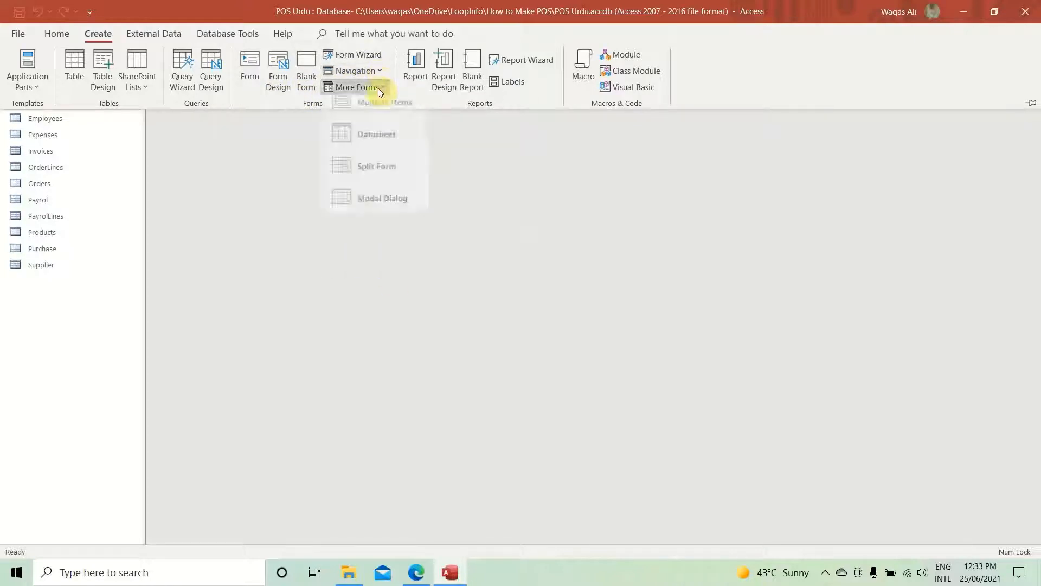
{"action": "left_click", "coordinate": [381, 89]}
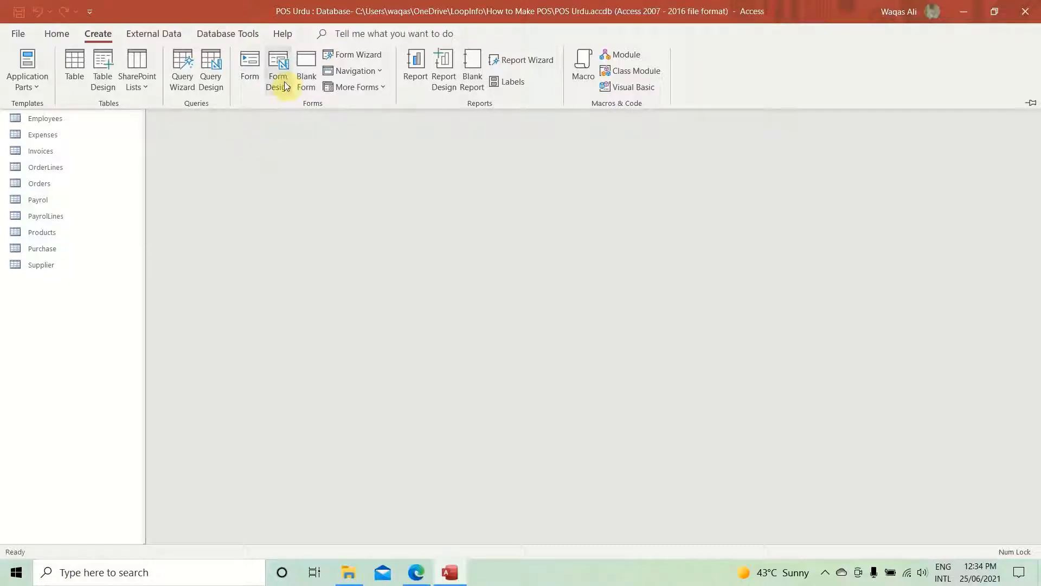
{"action": "left_click", "coordinate": [280, 65]}
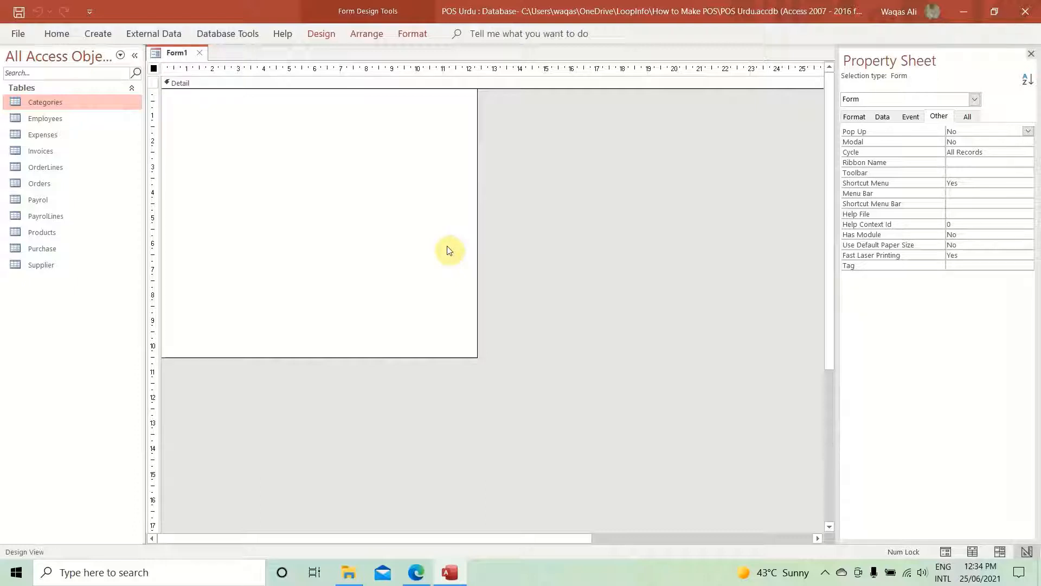
- Preview the blank form in Form View and return it to Design View
{"action": "right_click", "coordinate": [175, 56]}
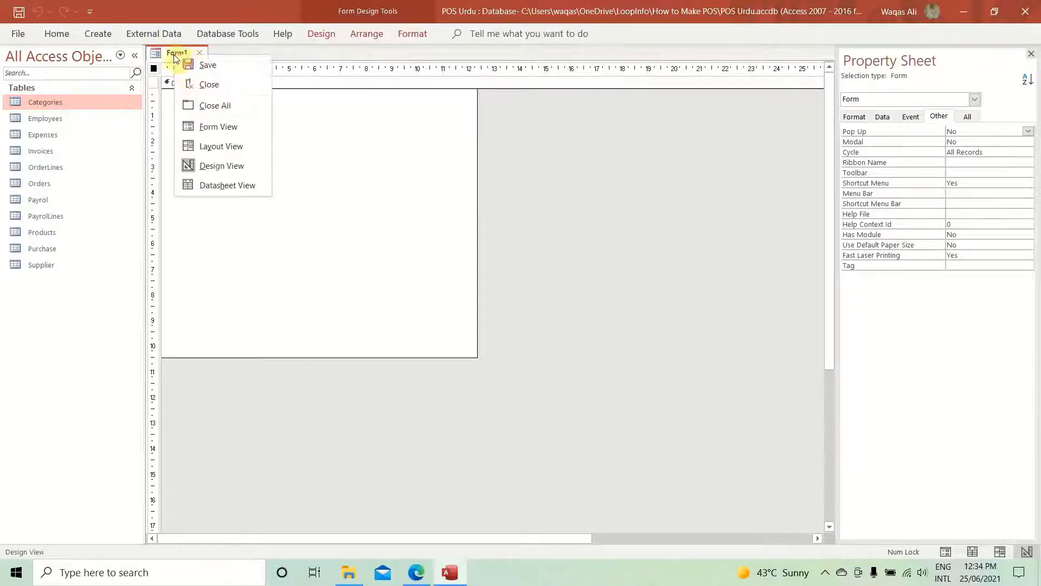
{"action": "left_click", "coordinate": [204, 126]}
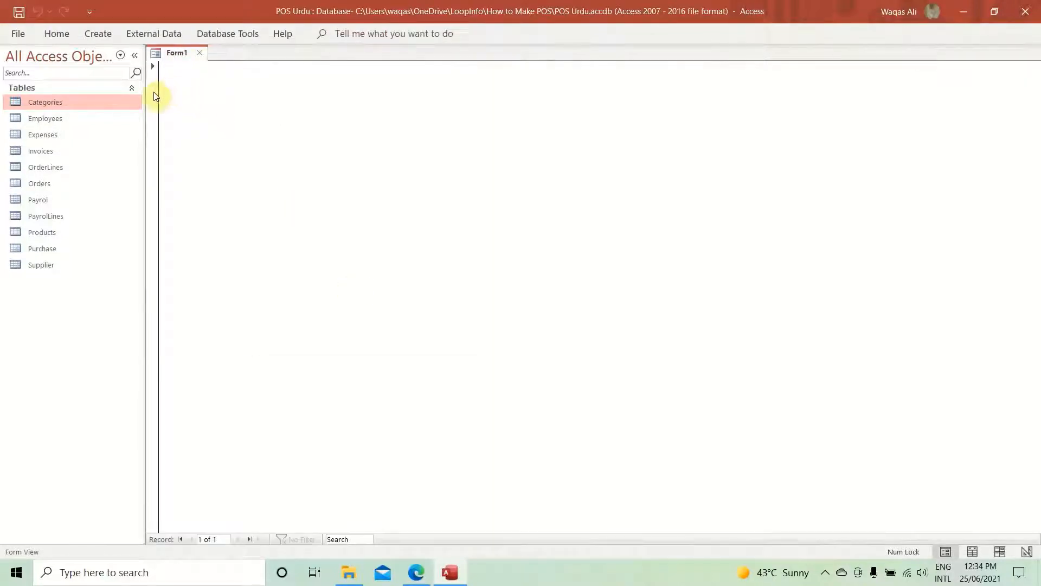
{"action": "left_click", "coordinate": [154, 96]}
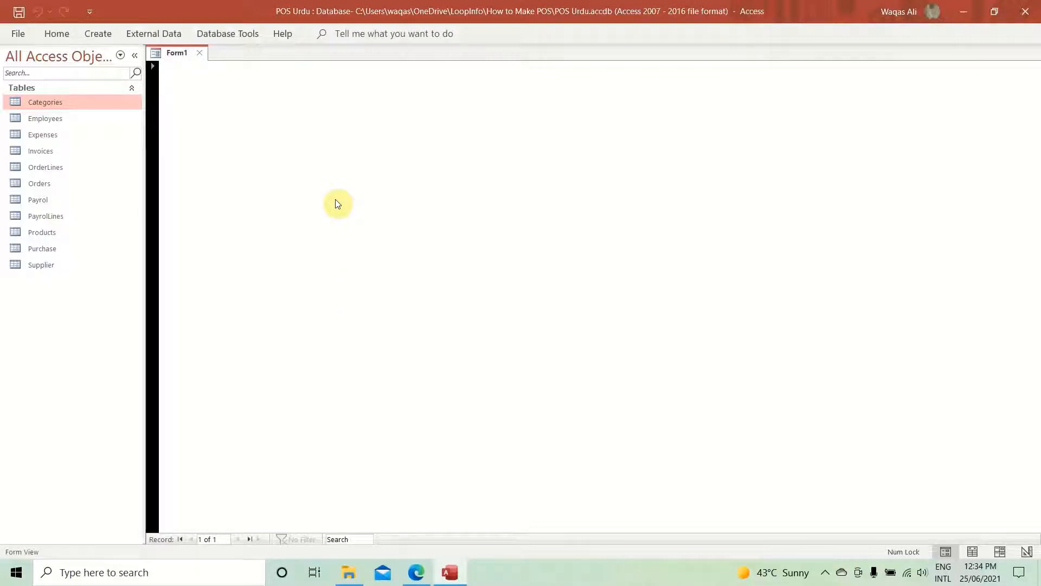
{"action": "right_click", "coordinate": [175, 54]}
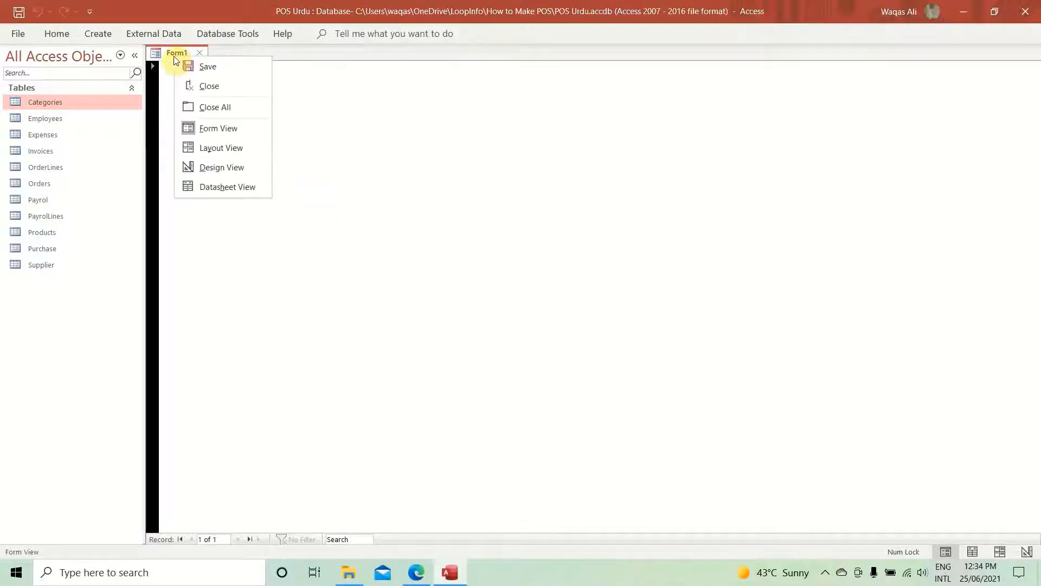
{"action": "left_click", "coordinate": [423, 212]}
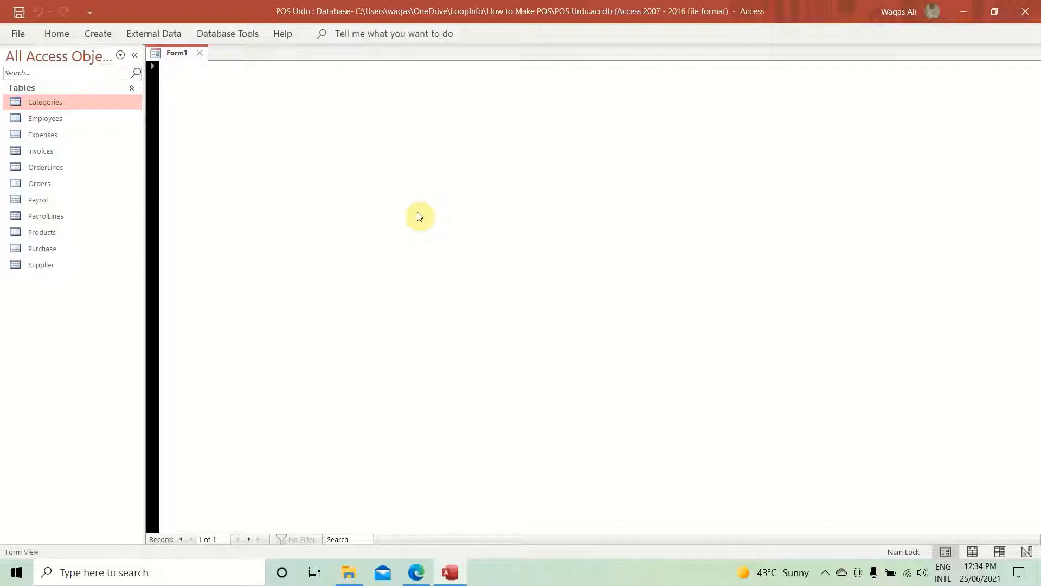
{"action": "right_click", "coordinate": [333, 199]}
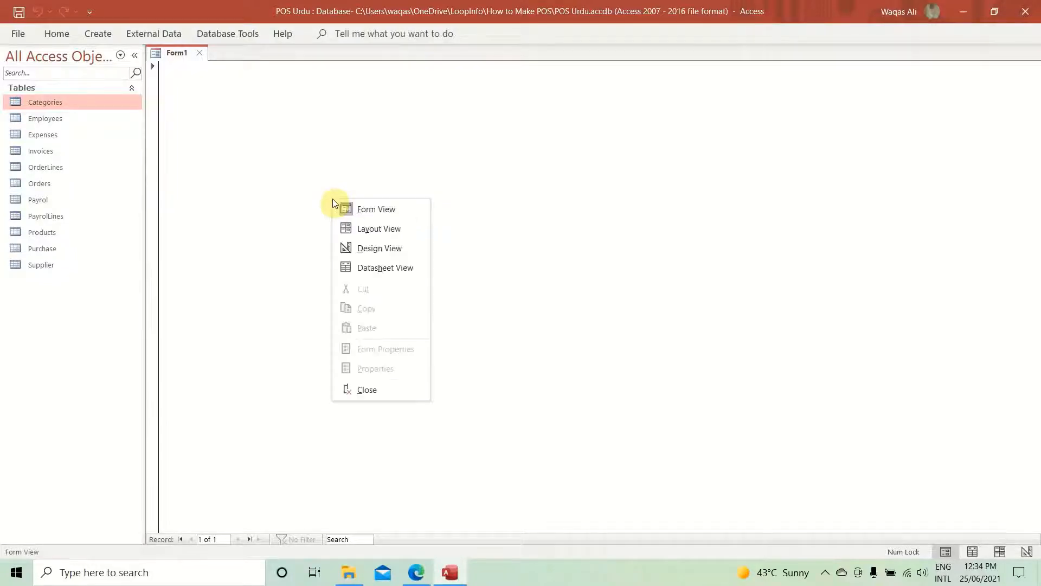
{"action": "left_click", "coordinate": [366, 249]}
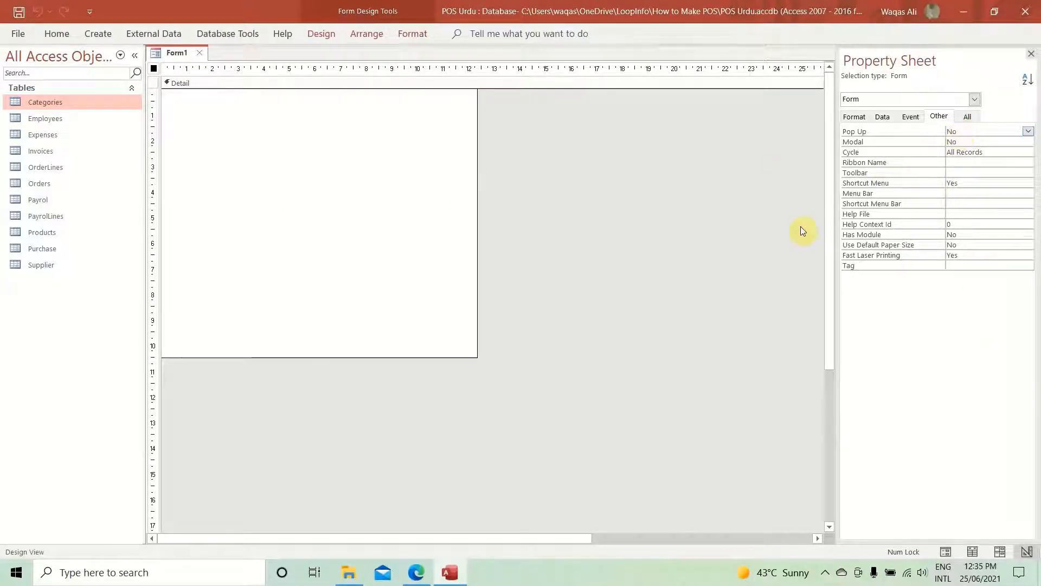
- Hide the Property Sheet, reopening it once to view the Detail section's properties
{"action": "left_click", "coordinate": [1031, 55]}
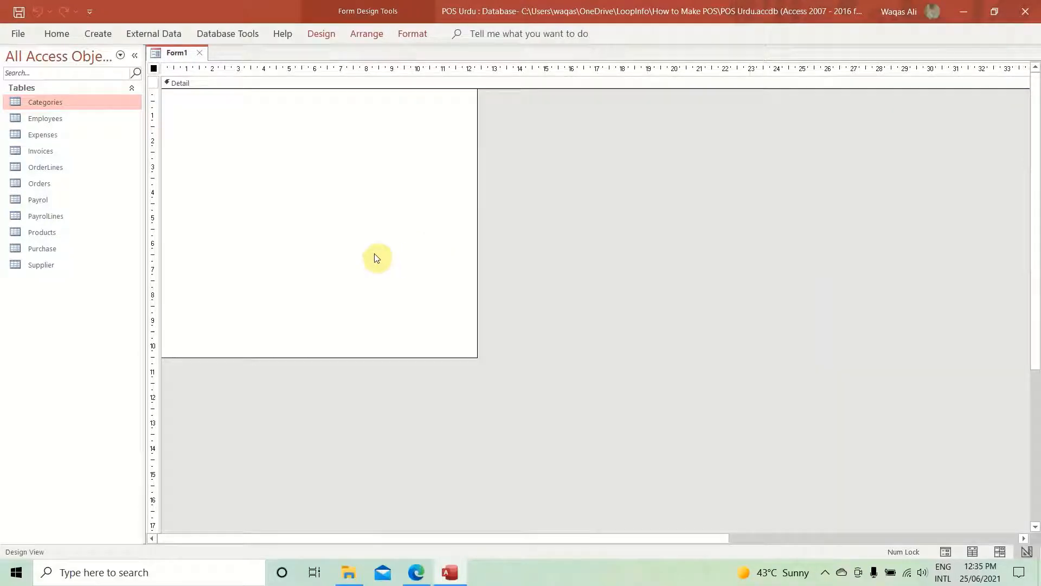
{"action": "right_click", "coordinate": [268, 180]}
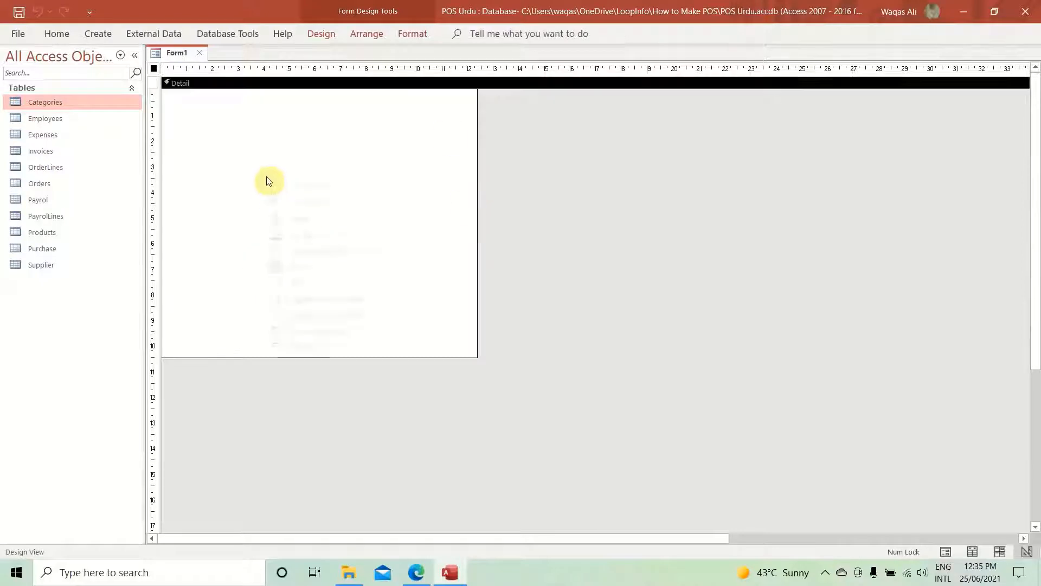
{"action": "left_click", "coordinate": [331, 346]}
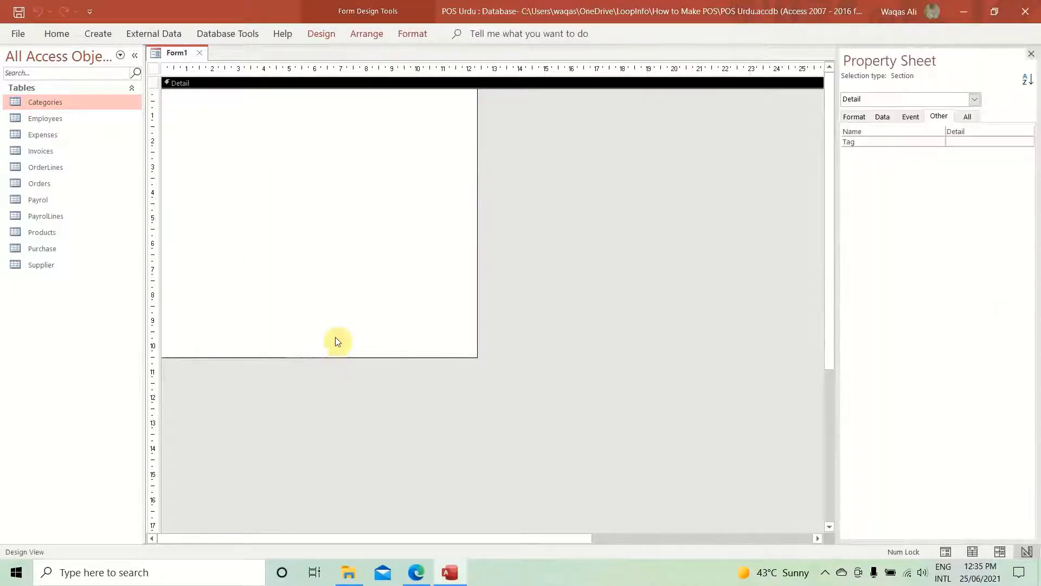
{"action": "left_click", "coordinate": [1031, 54]}
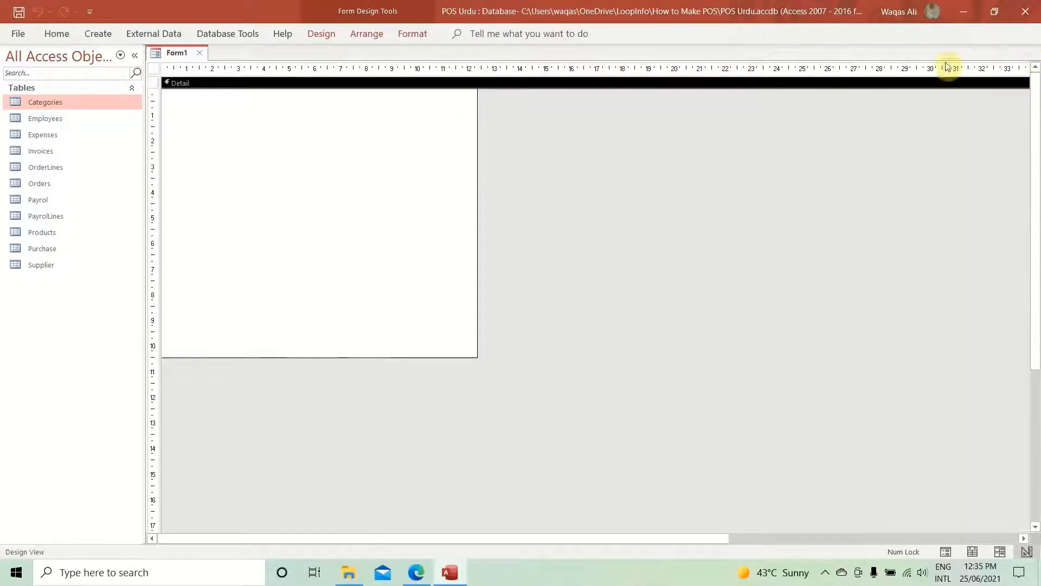
- Show the Property Sheet and display the Format properties of the whole form instead of the Detail section
{"action": "left_click", "coordinate": [320, 36]}
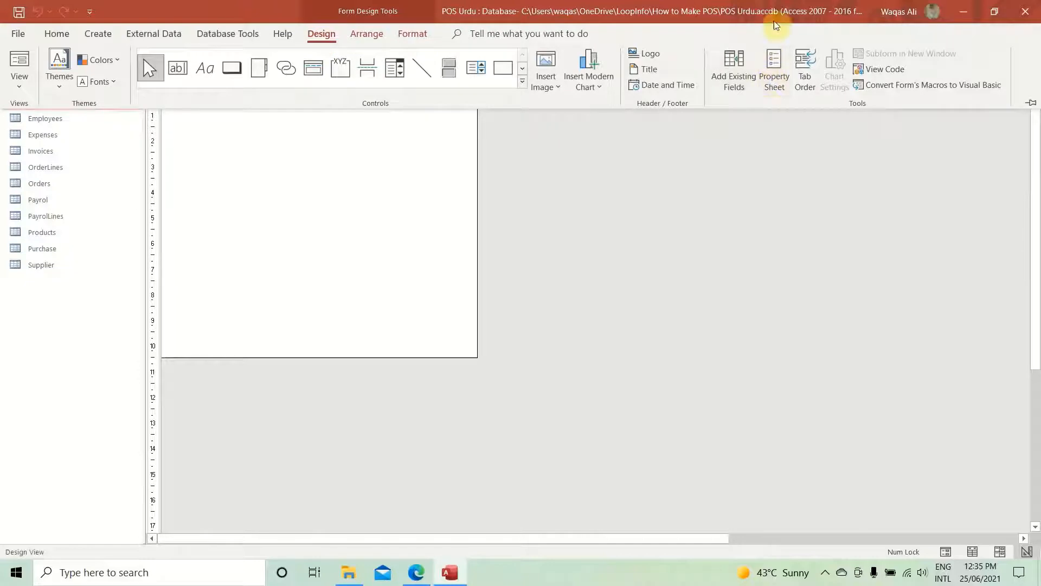
{"action": "left_click", "coordinate": [769, 102]}
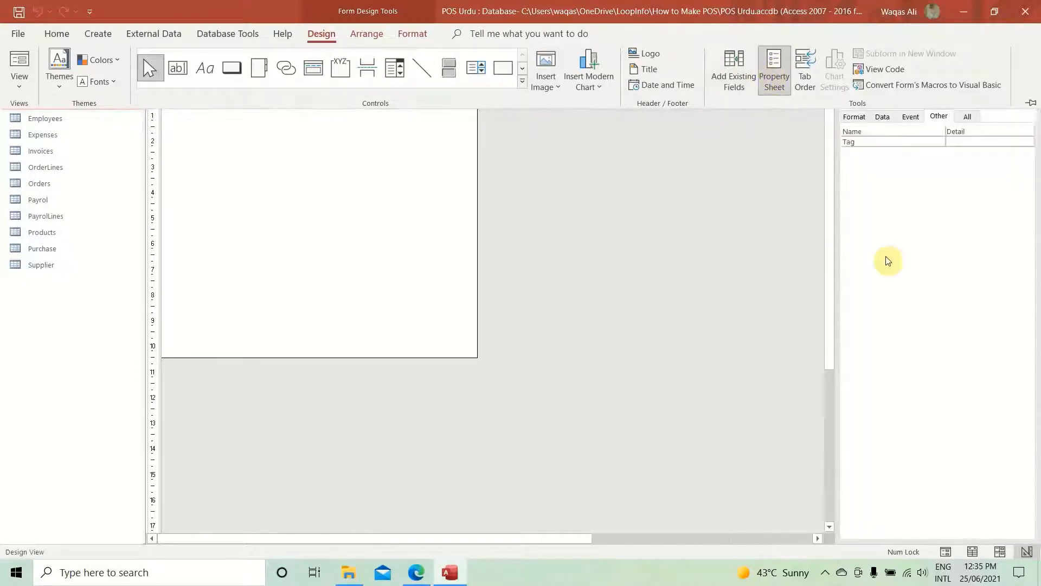
{"action": "left_click", "coordinate": [886, 256]}
{"action": "left_click", "coordinate": [854, 117]}
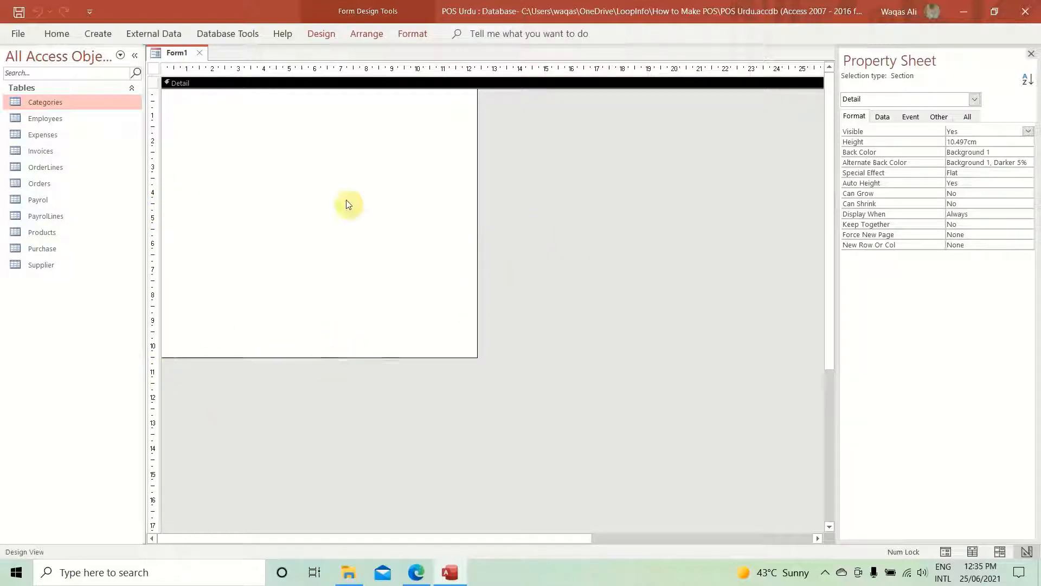
{"action": "left_click", "coordinate": [154, 76]}
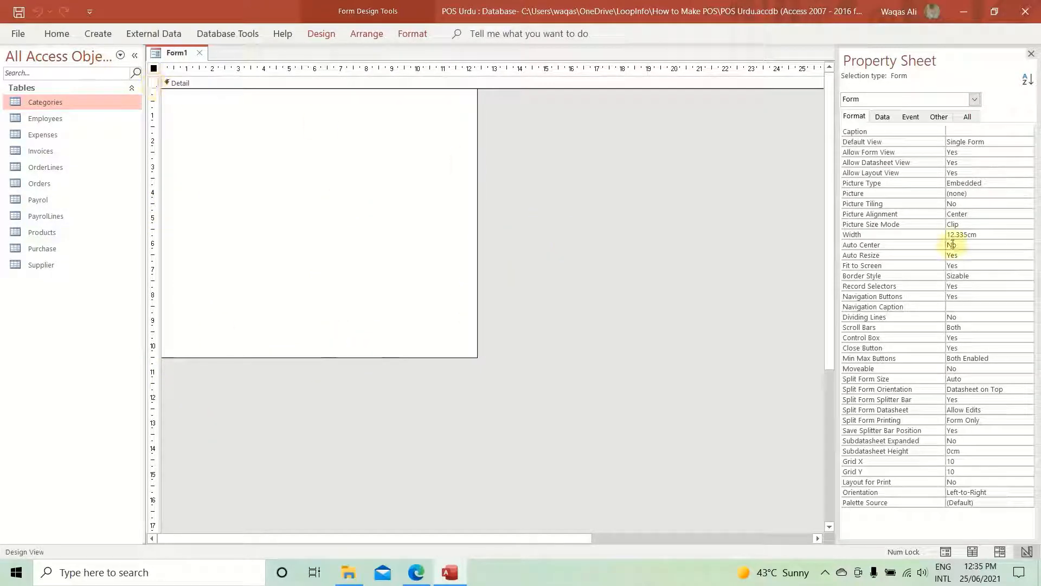
{"action": "left_click", "coordinate": [849, 119]}
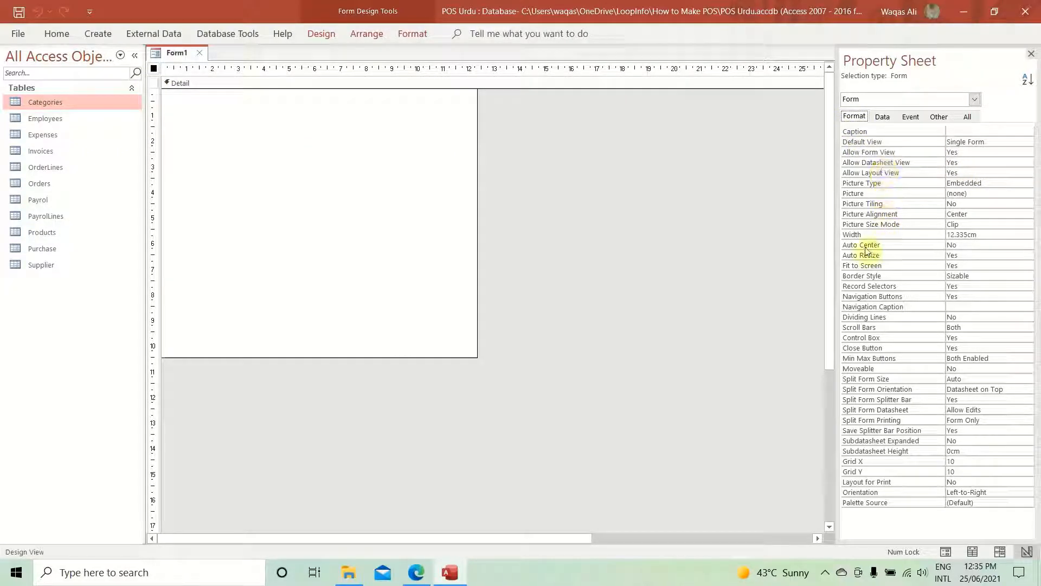
- Set the form's Auto Center property to Yes
{"action": "left_click", "coordinate": [960, 244]}
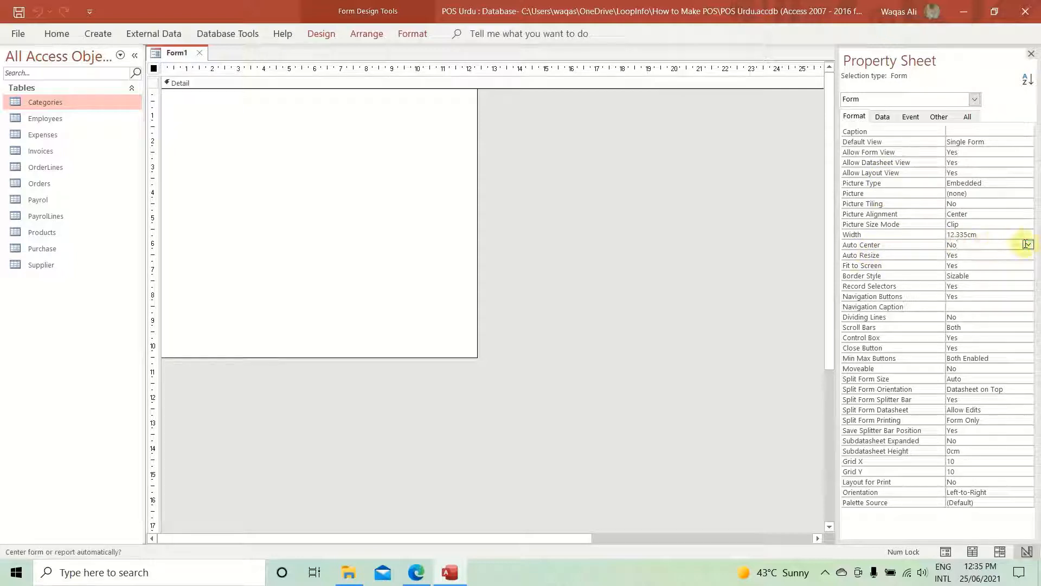
{"action": "left_click", "coordinate": [1028, 245]}
{"action": "left_click", "coordinate": [1018, 255]}
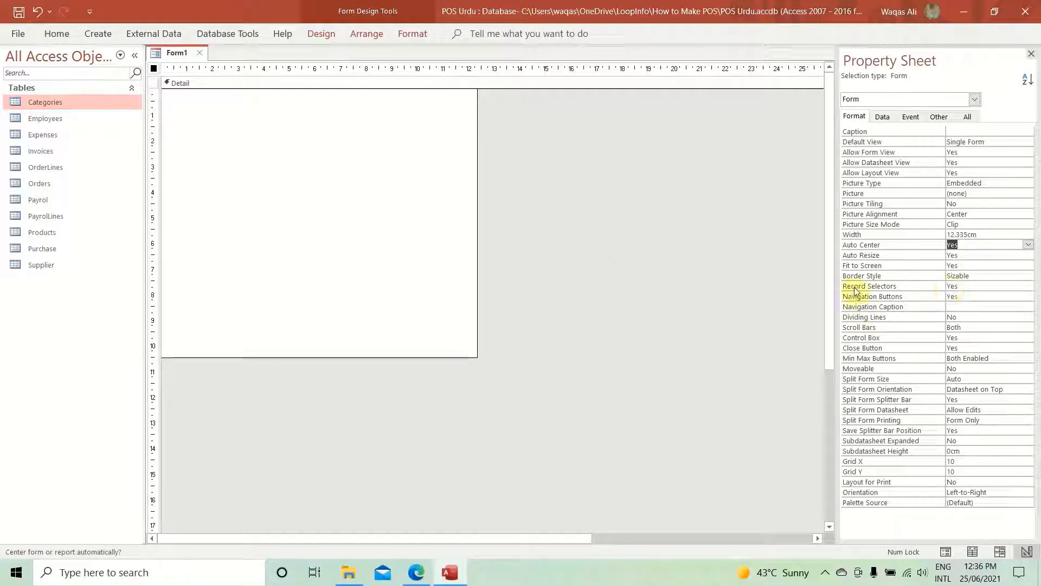
- Set the form's Record Selectors and Navigation Buttons properties to No
{"action": "left_click", "coordinate": [976, 284]}
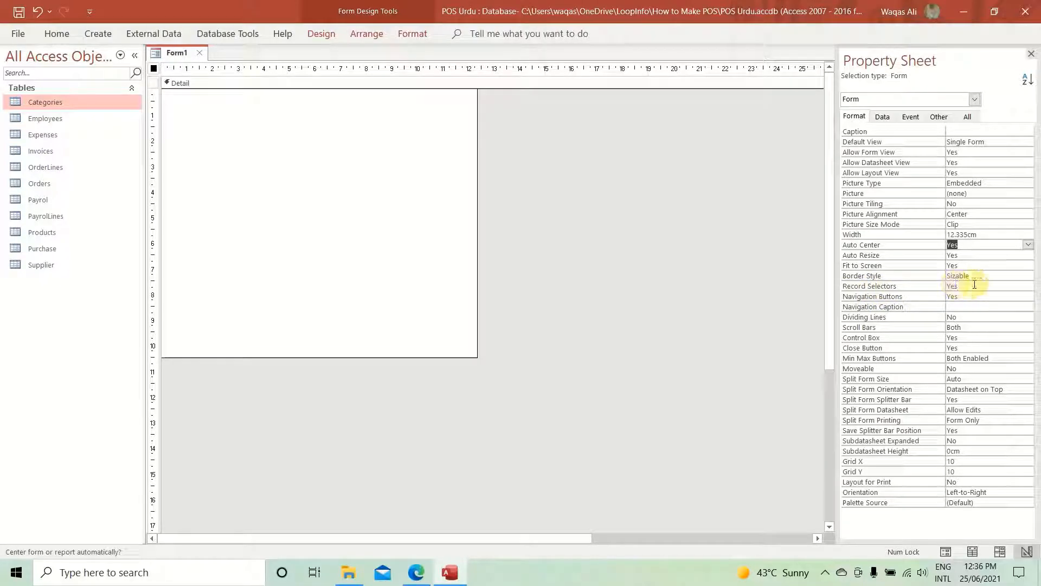
{"action": "left_click", "coordinate": [1028, 285]}
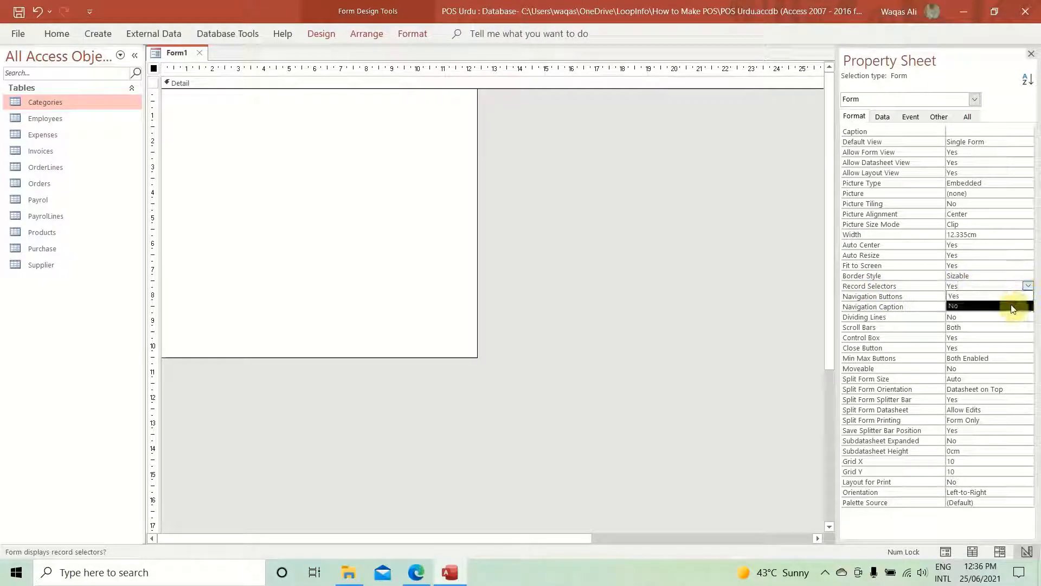
{"action": "left_click", "coordinate": [1014, 306]}
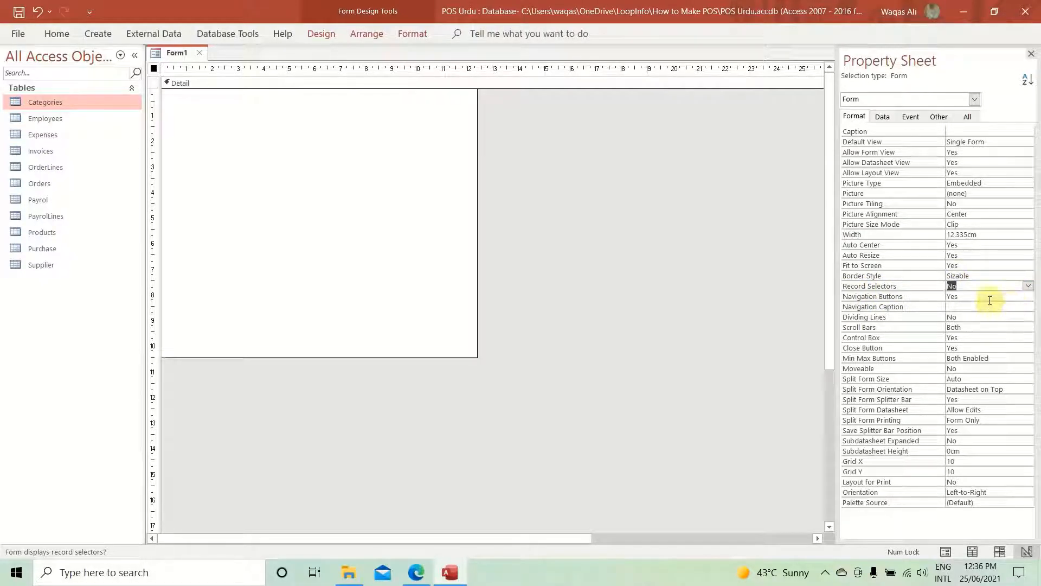
{"action": "left_click", "coordinate": [957, 295]}
{"action": "left_click", "coordinate": [1027, 295]}
{"action": "left_click", "coordinate": [1014, 317]}
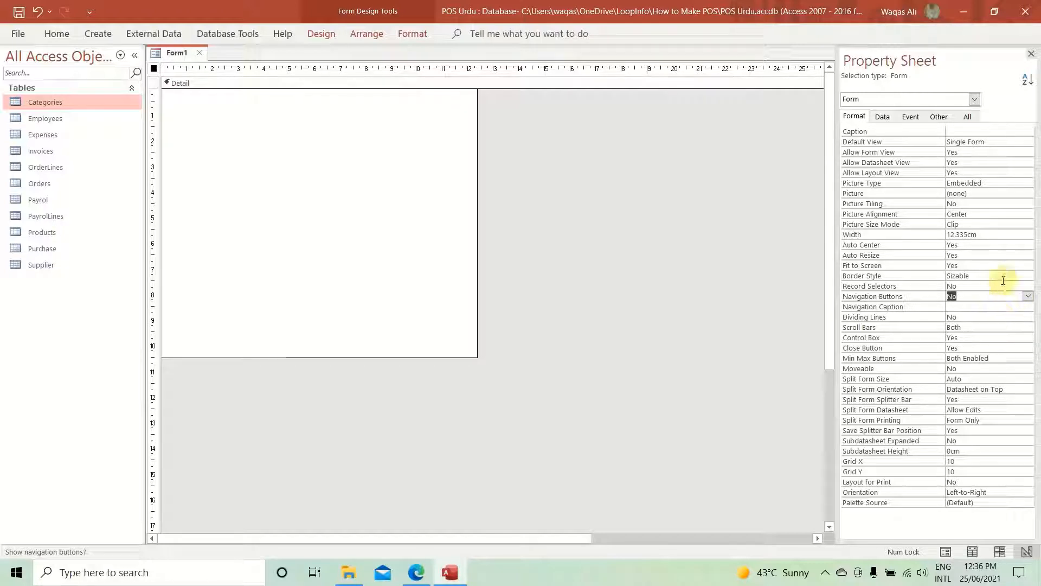
- Set the form's Pop Up and Modal properties to Yes
{"action": "left_click", "coordinate": [940, 118]}
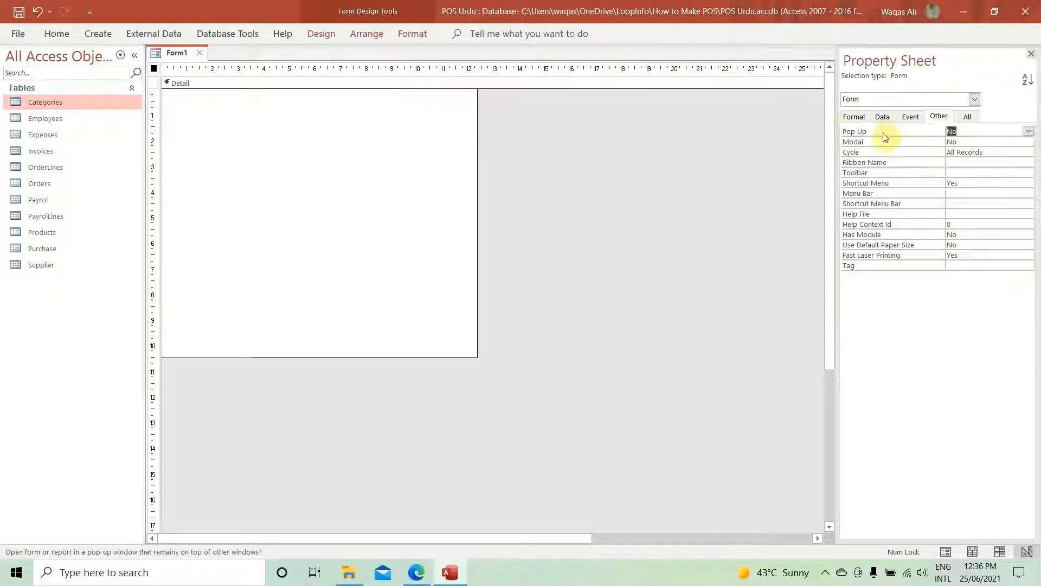
{"action": "left_click", "coordinate": [1028, 133]}
{"action": "left_click", "coordinate": [1016, 141]}
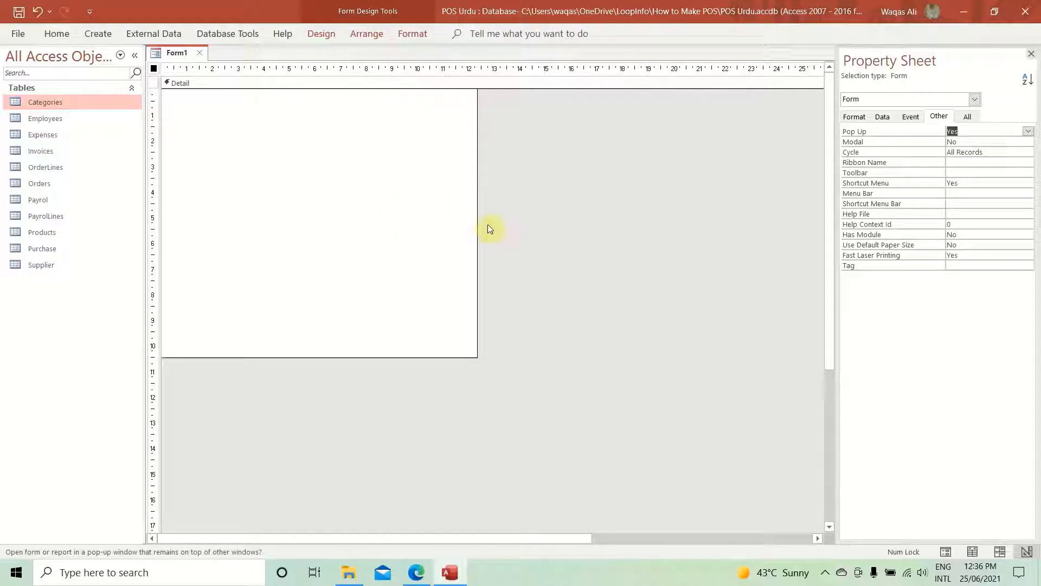
{"action": "left_click", "coordinate": [975, 142]}
{"action": "left_click", "coordinate": [1028, 141]}
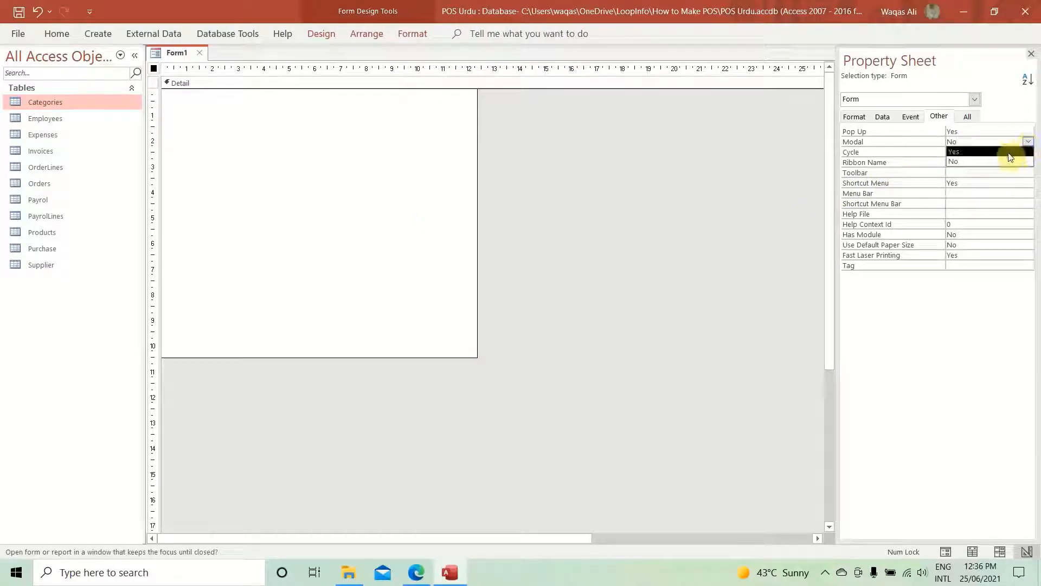
{"action": "left_click", "coordinate": [1010, 152]}
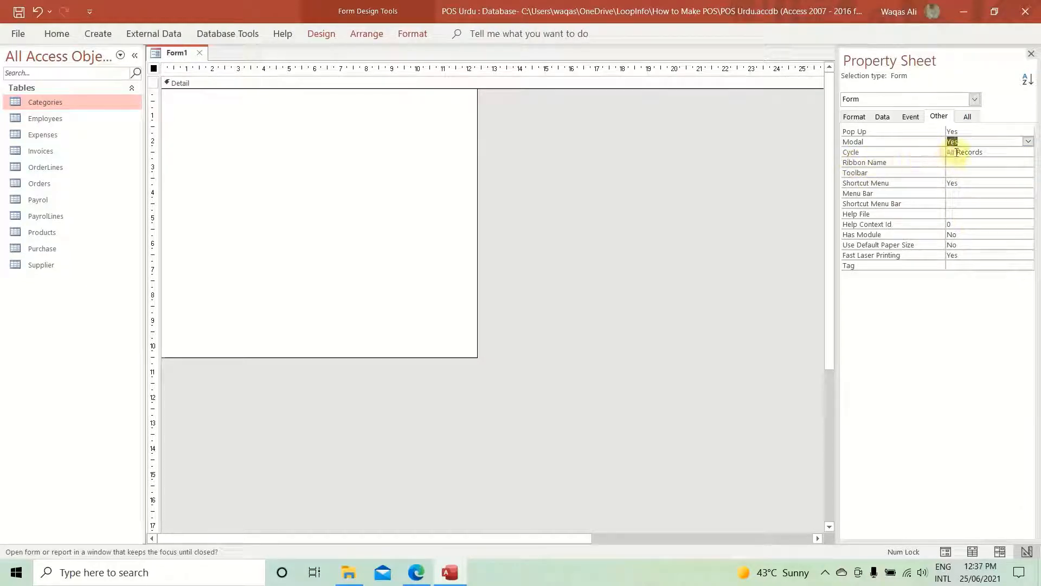
{"action": "left_click", "coordinate": [993, 153]}
{"action": "left_click", "coordinate": [1026, 153]}
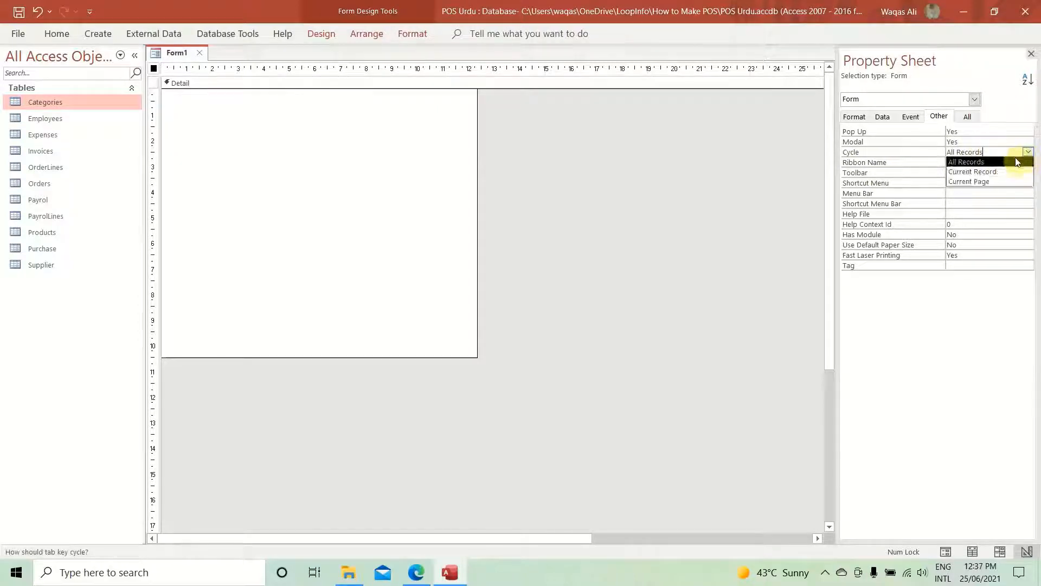
{"action": "left_click", "coordinate": [755, 158]}
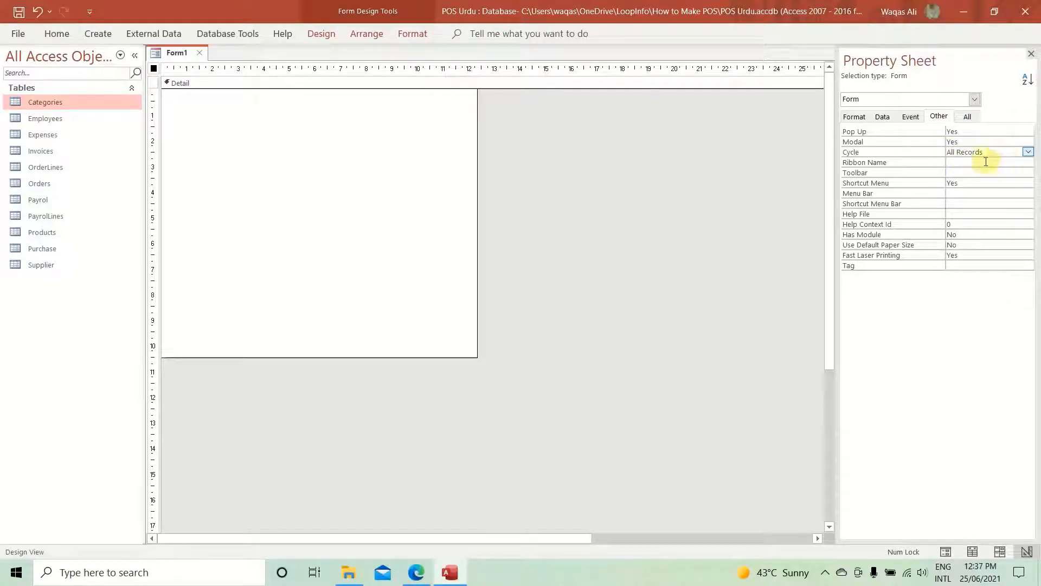
- Open the Categories table in Datasheet View to examine its record fields, and return to the form's design
{"action": "double_click", "coordinate": [41, 106]}
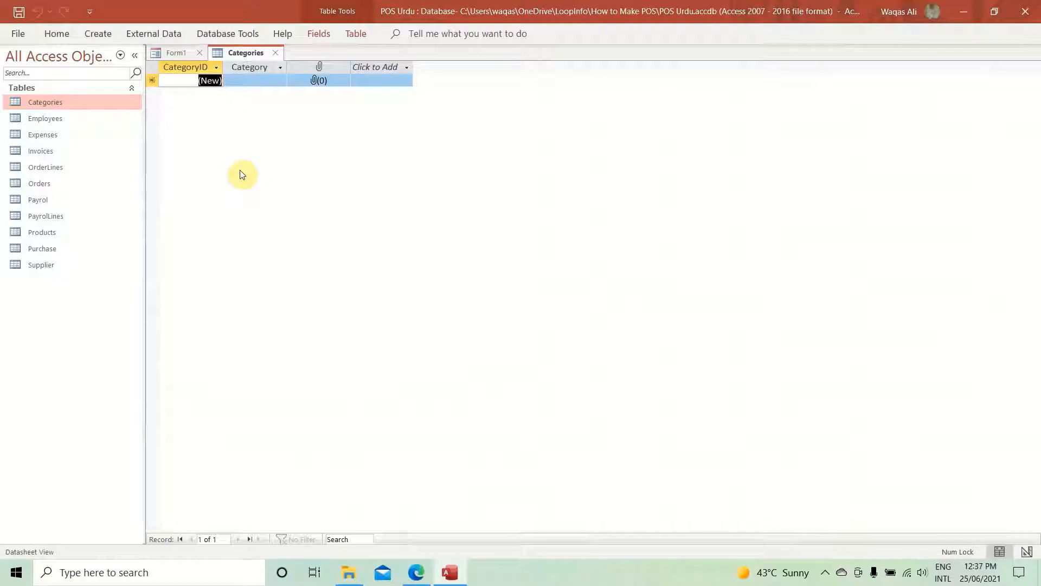
{"action": "left_click", "coordinate": [172, 53]}
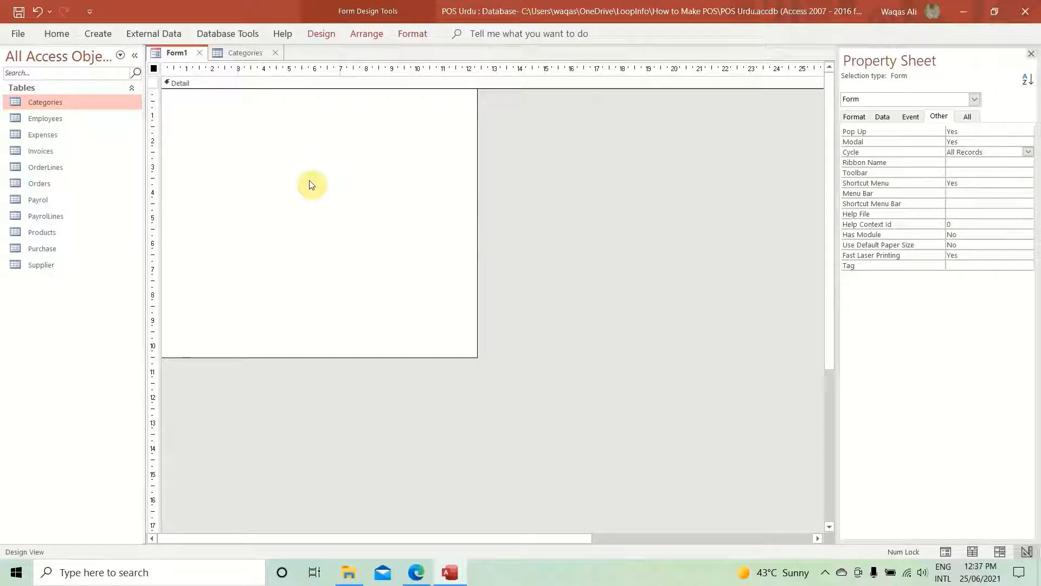
{"action": "left_click", "coordinate": [227, 55]}
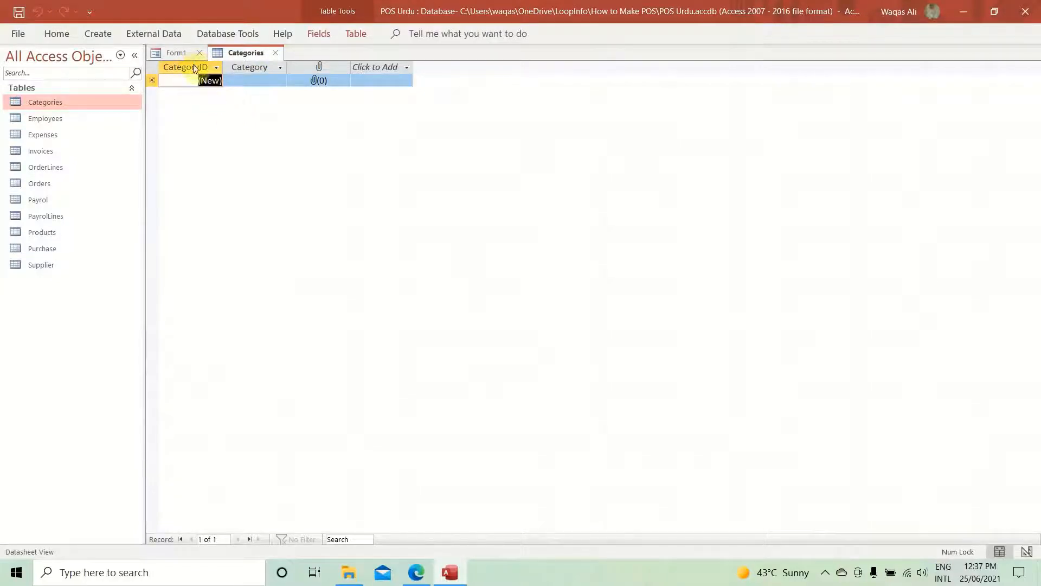
{"action": "left_click", "coordinate": [183, 54]}
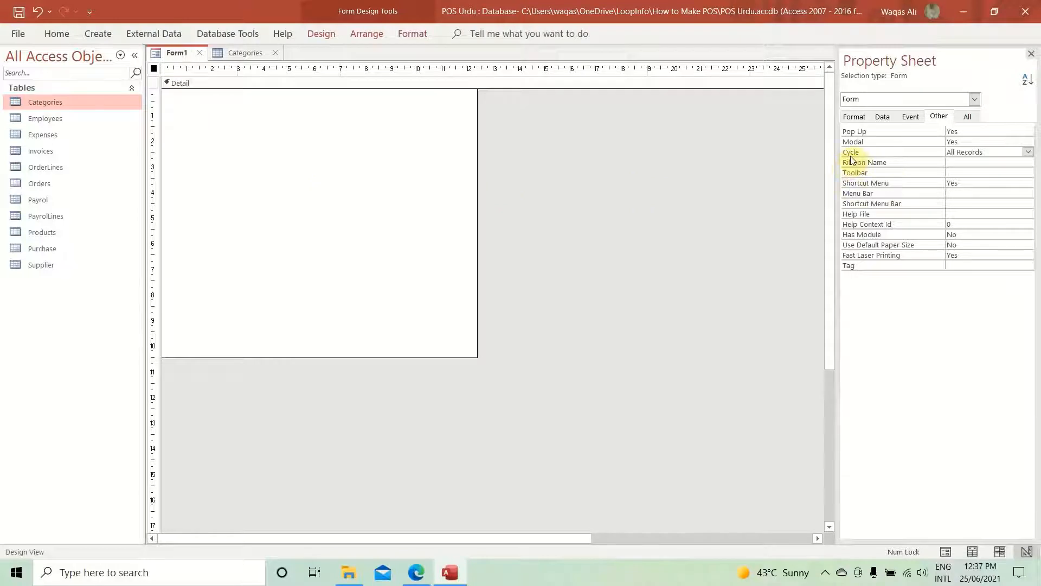
- Set the form's Cycle property to Current Record
{"action": "left_click", "coordinate": [1029, 152]}
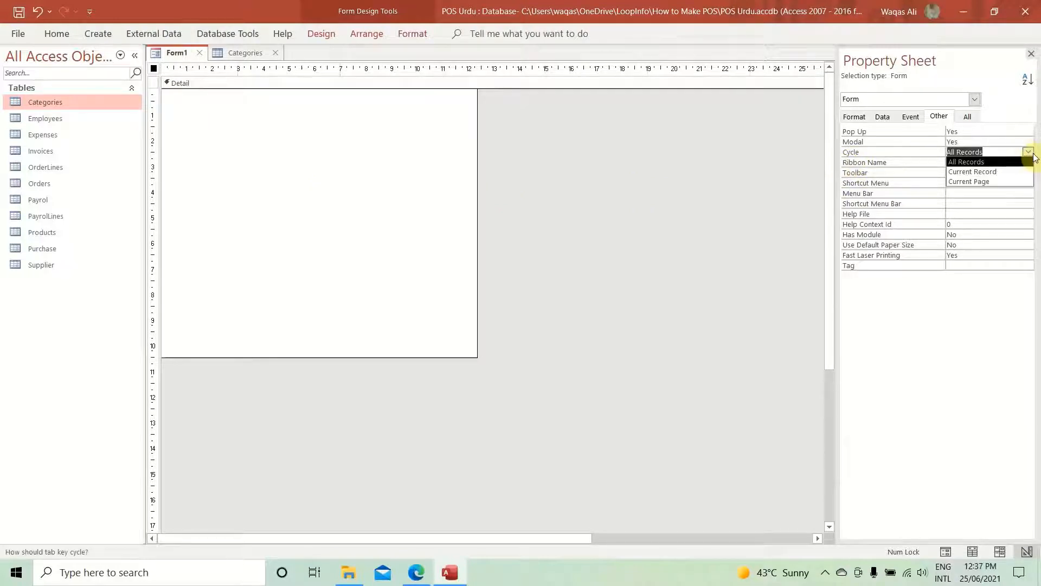
{"action": "left_click", "coordinate": [1009, 171]}
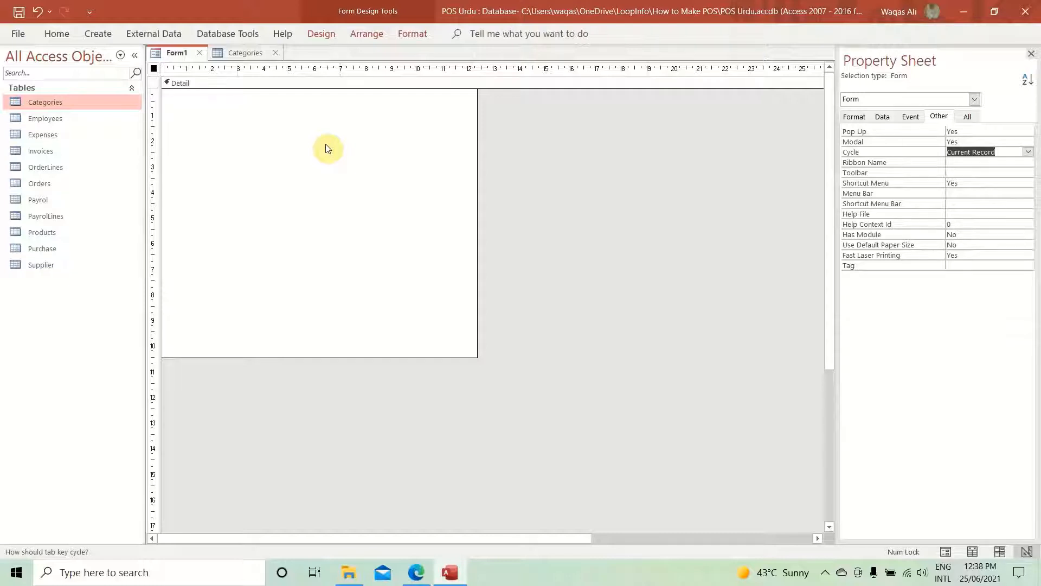
- Preview the form as a pop-up in Form View and return it to Design View
{"action": "right_click", "coordinate": [174, 56]}
{"action": "left_click", "coordinate": [214, 129]}
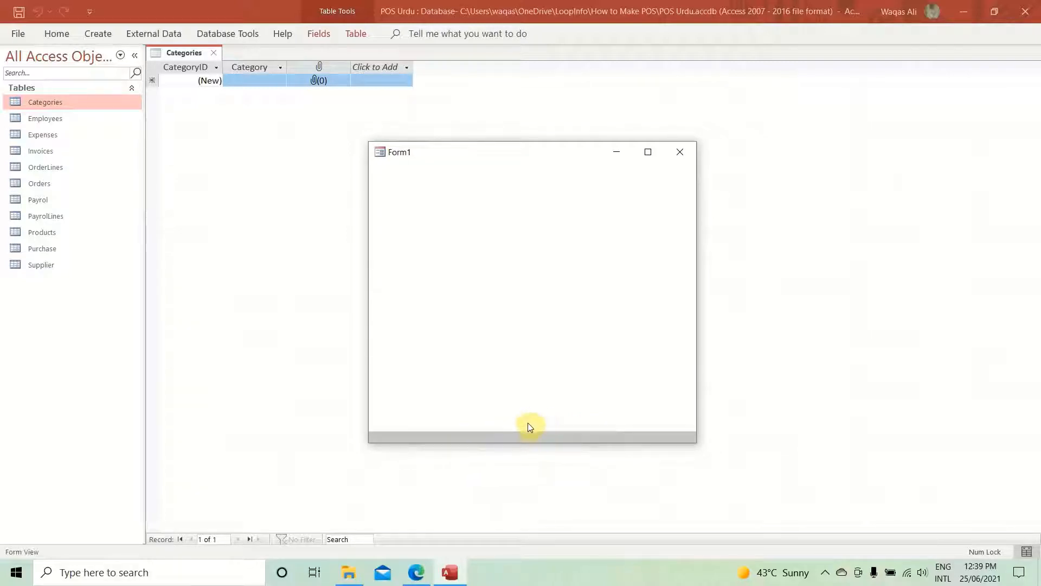
{"action": "right_click", "coordinate": [487, 249]}
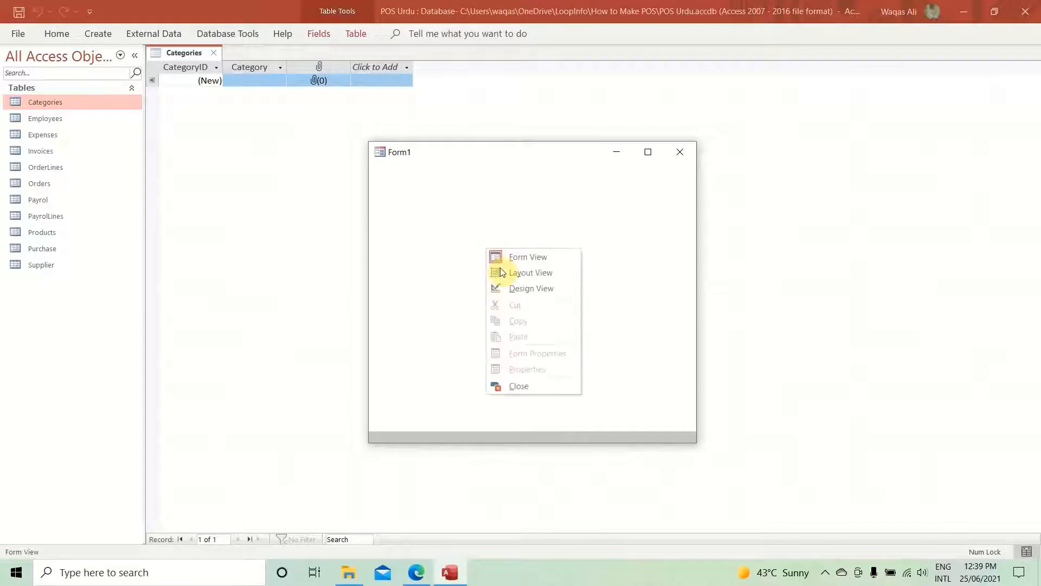
{"action": "left_click", "coordinate": [510, 284]}
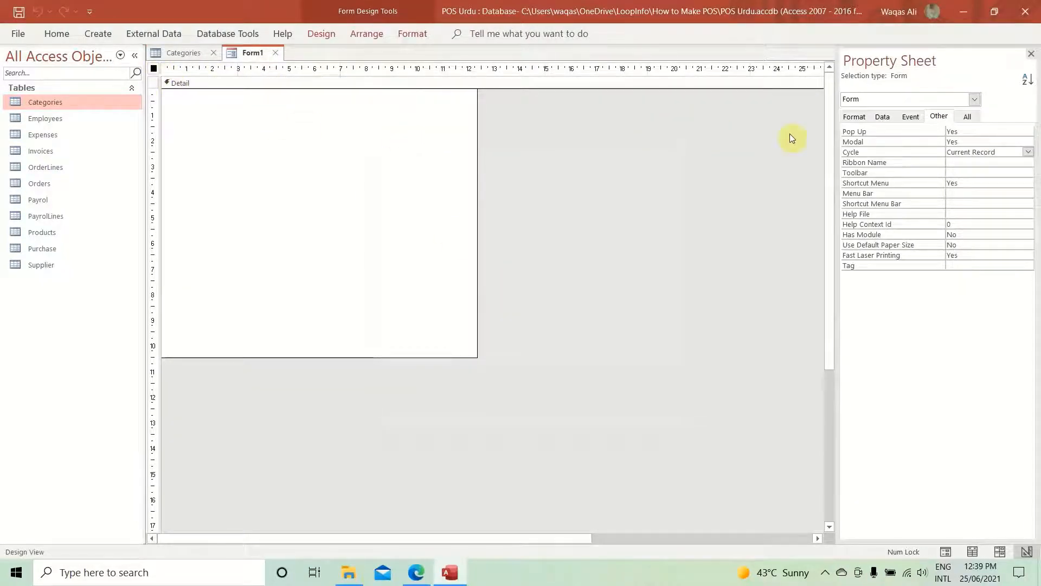
- Save the form under the name CategoriesF
{"action": "right_click", "coordinate": [253, 55]}
{"action": "left_click", "coordinate": [268, 67]}
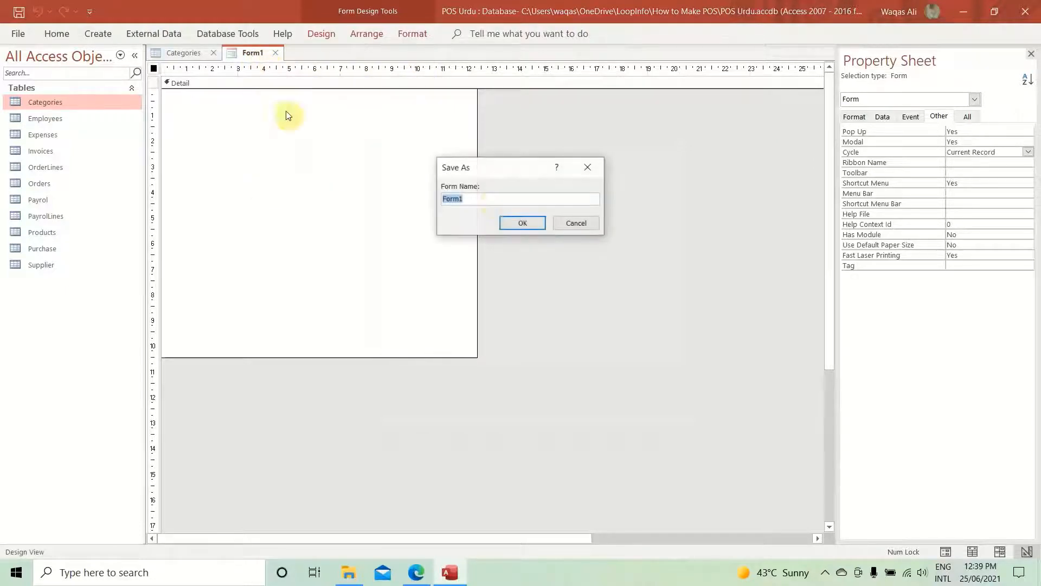
{"action": "type", "text": "CategoriesF"}
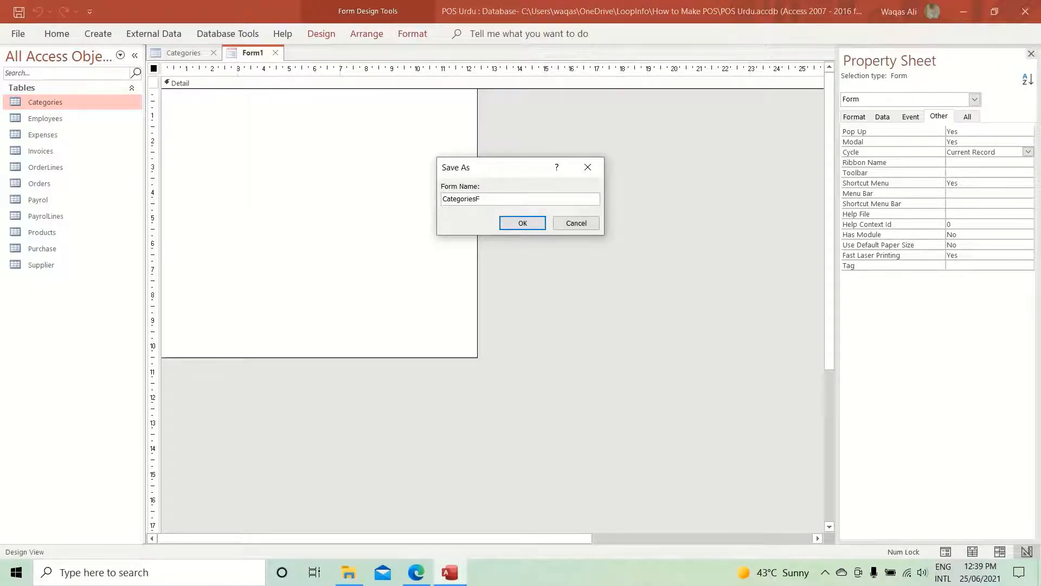
{"action": "key", "text": "Return"}
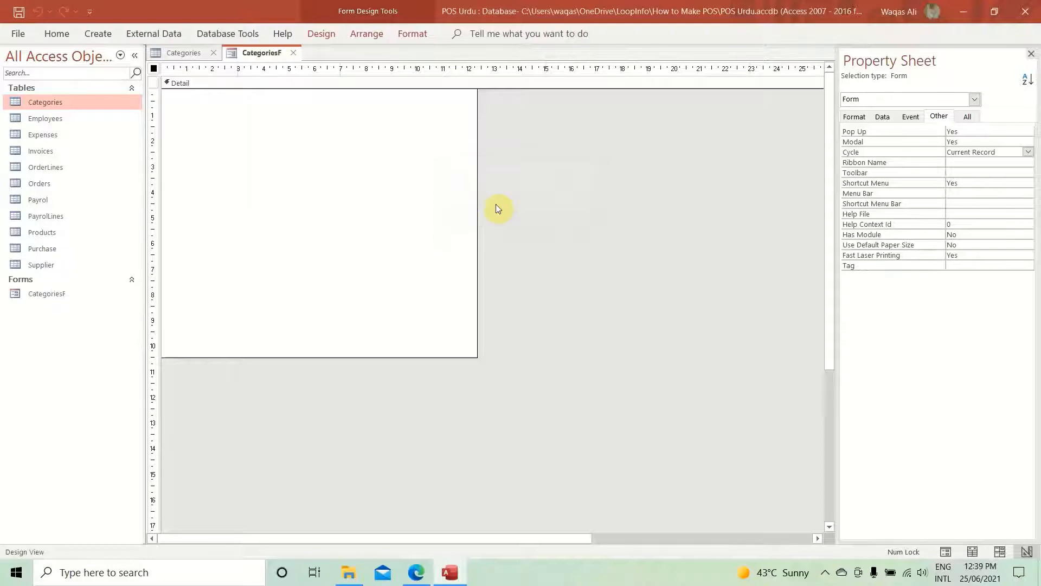
{"action": "right_click", "coordinate": [244, 53]}
{"action": "left_click", "coordinate": [255, 53]}
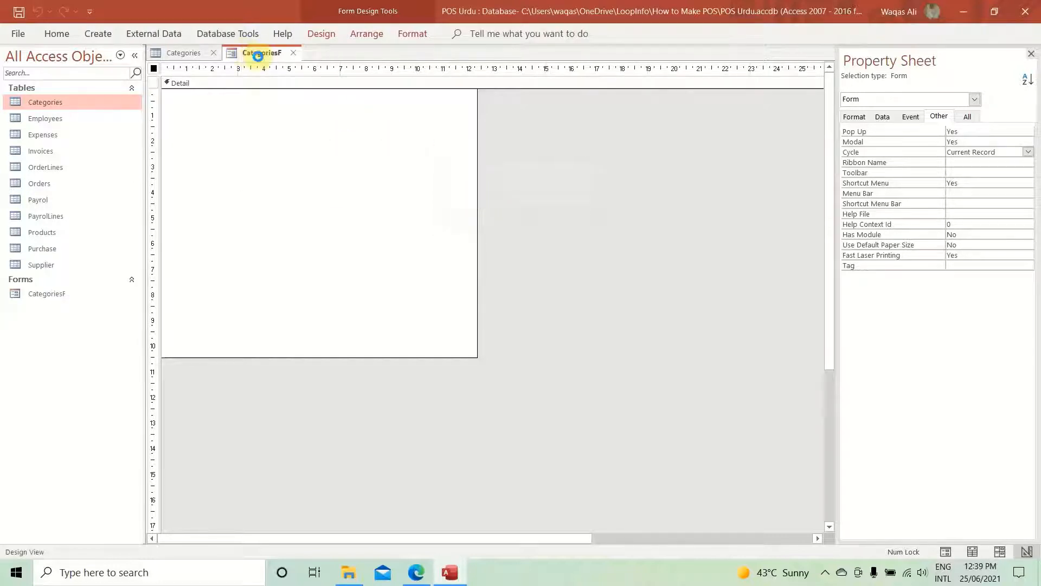
- Set the form's Caption property to Categories, keeping the whole form selected
{"action": "left_click", "coordinate": [851, 121]}
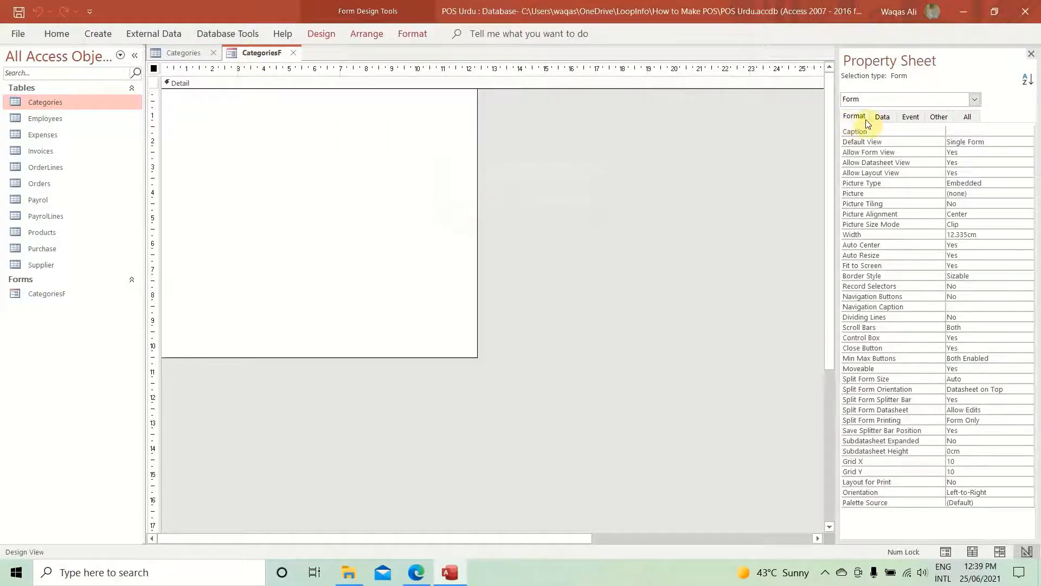
{"action": "left_click", "coordinate": [964, 132]}
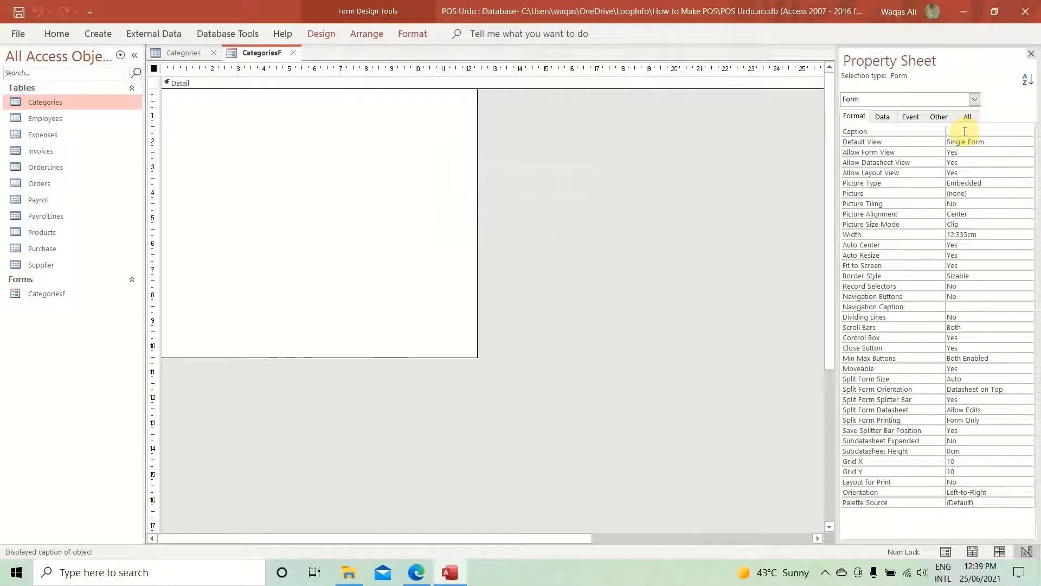
{"action": "type", "text": "Categories"}
{"action": "key", "text": "Return"}
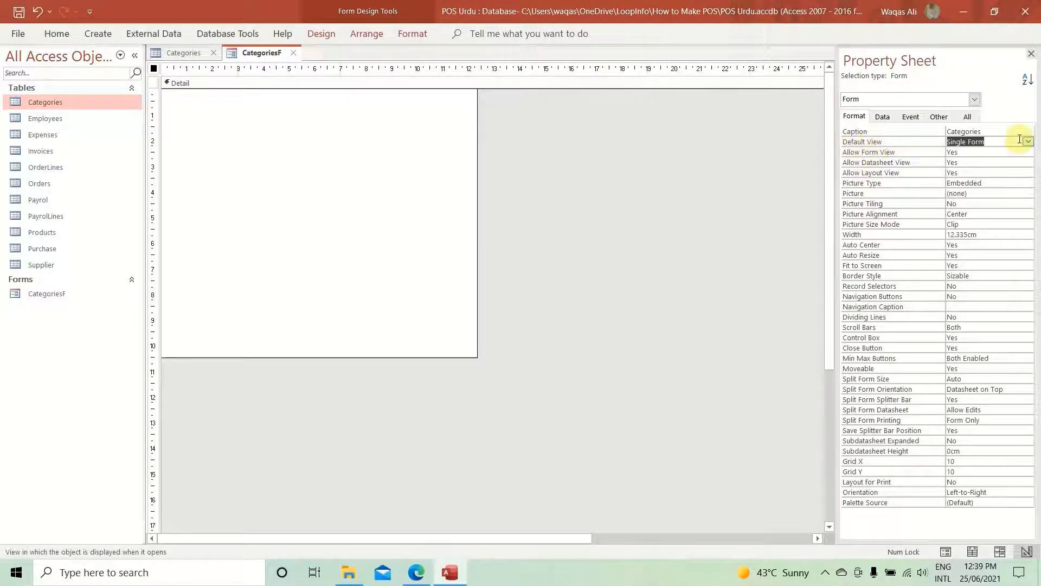
{"action": "left_click", "coordinate": [406, 223]}
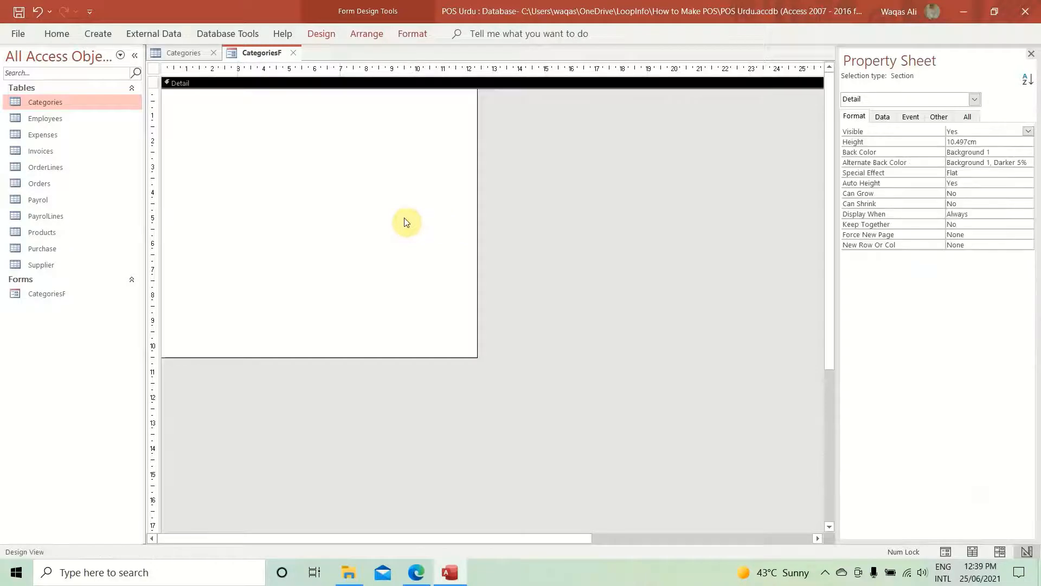
{"action": "left_click", "coordinate": [154, 68]}
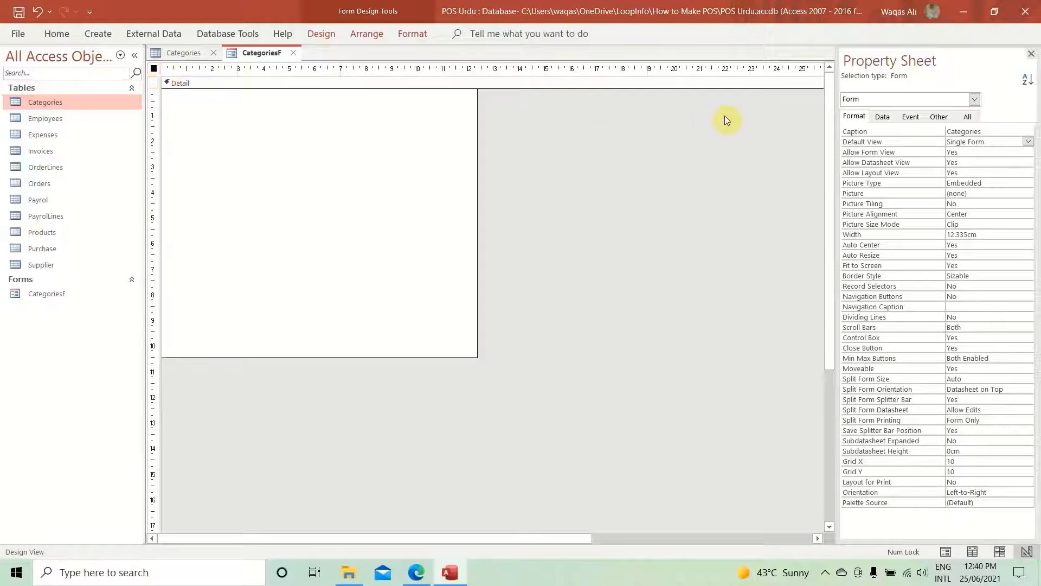
- Set the form's Scroll Bars property to Neither and save the form
{"action": "left_click", "coordinate": [1027, 142]}
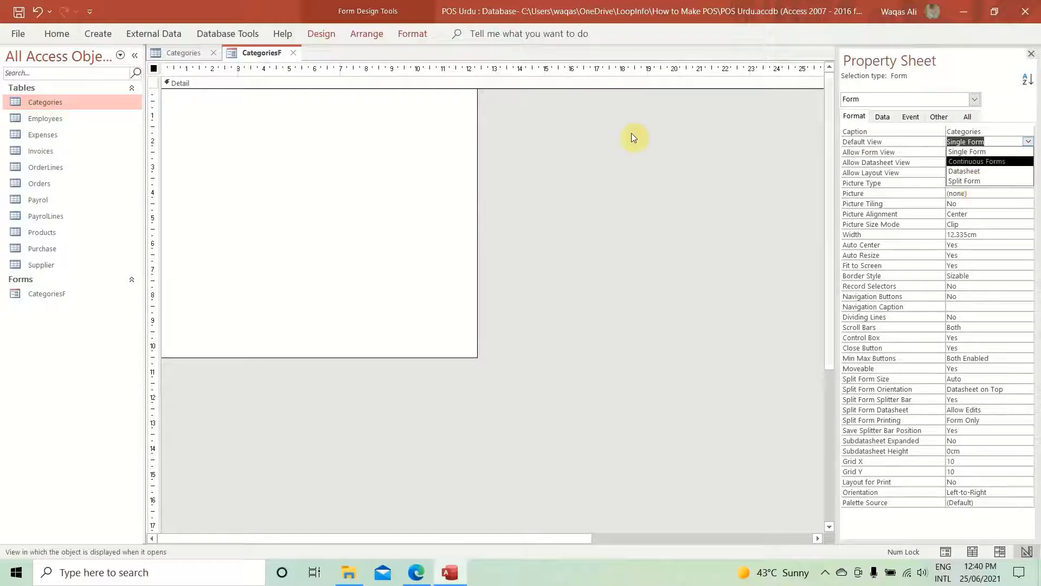
{"action": "left_click", "coordinate": [682, 141]}
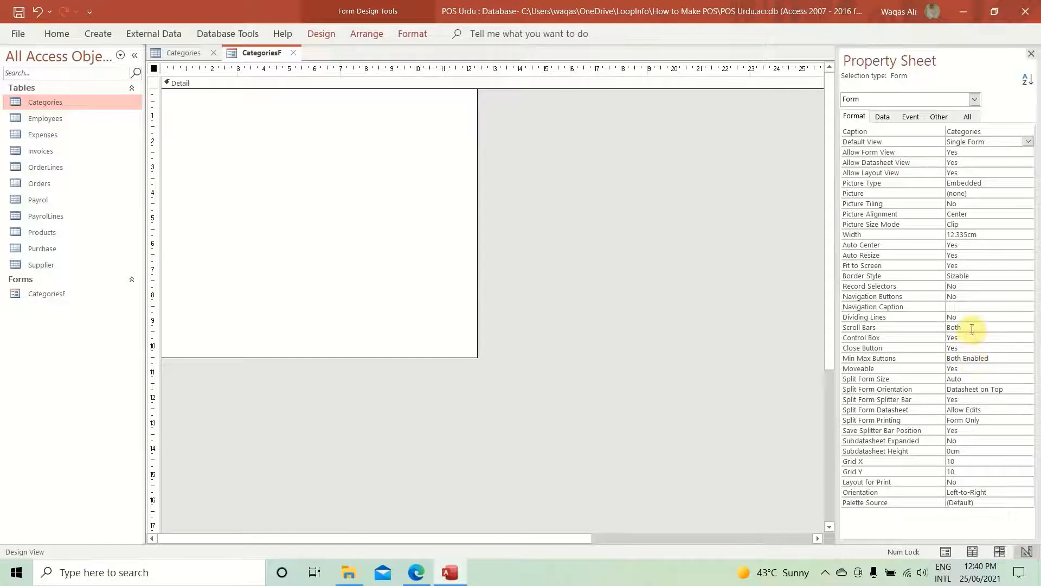
{"action": "left_click", "coordinate": [1000, 327]}
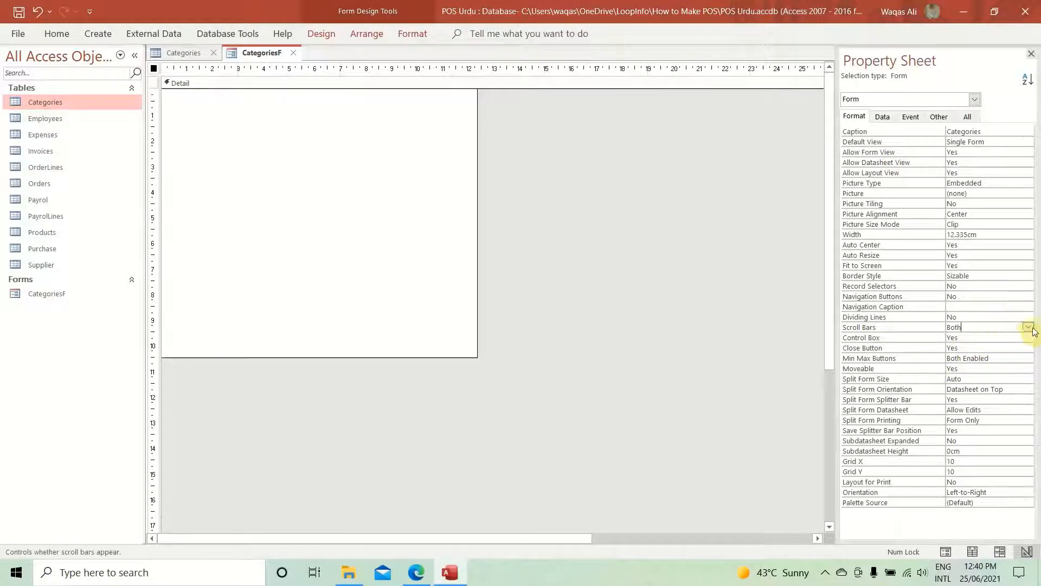
{"action": "left_click", "coordinate": [1028, 327]}
{"action": "left_click", "coordinate": [1007, 339]}
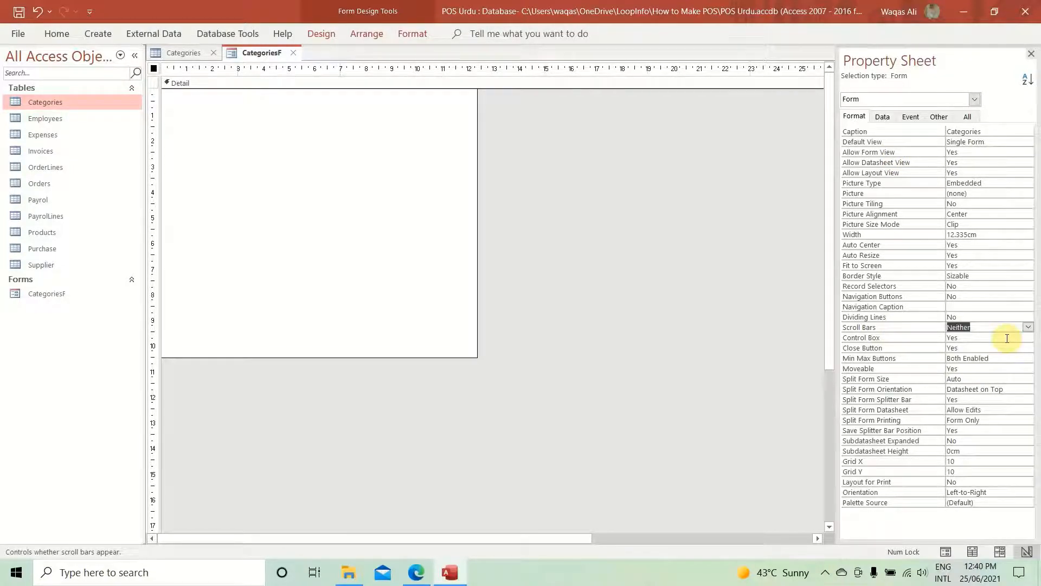
{"action": "right_click", "coordinate": [261, 55]}
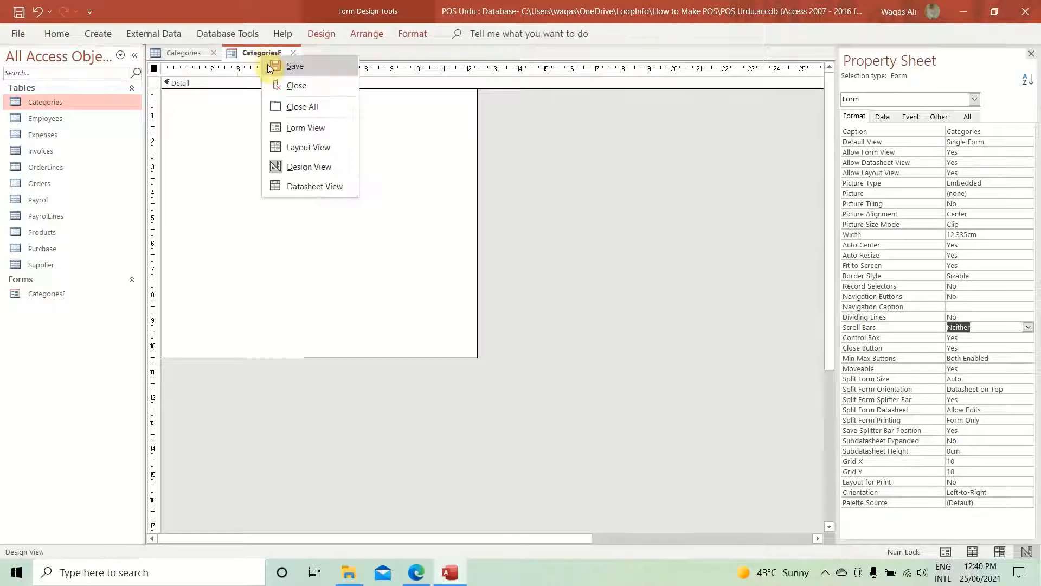
{"action": "left_click", "coordinate": [268, 64]}
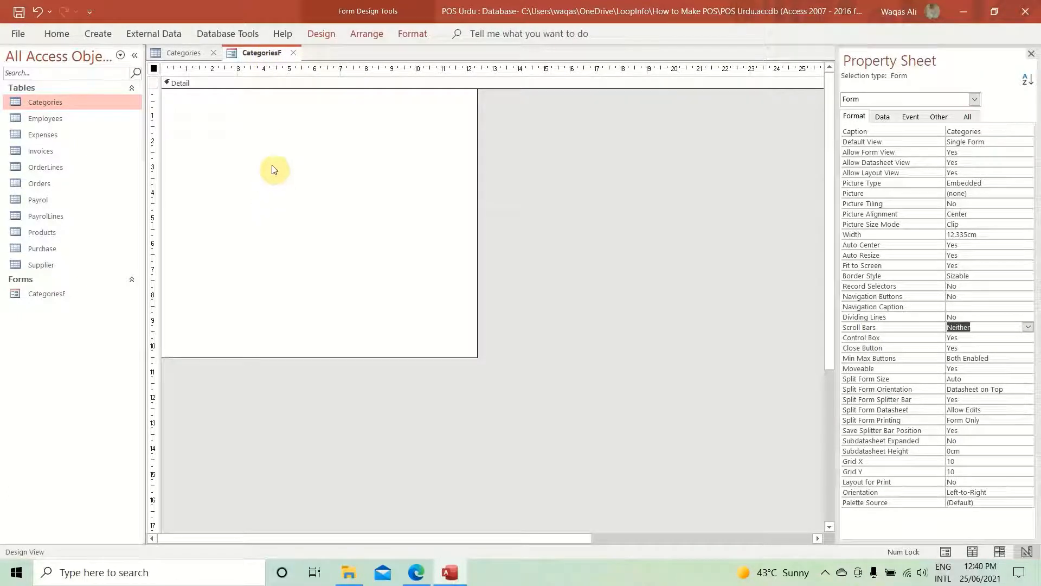
- Add the form header and footer sections and resize the layout: header about 1 cm, Detail about 4.7 cm, footer collapsed
{"action": "right_click", "coordinate": [368, 194]}
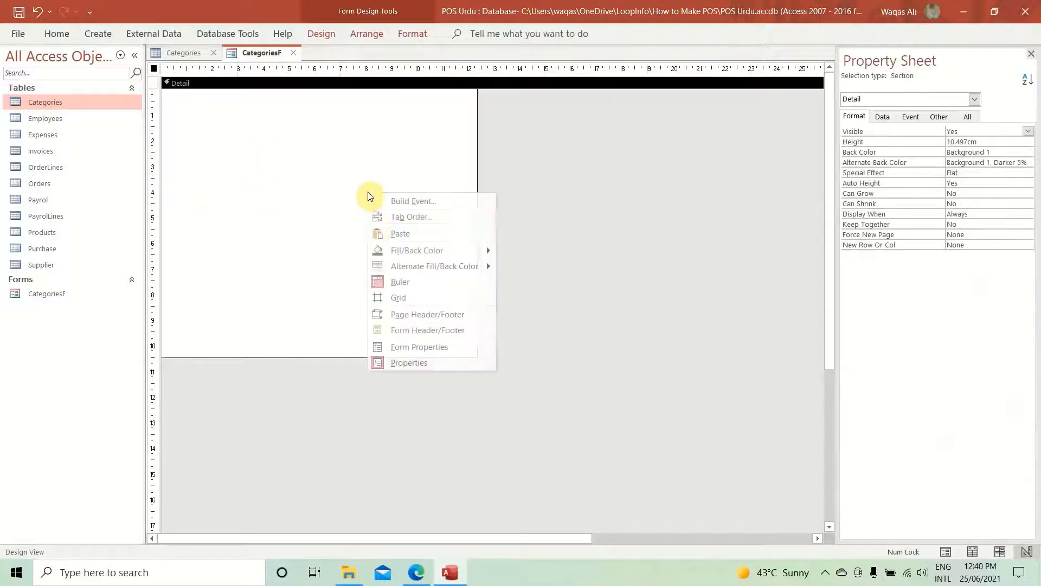
{"action": "left_click", "coordinate": [242, 151]}
{"action": "right_click", "coordinate": [237, 174]}
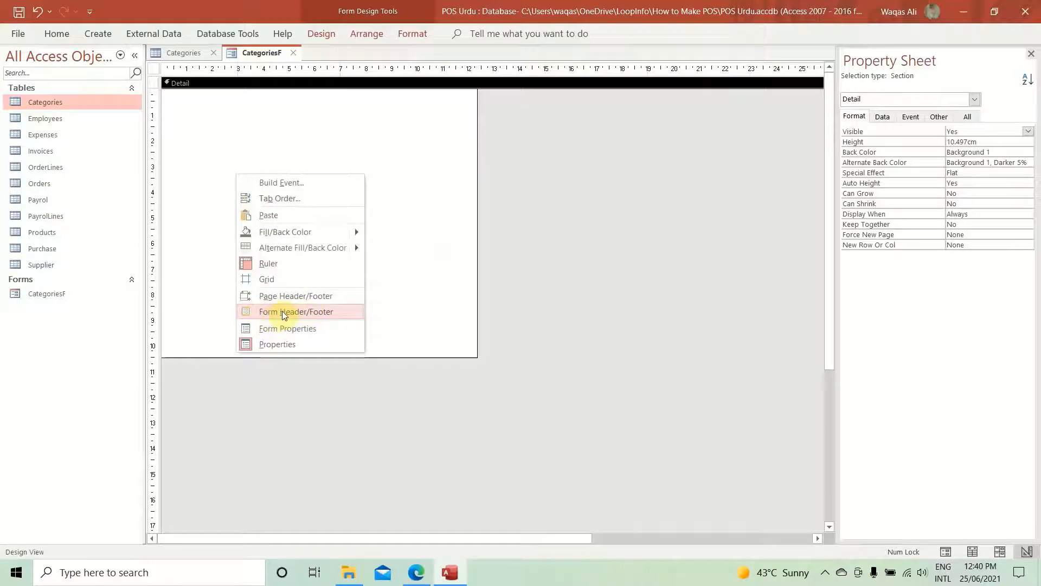
{"action": "left_click", "coordinate": [283, 315]}
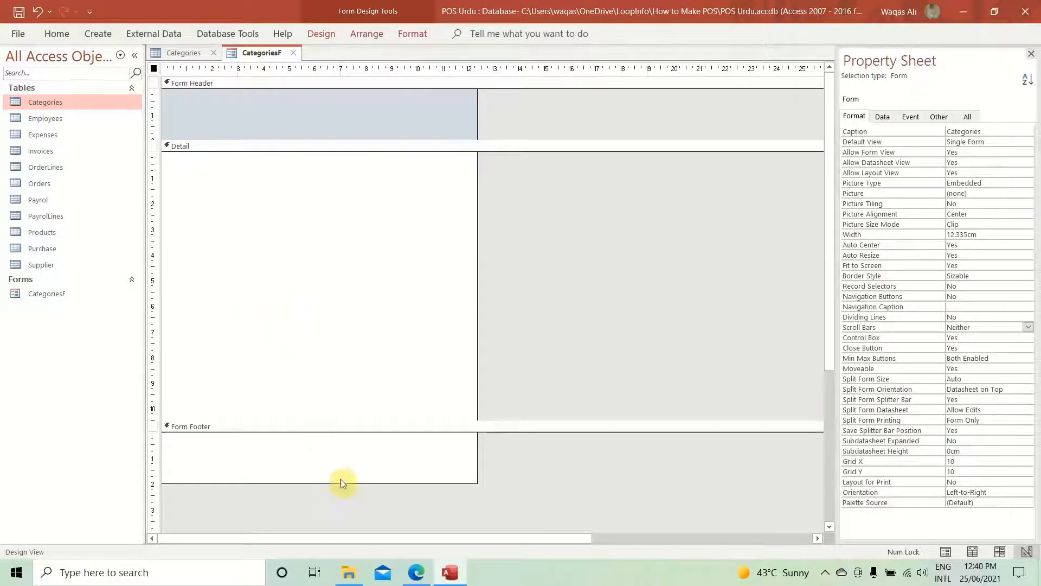
{"action": "left_click_drag", "start_coordinate": [343, 483], "coordinate": [290, 271]}
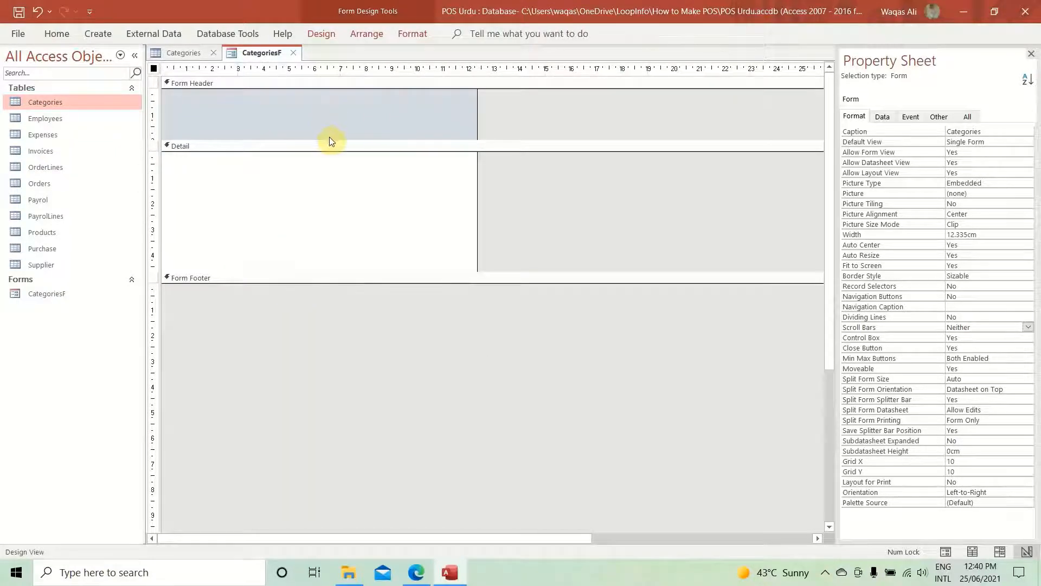
{"action": "left_click_drag", "start_coordinate": [329, 138], "coordinate": [320, 116]}
- Preview the Categories pop-up in Form View, reposition its window, and return it to Design View
{"action": "right_click", "coordinate": [258, 52]}
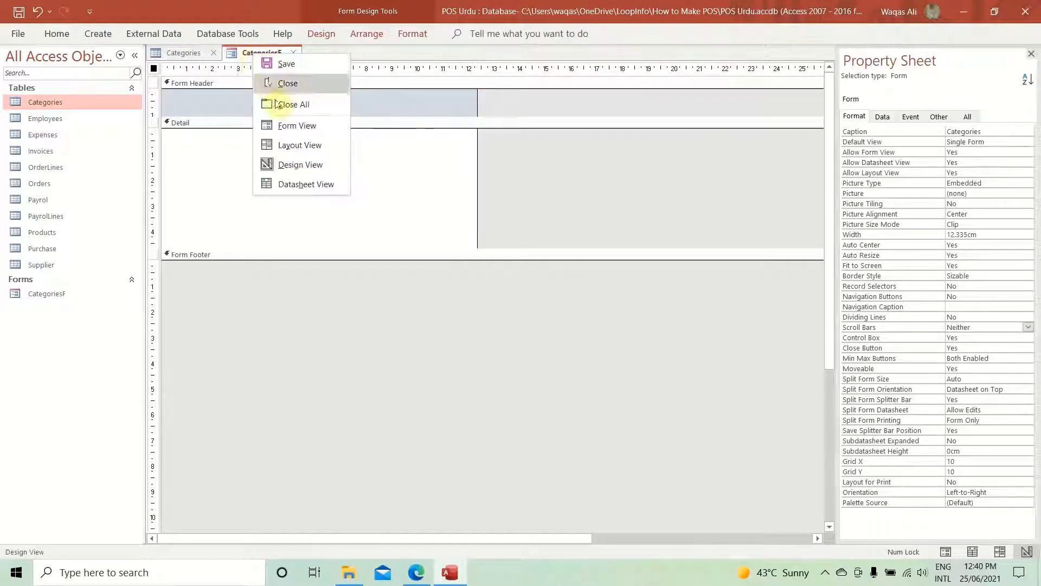
{"action": "left_click", "coordinate": [291, 125]}
{"action": "left_click_drag", "start_coordinate": [281, 82], "coordinate": [532, 200]}
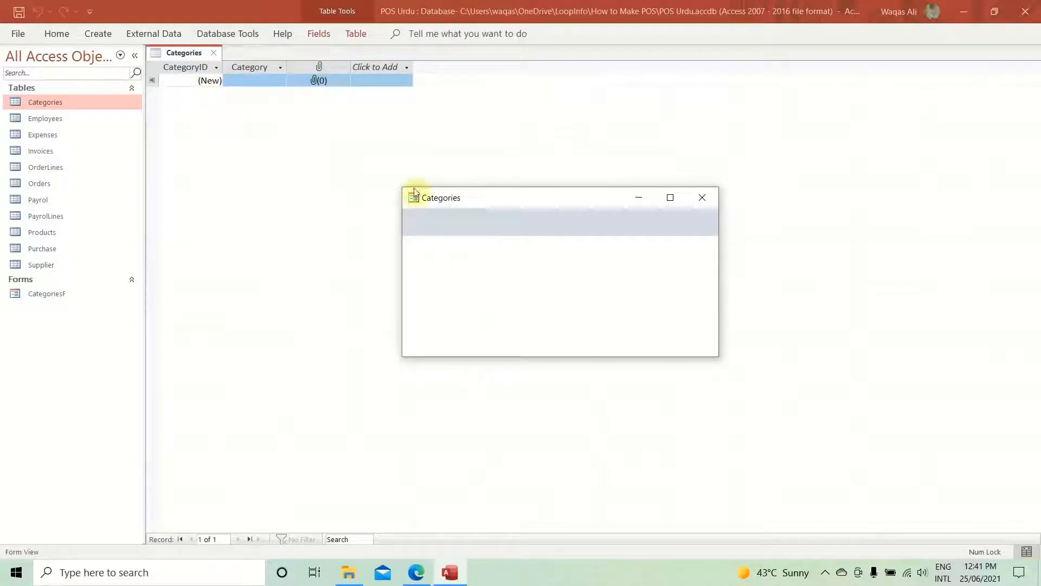
{"action": "left_click_drag", "start_coordinate": [554, 196], "coordinate": [509, 239]}
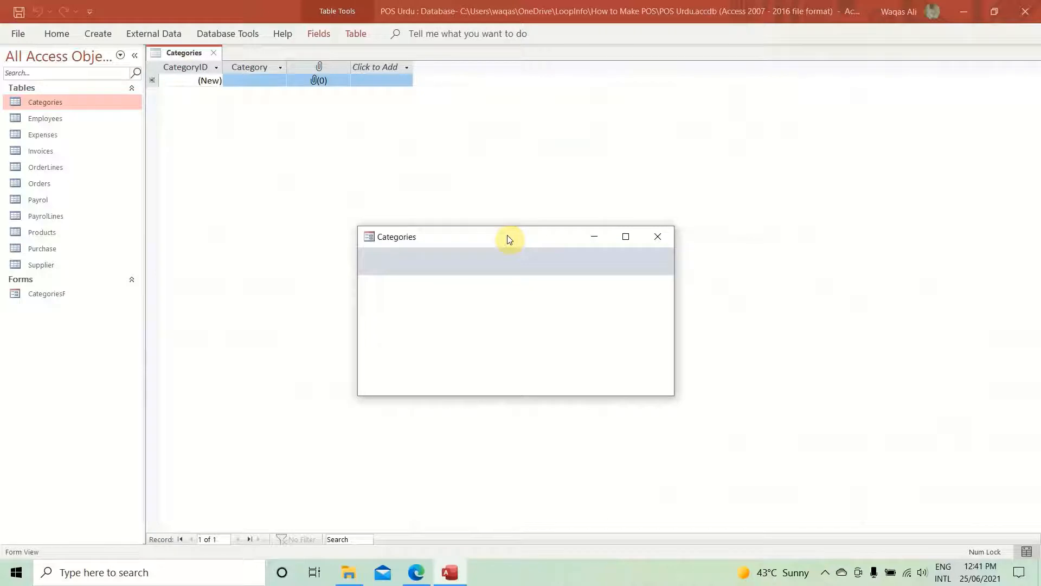
{"action": "right_click", "coordinate": [511, 253]}
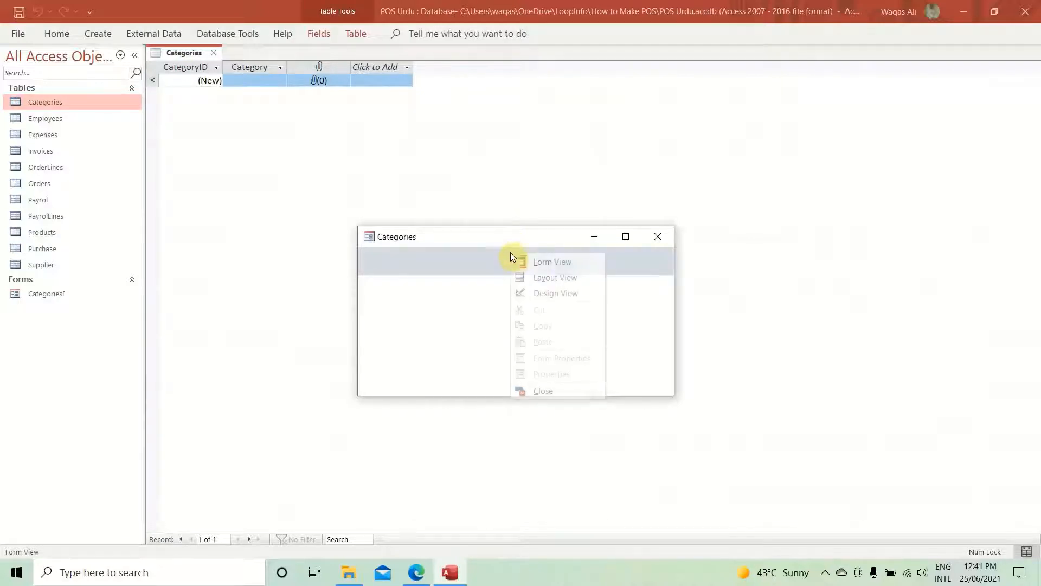
{"action": "left_click", "coordinate": [540, 294]}
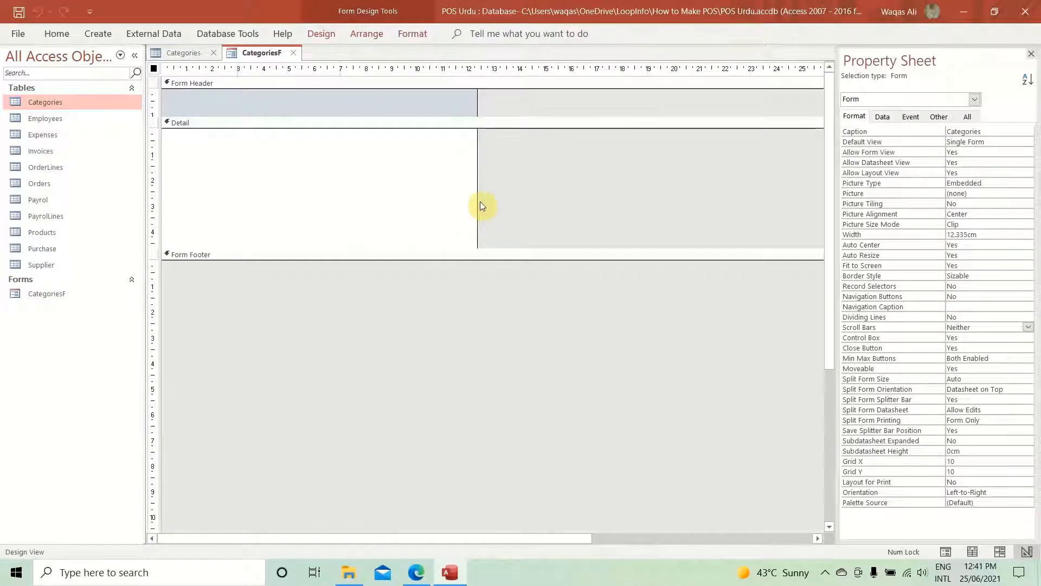
- Narrow the form to about 12 cm and make the Form Header section slightly taller, about 1.3 cm
{"action": "left_click_drag", "start_coordinate": [475, 200], "coordinate": [469, 202]}
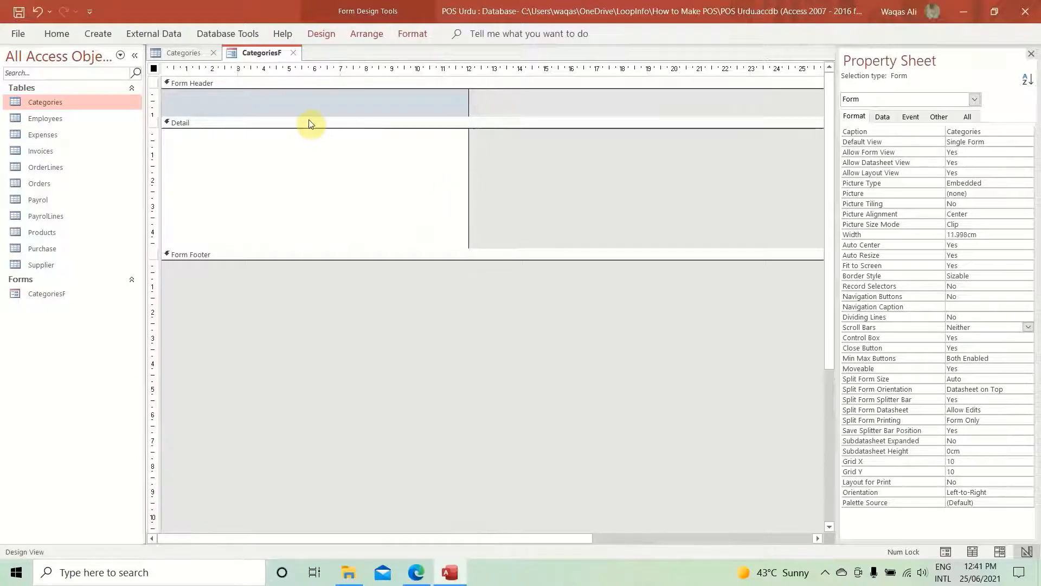
{"action": "left_click_drag", "start_coordinate": [308, 117], "coordinate": [308, 122]}
{"action": "left_click", "coordinate": [278, 165]}
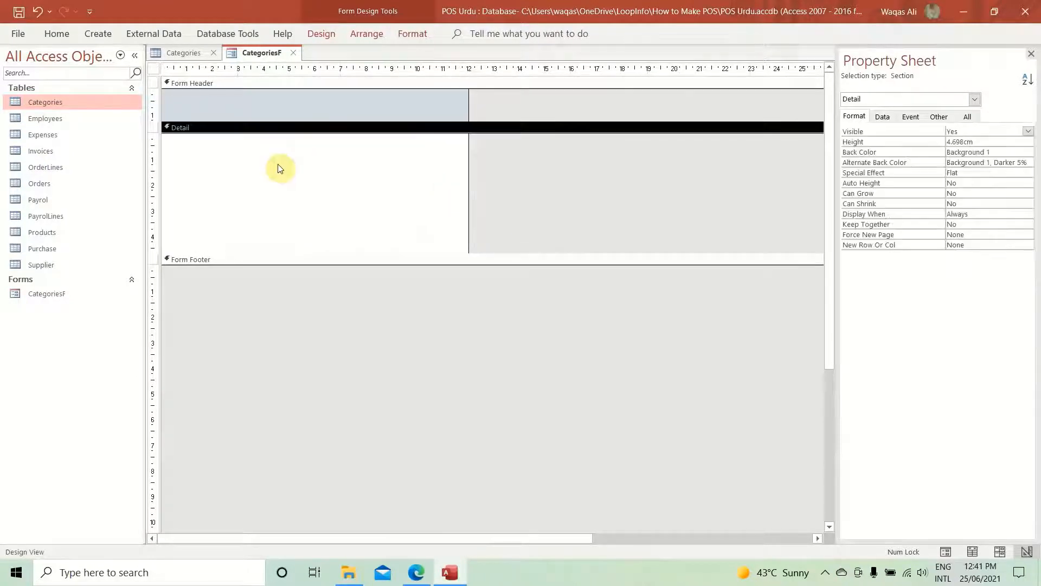
- Examine the table choices and Query Builder for the form's Record Source, closing the builder without adding any table
{"action": "left_click", "coordinate": [153, 68]}
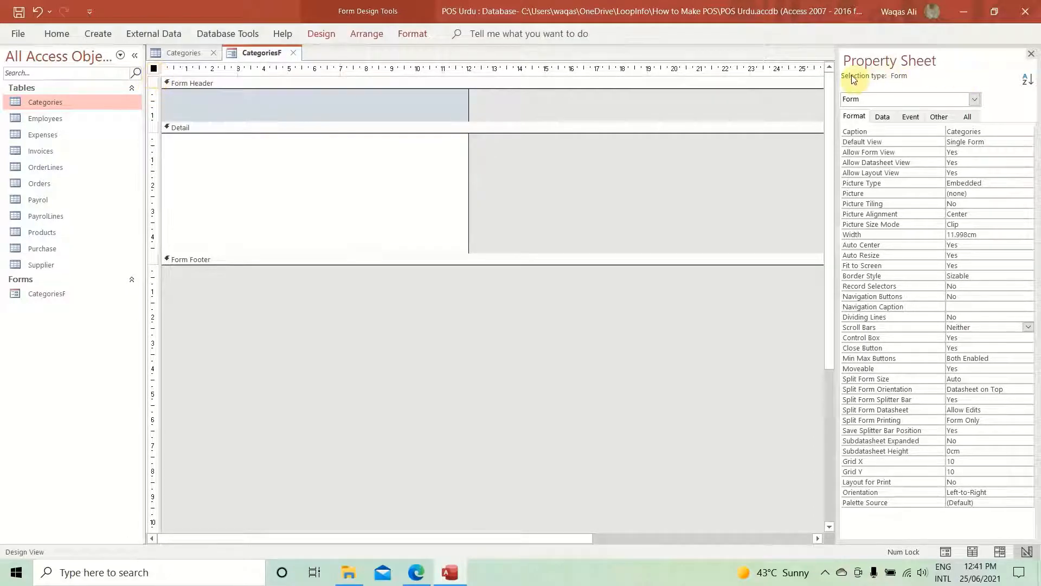
{"action": "left_click", "coordinate": [883, 117]}
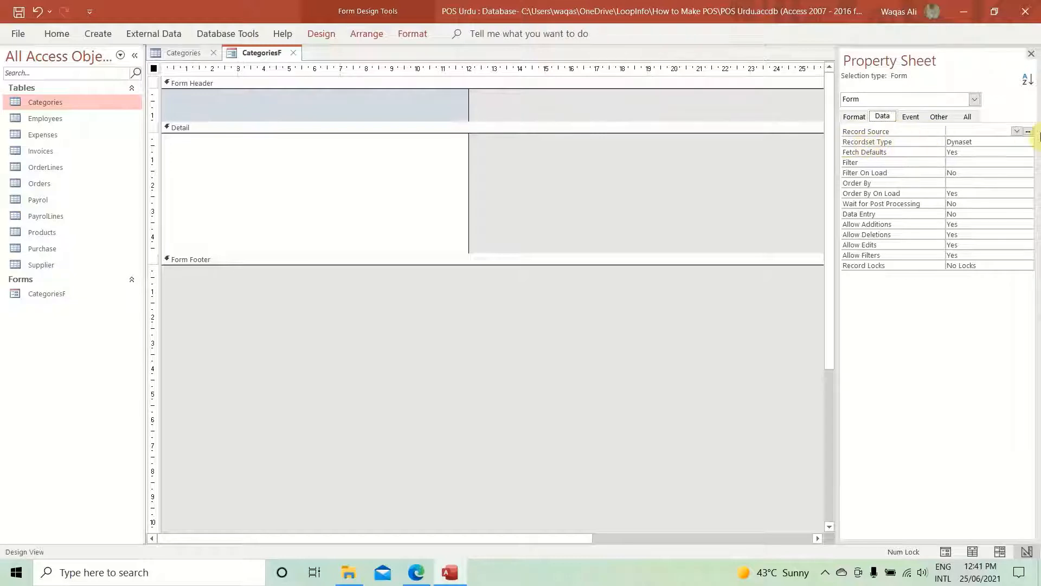
{"action": "left_click", "coordinate": [1017, 131]}
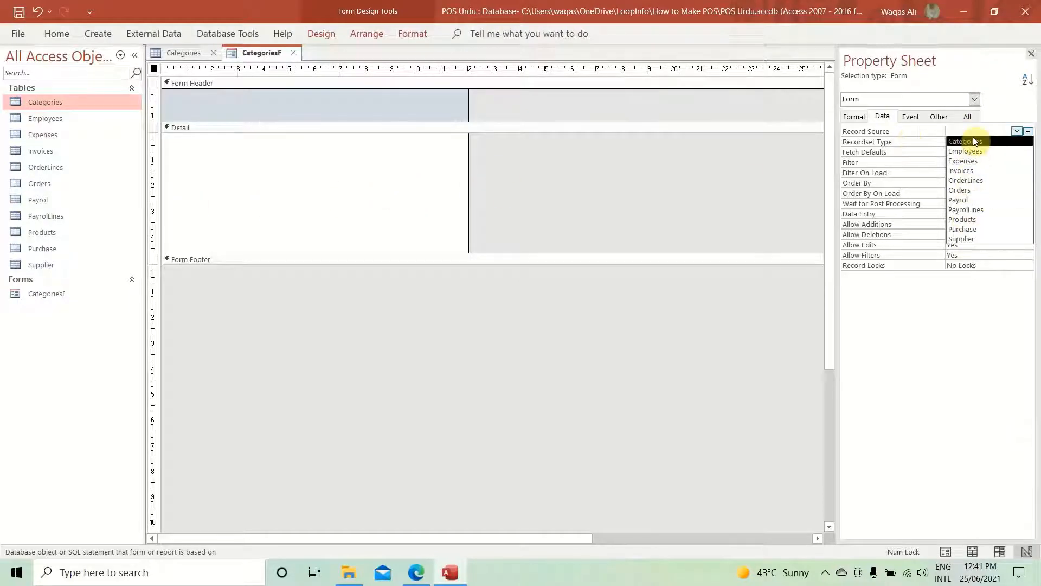
{"action": "left_click", "coordinate": [418, 176]}
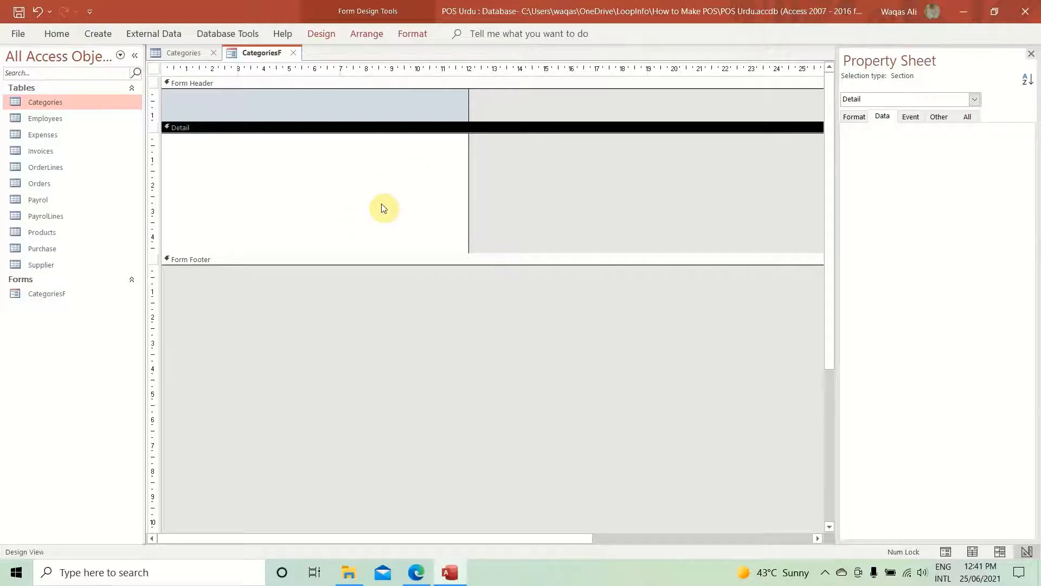
{"action": "left_click", "coordinate": [153, 69]}
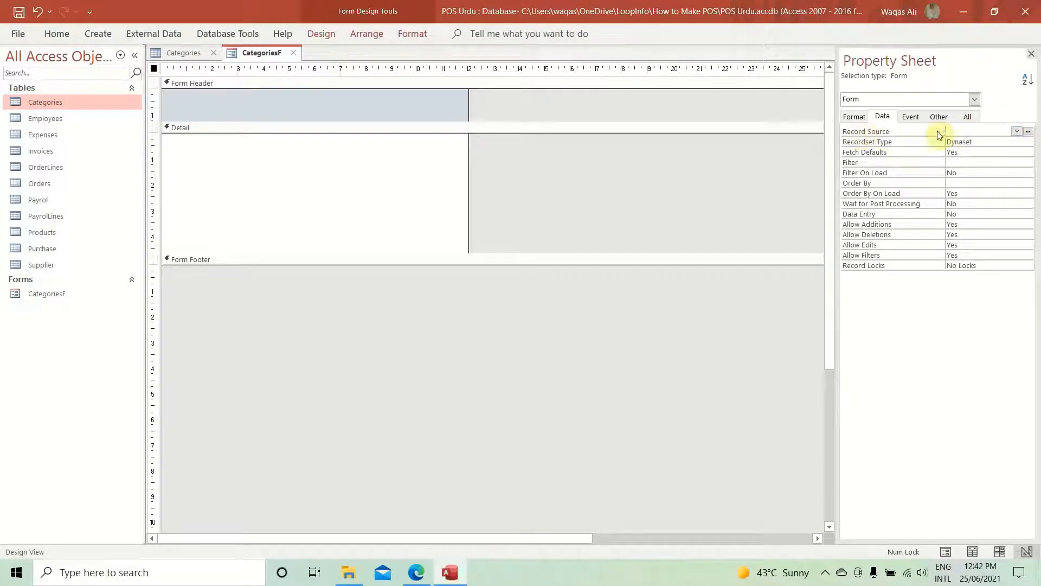
{"action": "left_click", "coordinate": [1029, 132]}
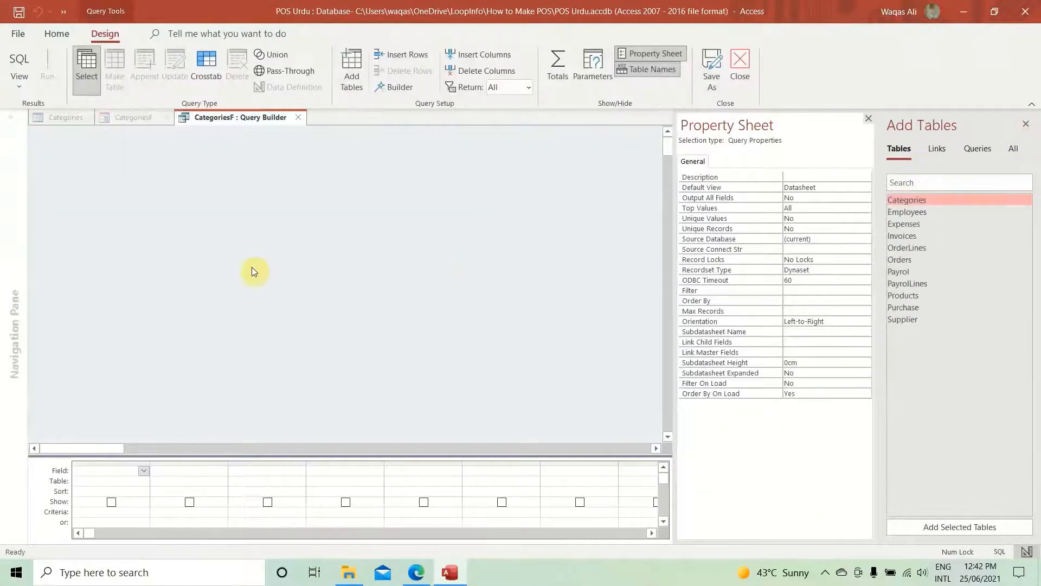
{"action": "left_click", "coordinate": [869, 119]}
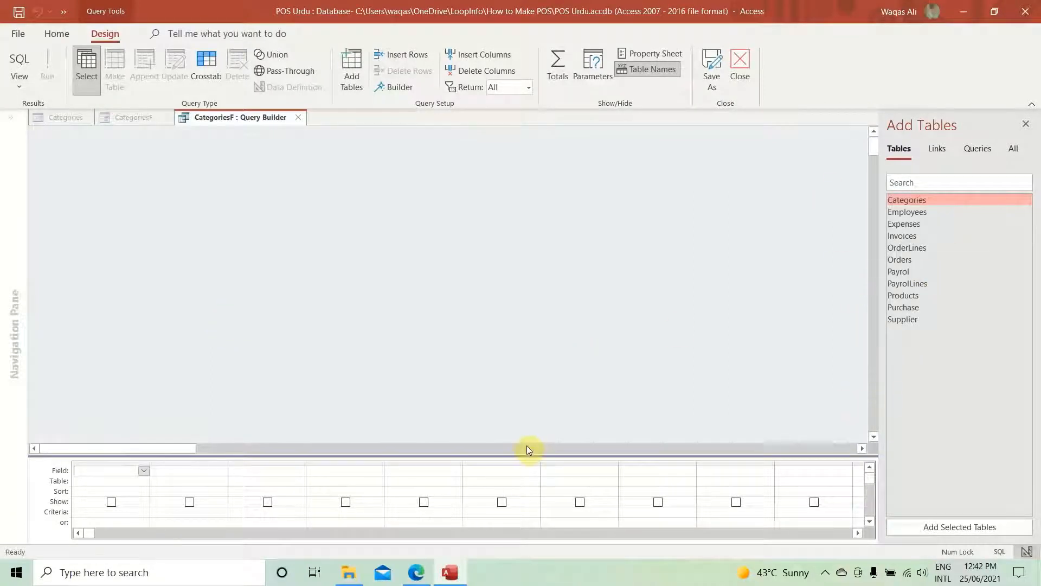
{"action": "left_click", "coordinate": [300, 118]}
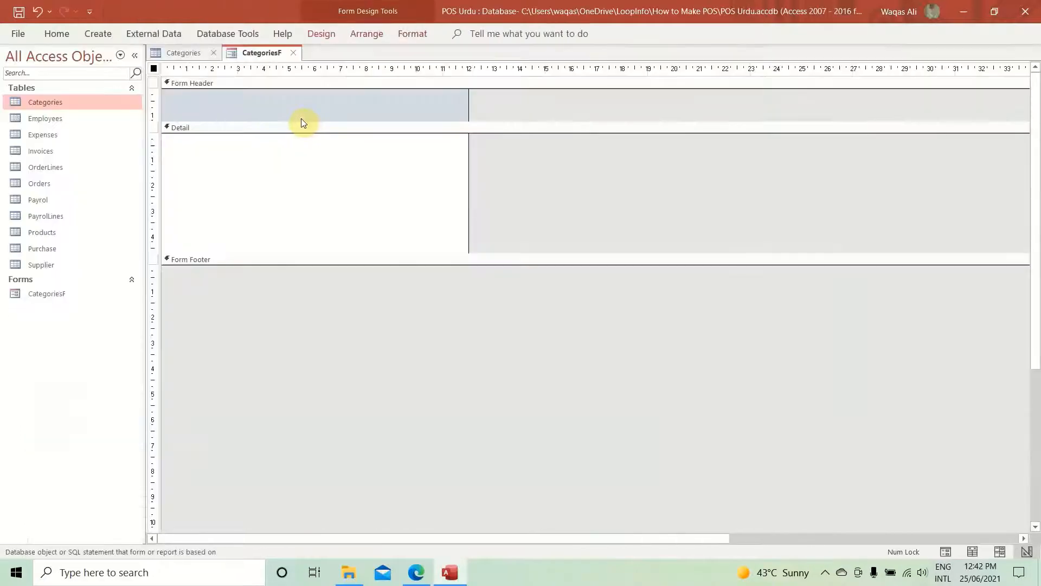
- Redisplay the Property Sheet and set the form's Record Source to the Categories table
{"action": "left_click", "coordinate": [323, 34]}
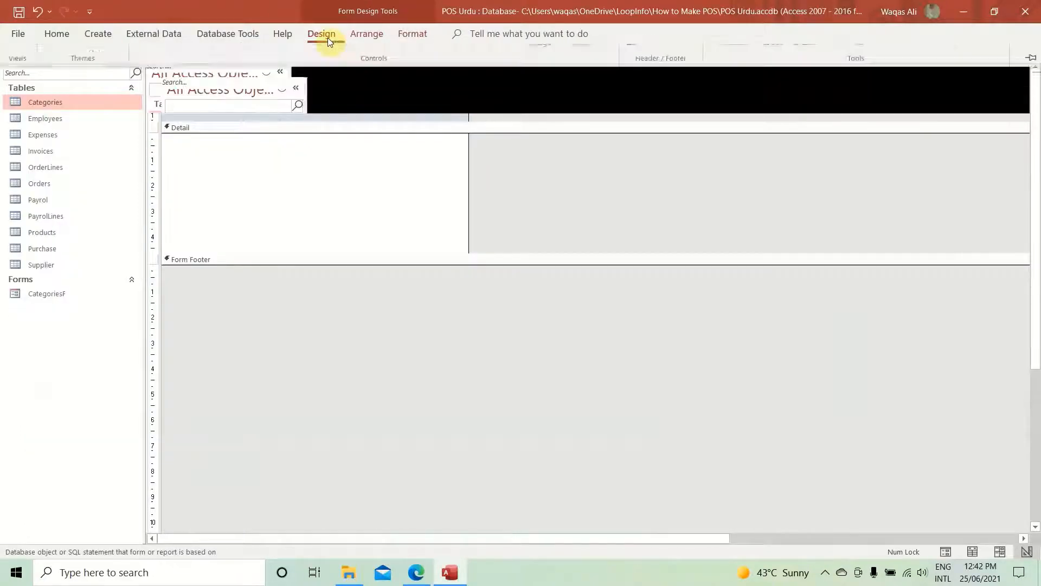
{"action": "left_click", "coordinate": [774, 73]}
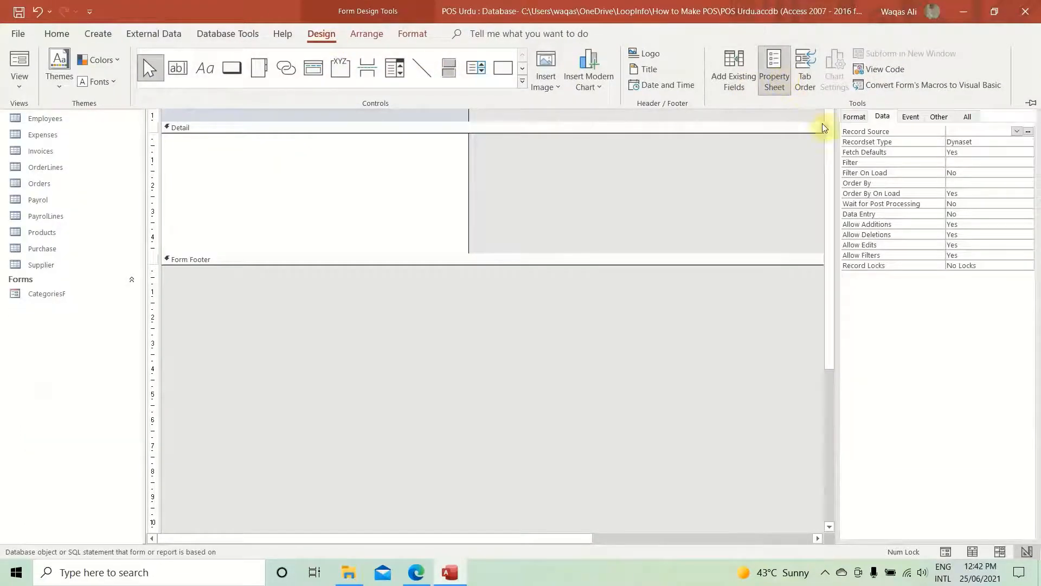
{"action": "left_click", "coordinate": [881, 117]}
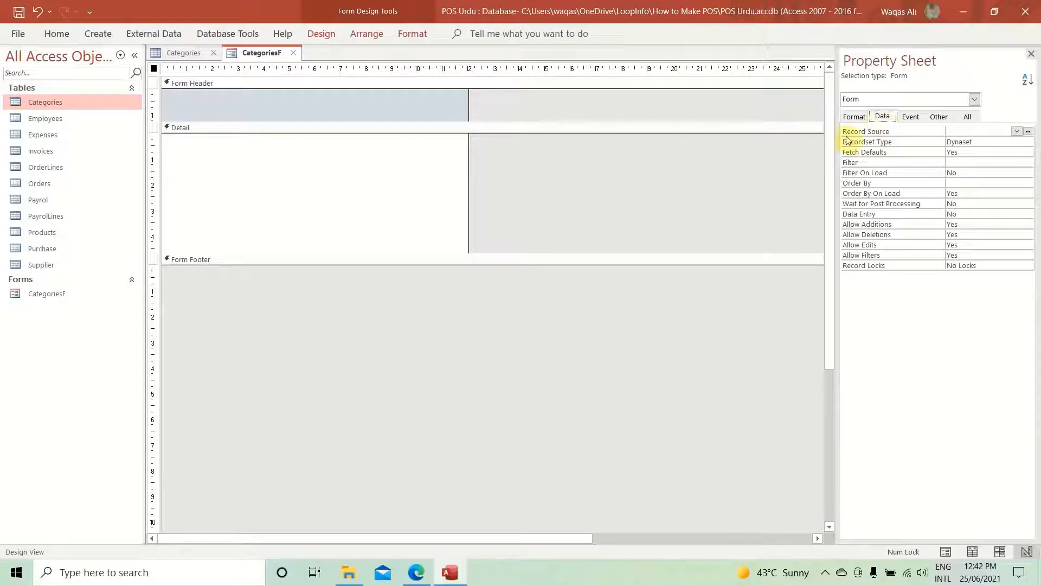
{"action": "left_click", "coordinate": [1017, 132]}
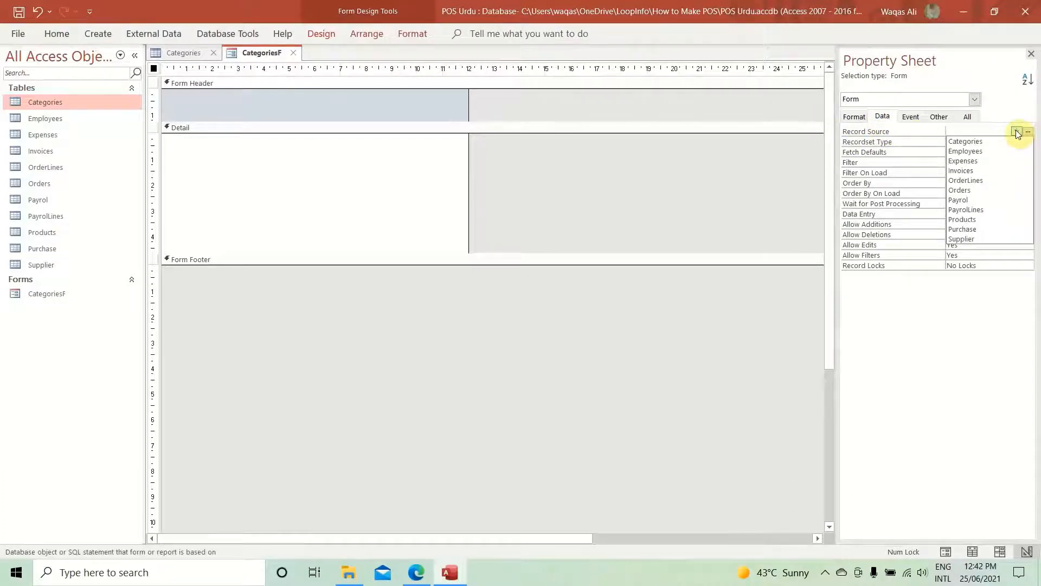
{"action": "left_click", "coordinate": [988, 143]}
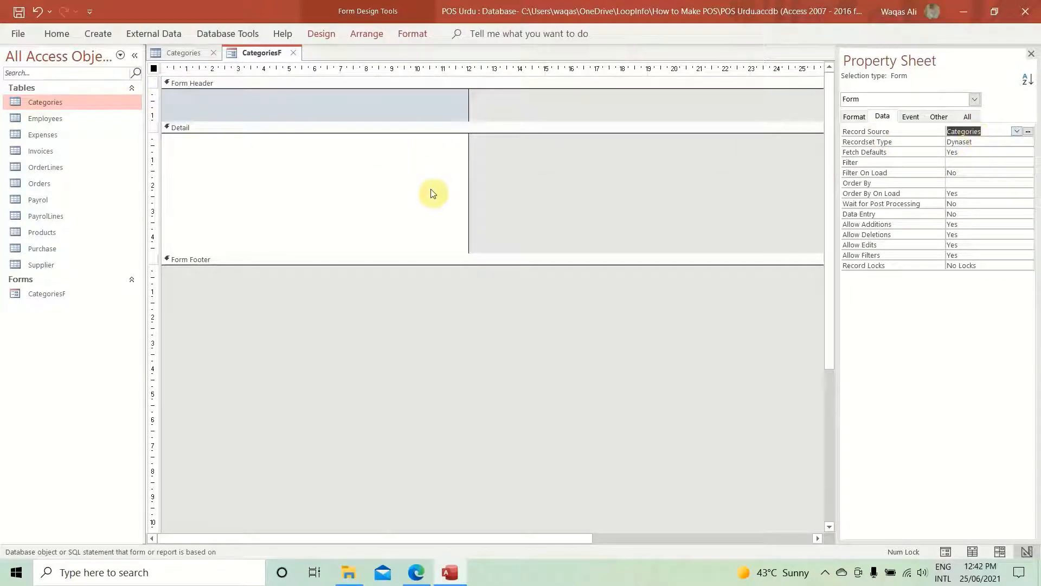
- Extend the Detail section to about 5 cm tall and save the form
{"action": "left_click_drag", "start_coordinate": [391, 252], "coordinate": [392, 259]}
{"action": "left_click", "coordinate": [392, 259]}
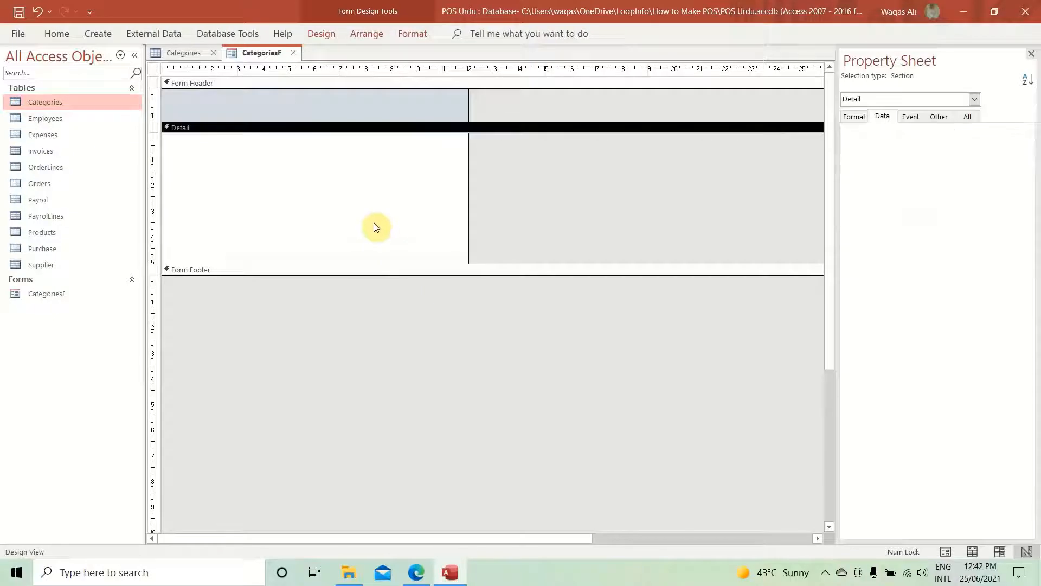
{"action": "right_click", "coordinate": [252, 51]}
{"action": "left_click", "coordinate": [262, 70]}
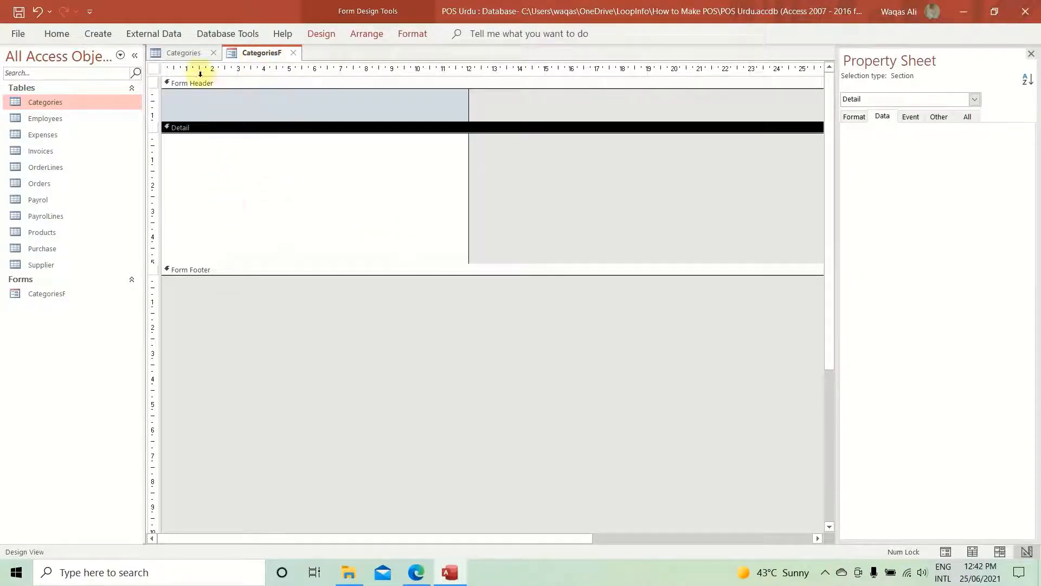
- Check the fields of the Categories table, return to the CategoriesF design and select the whole form
{"action": "left_click", "coordinate": [184, 52]}
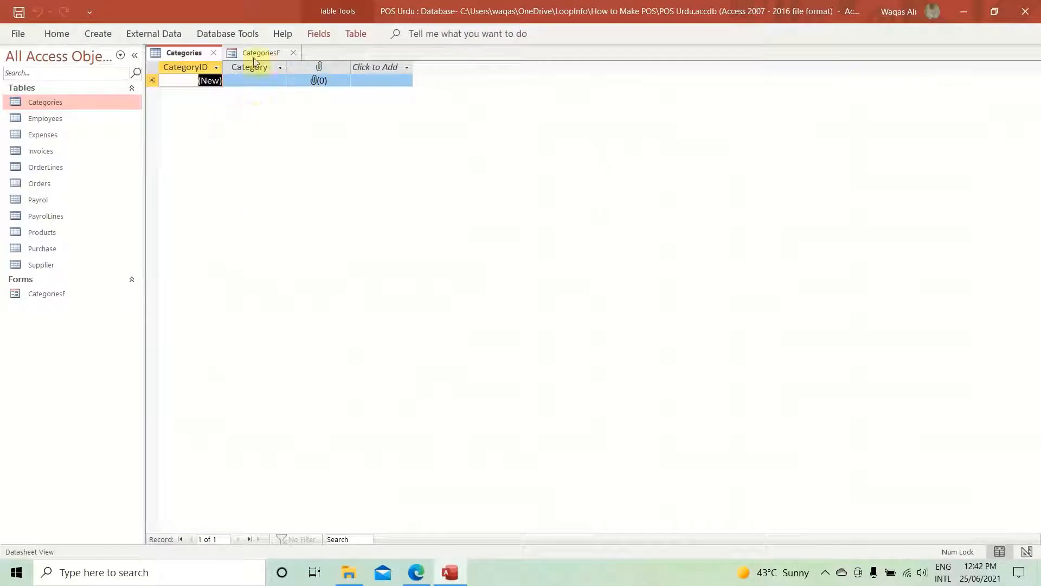
{"action": "left_click", "coordinate": [257, 53]}
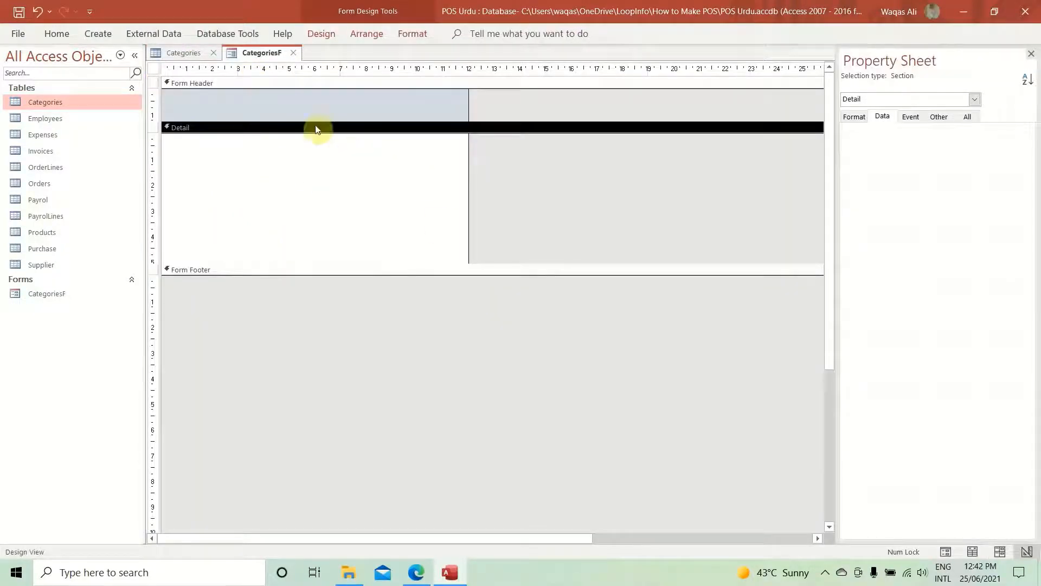
{"action": "left_click", "coordinate": [154, 70]}
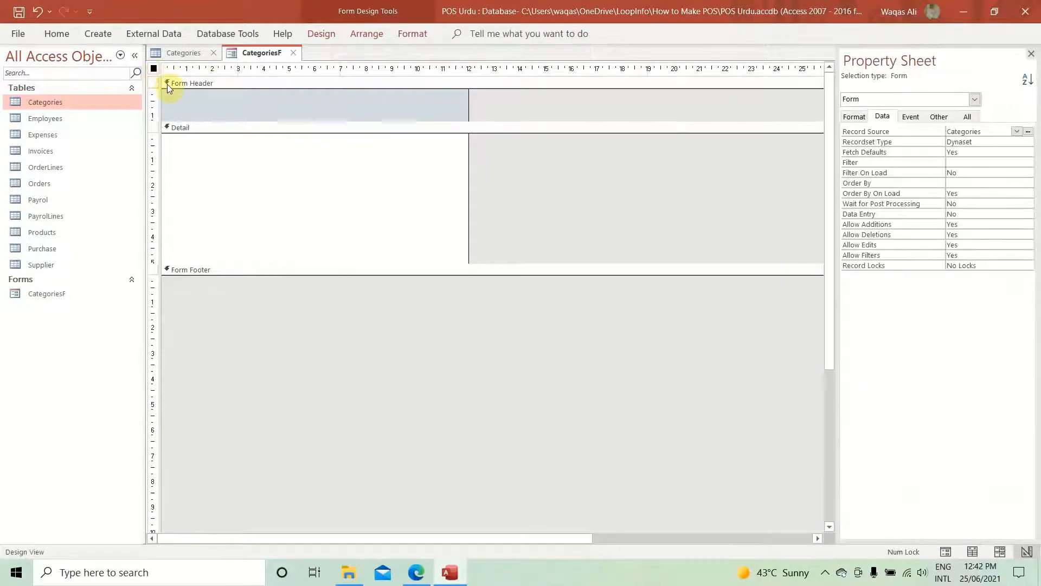
- Show the Categories field list and place the CategoryID, Category and Pictue fields in the form's Detail section
{"action": "left_click", "coordinate": [312, 37]}
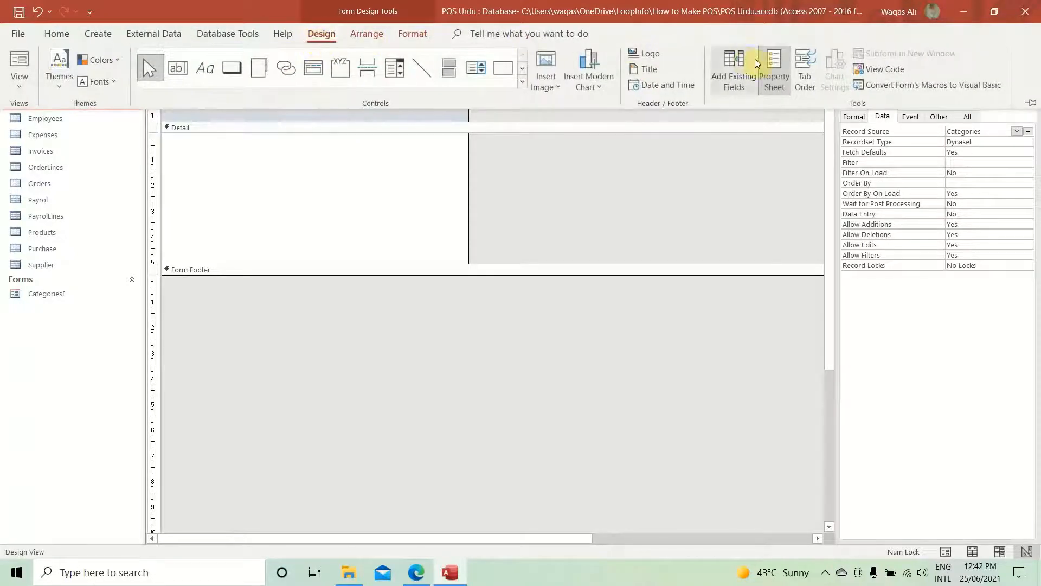
{"action": "left_click", "coordinate": [745, 82]}
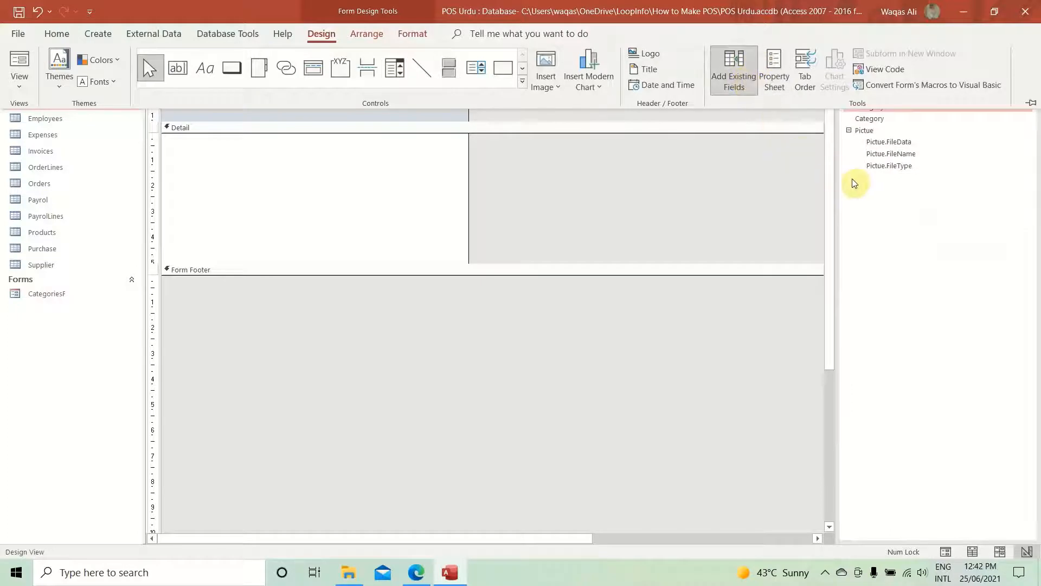
{"action": "left_click", "coordinate": [850, 131]}
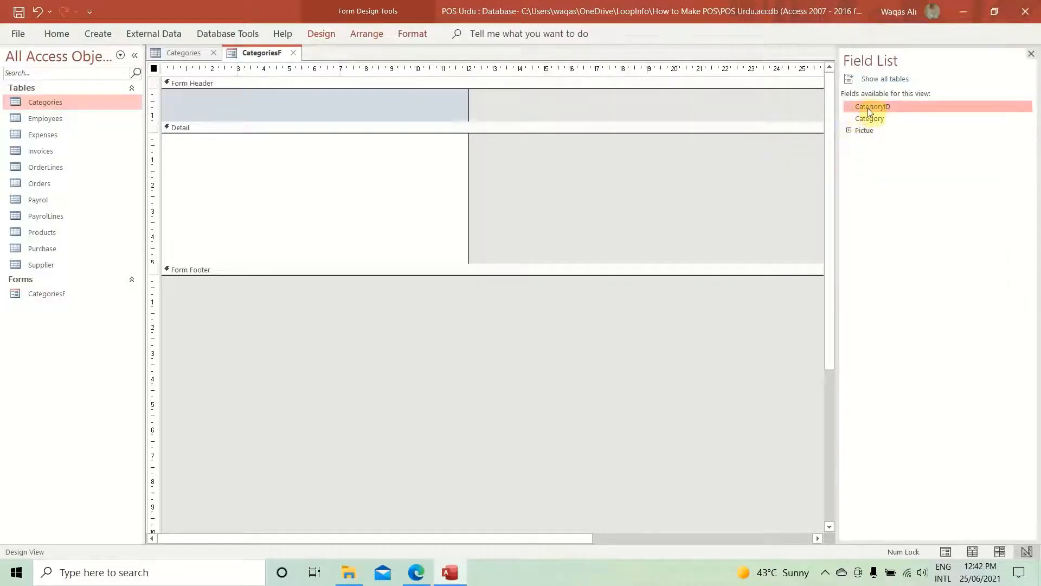
{"action": "left_click_drag", "start_coordinate": [868, 108], "coordinate": [227, 158]}
{"action": "left_click_drag", "start_coordinate": [874, 118], "coordinate": [215, 183]}
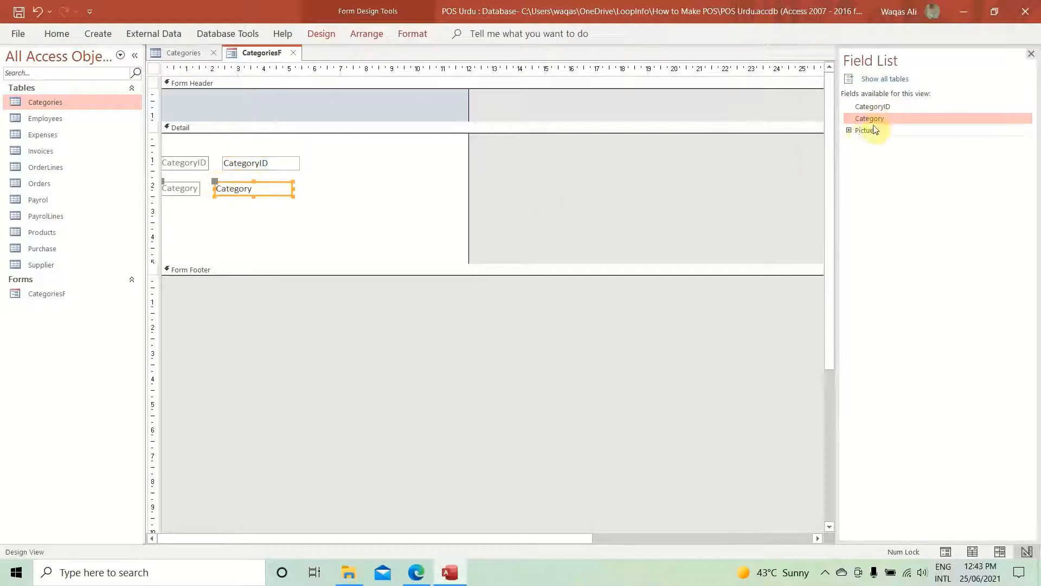
{"action": "left_click_drag", "start_coordinate": [864, 133], "coordinate": [359, 161]}
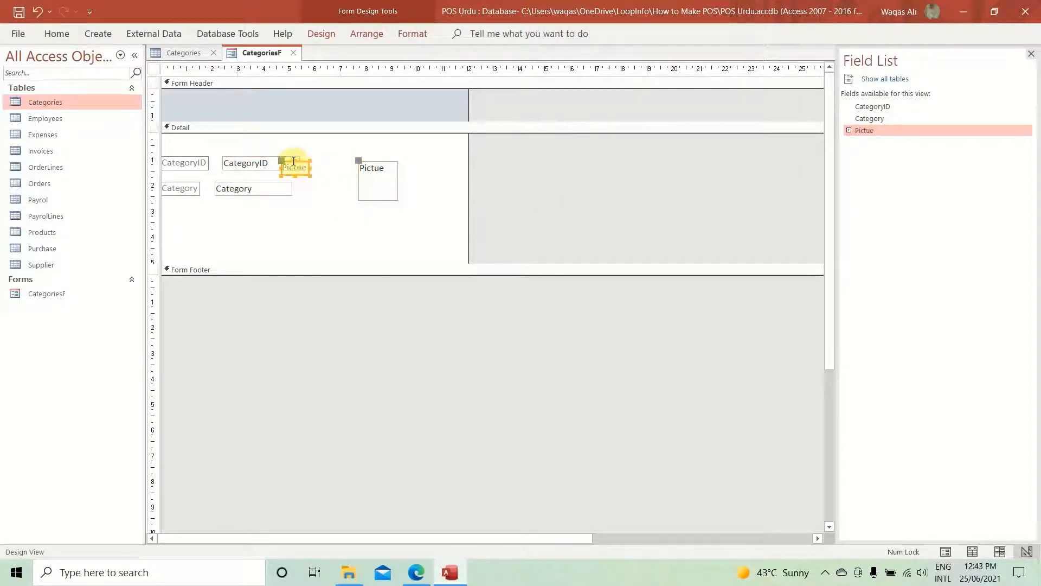
- Place the Pictue label above its attachment frame, enlarge the frame to about 3 × 3.4 cm and shift both slightly up and left
{"action": "left_click_drag", "start_coordinate": [281, 161], "coordinate": [360, 149]}
{"action": "left_click", "coordinate": [409, 178]}
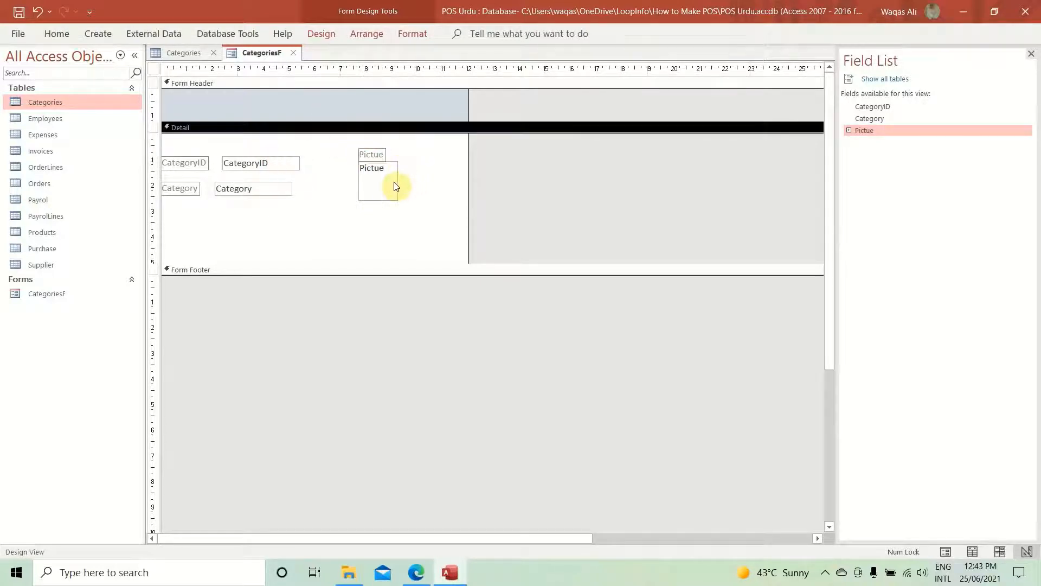
{"action": "left_click", "coordinate": [394, 182]}
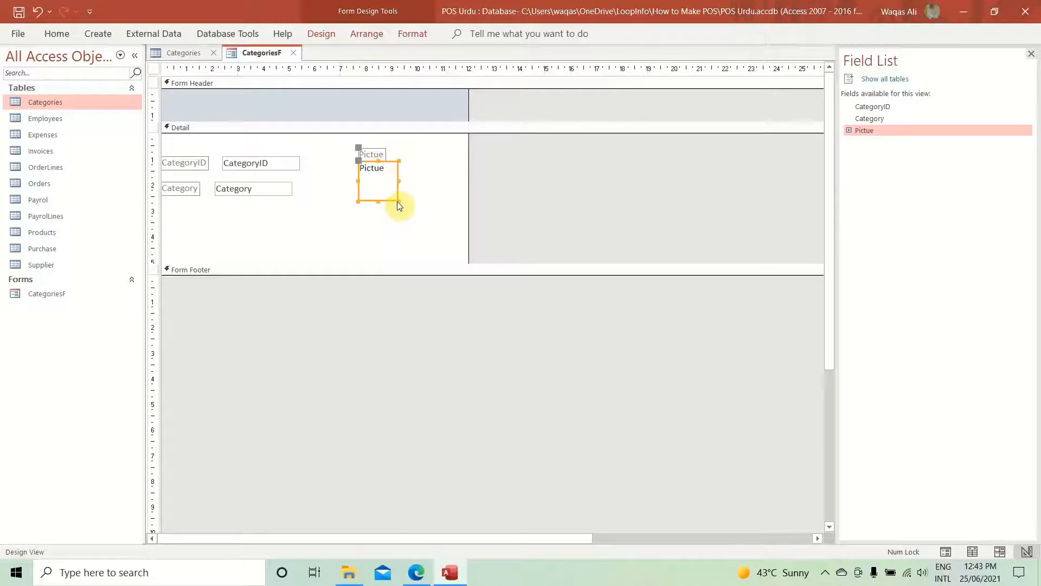
{"action": "left_click_drag", "start_coordinate": [398, 202], "coordinate": [435, 252]}
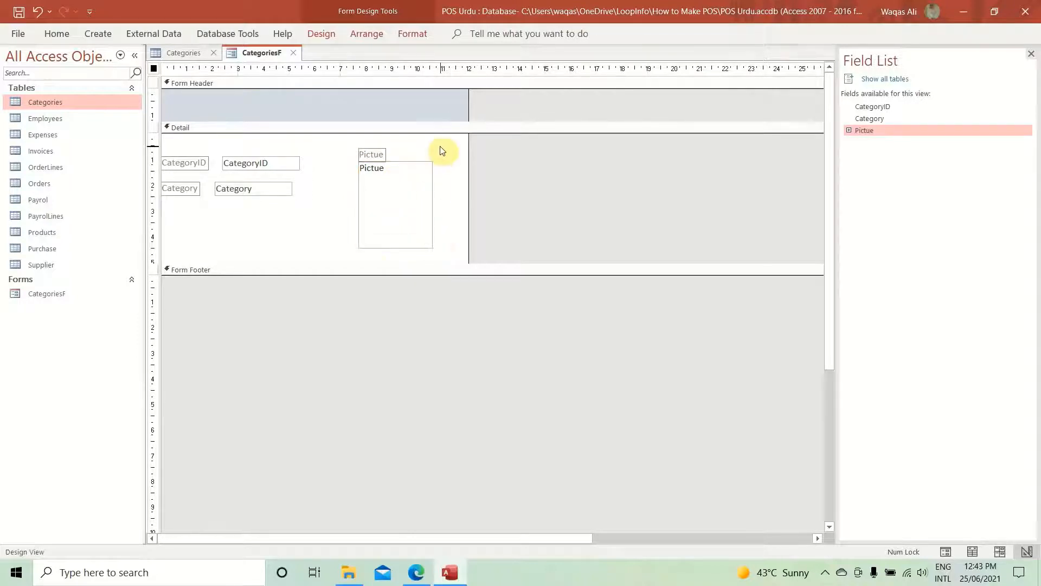
{"action": "left_click_drag", "start_coordinate": [377, 233], "coordinate": [370, 213]}
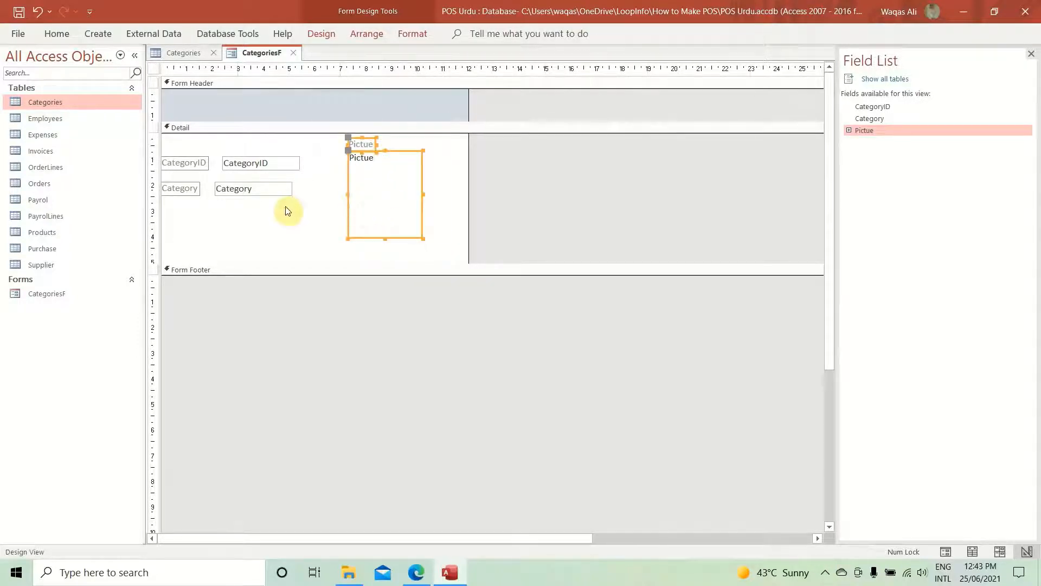
- Arrange the CategoryID and Category labels and text boxes in a stacked layout
{"action": "left_click_drag", "start_coordinate": [287, 208], "coordinate": [183, 158]}
{"action": "right_click", "coordinate": [263, 187]}
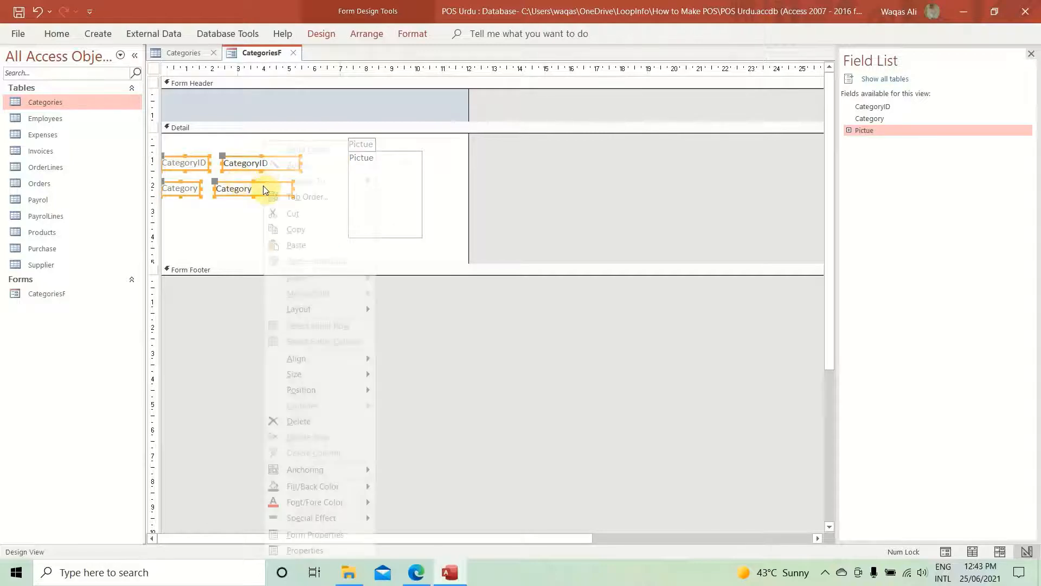
{"action": "mouse_move", "coordinate": [339, 307]}
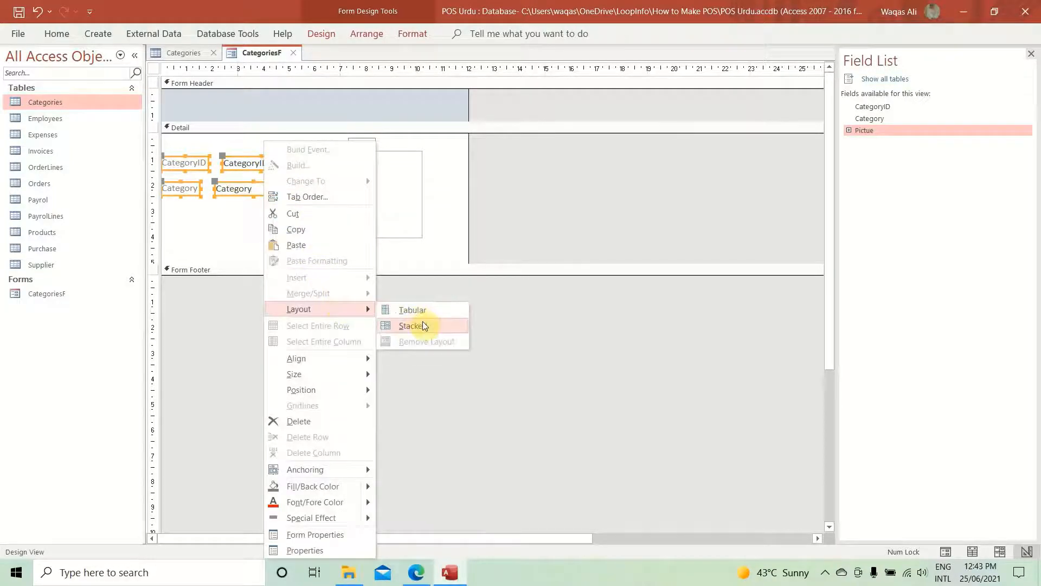
{"action": "left_click", "coordinate": [422, 323]}
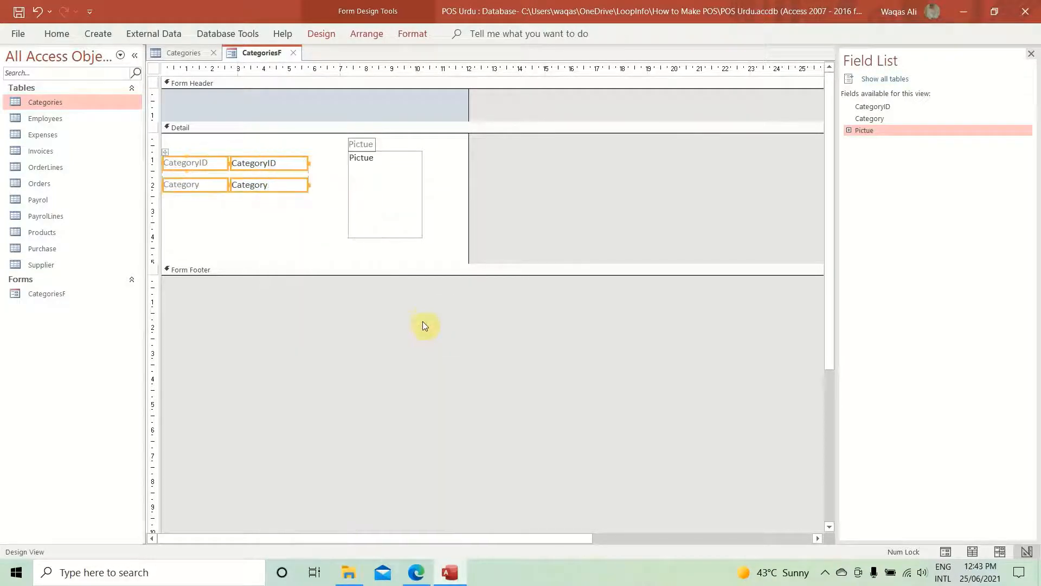
- Set the font color of the CategoryID and Category labels and text boxes to black
{"action": "left_click", "coordinate": [57, 34]}
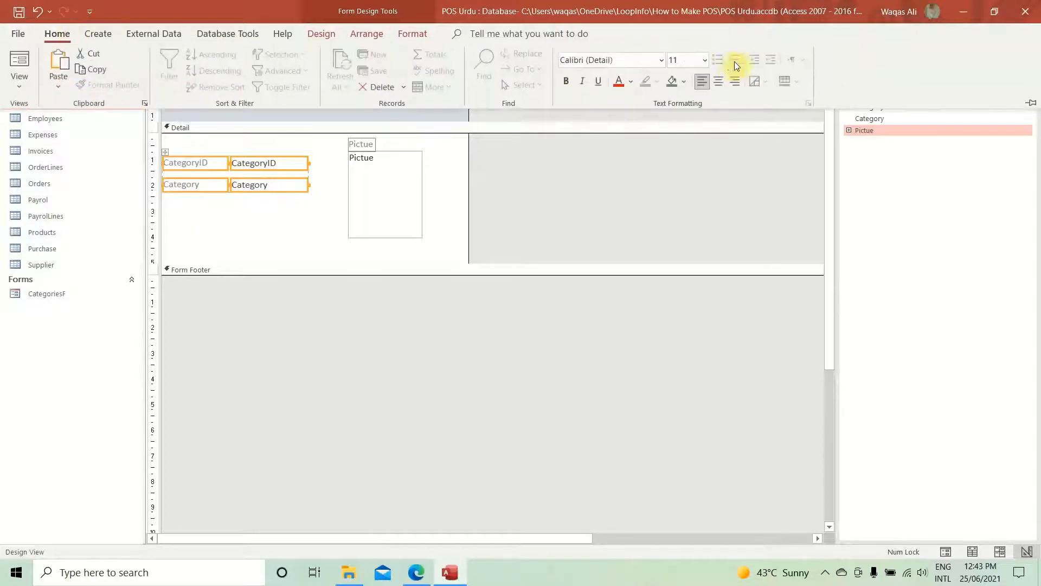
{"action": "left_click", "coordinate": [631, 81]}
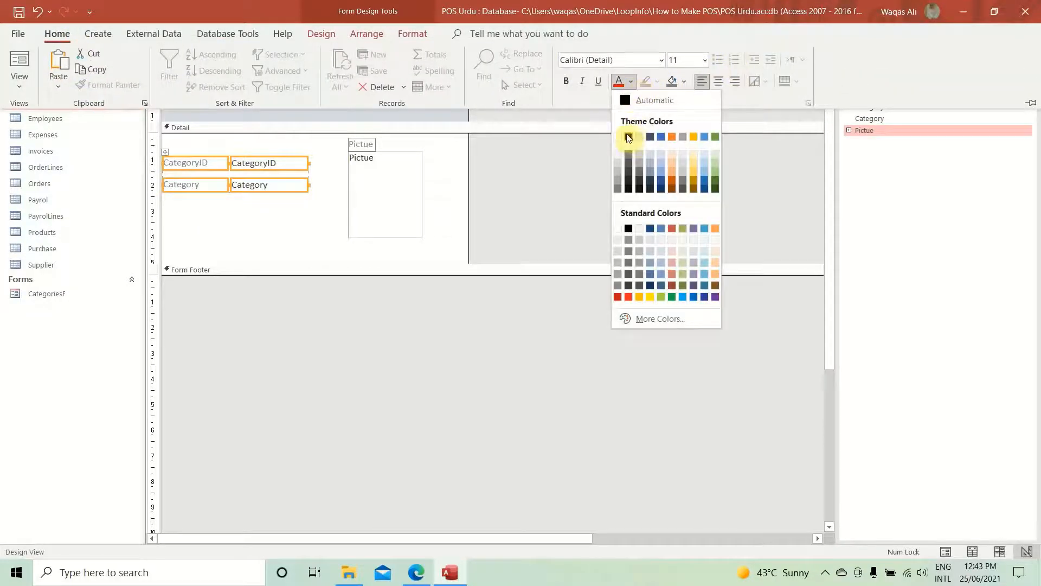
{"action": "left_click", "coordinate": [628, 137]}
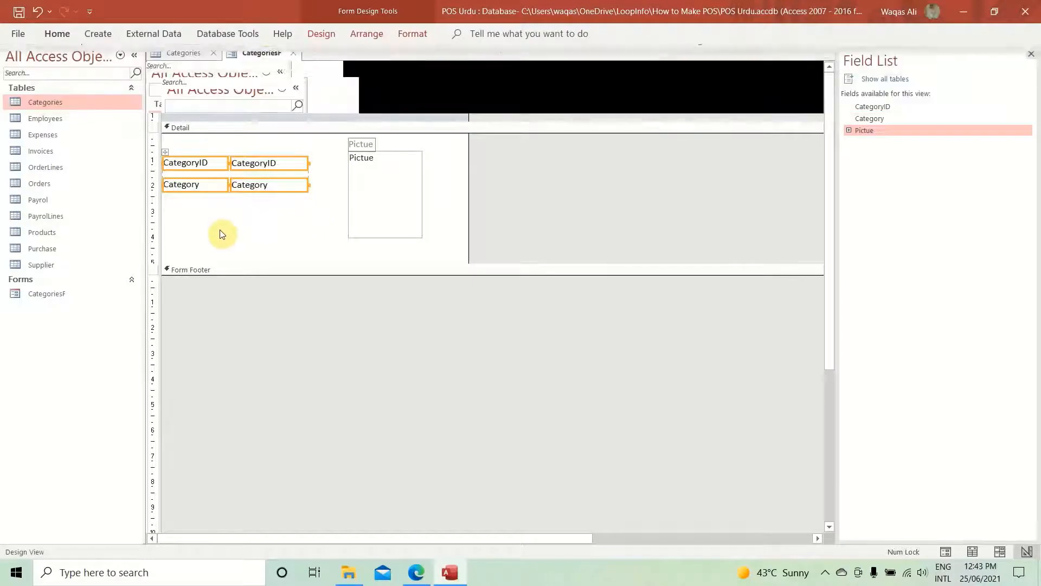
{"action": "left_click", "coordinate": [222, 234]}
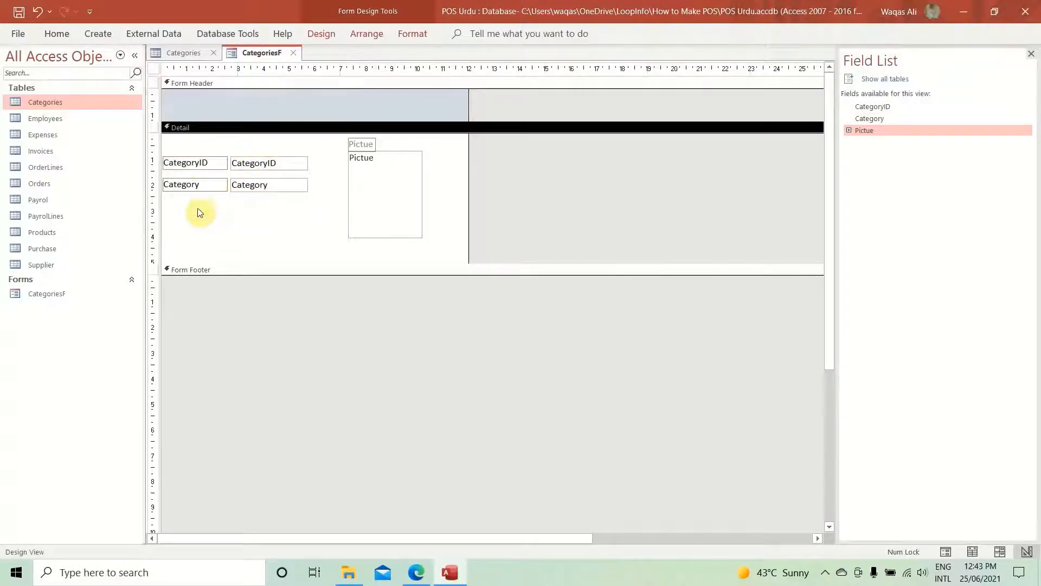
- Make the CategoryID and Category labels bold and change the first label's caption to "Category ID"
{"action": "left_click_drag", "start_coordinate": [201, 212], "coordinate": [187, 149]}
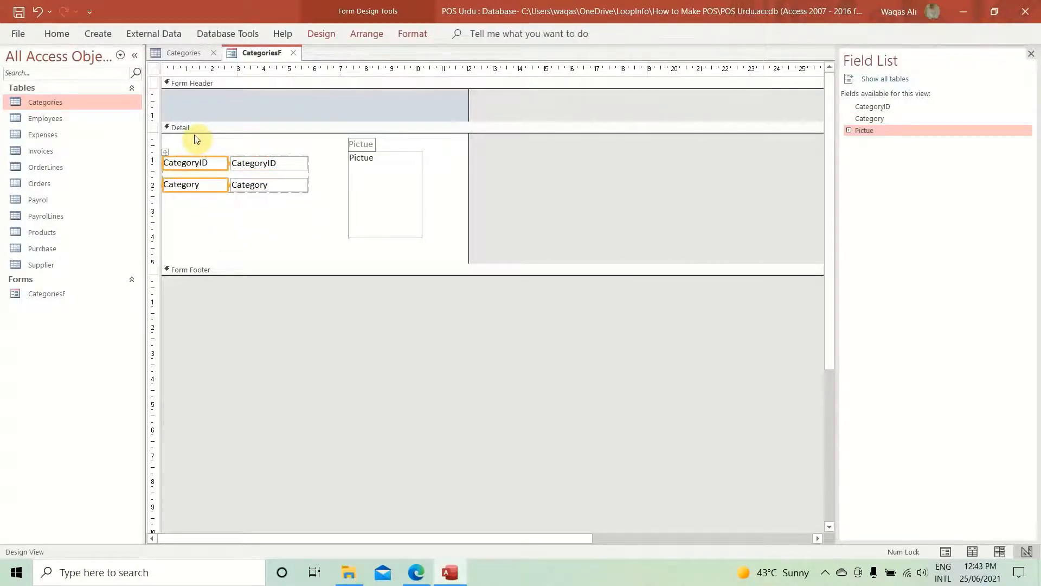
{"action": "key", "text": "ctrl+b"}
{"action": "left_click", "coordinate": [207, 146]}
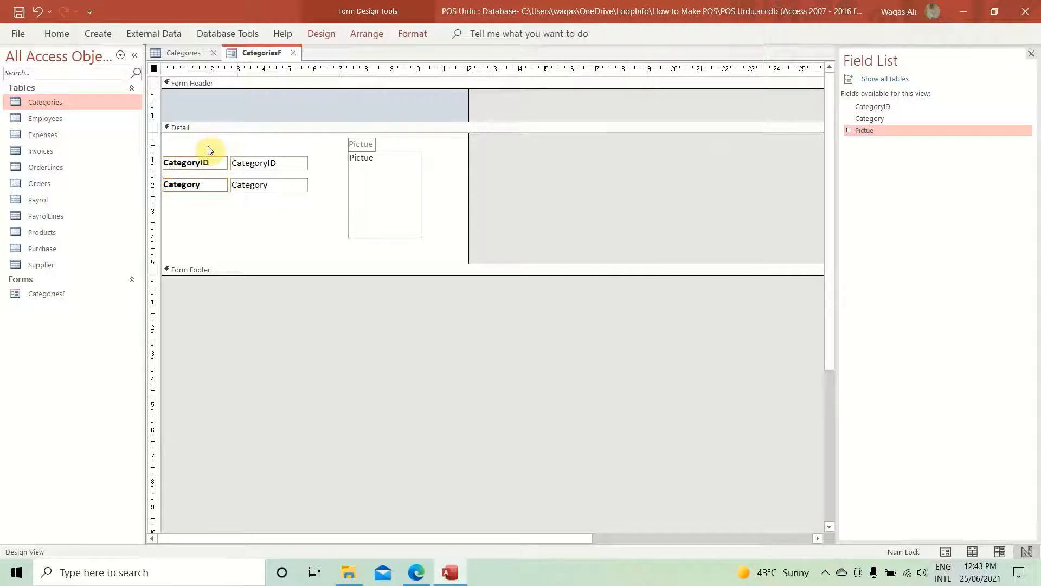
{"action": "left_click", "coordinate": [204, 163]}
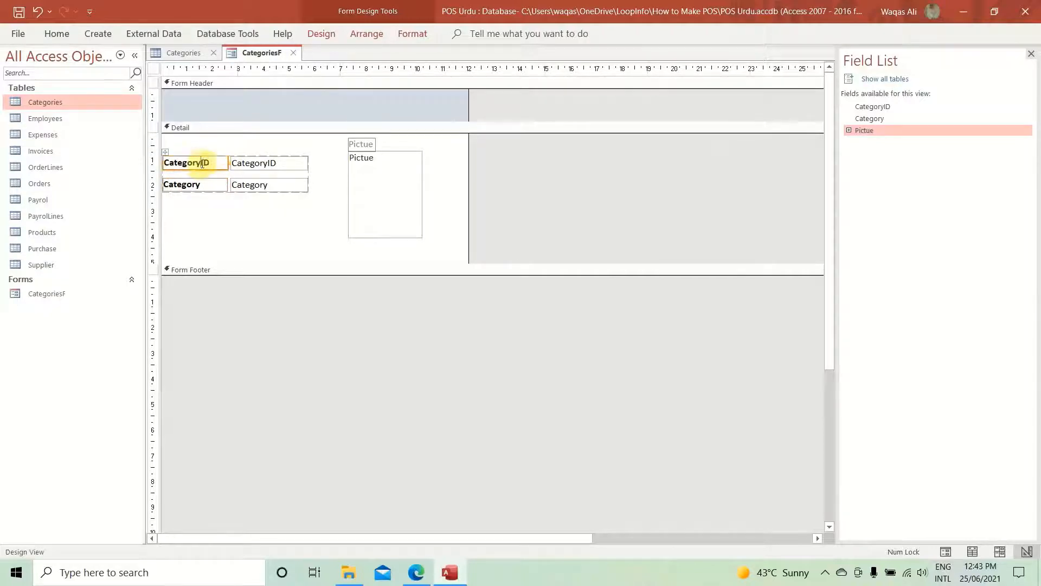
{"action": "left_click", "coordinate": [202, 163]}
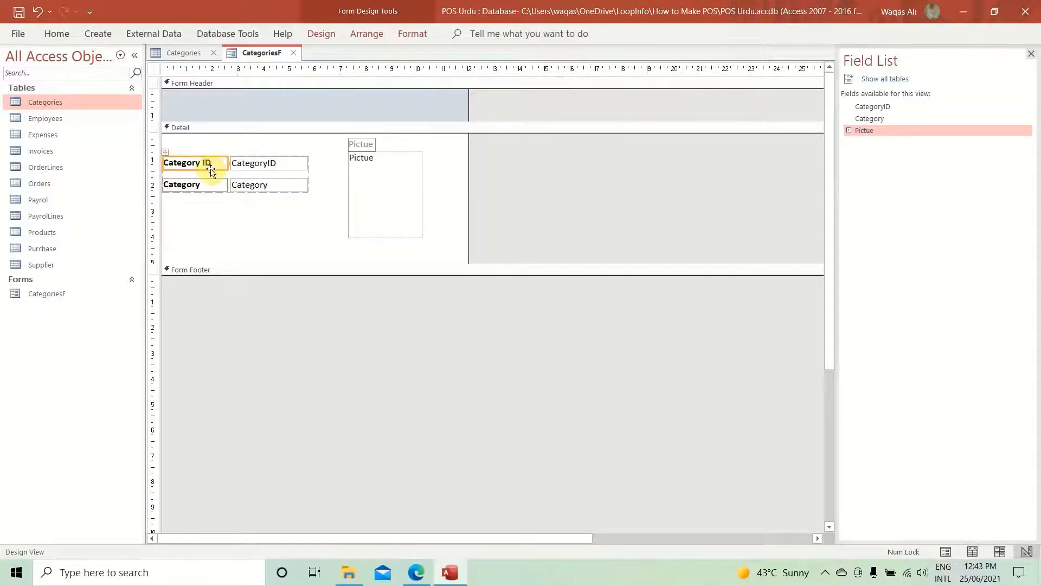
- Remove the stacked layout from the Category ID and Category controls
{"action": "left_click_drag", "start_coordinate": [246, 217], "coordinate": [163, 159]}
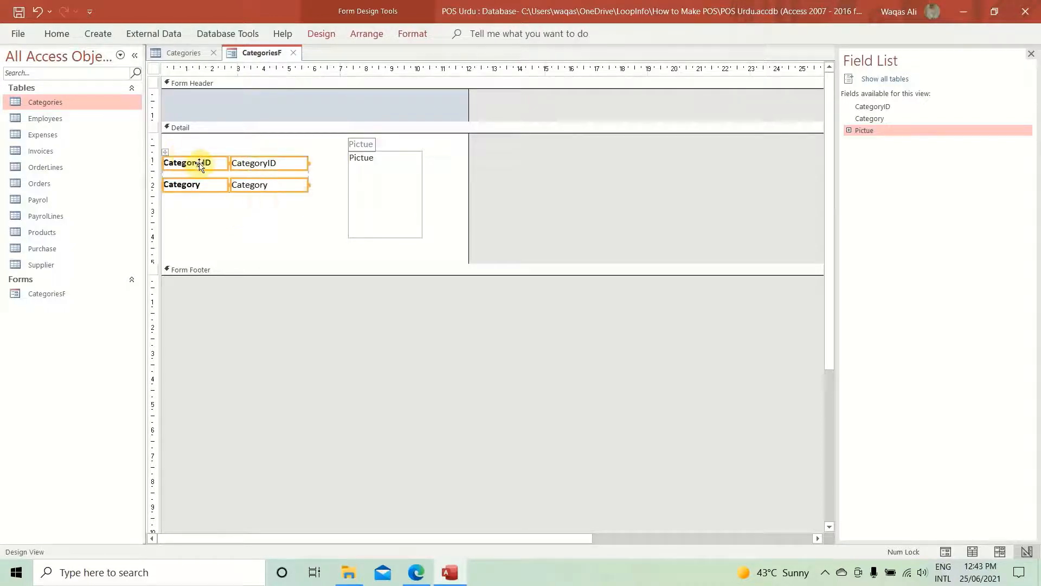
{"action": "right_click", "coordinate": [200, 164]}
{"action": "mouse_move", "coordinate": [273, 308]}
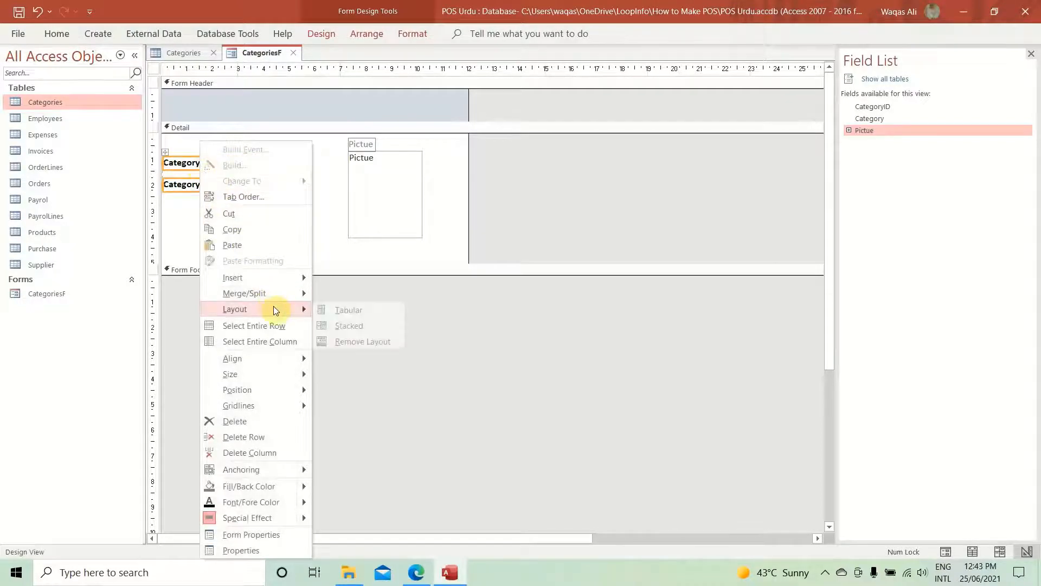
{"action": "left_click", "coordinate": [340, 346]}
{"action": "left_click", "coordinate": [264, 239]}
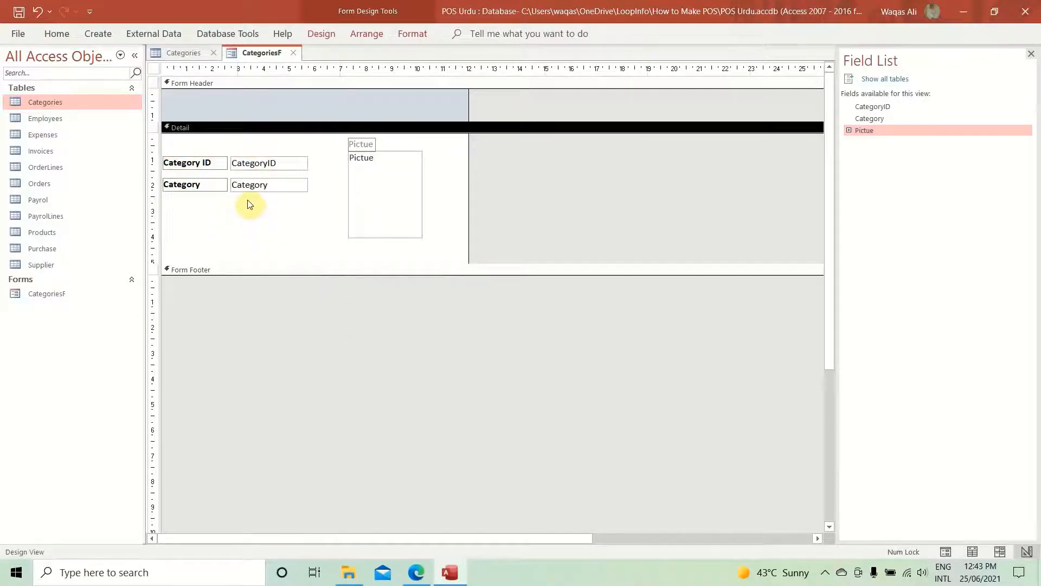
- Preview the pop-up Categories form in Form View and return to Design View
{"action": "right_click", "coordinate": [248, 49]}
{"action": "left_click", "coordinate": [292, 124]}
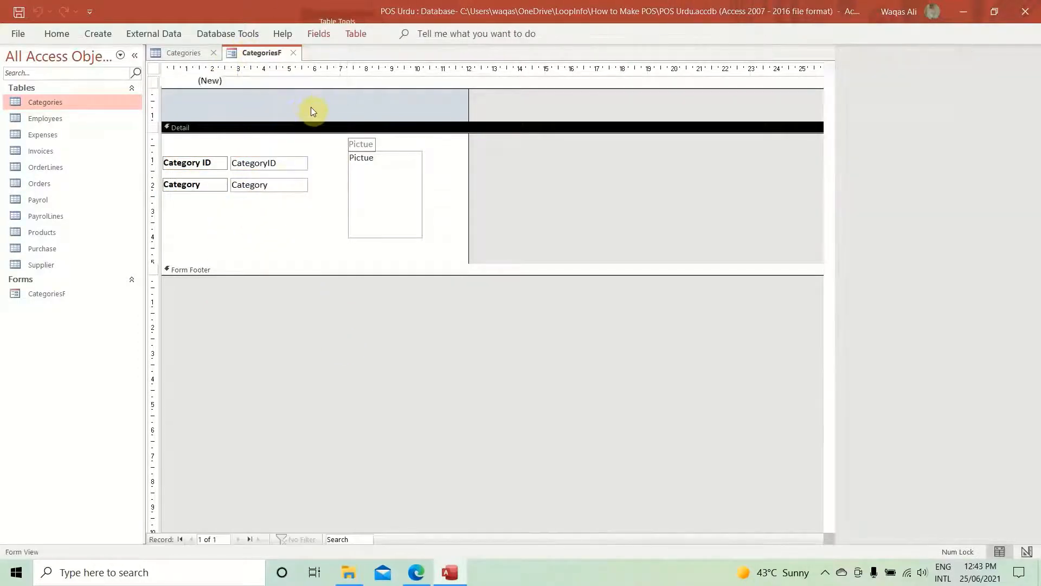
{"action": "left_click_drag", "start_coordinate": [288, 70], "coordinate": [402, 144]}
{"action": "left_click", "coordinate": [378, 243]}
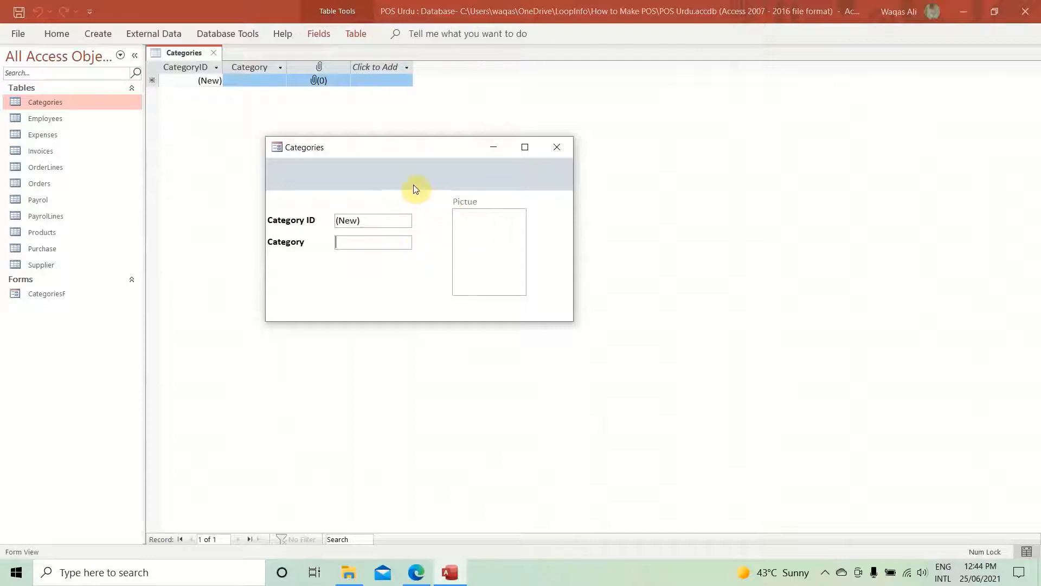
{"action": "right_click", "coordinate": [414, 187]}
{"action": "left_click", "coordinate": [434, 227]}
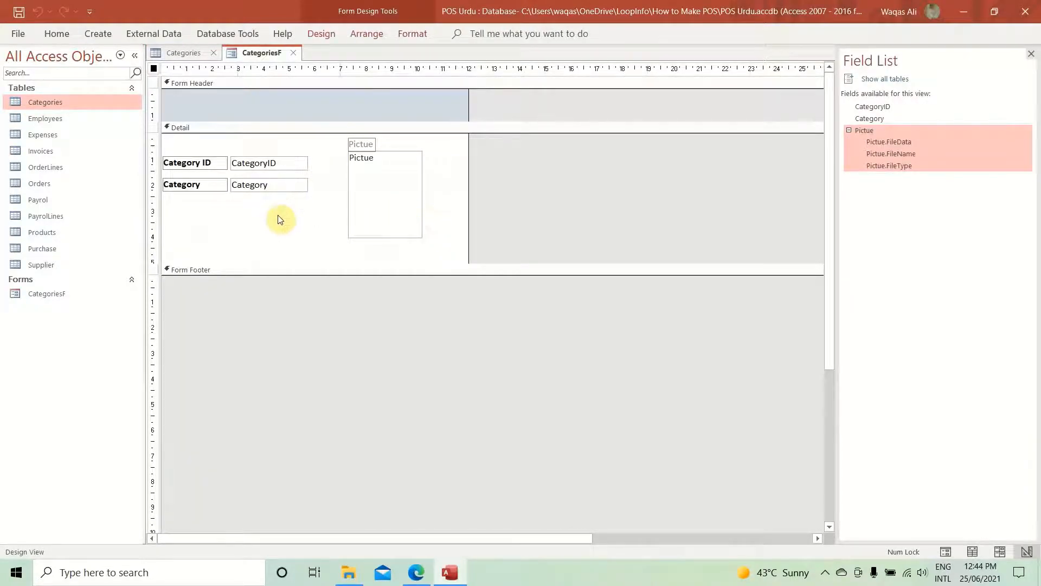
- Move the Category label and text box down to about the 4 cm mark and place the CategoryID text box directly under its label
{"action": "left_click_drag", "start_coordinate": [206, 185], "coordinate": [205, 239]}
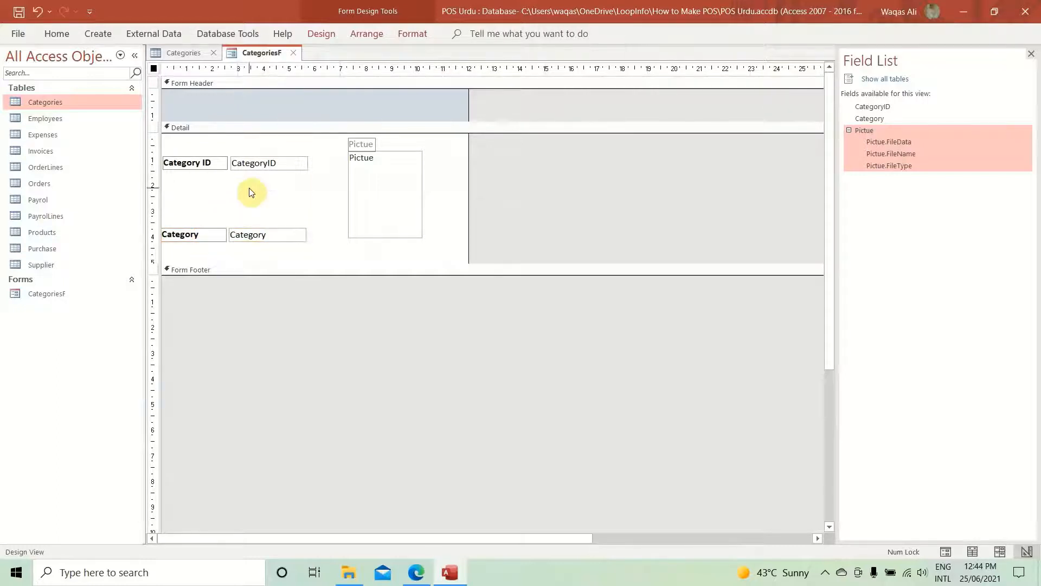
{"action": "left_click", "coordinate": [249, 191]}
{"action": "left_click", "coordinate": [174, 159]}
{"action": "left_click", "coordinate": [242, 164]}
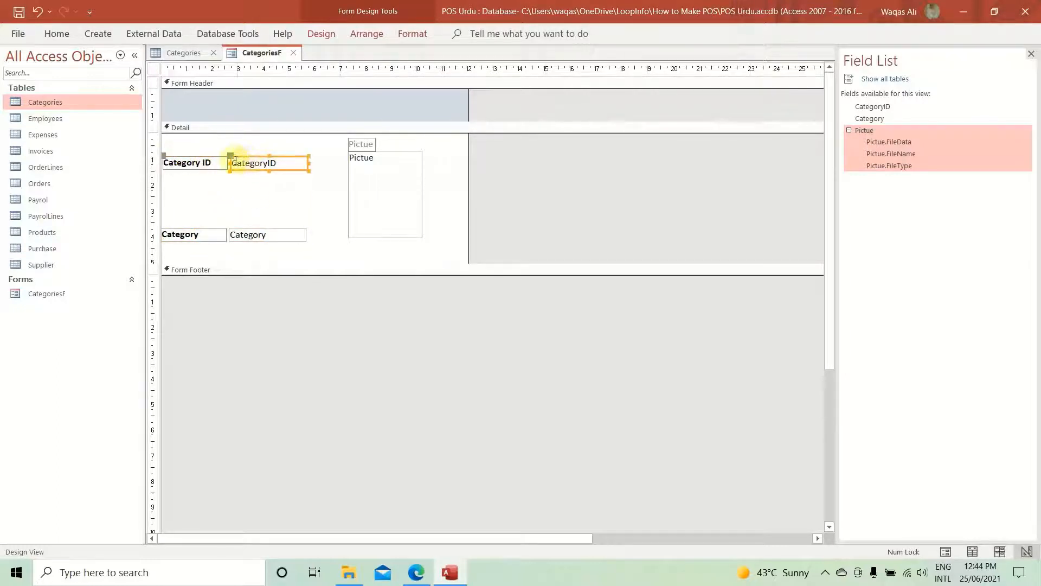
{"action": "left_click_drag", "start_coordinate": [228, 159], "coordinate": [163, 169]}
{"action": "left_click", "coordinate": [272, 184]}
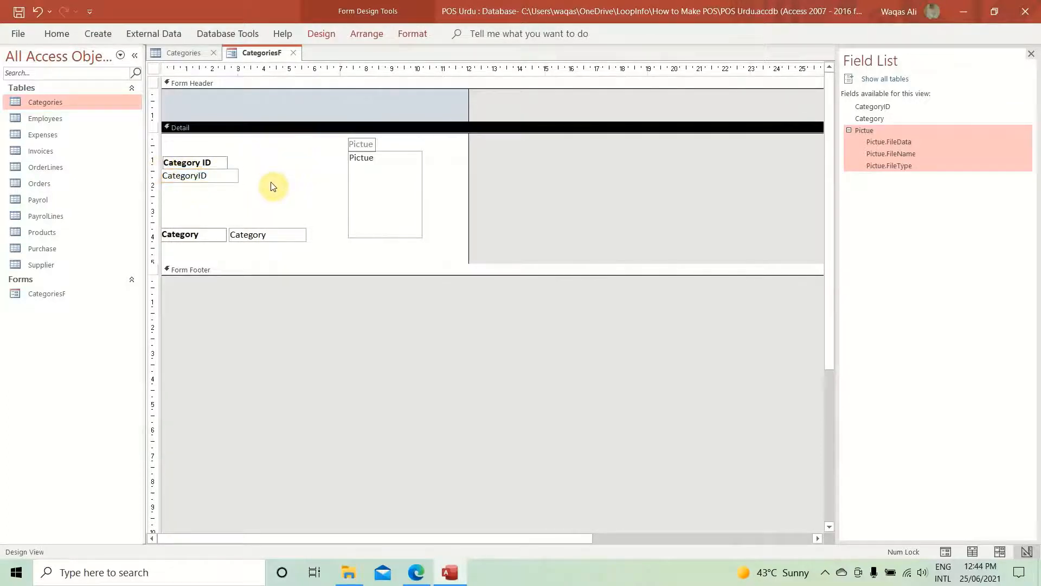
- Nudge the Category ID label and its text box to leave a small vertical gap between them
{"action": "left_click", "coordinate": [240, 179]}
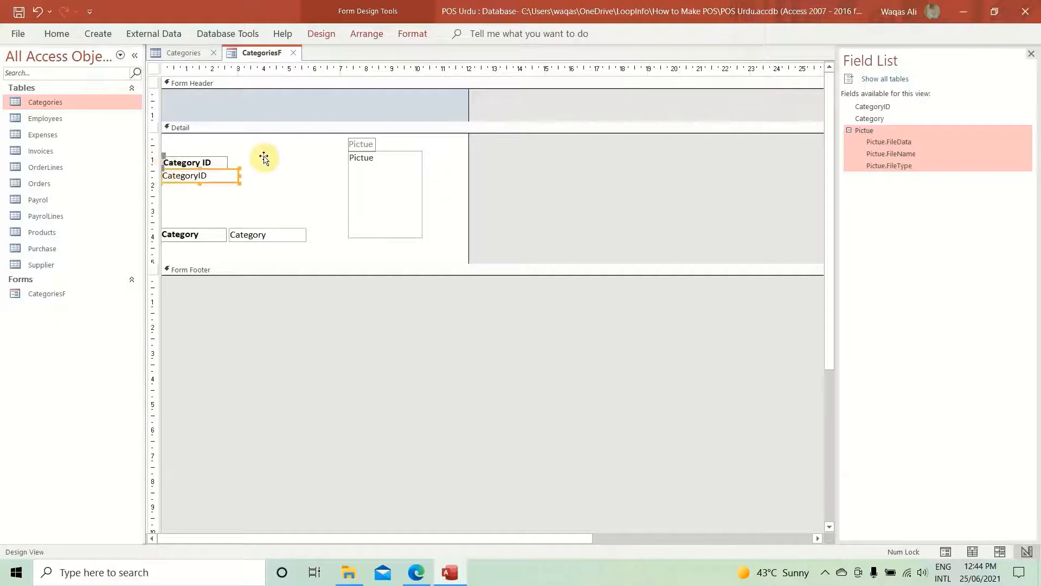
{"action": "left_click", "coordinate": [234, 163]}
{"action": "left_click", "coordinate": [215, 176]}
{"action": "left_click", "coordinate": [210, 164]}
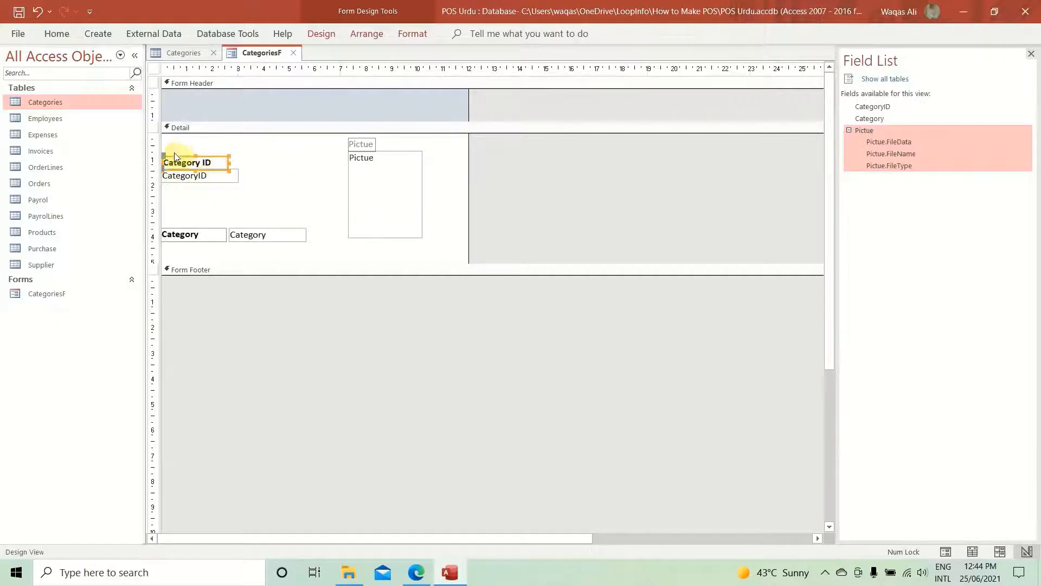
{"action": "left_click_drag", "start_coordinate": [166, 158], "coordinate": [166, 155]}
{"action": "left_click", "coordinate": [232, 174]}
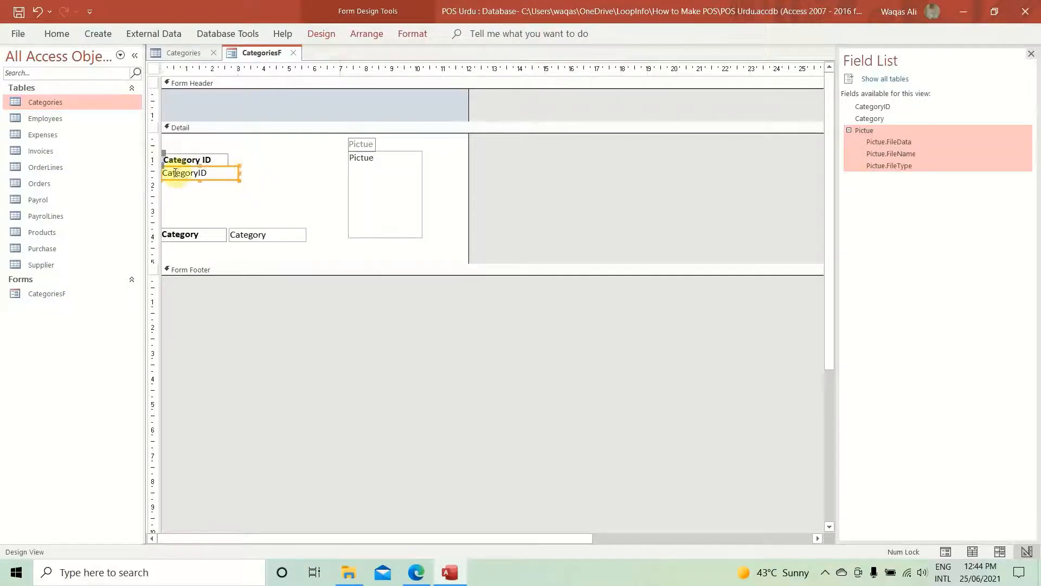
{"action": "left_click_drag", "start_coordinate": [164, 170], "coordinate": [164, 173]}
{"action": "left_click", "coordinate": [267, 168]}
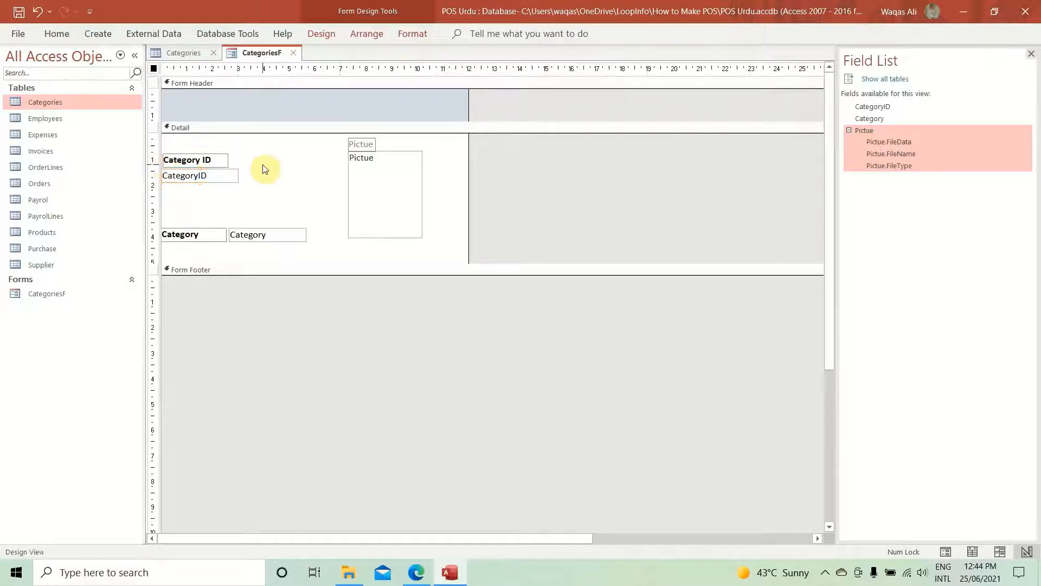
- Reposition the Category ID label and text box together, slightly in from the Detail section's left edge
{"action": "left_click_drag", "start_coordinate": [250, 154], "coordinate": [183, 157]}
{"action": "left_click", "coordinate": [265, 207]}
{"action": "left_click", "coordinate": [202, 168]}
{"action": "left_click", "coordinate": [296, 165]}
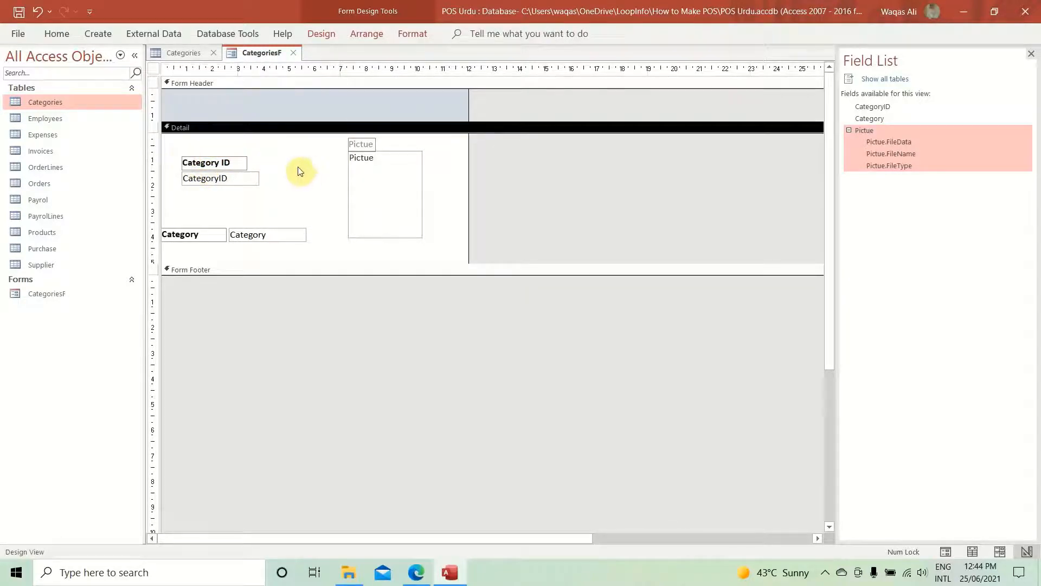
{"action": "left_click_drag", "start_coordinate": [294, 164], "coordinate": [201, 171]}
- Move the Category label directly above its text box, leaving a small gap
{"action": "left_click", "coordinate": [166, 230]}
{"action": "left_click_drag", "start_coordinate": [163, 228], "coordinate": [229, 215]}
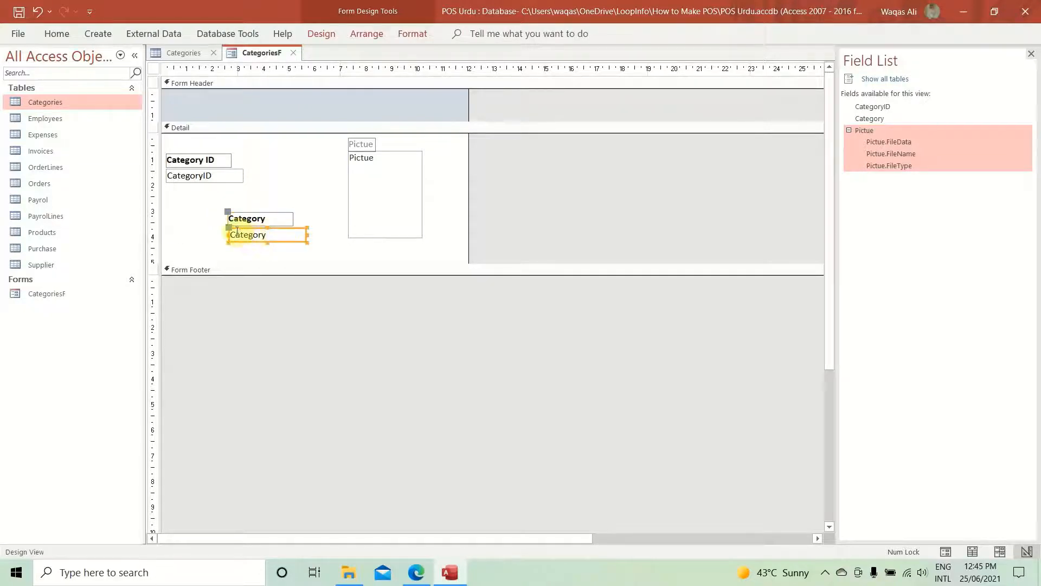
- Move the Category label and text box up beneath the CategoryID text box, aligned with its left edge
{"action": "left_click", "coordinate": [229, 228]}
{"action": "left_click", "coordinate": [195, 237]}
{"action": "left_click_drag", "start_coordinate": [318, 187], "coordinate": [215, 219]}
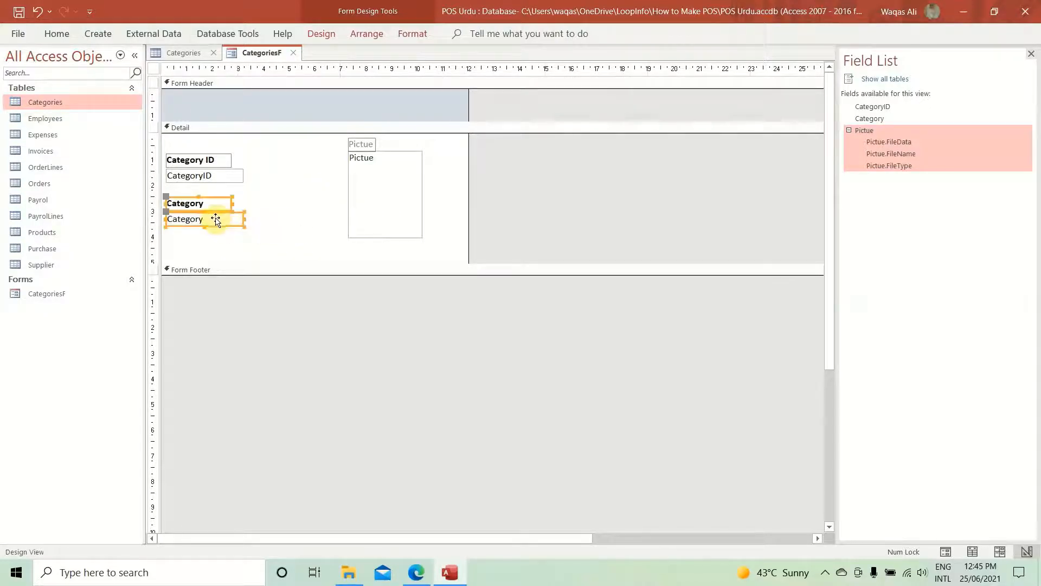
- Set the height of the CategoryID and Category text boxes to 0.6 cm
{"action": "left_click", "coordinate": [234, 181]}
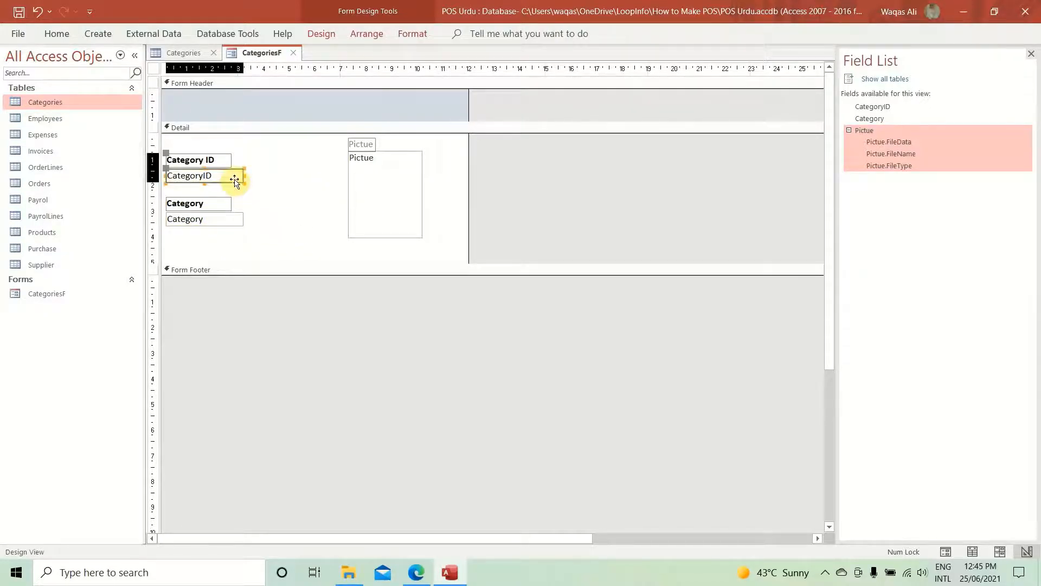
{"action": "left_click", "coordinate": [228, 219], "text": "shift"}
{"action": "left_click", "coordinate": [331, 35]}
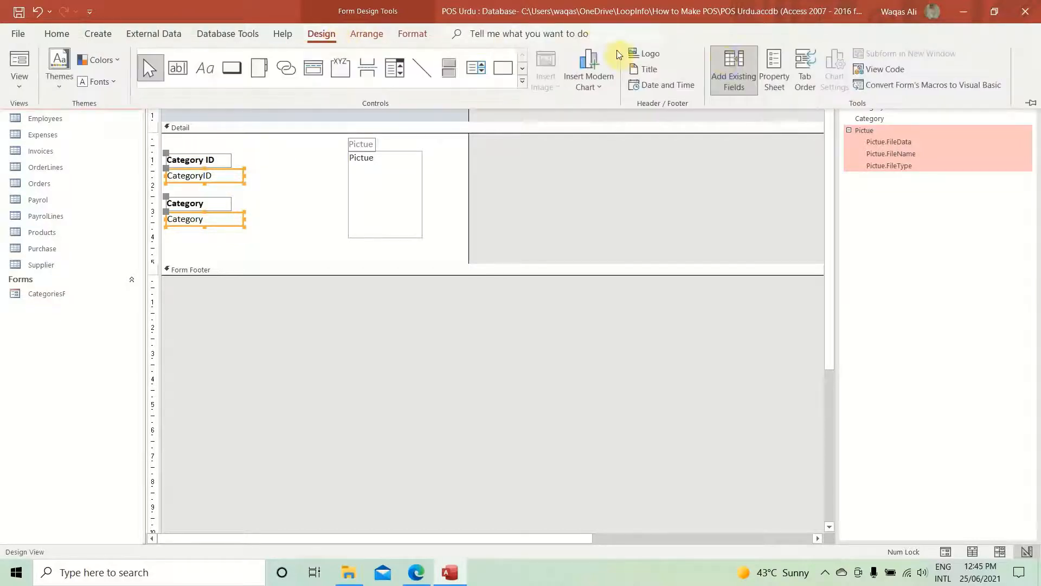
{"action": "left_click", "coordinate": [767, 68]}
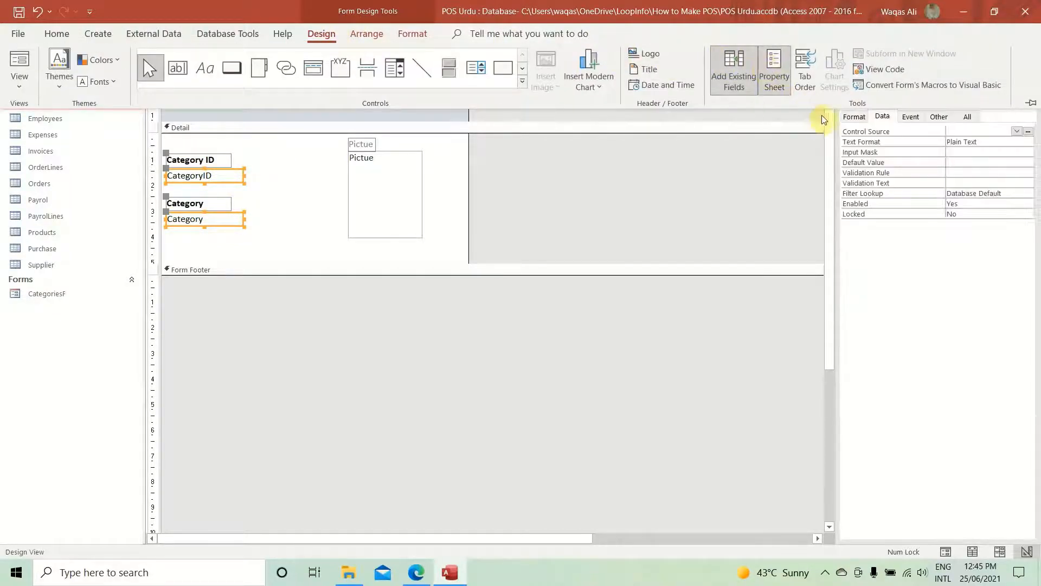
{"action": "left_click", "coordinate": [856, 118]}
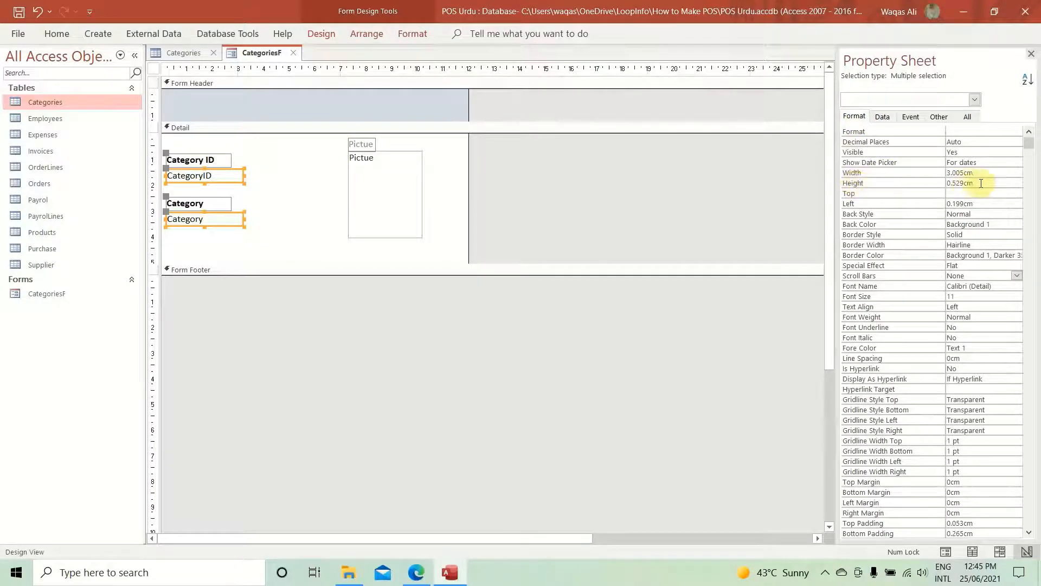
{"action": "left_click", "coordinate": [878, 183]}
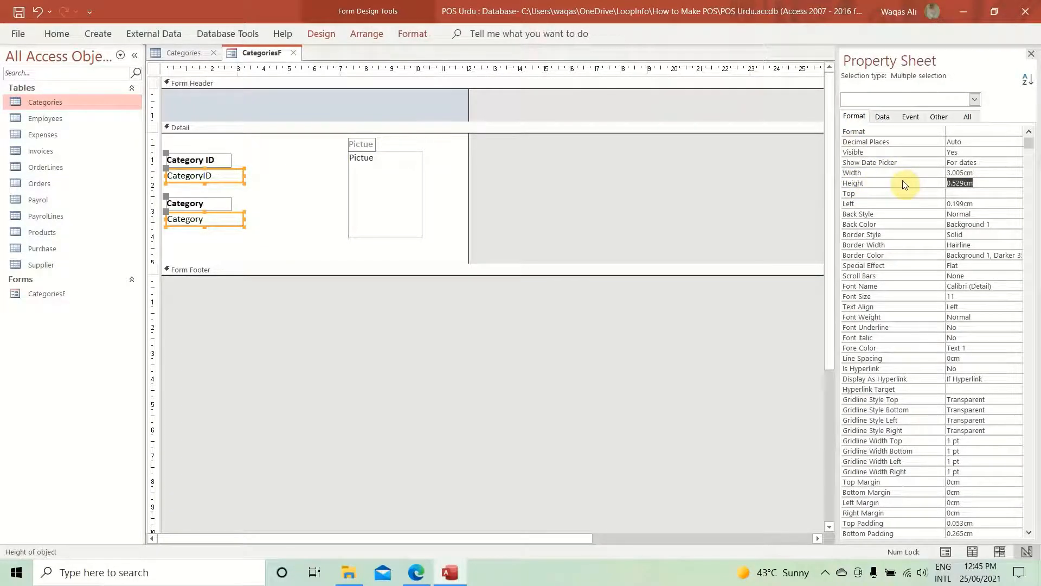
{"action": "type", "text": "0.6"}
{"action": "key", "text": "Return"}
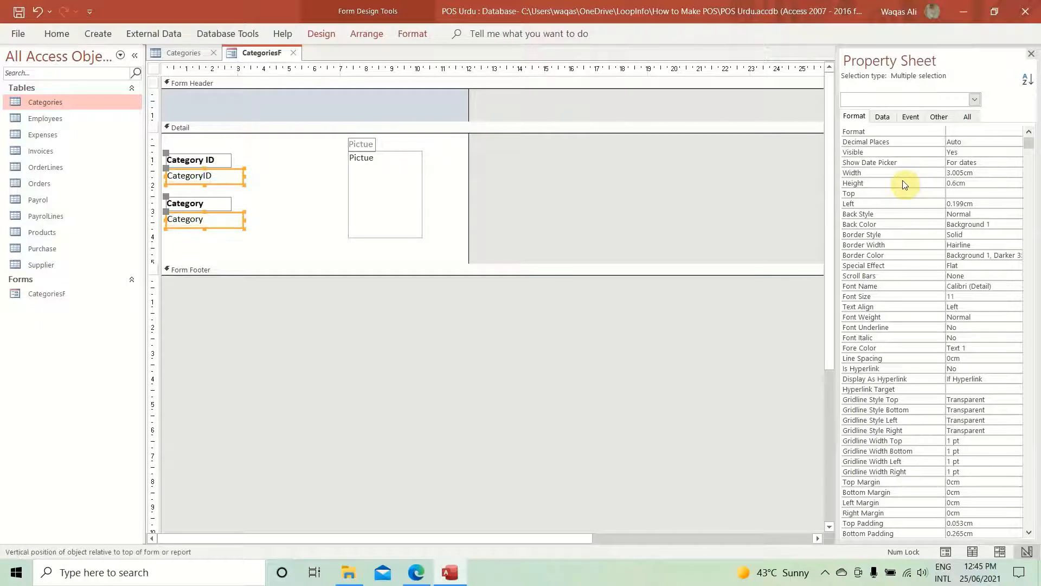
- Set the top margin of both text boxes to 0.05 cm
{"action": "left_click", "coordinate": [873, 483]}
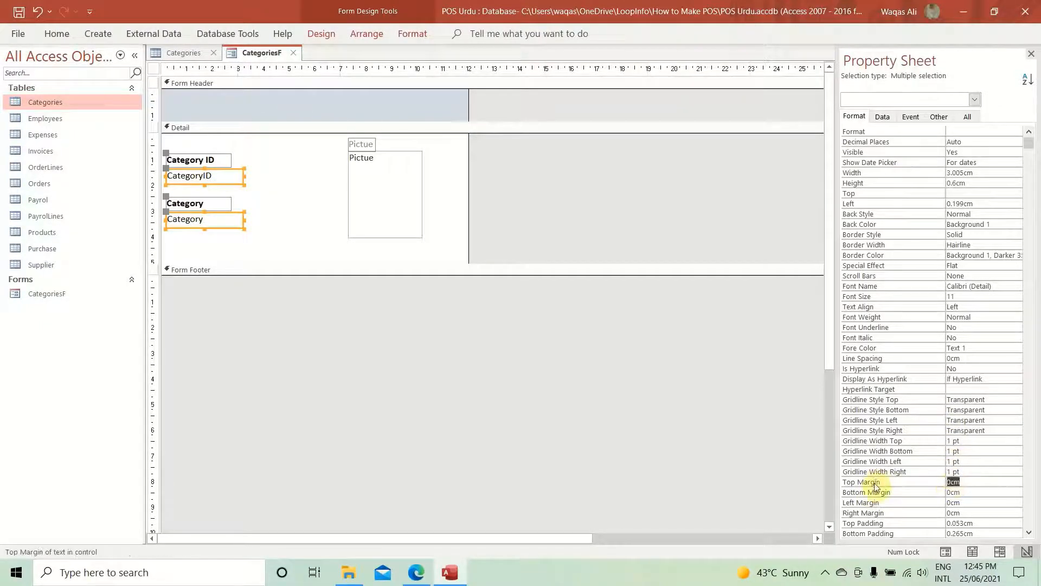
{"action": "type", "text": "0.05"}
{"action": "key", "text": "Return"}
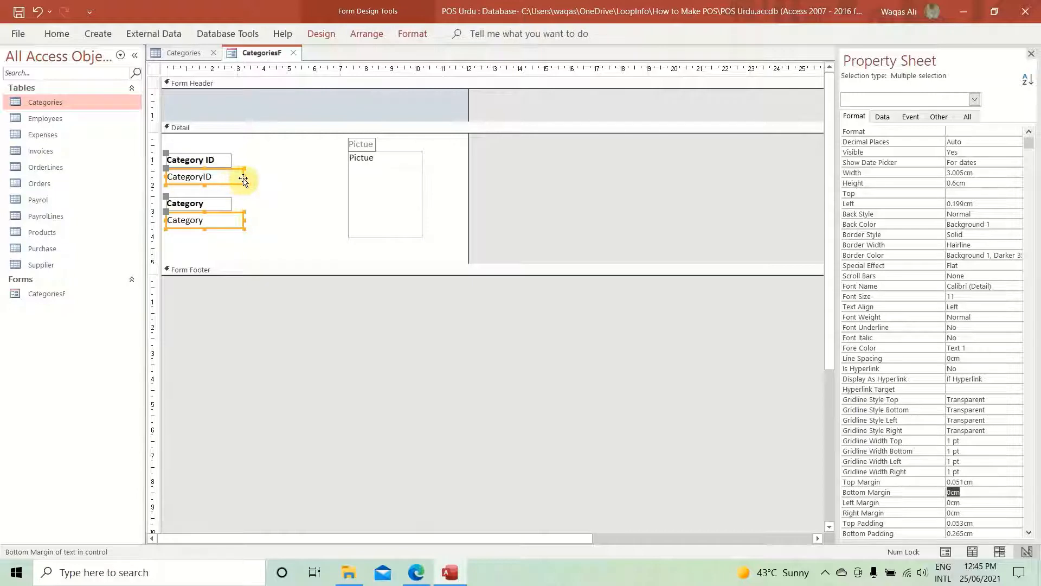
{"action": "left_click", "coordinate": [266, 217]}
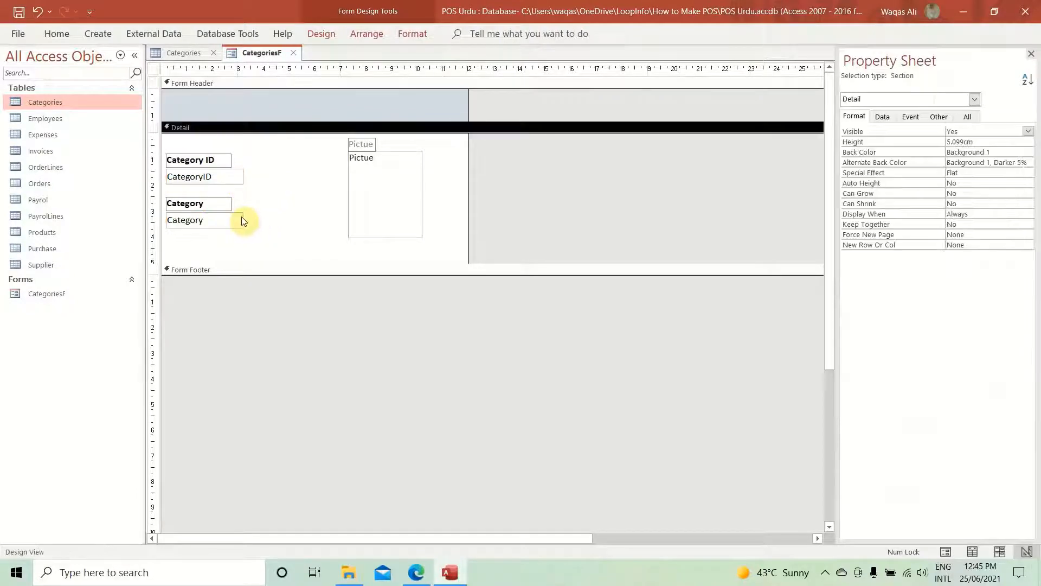
- Widen the Category text box almost to the Pictue control and trim that attachment control to about 2.7 by 3.2 cm
{"action": "left_click", "coordinate": [243, 220]}
{"action": "left_click_drag", "start_coordinate": [243, 221], "coordinate": [408, 222]}
{"action": "left_click", "coordinate": [394, 243]}
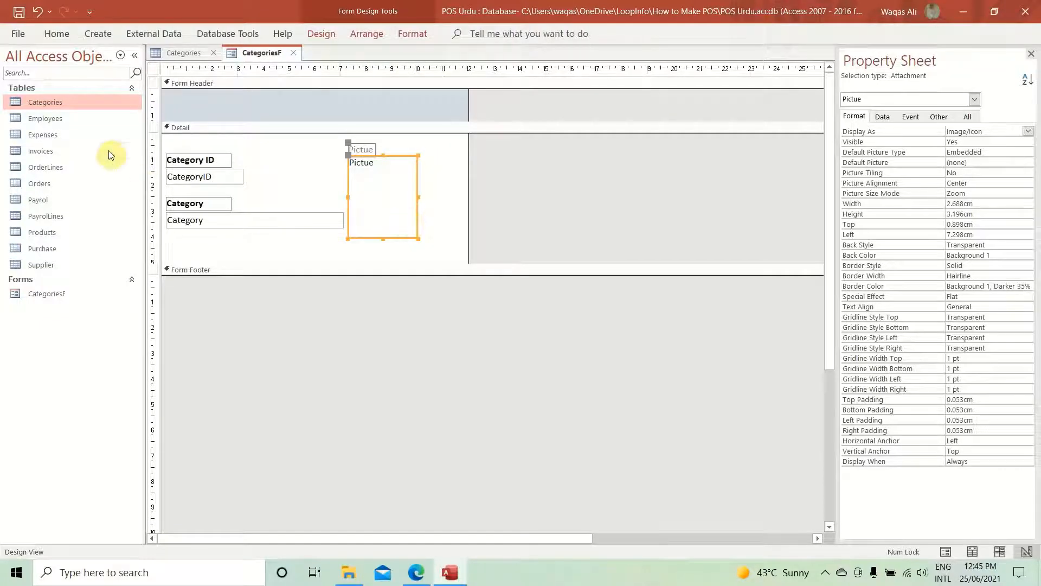
- Move the Category ID label and text box up near the Detail section's upper edge and narrow the form to about 10.7 cm
{"action": "left_click_drag", "start_coordinate": [268, 152], "coordinate": [184, 169]}
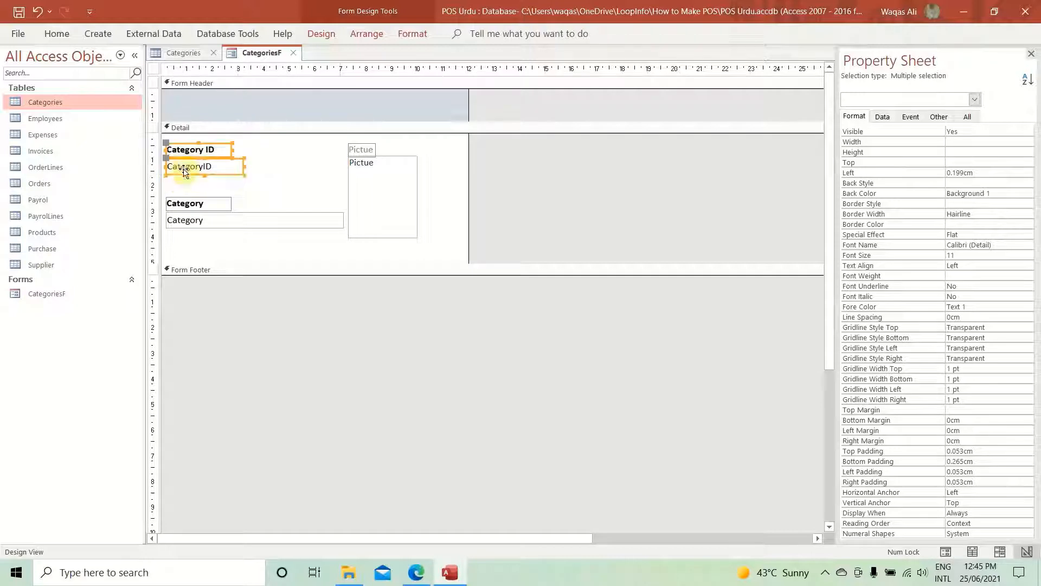
{"action": "left_click", "coordinate": [268, 200]}
{"action": "left_click_drag", "start_coordinate": [468, 212], "coordinate": [435, 212]}
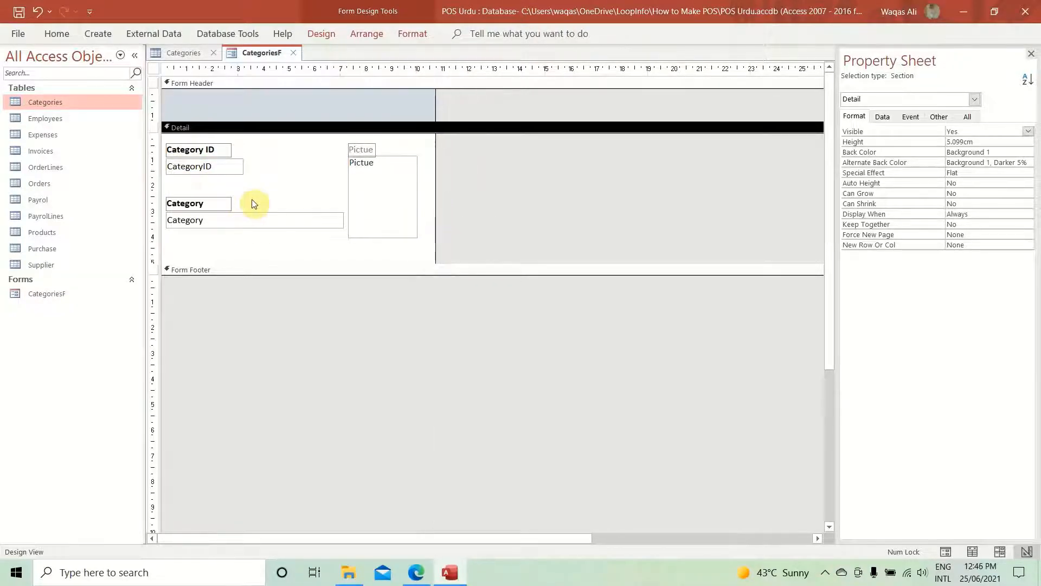
- Move the Category label and text box slightly down and shorten the Detail section to about 4.5 cm
{"action": "left_click_drag", "start_coordinate": [251, 202], "coordinate": [211, 230]}
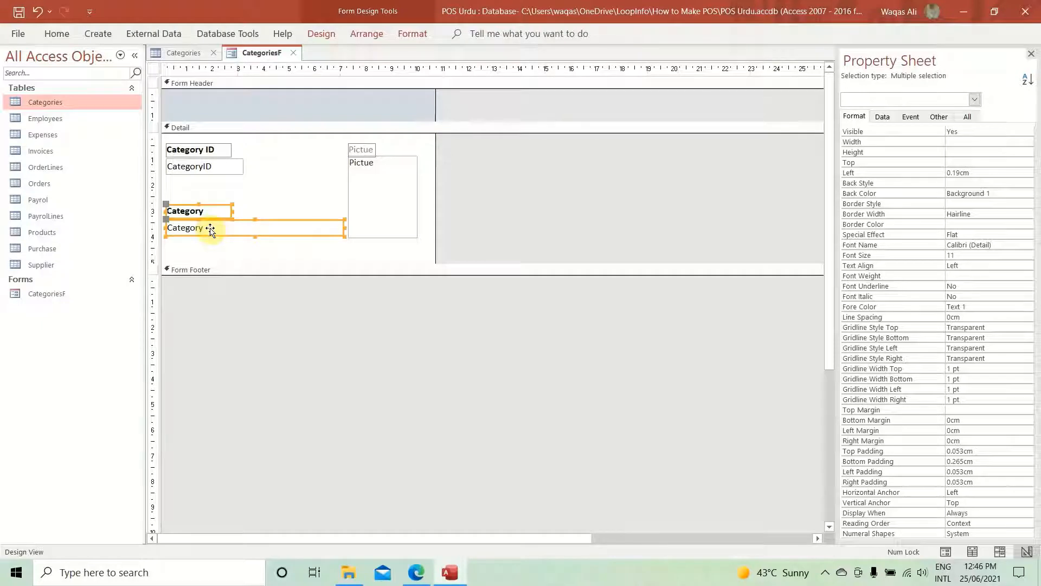
{"action": "left_click", "coordinate": [222, 250]}
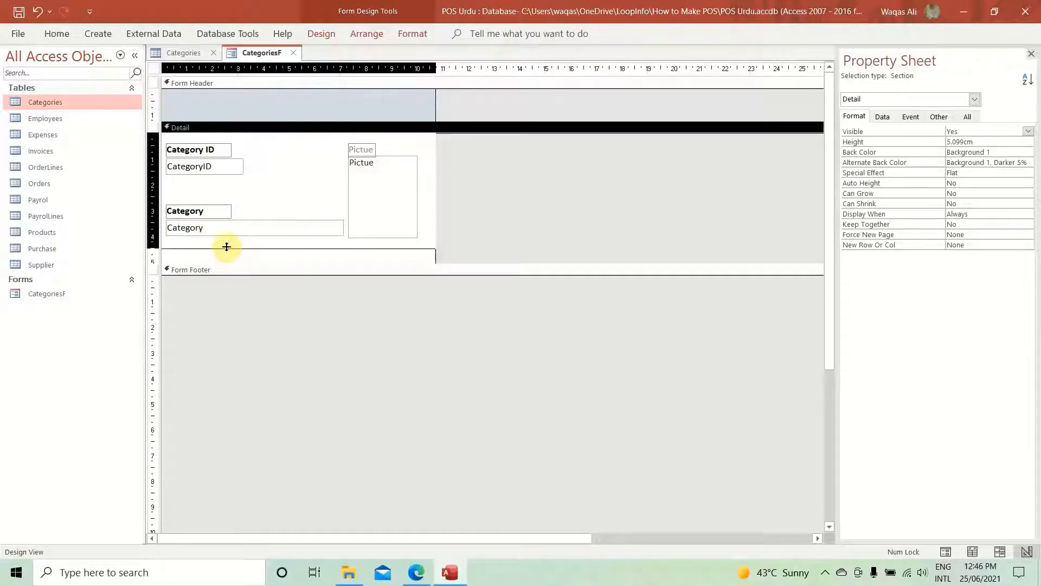
{"action": "left_click_drag", "start_coordinate": [226, 247], "coordinate": [226, 248]}
- Nudge the Pictue attachment control and its label slightly upward to line up with the Category fields
{"action": "left_click", "coordinate": [373, 207]}
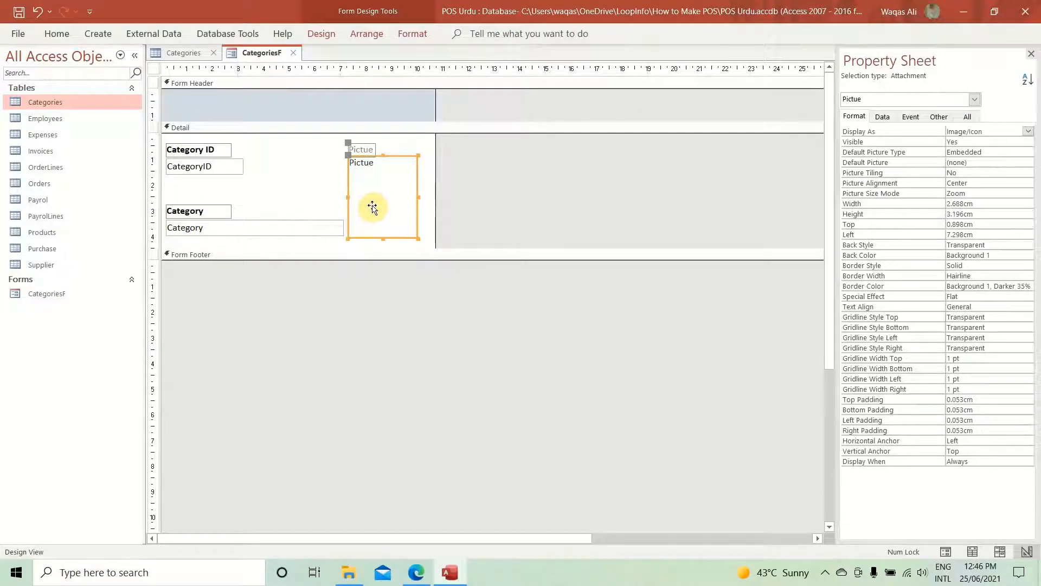
{"action": "left_click_drag", "start_coordinate": [373, 208], "coordinate": [371, 205]}
{"action": "left_click", "coordinate": [264, 147]}
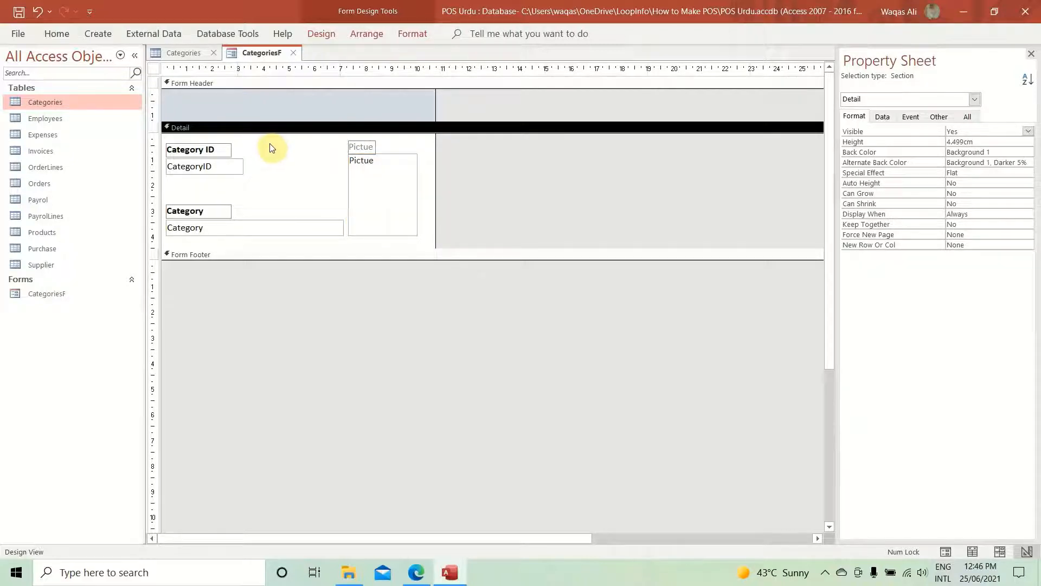
- Make the Pictue label bold with black theme font color
{"action": "left_click", "coordinate": [367, 148]}
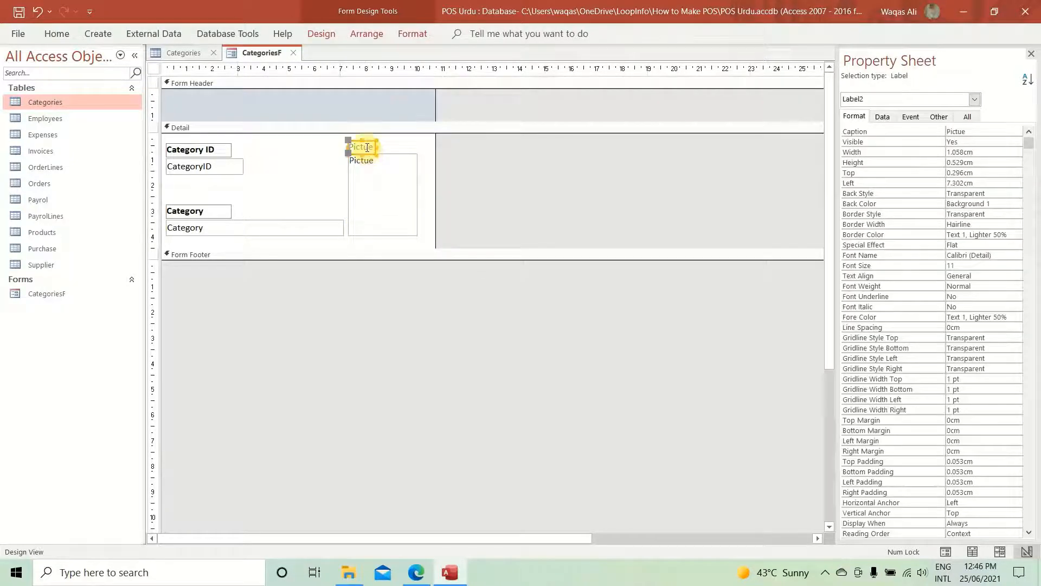
{"action": "key", "text": "ctrl+b"}
{"action": "left_click", "coordinate": [57, 35]}
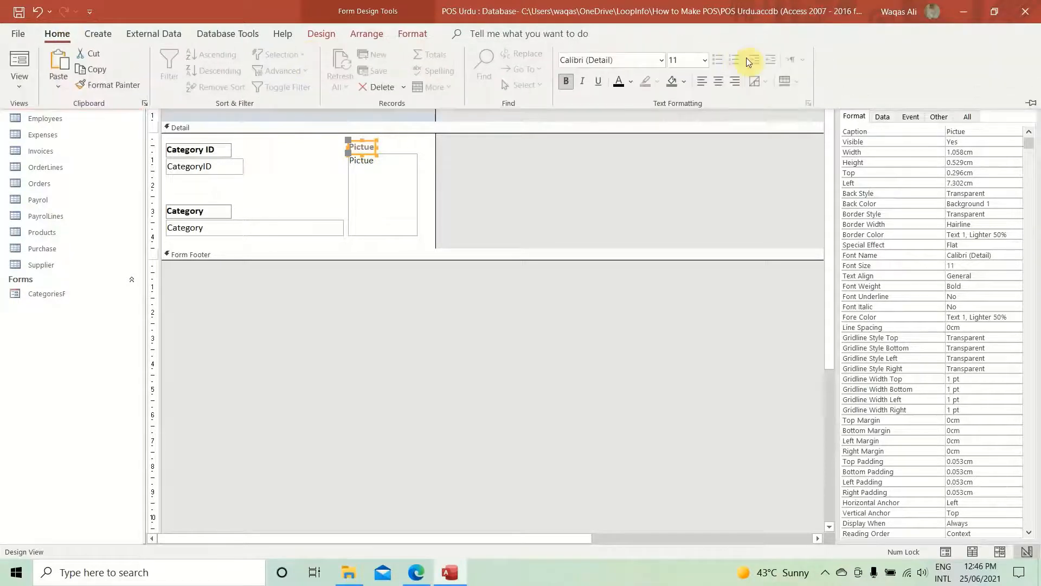
{"action": "left_click", "coordinate": [631, 81]}
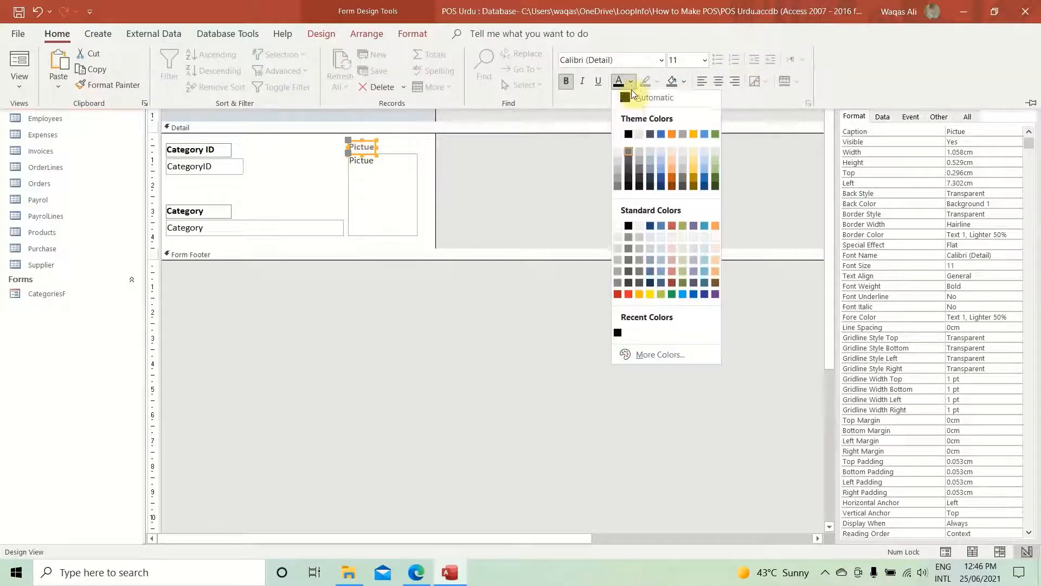
{"action": "left_click", "coordinate": [629, 138]}
{"action": "left_click", "coordinate": [302, 190]}
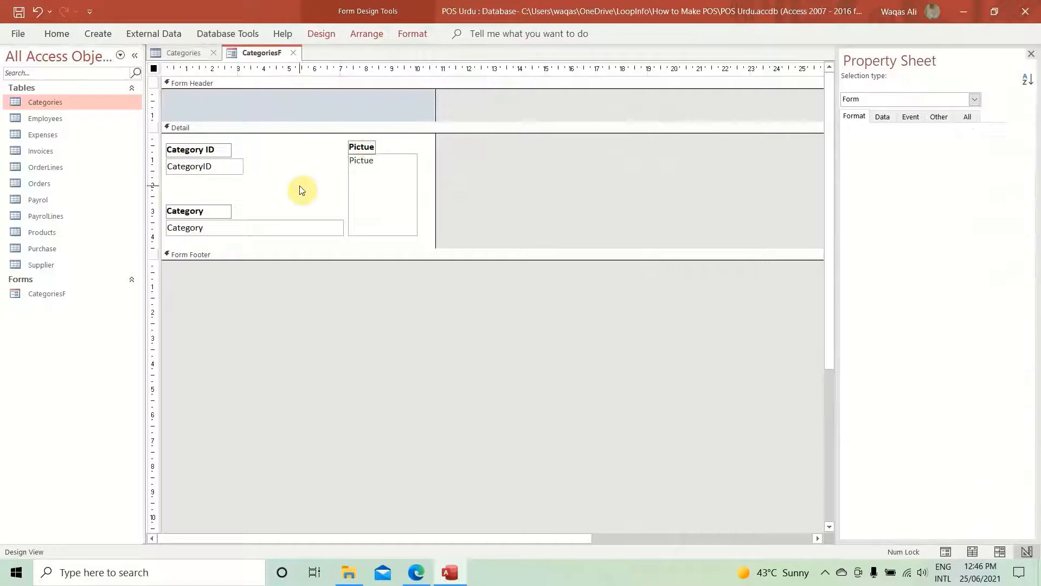
- Preview the CategoriesF pop-up in Form View to check its layout, then return it to Design View
{"action": "right_click", "coordinate": [260, 53]}
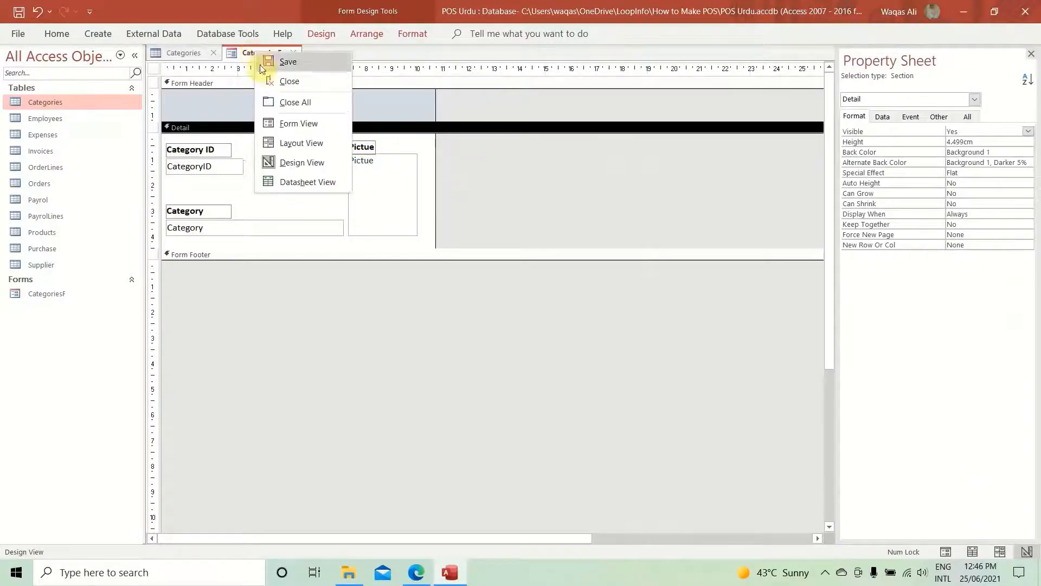
{"action": "left_click", "coordinate": [285, 121]}
{"action": "left_click_drag", "start_coordinate": [284, 73], "coordinate": [525, 161]}
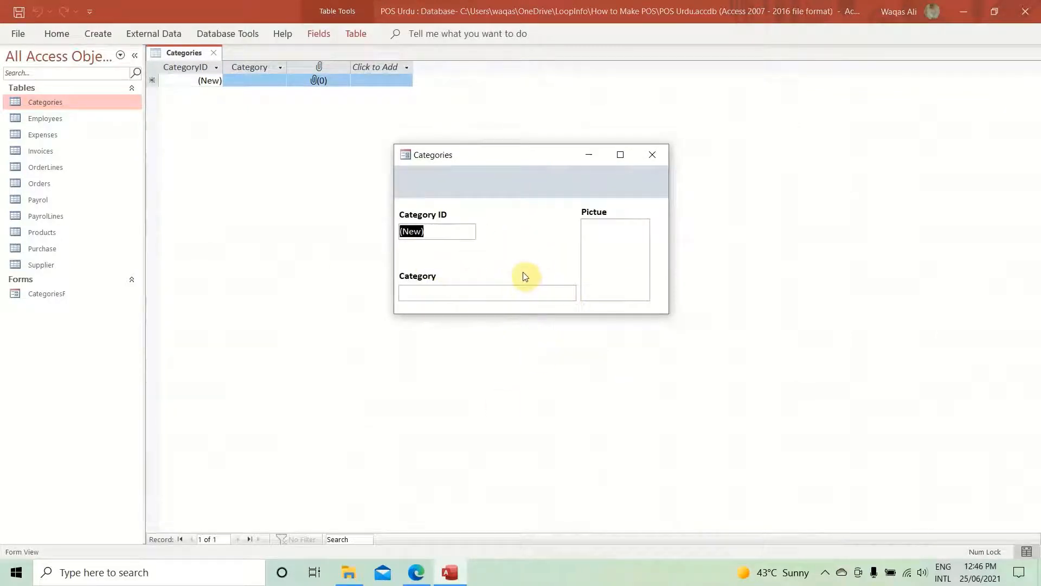
{"action": "right_click", "coordinate": [524, 218]}
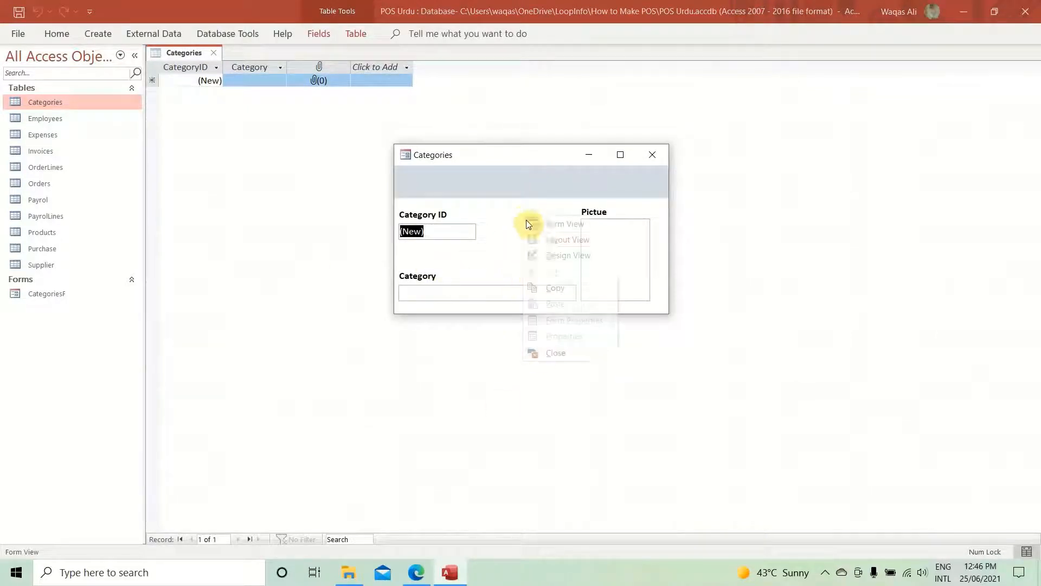
{"action": "left_click", "coordinate": [548, 254]}
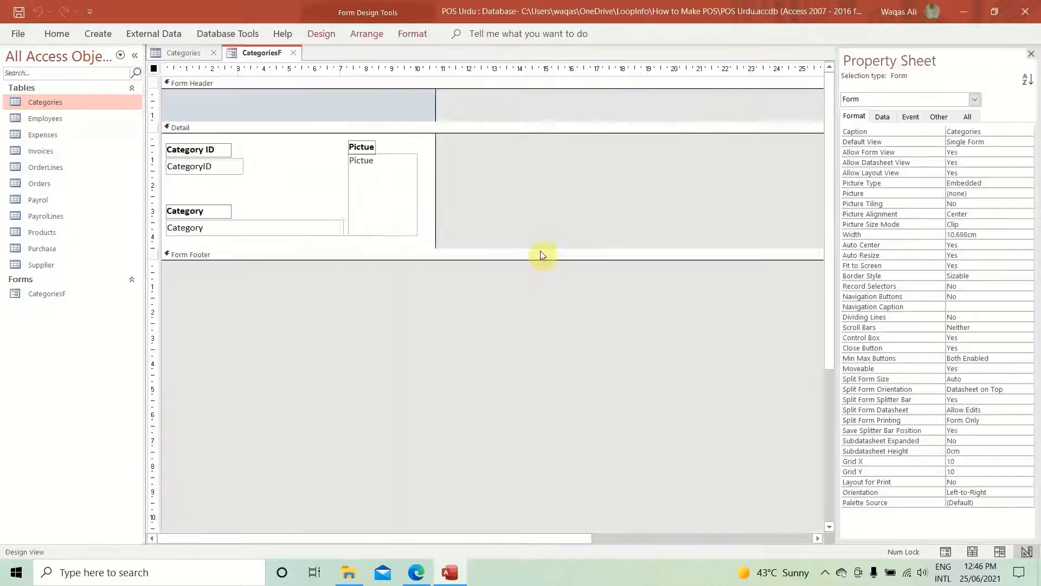
- Give the CategoryID and Category text boxes a transparent outline
{"action": "left_click", "coordinate": [214, 179]}
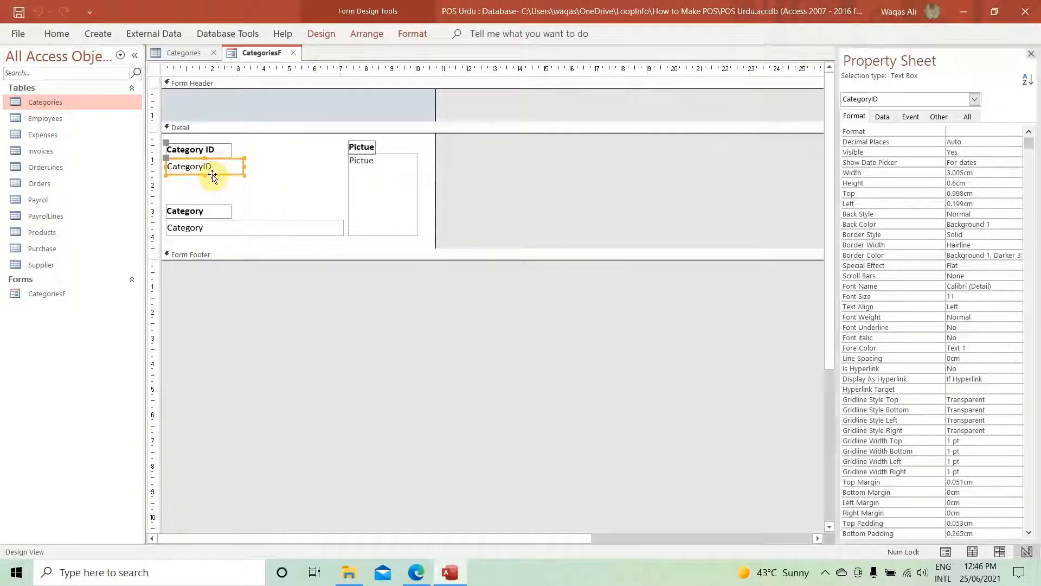
{"action": "left_click", "coordinate": [273, 235], "text": "shift"}
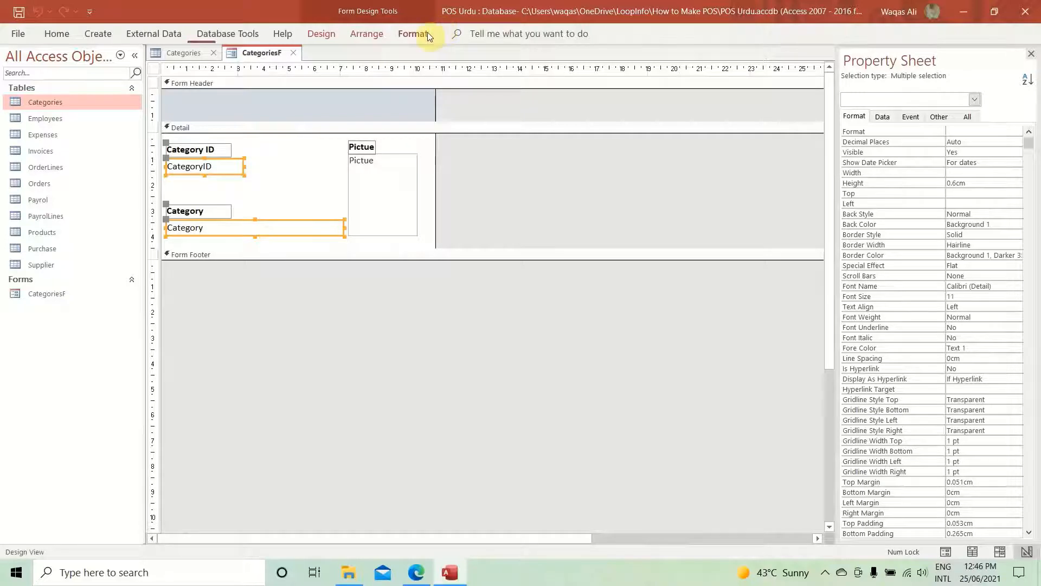
{"action": "left_click", "coordinate": [414, 33]}
{"action": "left_click", "coordinate": [632, 70]}
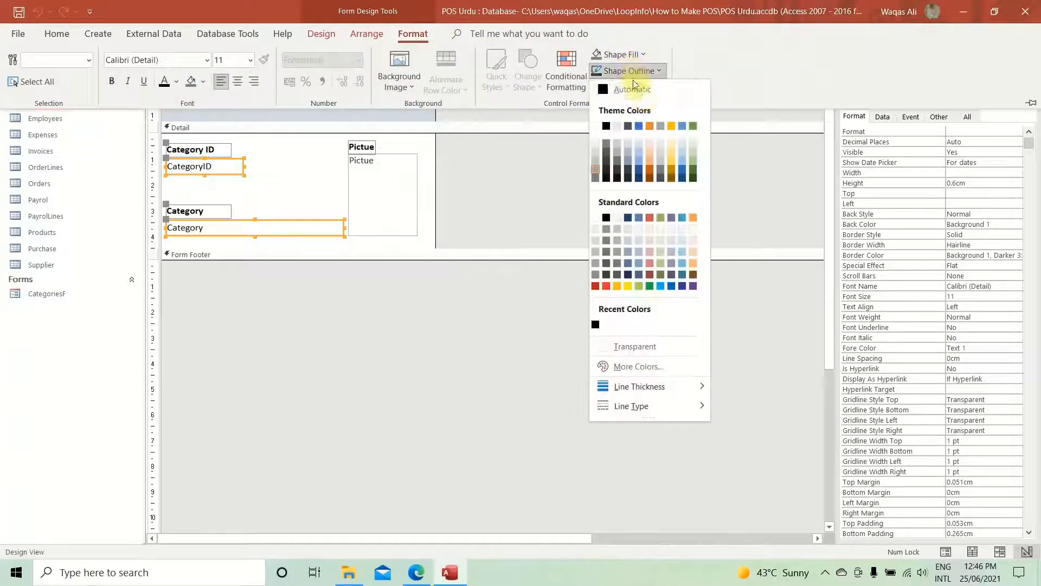
{"action": "left_click", "coordinate": [660, 351]}
{"action": "left_click", "coordinate": [240, 184]}
- Set the CategoryID text box's Enabled property to No and its Locked property to Yes
{"action": "left_click", "coordinate": [222, 167]}
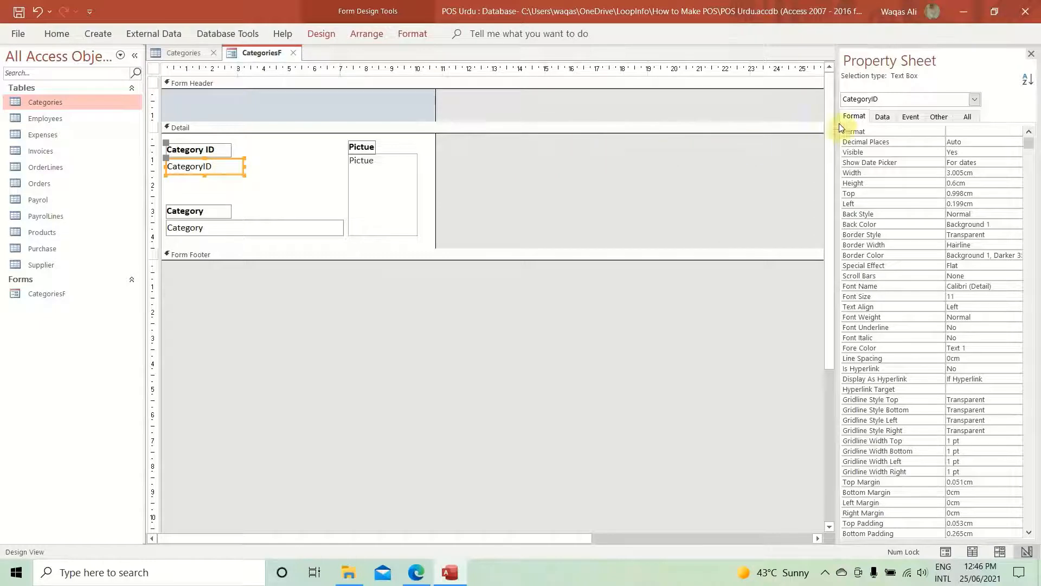
{"action": "left_click", "coordinate": [883, 116]}
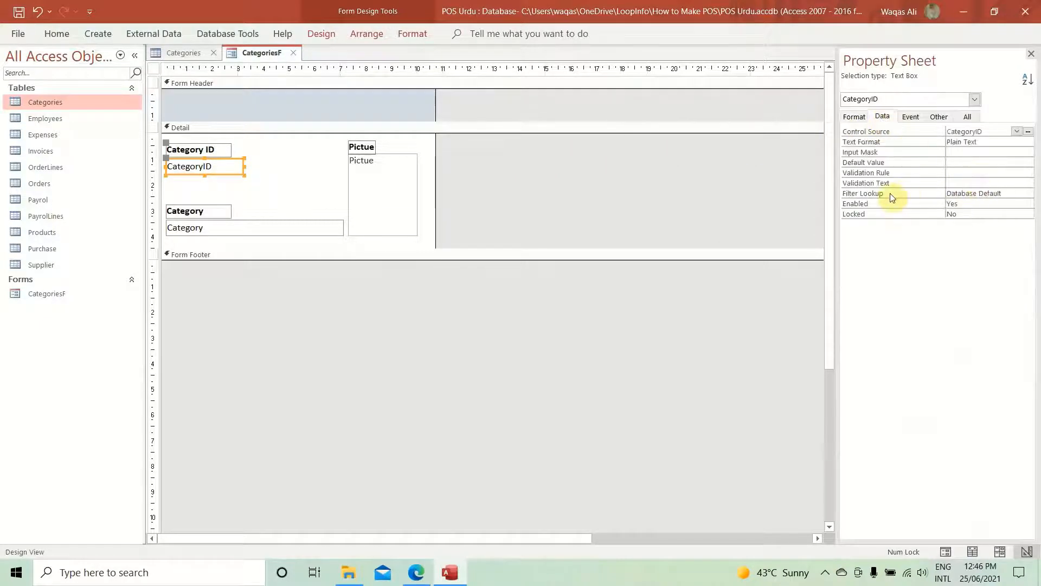
{"action": "double_click", "coordinate": [995, 202]}
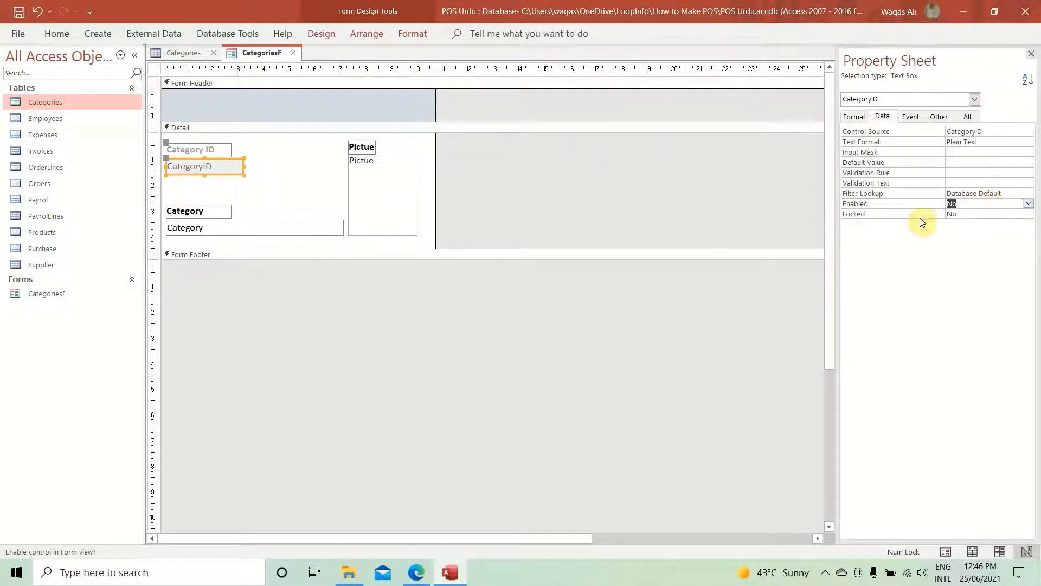
{"action": "double_click", "coordinate": [971, 215]}
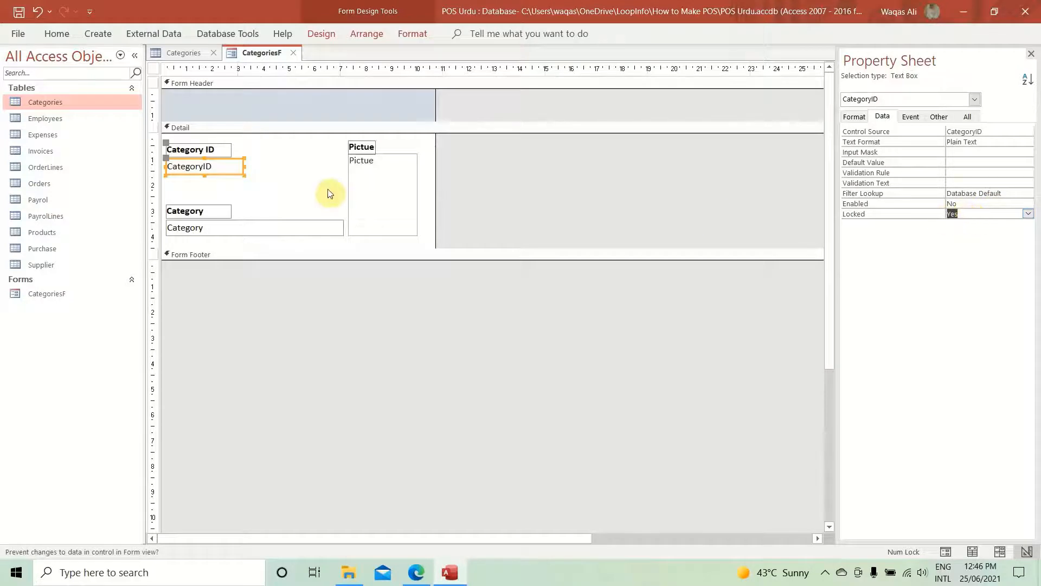
{"action": "left_click", "coordinate": [282, 189]}
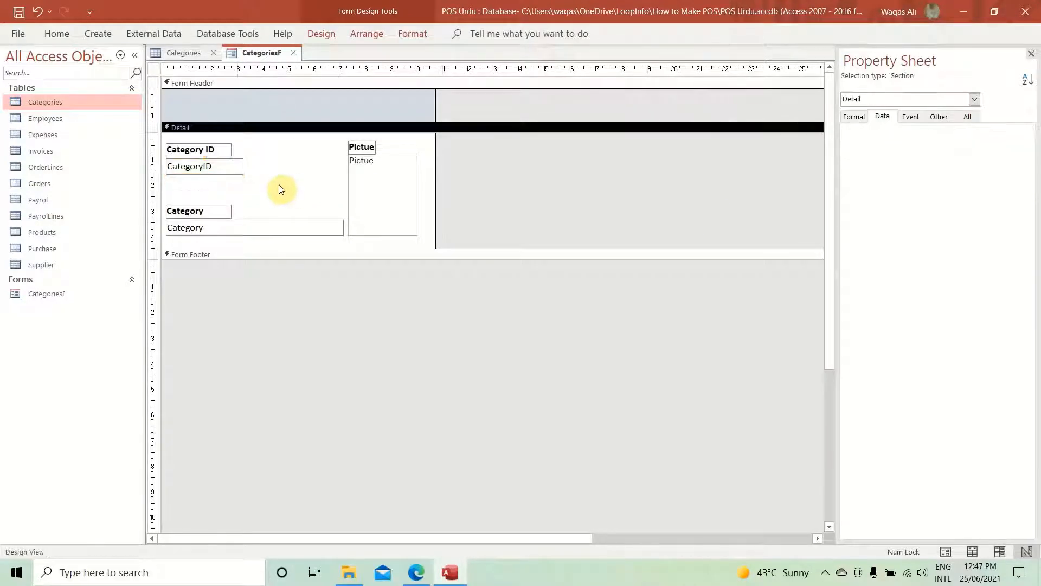
- Display CategoriesF in Form View and check the borderless text boxes and the locked Category ID field
{"action": "right_click", "coordinate": [253, 57]}
{"action": "left_click", "coordinate": [297, 130]}
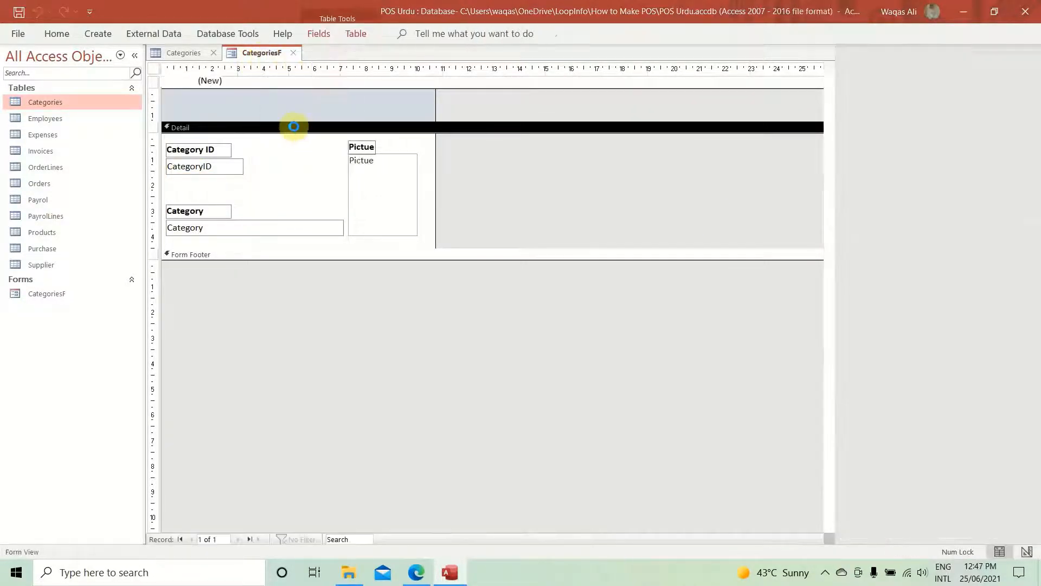
{"action": "left_click_drag", "start_coordinate": [264, 74], "coordinate": [424, 139]}
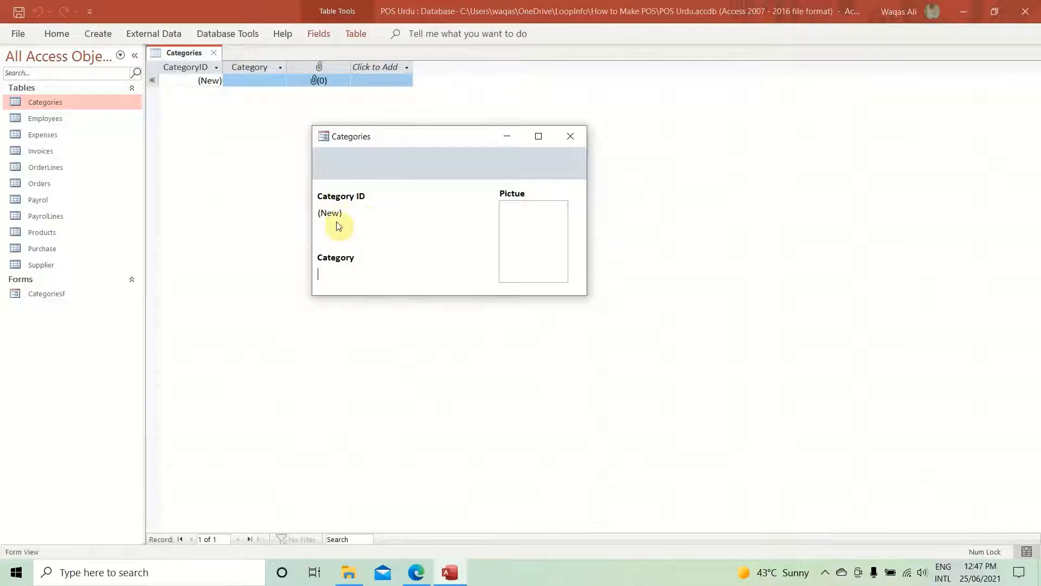
- Return CategoriesF to Design View and give its Detail section a light gray background color
{"action": "right_click", "coordinate": [431, 159]}
{"action": "left_click", "coordinate": [449, 189]}
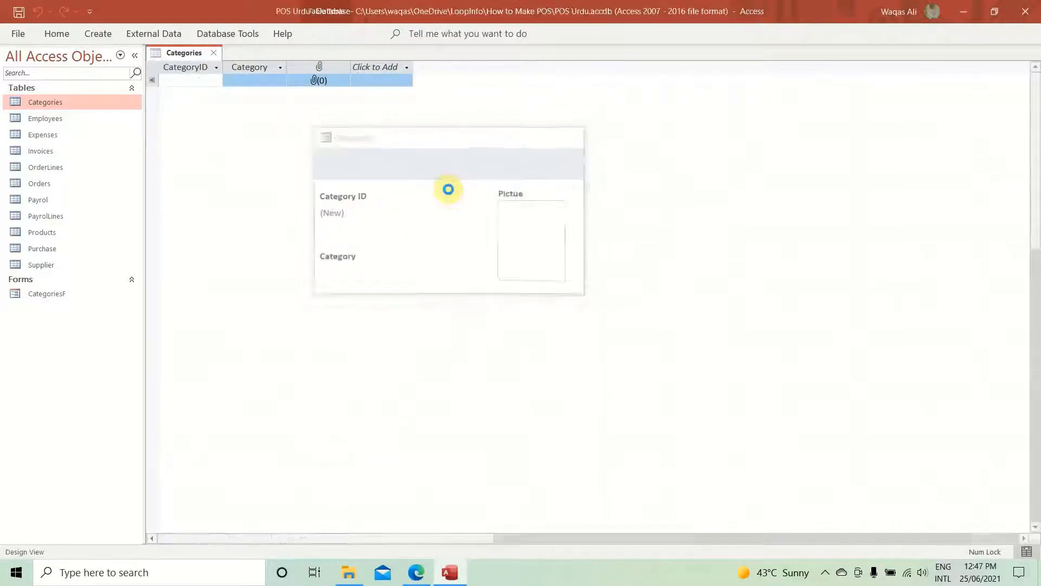
{"action": "left_click", "coordinate": [287, 175]}
{"action": "right_click", "coordinate": [286, 174]}
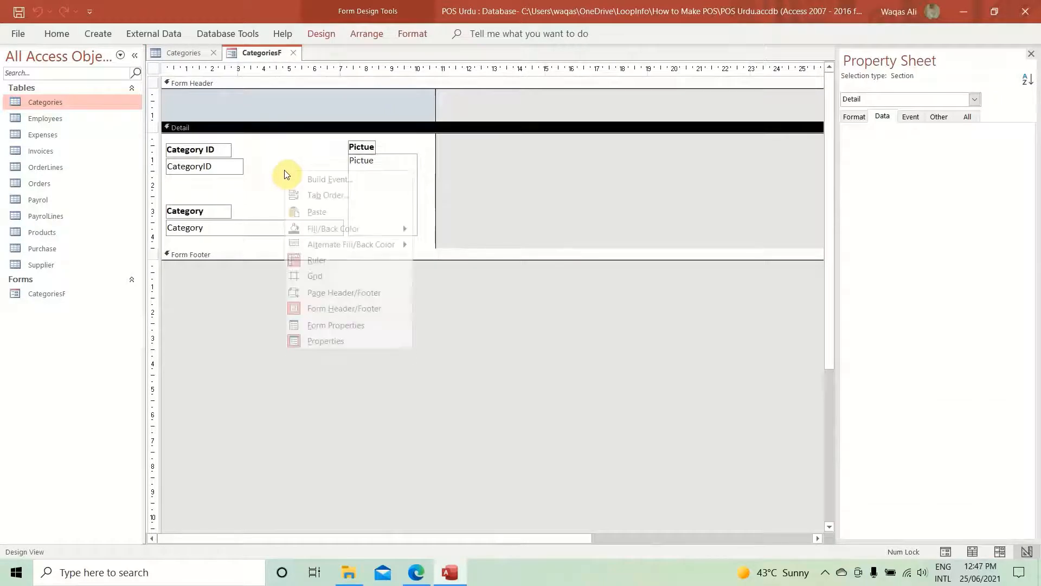
{"action": "mouse_move", "coordinate": [418, 232]}
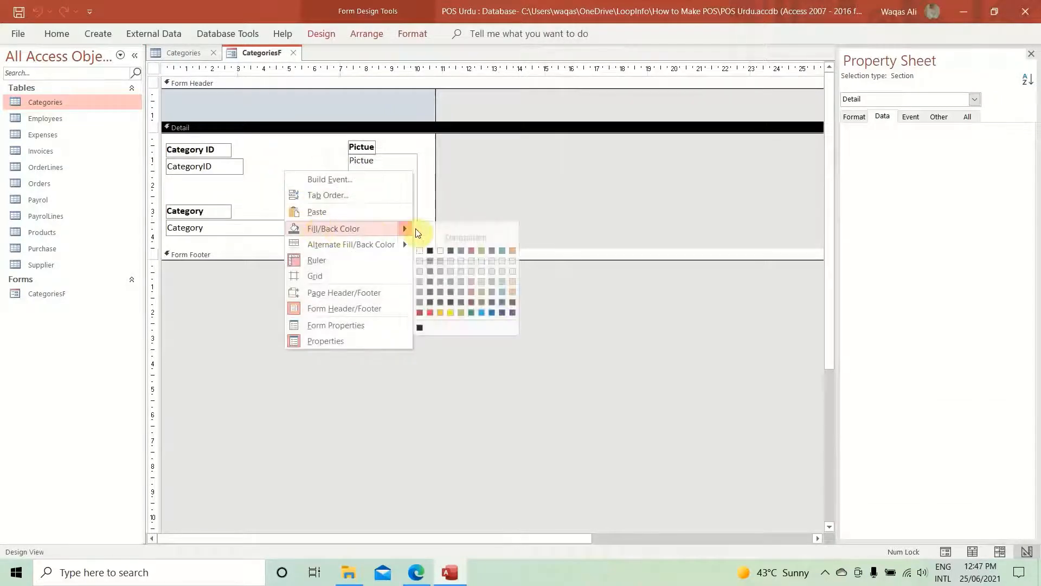
{"action": "left_click", "coordinate": [419, 261]}
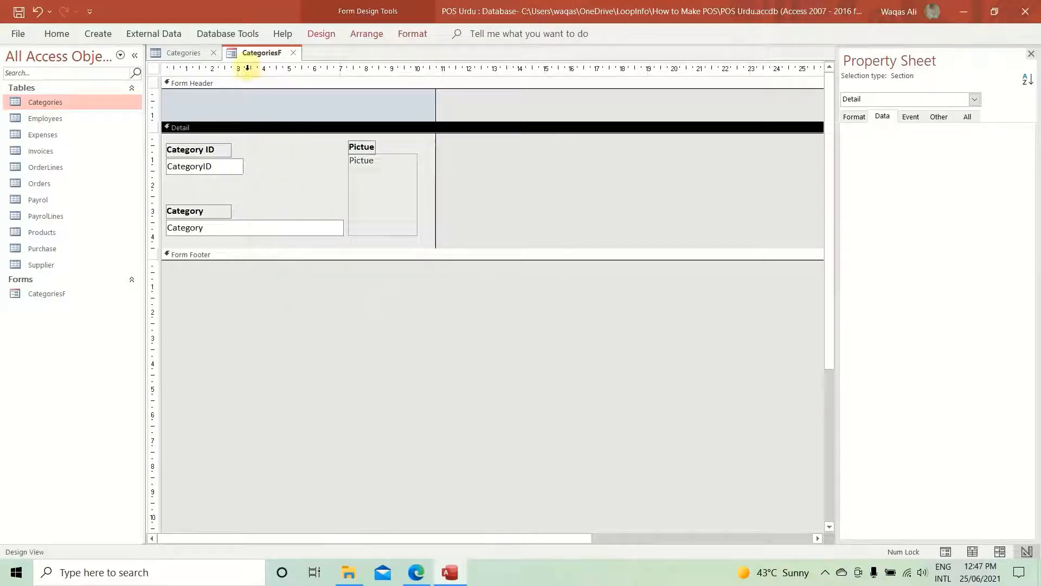
- Preview the gray background of the CategoriesF pop-up in Form View, then return to Design View
{"action": "right_click", "coordinate": [254, 55]}
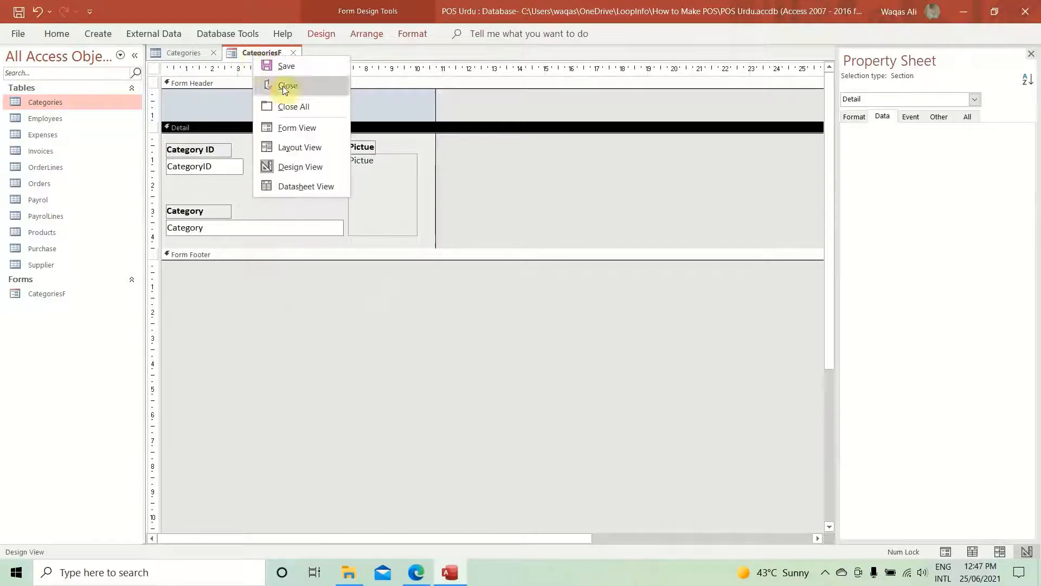
{"action": "left_click", "coordinate": [302, 130]}
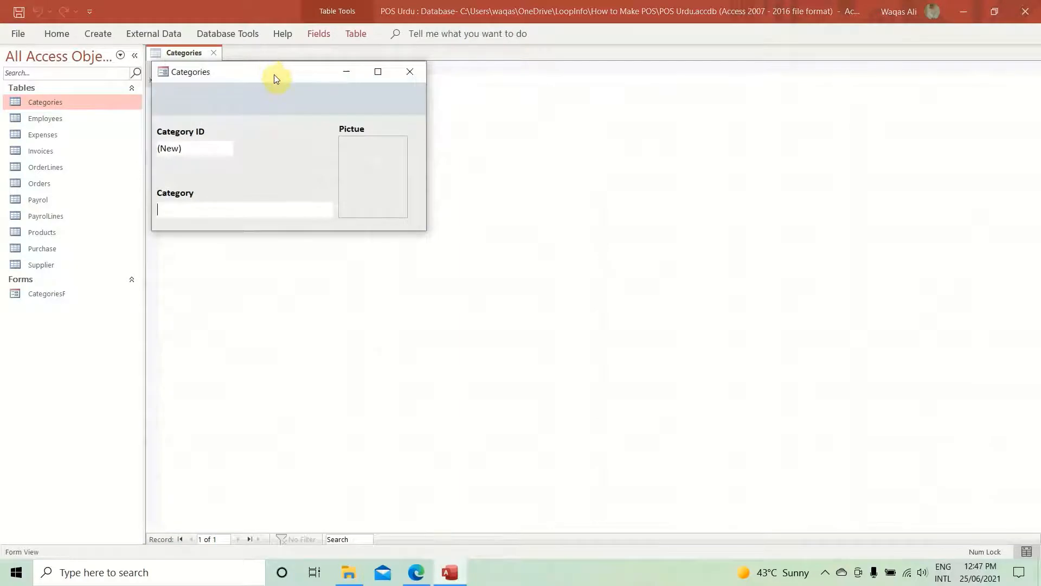
{"action": "left_click_drag", "start_coordinate": [274, 75], "coordinate": [496, 178]}
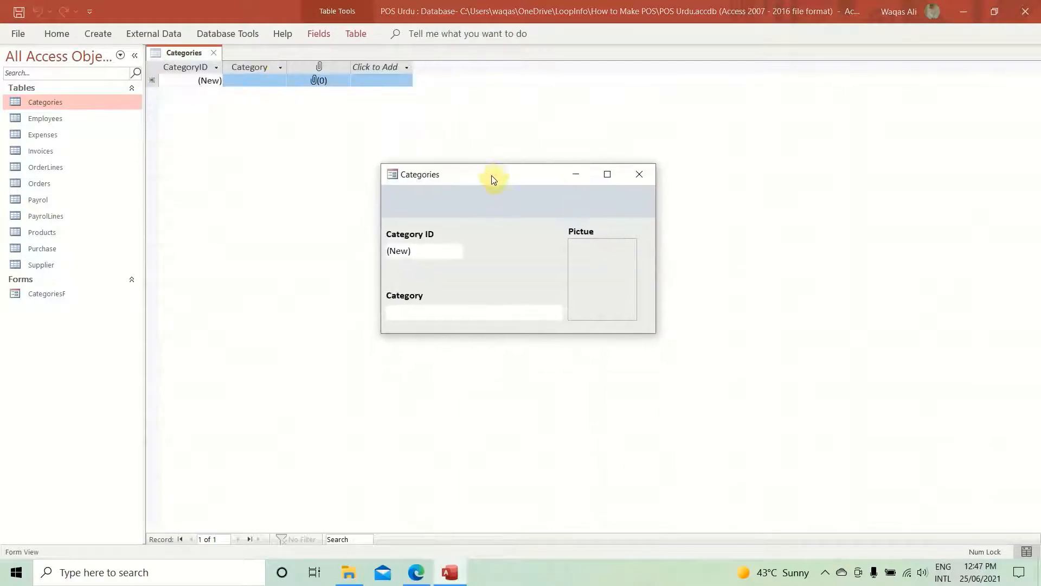
{"action": "right_click", "coordinate": [474, 210]}
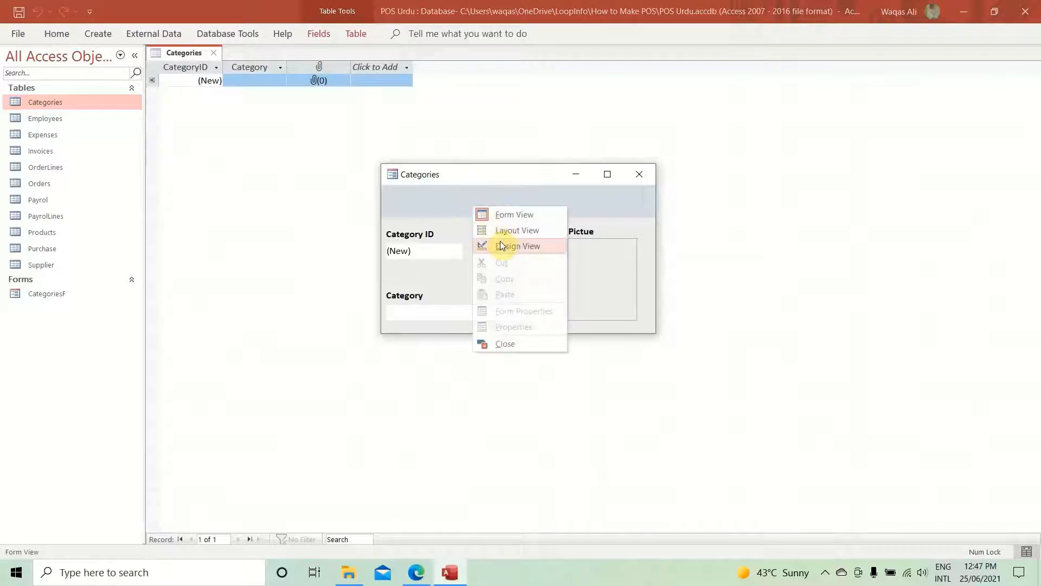
{"action": "left_click", "coordinate": [500, 244]}
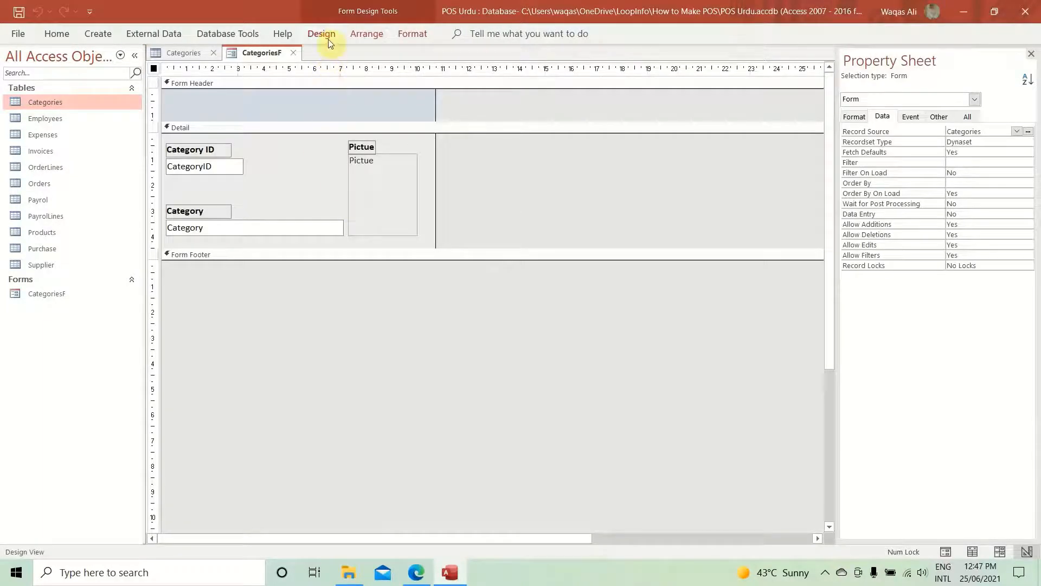
- Draw a horizontal line about 3 cm long along the lower edge of the CategoryID text box
{"action": "left_click", "coordinate": [328, 39]}
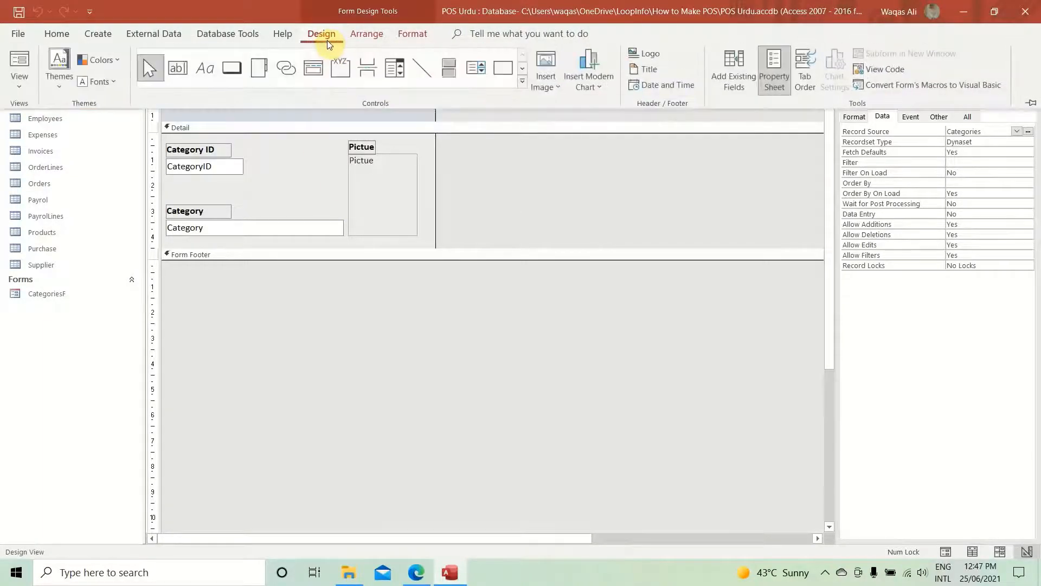
{"action": "left_click", "coordinate": [416, 70]}
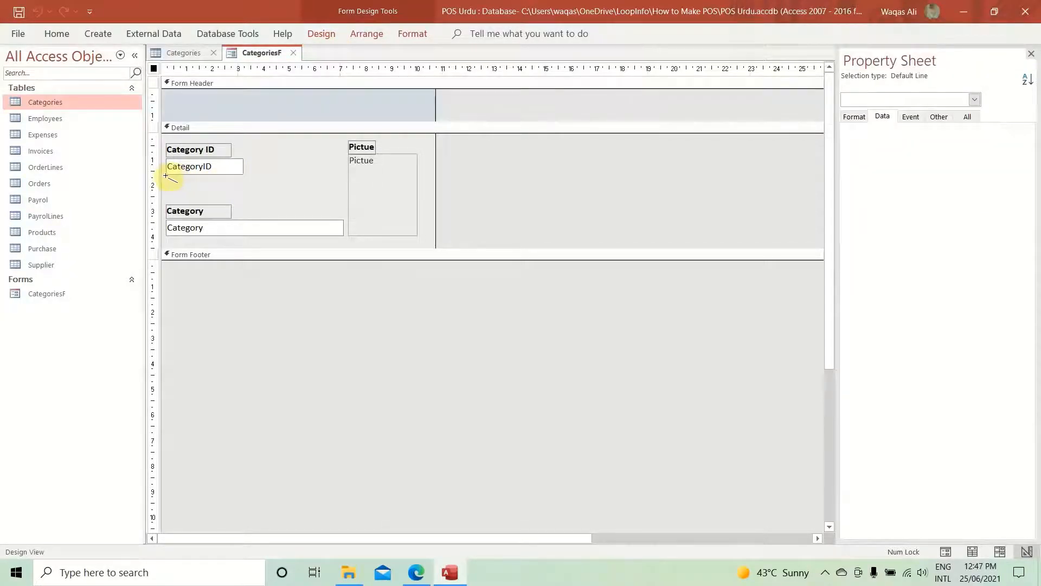
{"action": "left_click_drag", "start_coordinate": [166, 174], "coordinate": [244, 173]}
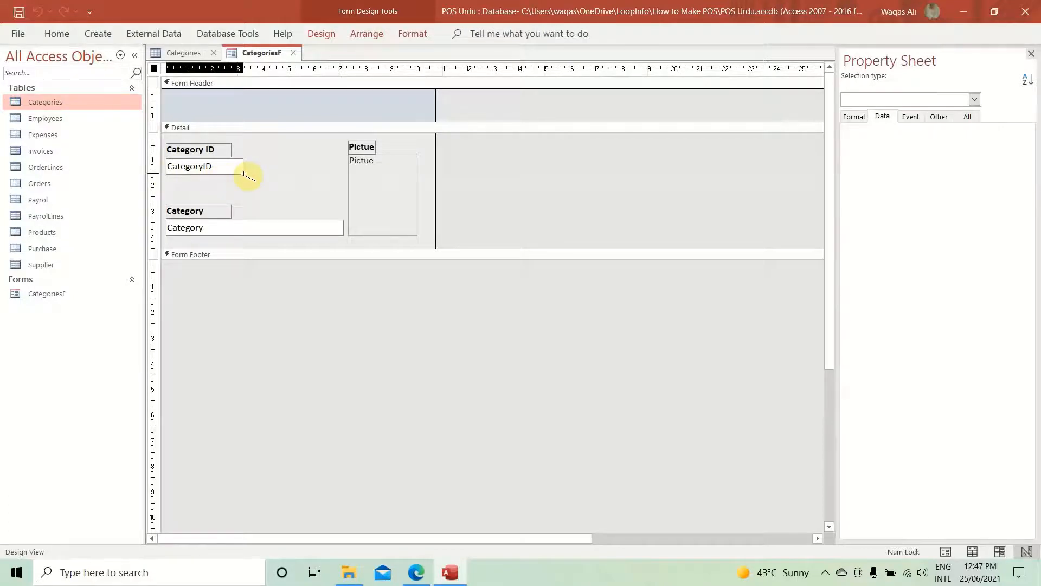
{"action": "left_click_drag", "start_coordinate": [243, 174], "coordinate": [244, 174]}
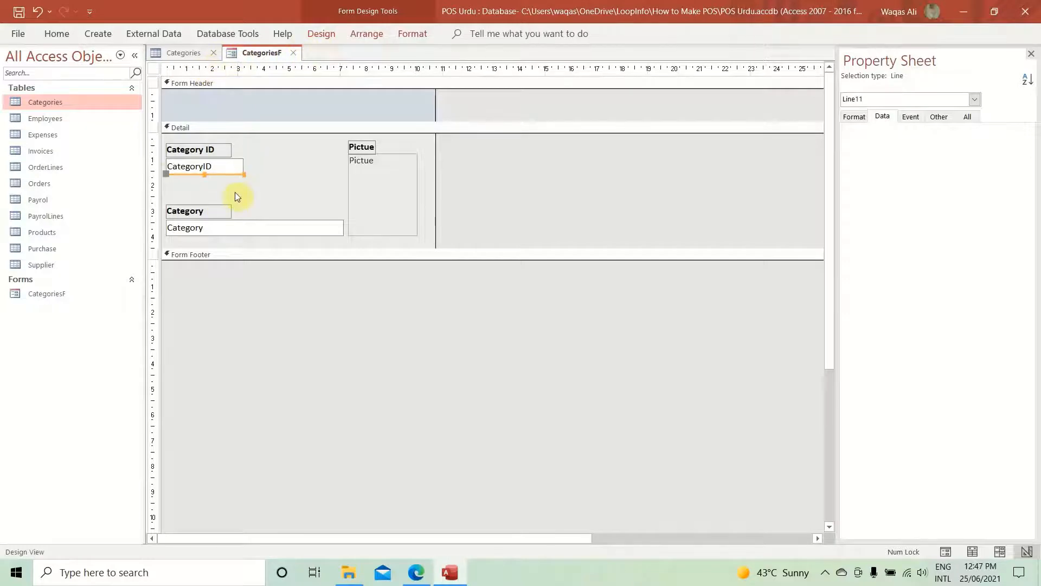
- Duplicate the line and place the copy along the lower edge of the Category text box, stretched to the box's full width
{"action": "key", "text": "ctrl+c"}
{"action": "key", "text": "ctrl+v"}
{"action": "mouse_move", "coordinate": [227, 181]}
{"action": "left_mouse_down"}
{"action": "mouse_move", "coordinate": [229, 236]}
{"action": "mouse_move", "coordinate": [343, 234]}
{"action": "left_mouse_up"}
{"action": "left_click", "coordinate": [453, 209]}
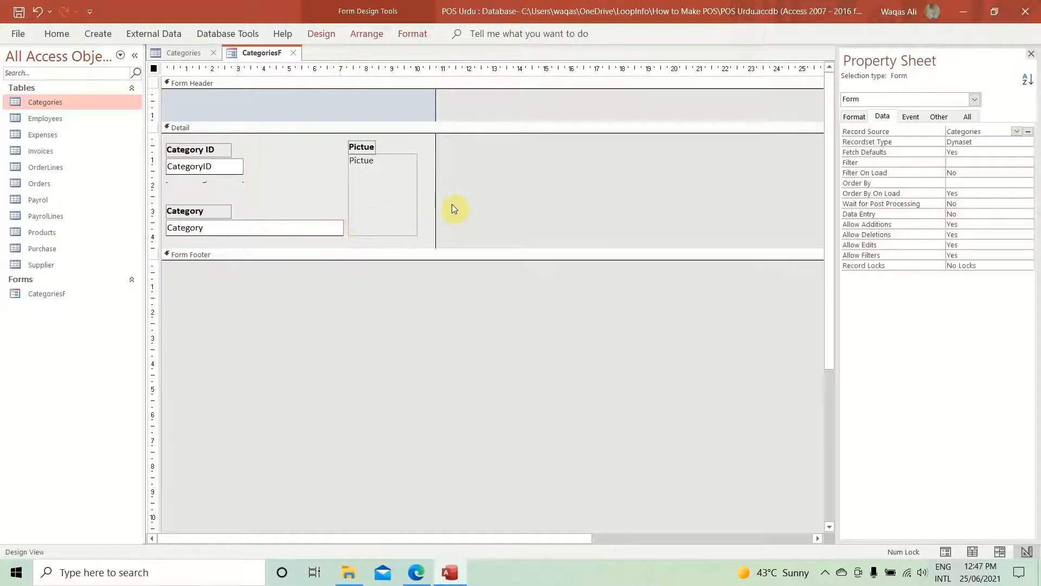
- Fill the Form Header section with a stronger light blue from the standard color palette
{"action": "left_click", "coordinate": [321, 104]}
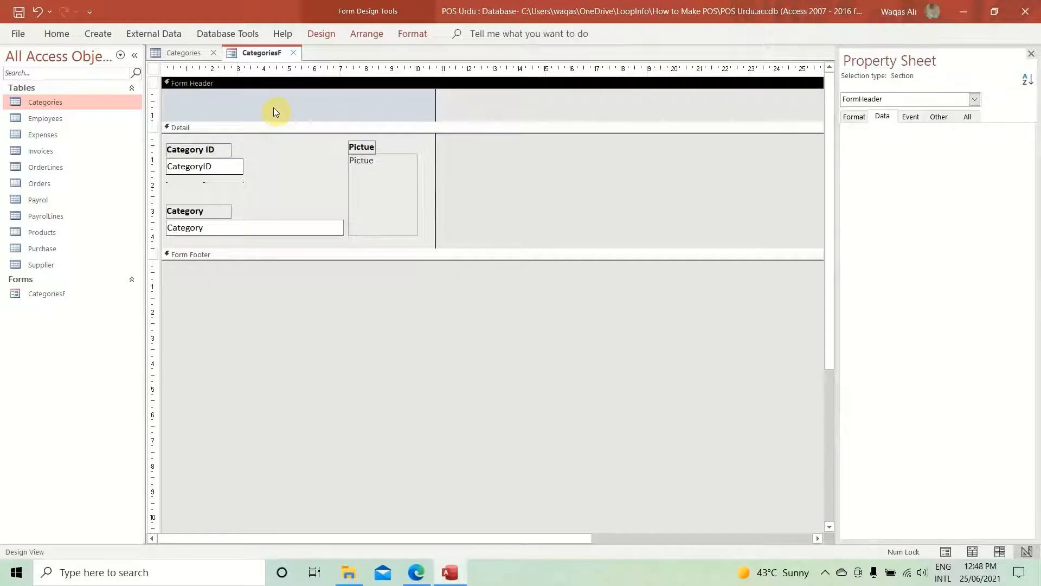
{"action": "left_click", "coordinate": [412, 39]}
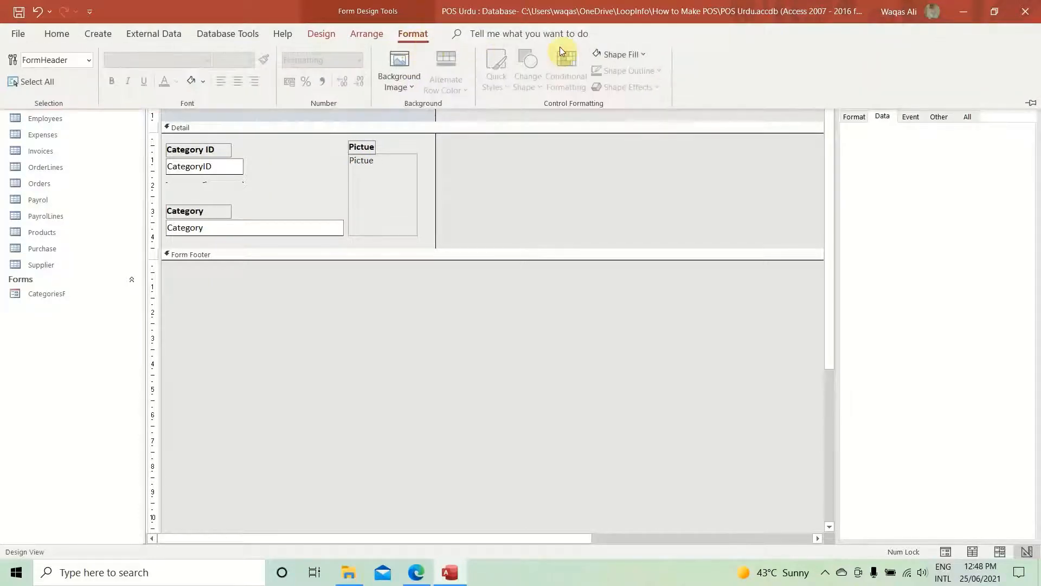
{"action": "left_click", "coordinate": [629, 58]}
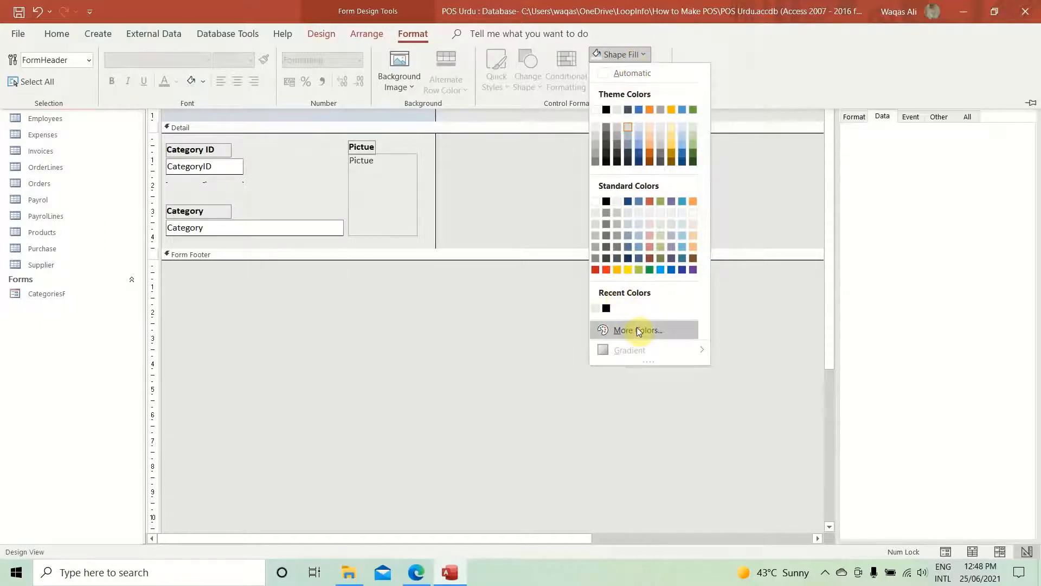
{"action": "left_click", "coordinate": [639, 127]}
{"action": "left_click", "coordinate": [621, 54]}
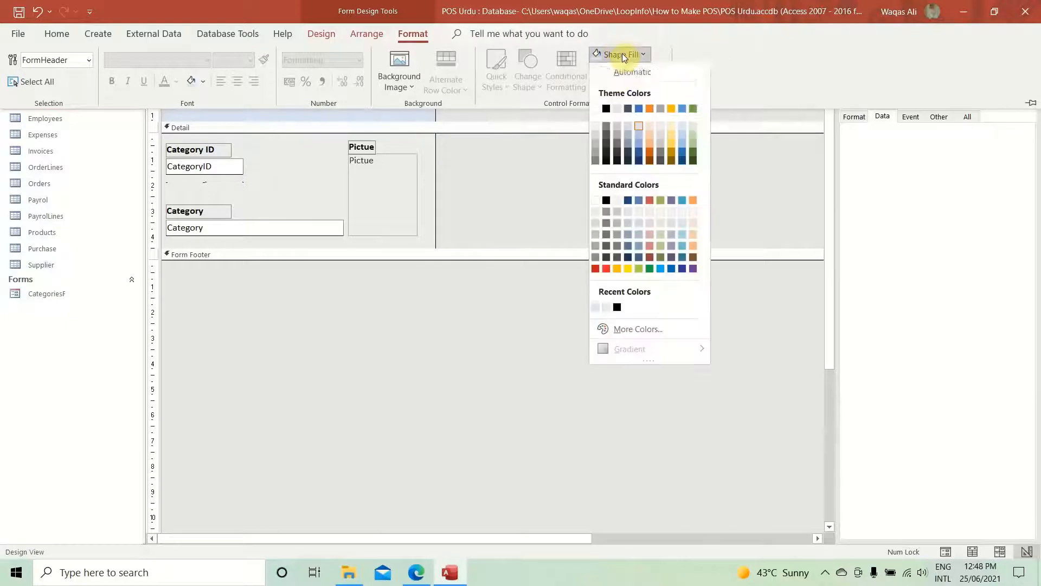
{"action": "left_click", "coordinate": [649, 331]}
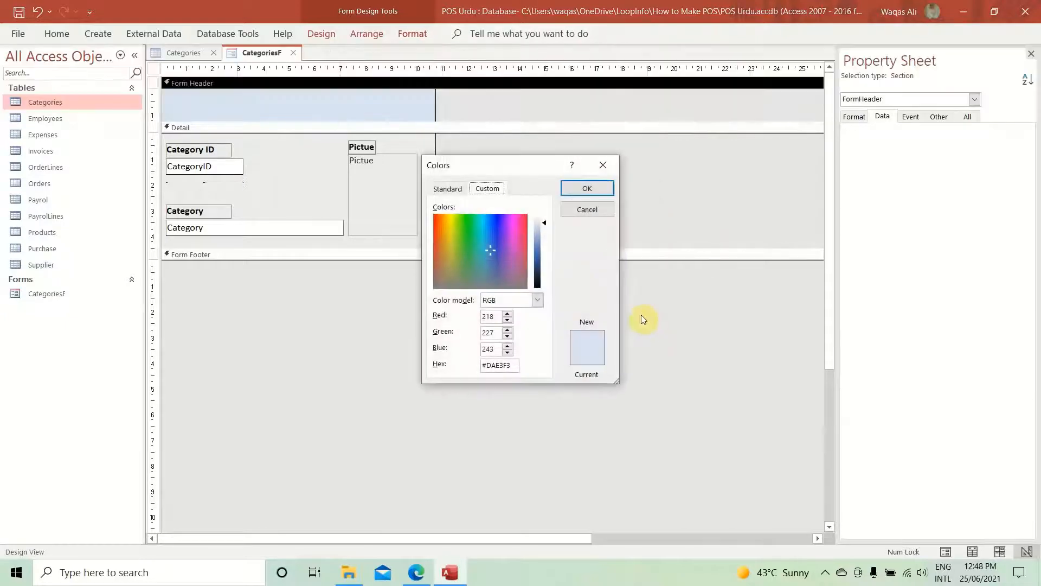
{"action": "left_click", "coordinate": [447, 195]}
{"action": "left_click", "coordinate": [497, 244]}
{"action": "left_click", "coordinate": [491, 243]}
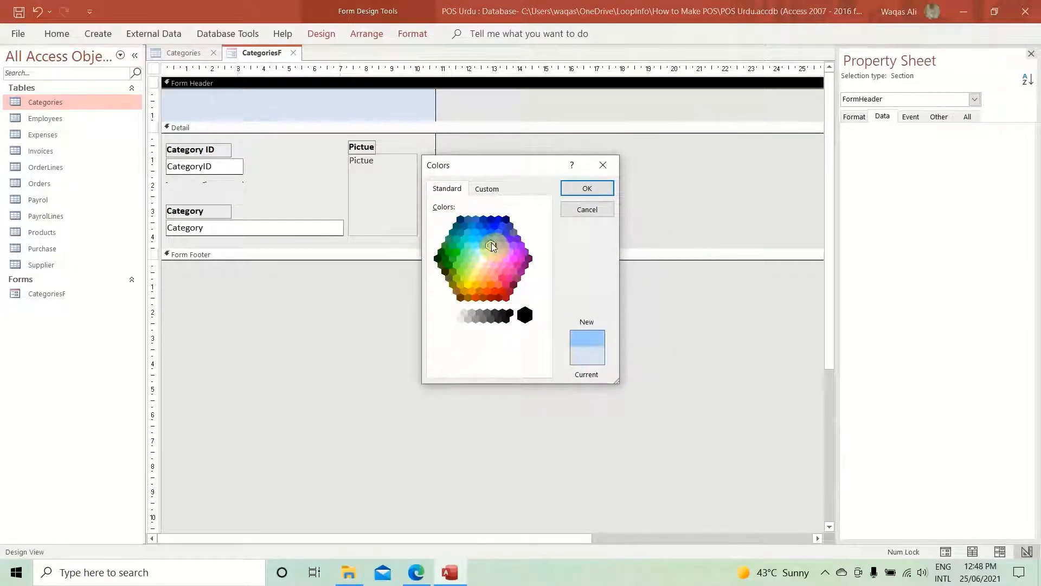
{"action": "left_click", "coordinate": [575, 186]}
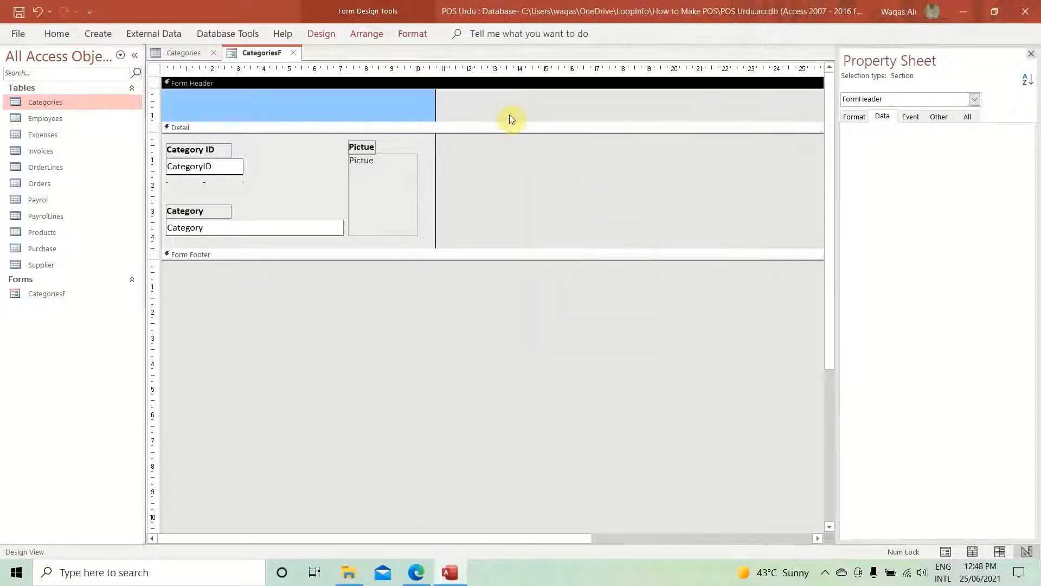
- Narrow the form to about 10.3 cm, just past the Pictue frame, and display it in Form View
{"action": "left_click", "coordinate": [509, 114]}
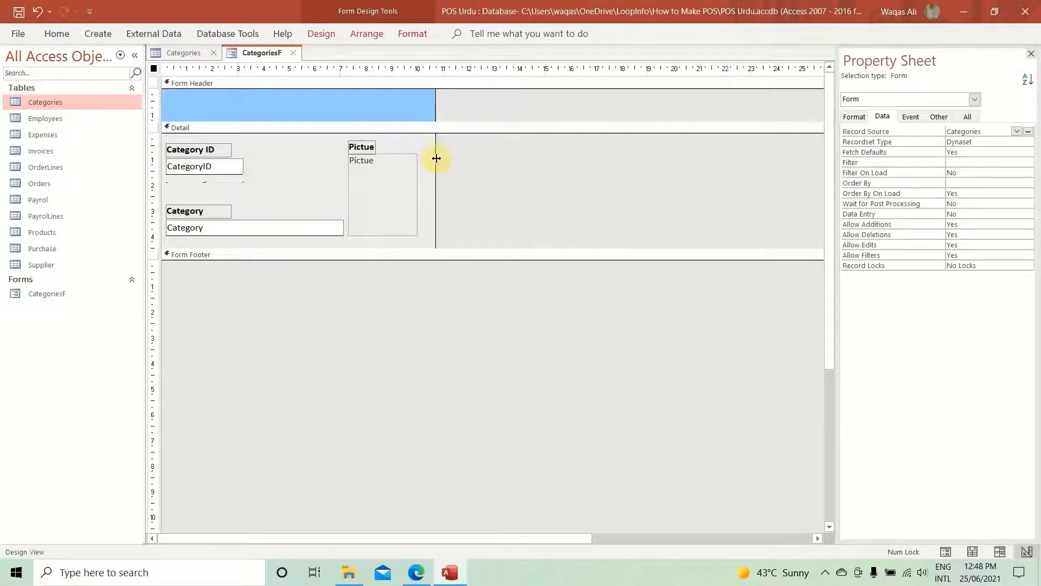
{"action": "left_click_drag", "start_coordinate": [434, 159], "coordinate": [426, 161]}
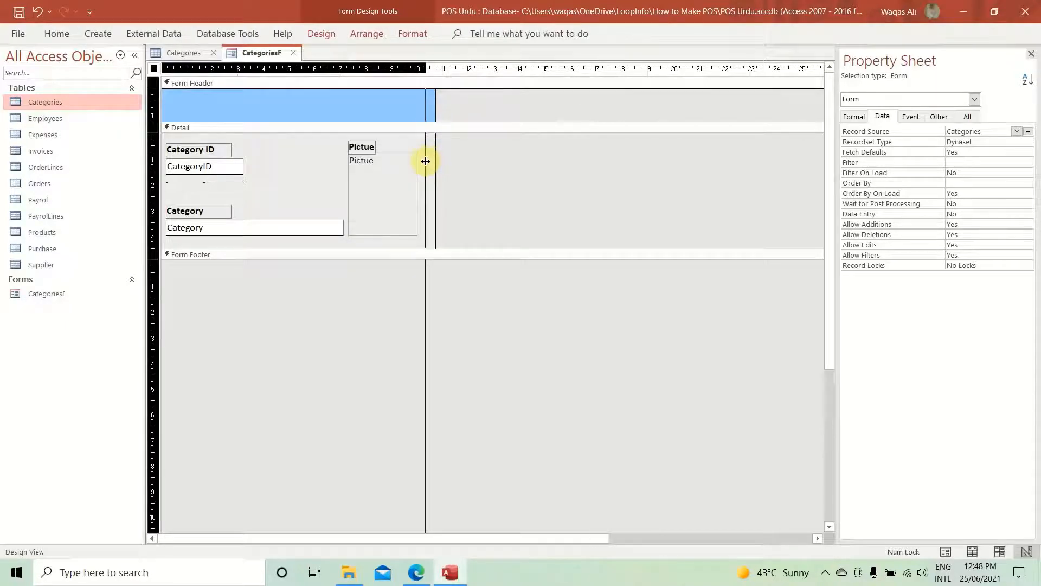
{"action": "right_click", "coordinate": [255, 52]}
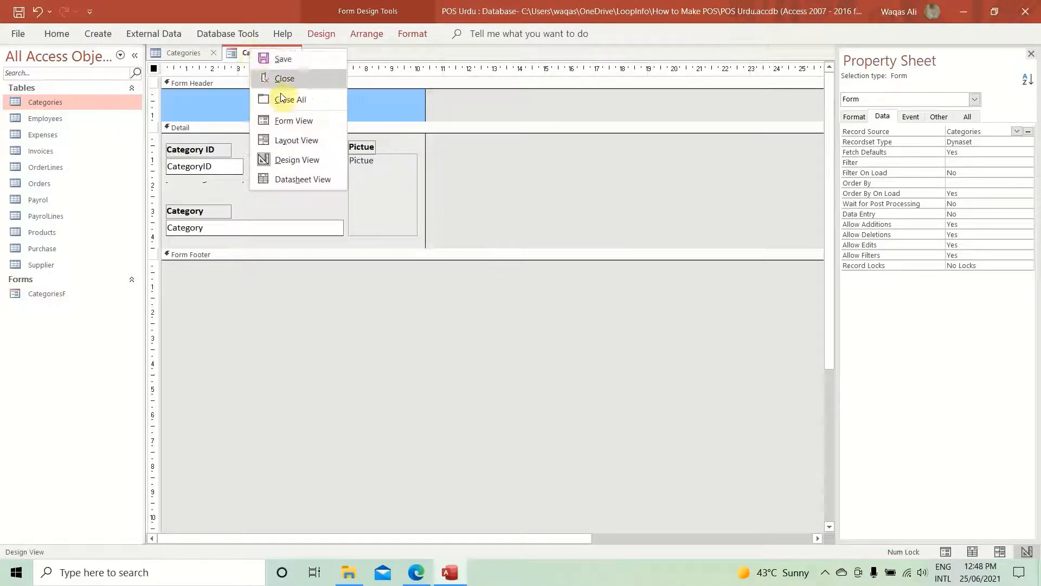
{"action": "left_click", "coordinate": [290, 122]}
{"action": "left_click_drag", "start_coordinate": [291, 71], "coordinate": [486, 148]}
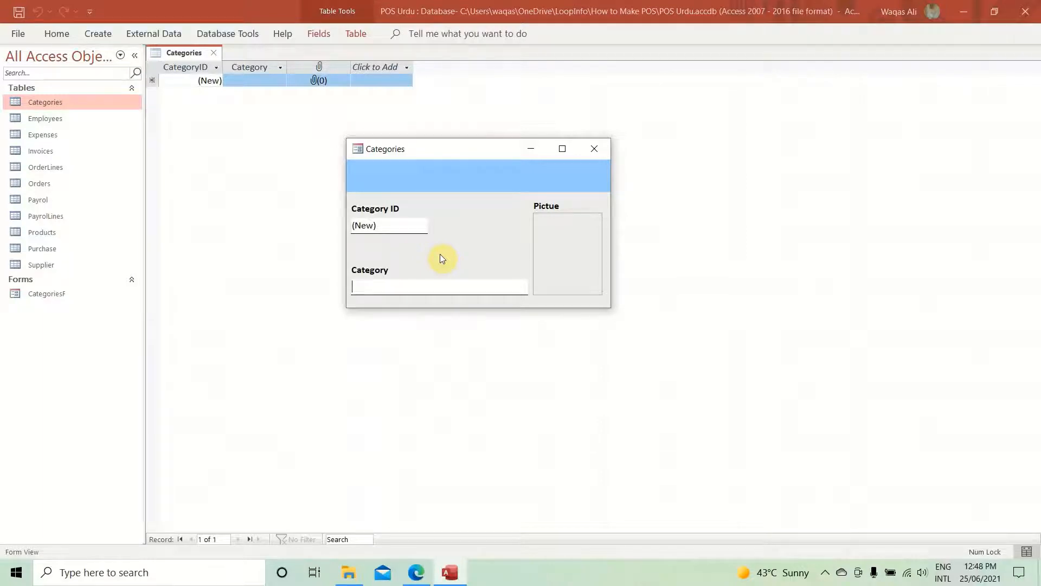
- Examine the blue header and underlined fields on the Categories pop-up, then return the form to Design View
{"action": "mouse_move", "coordinate": [477, 159]}
{"action": "left_mouse_down"}
{"action": "mouse_move", "coordinate": [493, 172]}
{"action": "mouse_move", "coordinate": [482, 164]}
{"action": "left_mouse_up"}
{"action": "right_click", "coordinate": [482, 163]}
{"action": "left_click", "coordinate": [468, 154]}
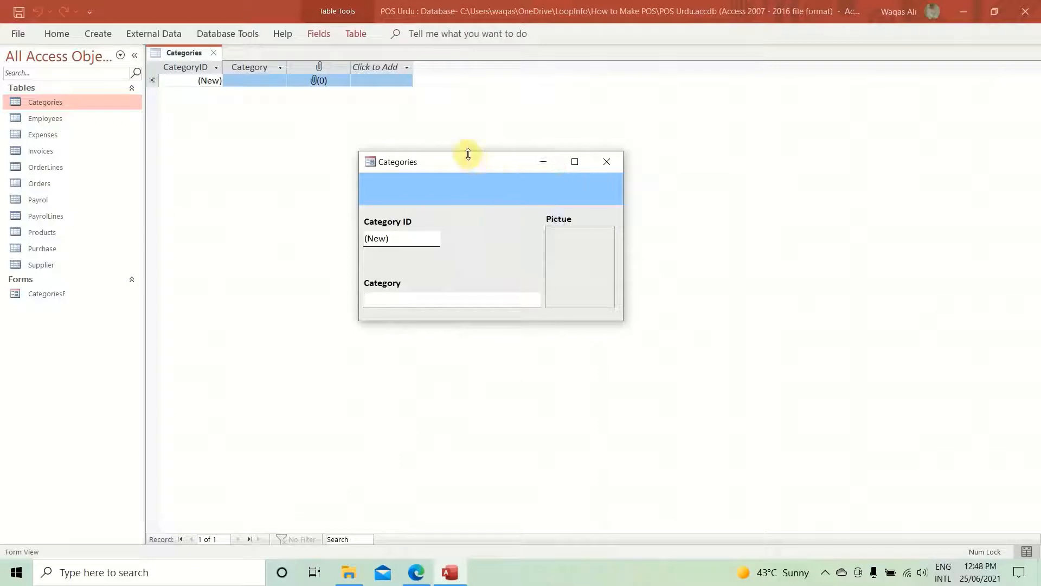
{"action": "right_click", "coordinate": [470, 160]}
{"action": "left_click", "coordinate": [455, 215]}
{"action": "right_click", "coordinate": [474, 191]}
{"action": "left_click", "coordinate": [420, 230]}
{"action": "right_click", "coordinate": [441, 196]}
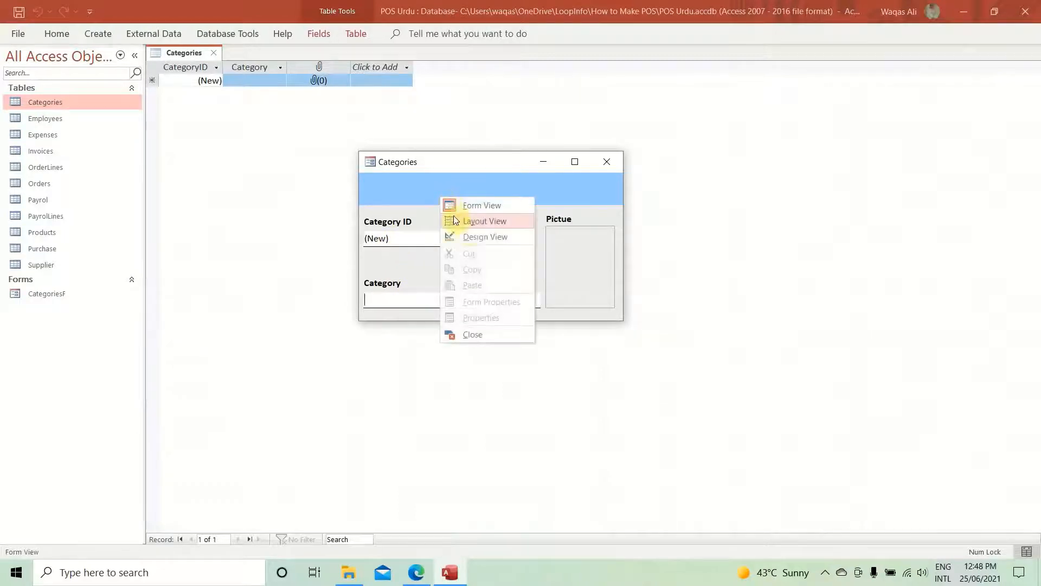
{"action": "left_click", "coordinate": [469, 236]}
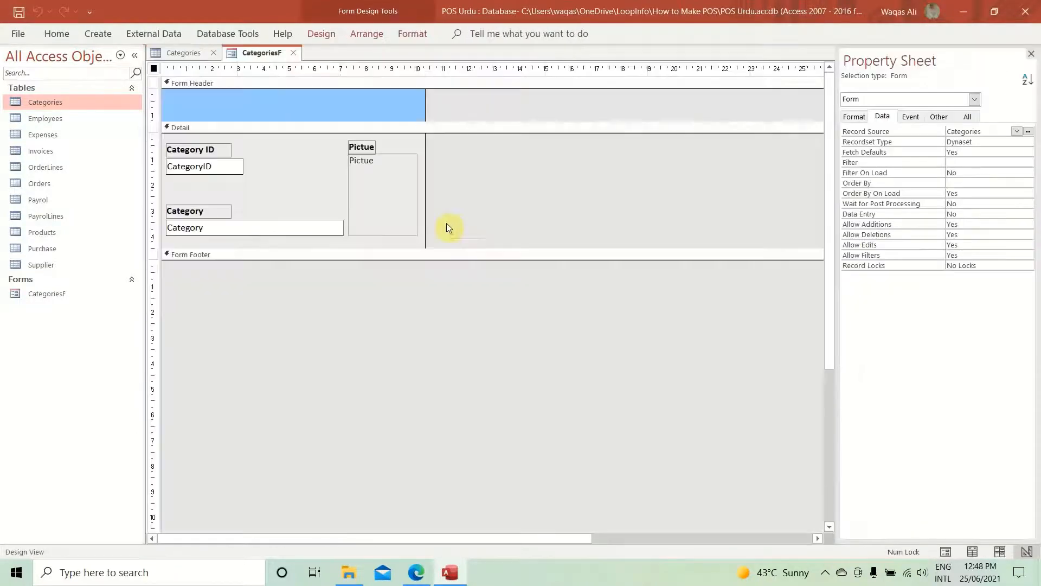
- Give the CategoryID text box a light gray fill that matches the Detail section's background
{"action": "left_click", "coordinate": [232, 173]}
{"action": "left_click", "coordinate": [417, 34]}
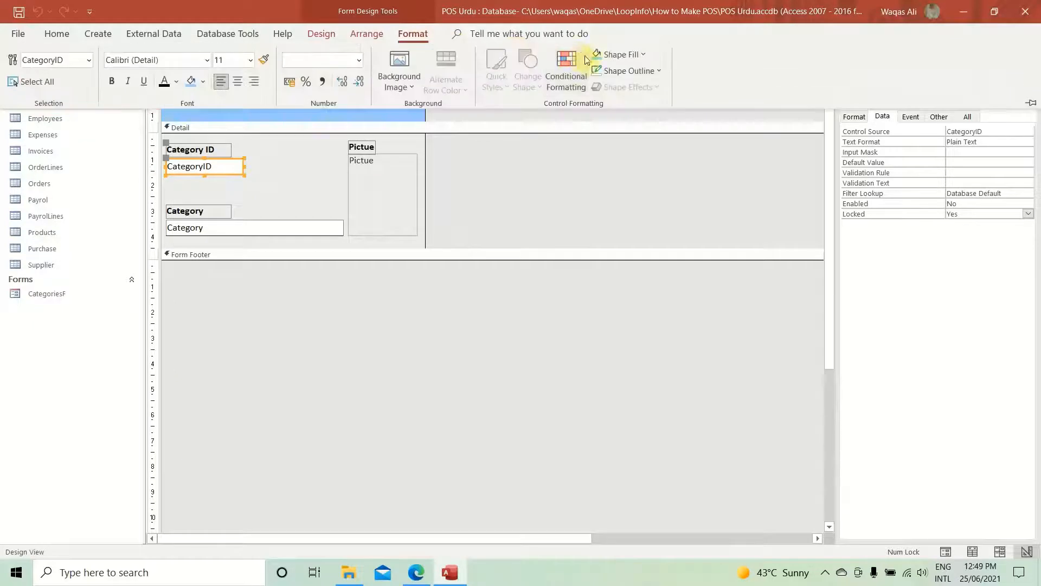
{"action": "left_click", "coordinate": [614, 56]}
{"action": "left_click", "coordinate": [600, 125]}
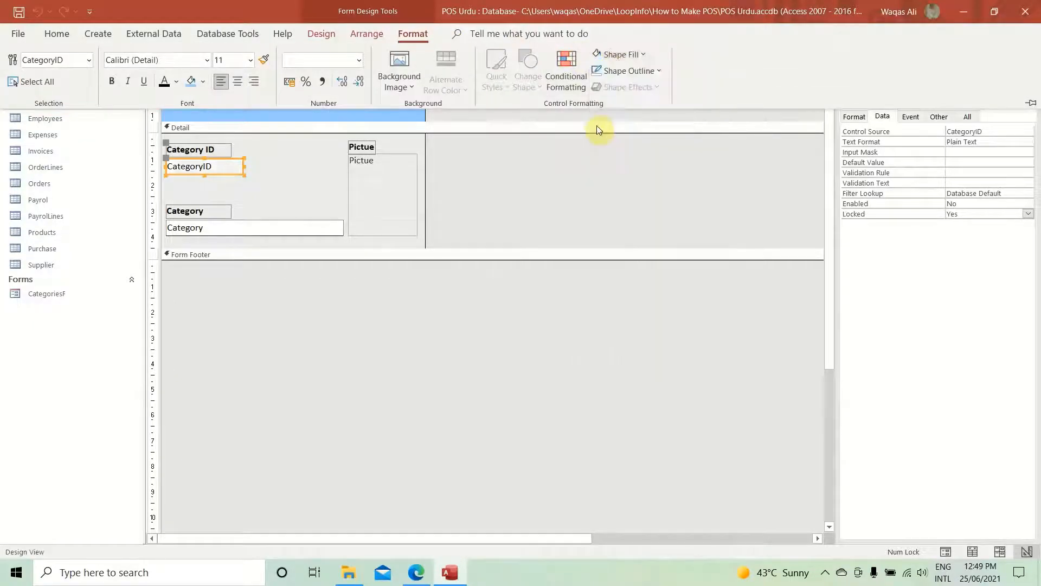
{"action": "left_click", "coordinate": [492, 187]}
{"action": "left_click", "coordinate": [270, 177]}
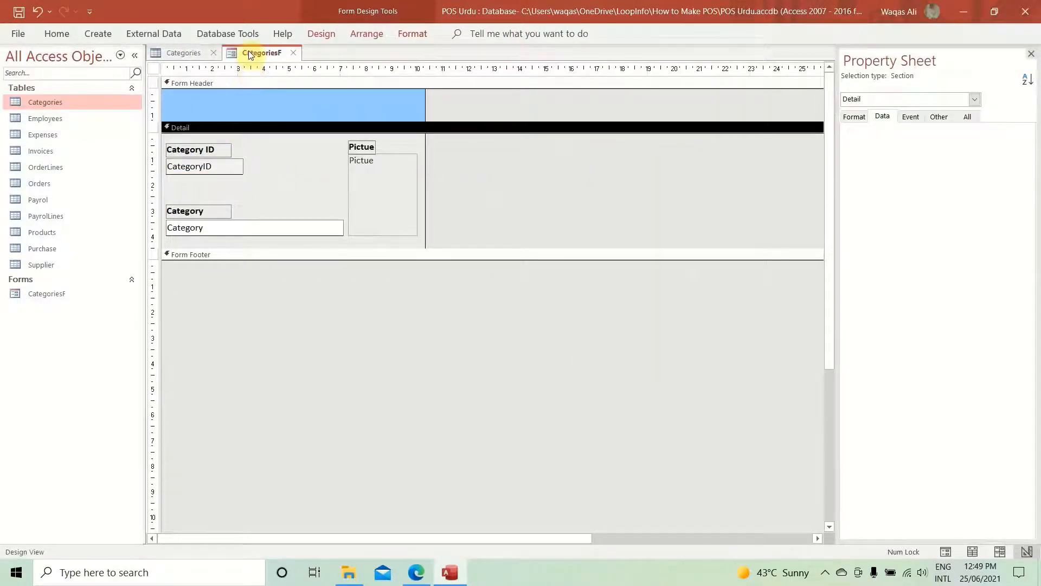
- Check the CategoryID field's new fill on the pop-up in Form View, then switch back to Design View
{"action": "right_click", "coordinate": [258, 57]}
{"action": "left_click", "coordinate": [301, 118]}
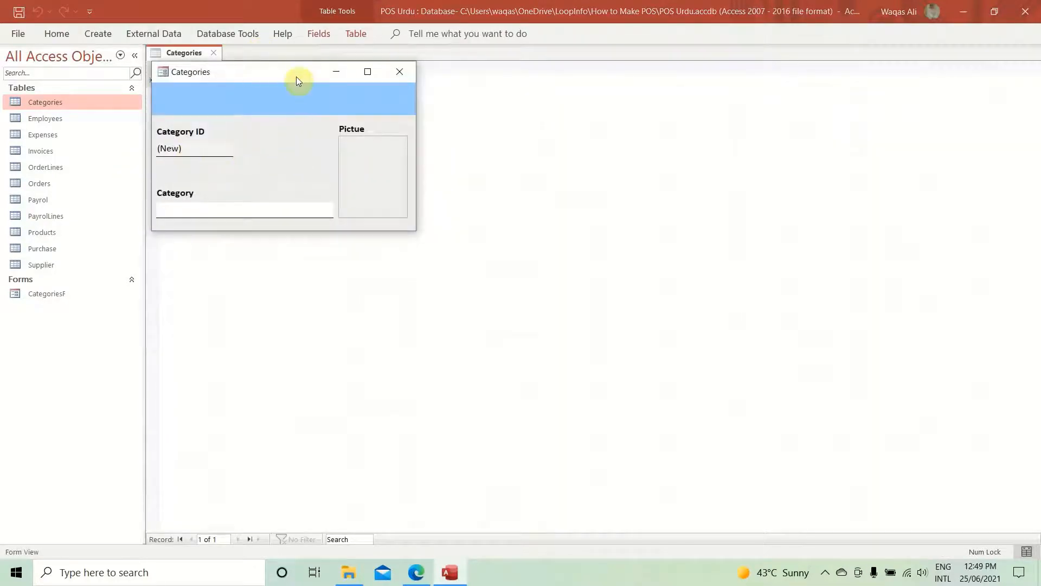
{"action": "left_click_drag", "start_coordinate": [296, 81], "coordinate": [488, 190]}
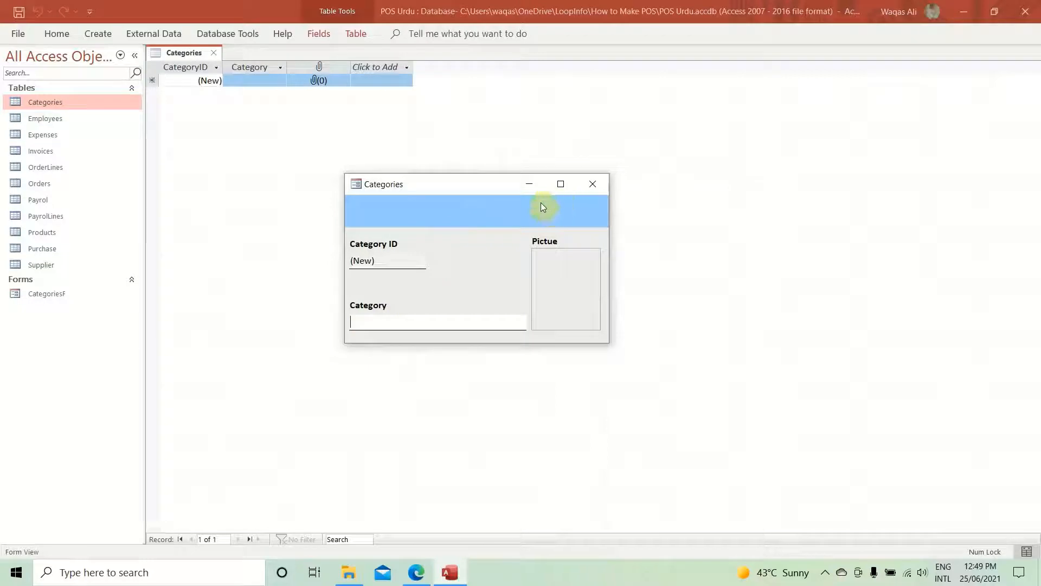
{"action": "right_click", "coordinate": [486, 213]}
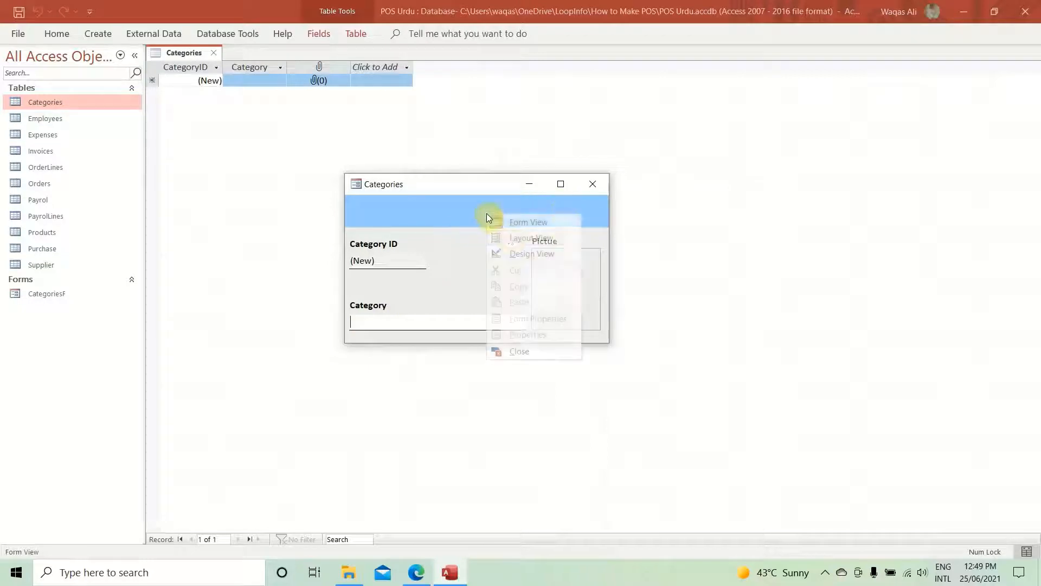
{"action": "left_click", "coordinate": [515, 254]}
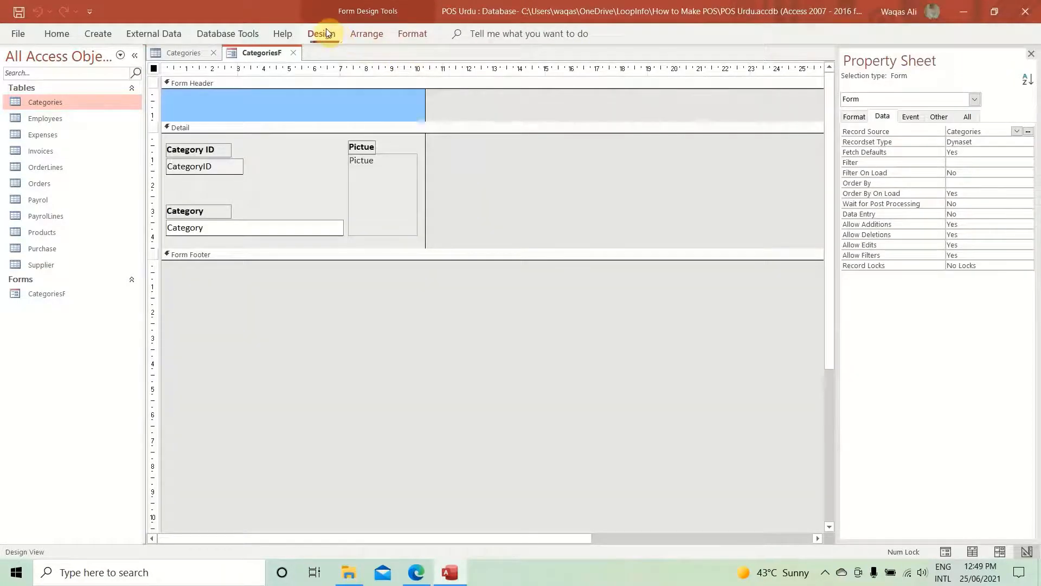
- Add a command button at the right of the Form Header without the wizard and caption it Save Data
{"action": "left_click", "coordinate": [327, 34]}
{"action": "left_click", "coordinate": [231, 67]}
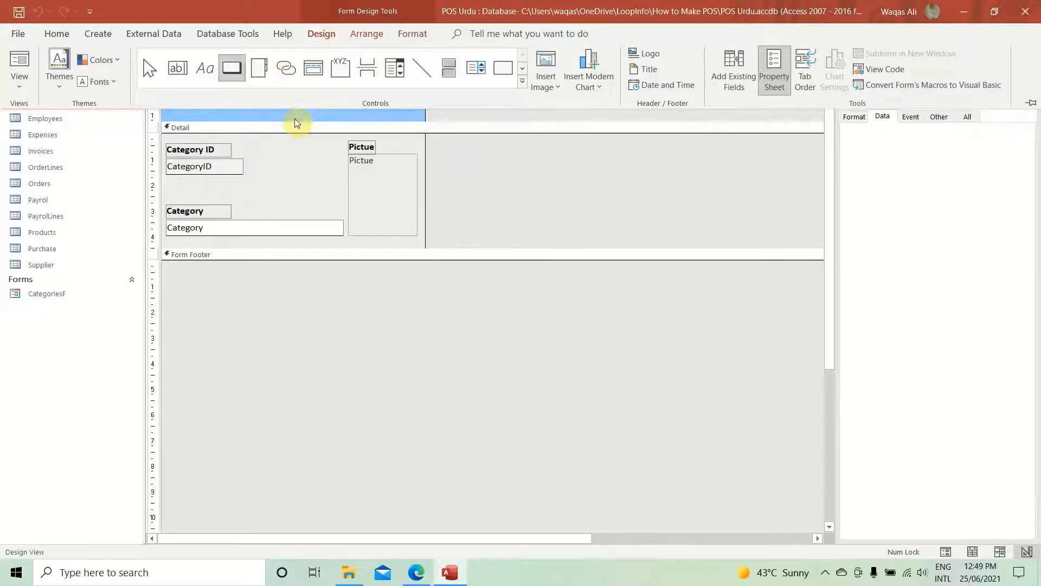
{"action": "left_click", "coordinate": [320, 98]}
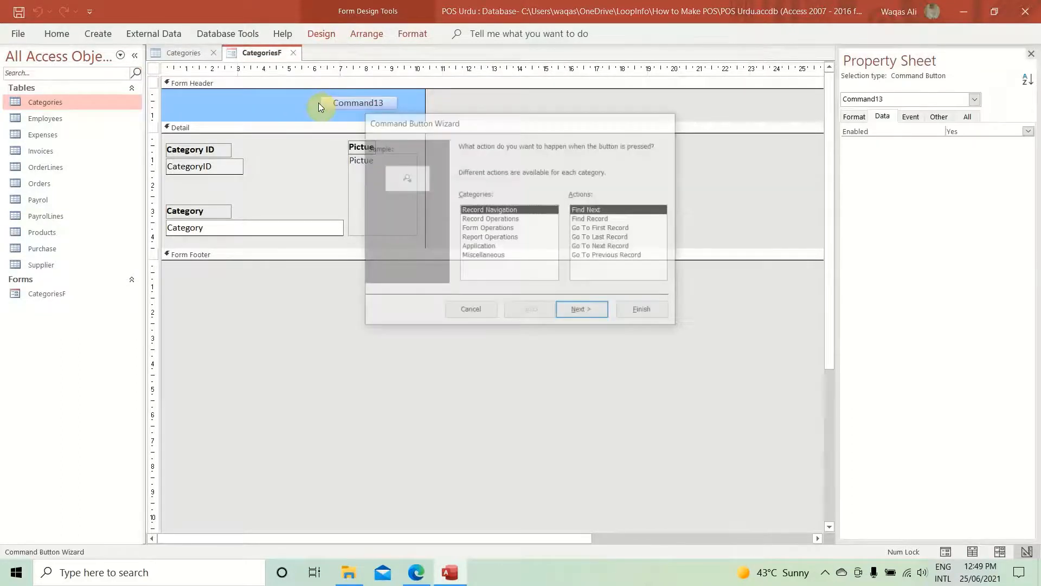
{"action": "left_click", "coordinate": [470, 316]}
{"action": "left_click", "coordinate": [357, 103]}
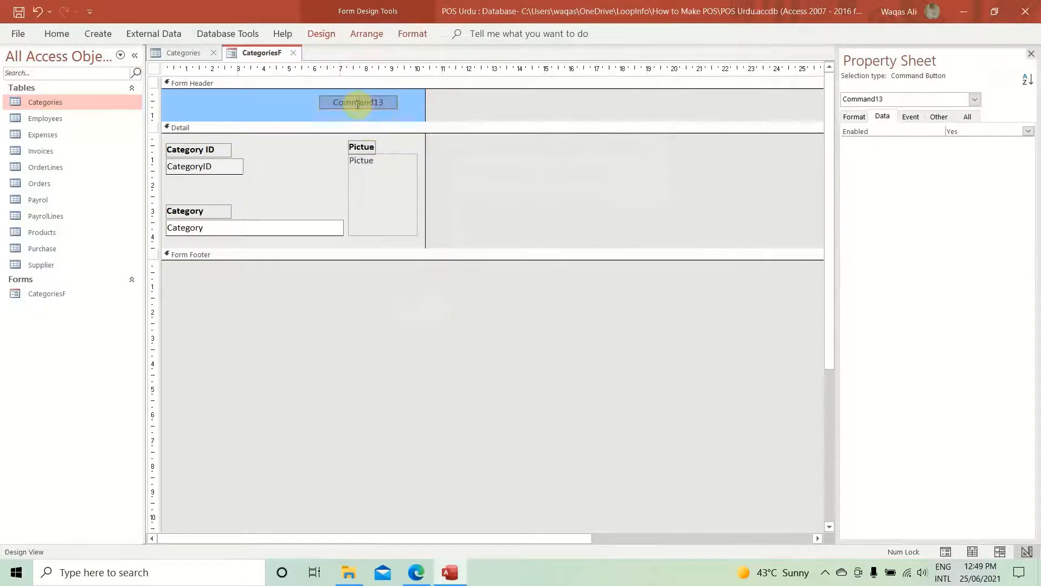
{"action": "double_click", "coordinate": [357, 103]}
{"action": "key", "text": "BackSpace"}
{"action": "type", "text": "Save Data"}
{"action": "key", "text": "Return"}
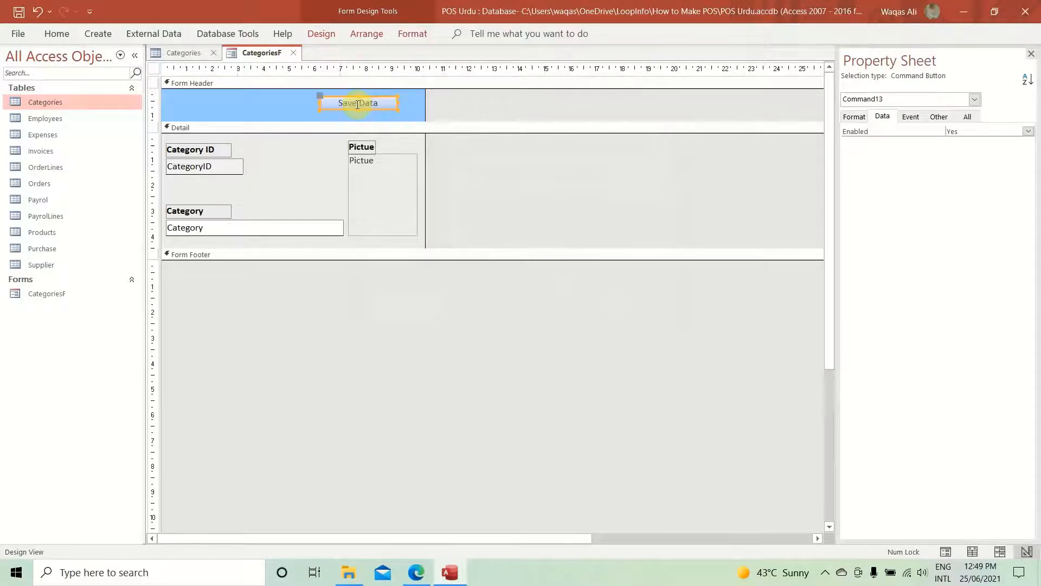
- Change the Save Data button to a plain rectangle and apply the white quick style with a blue outline
{"action": "left_click", "coordinate": [414, 37]}
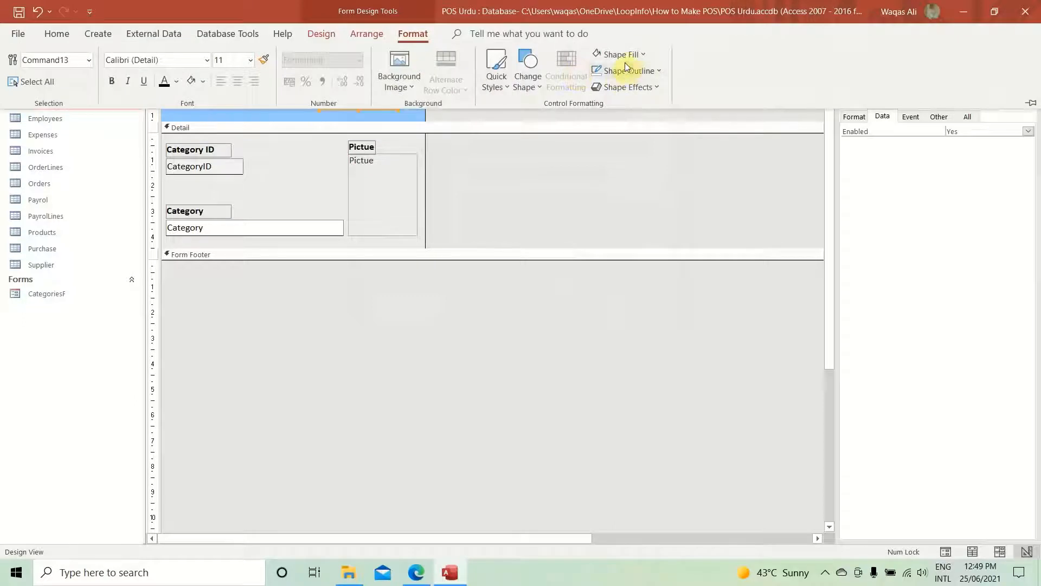
{"action": "left_click", "coordinate": [534, 87]}
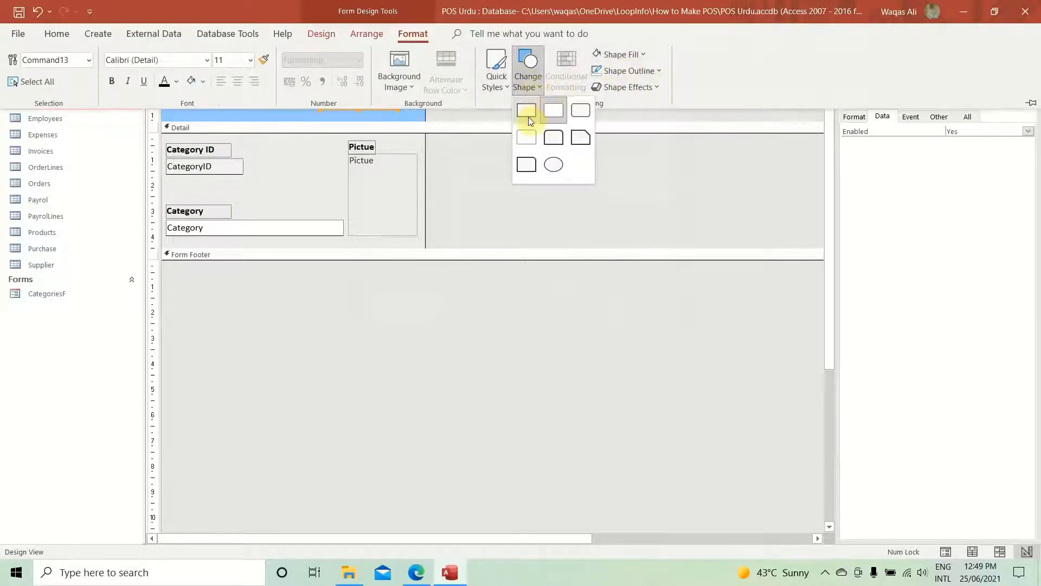
{"action": "left_click", "coordinate": [527, 112]}
{"action": "left_click", "coordinate": [495, 87]}
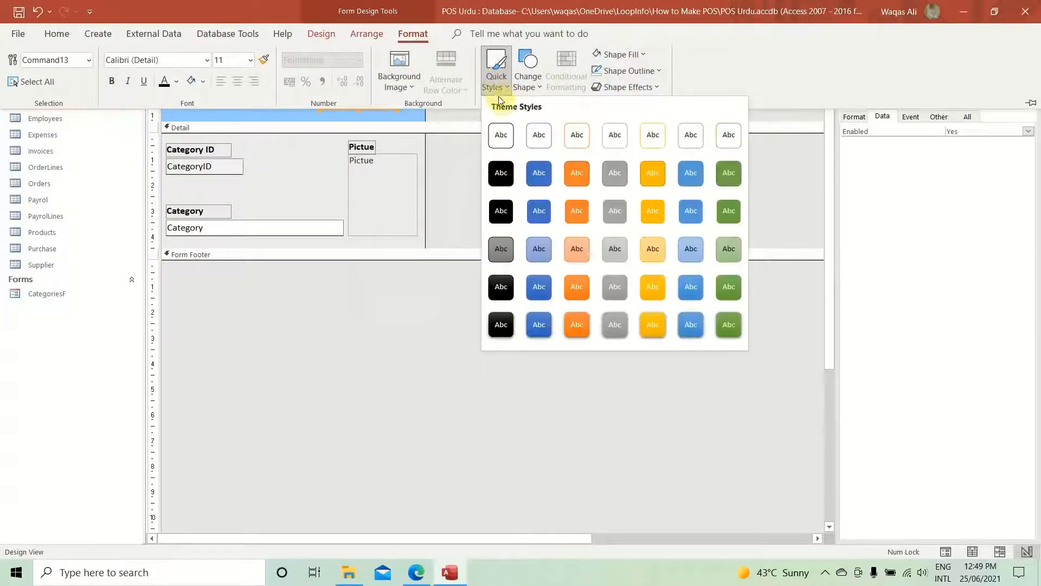
{"action": "left_click", "coordinate": [532, 138]}
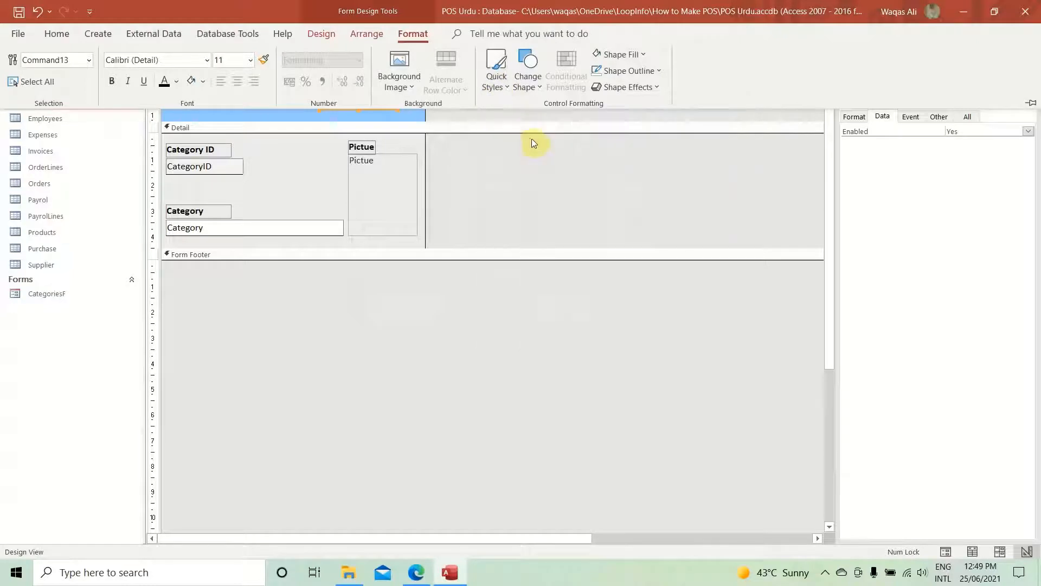
{"action": "left_click", "coordinate": [500, 116]}
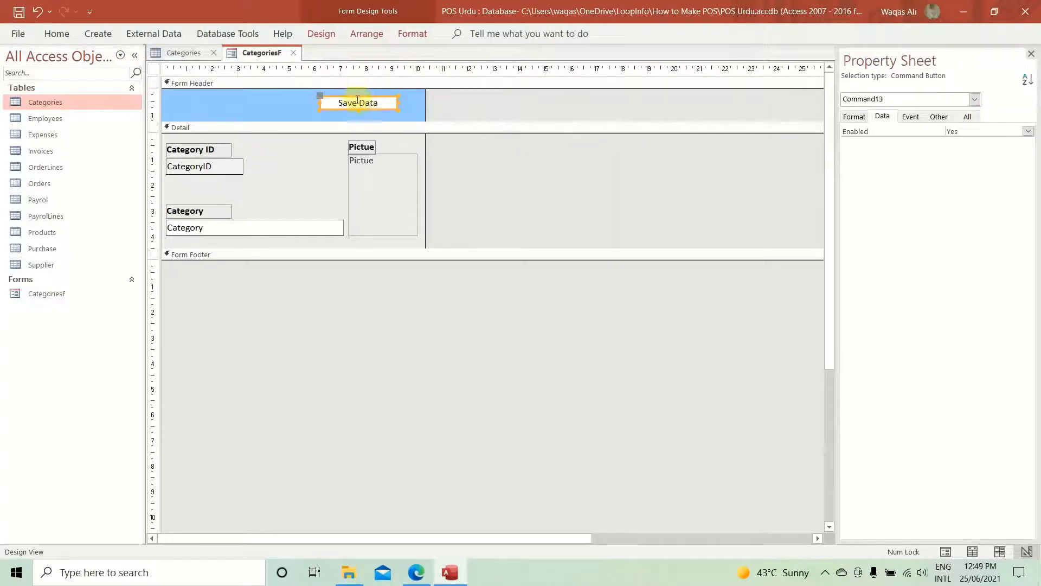
- Set the Save Data button's height to 0.6 cm
{"action": "left_click", "coordinate": [854, 116]}
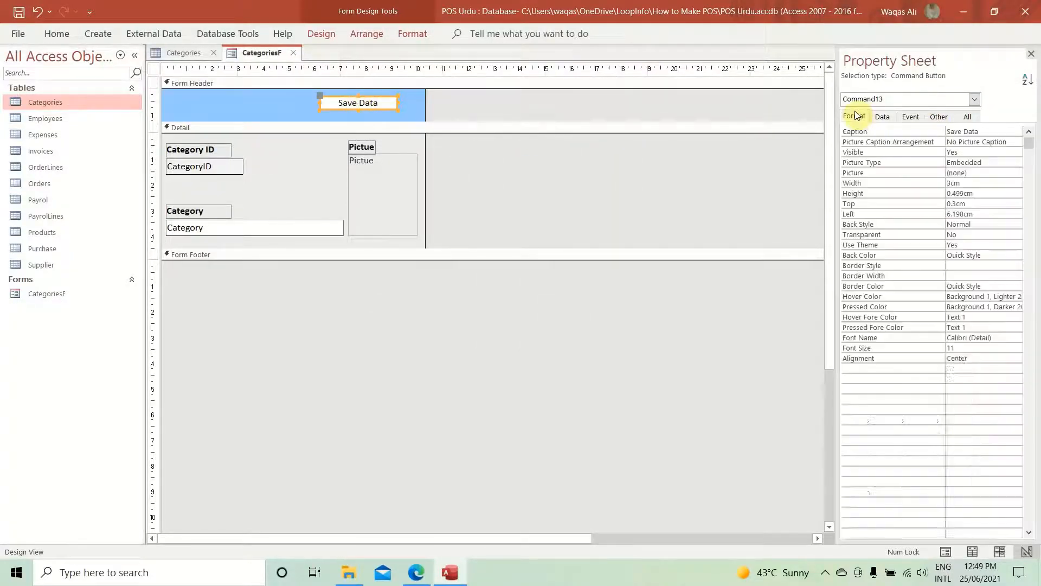
{"action": "double_click", "coordinate": [980, 191]}
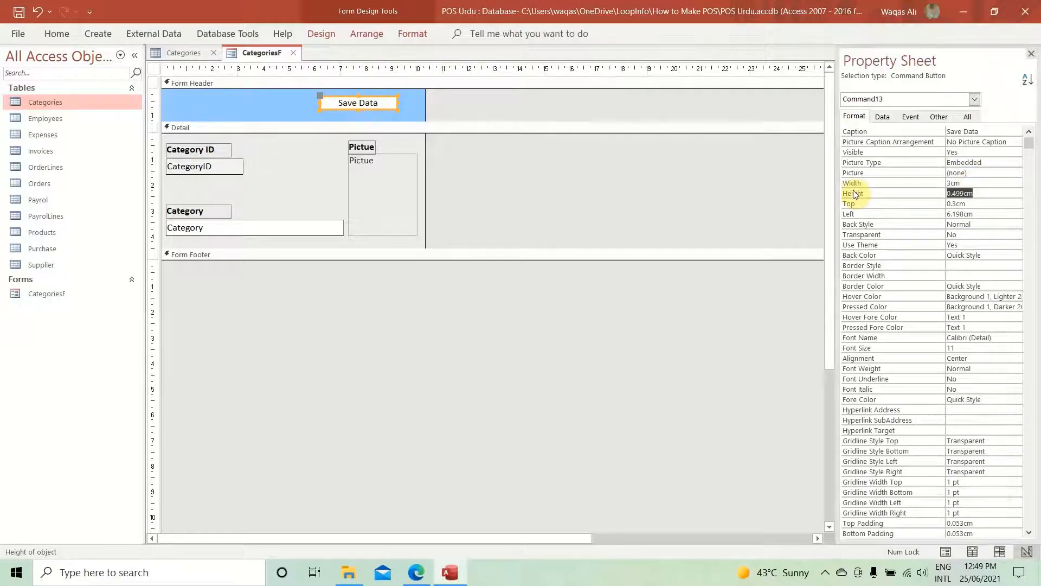
{"action": "type", "text": "0.6"}
{"action": "key", "text": "Return"}
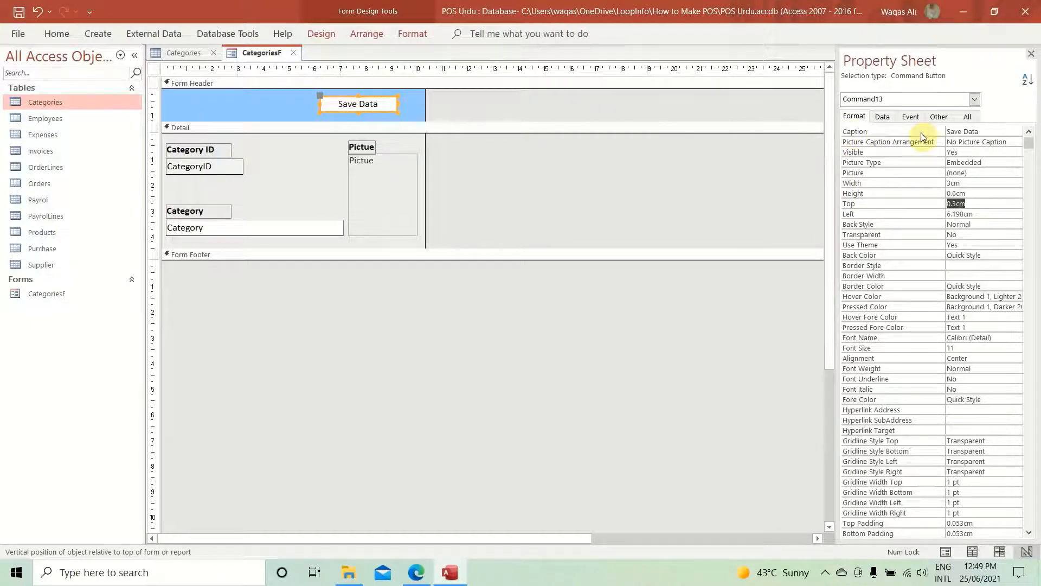
- Assign the built-in Save picture to the Save Data button
{"action": "left_click", "coordinate": [978, 172]}
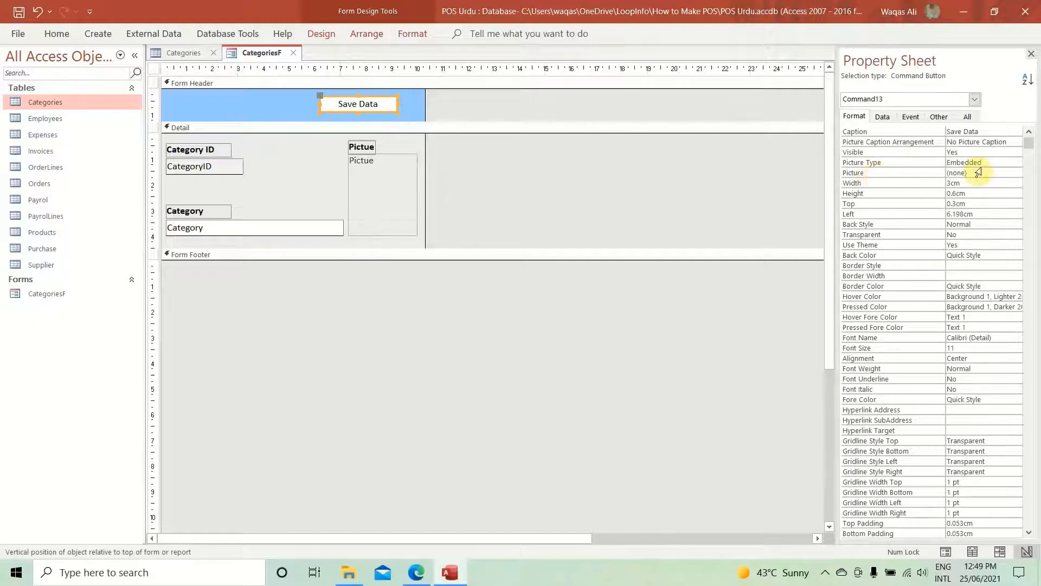
{"action": "left_click", "coordinate": [1017, 174]}
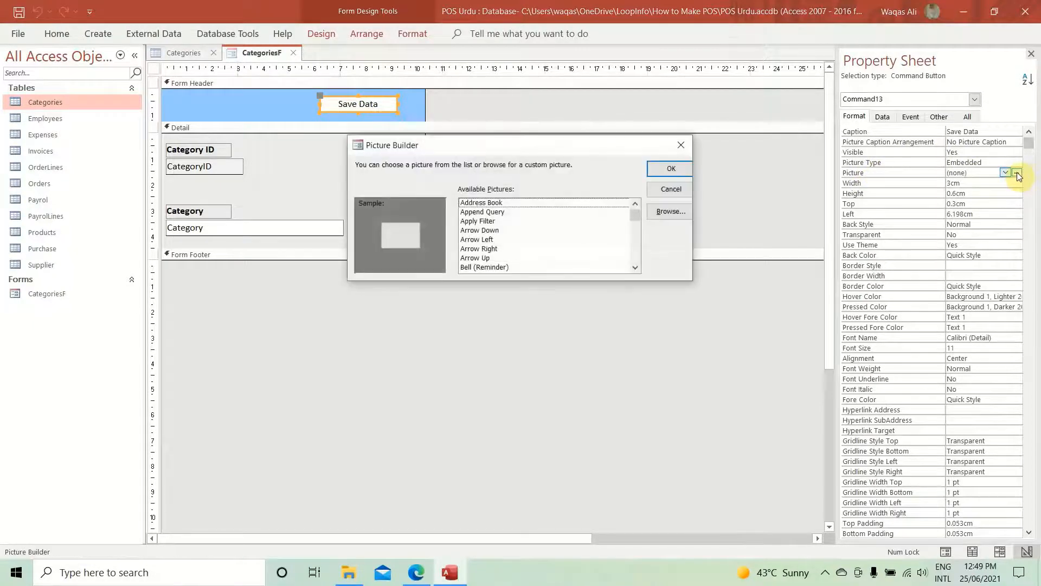
{"action": "left_click", "coordinate": [466, 213]}
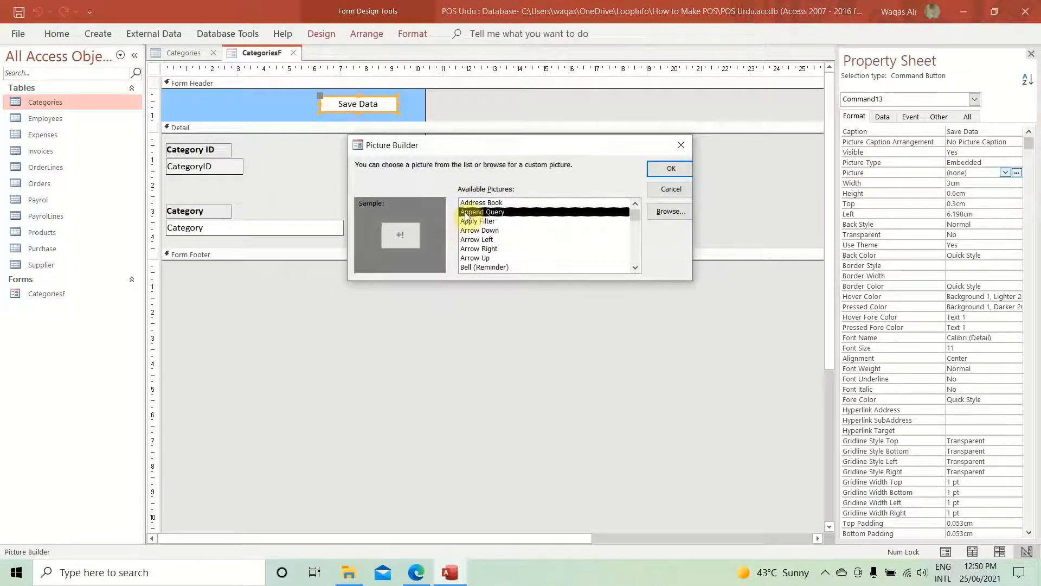
{"action": "key", "text": "s"}
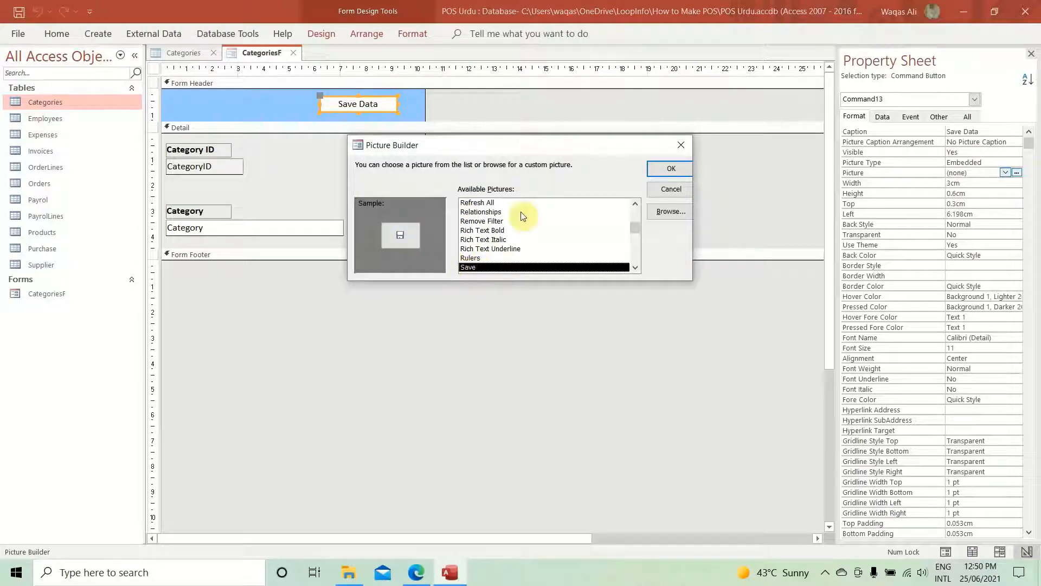
{"action": "left_click", "coordinate": [677, 169]}
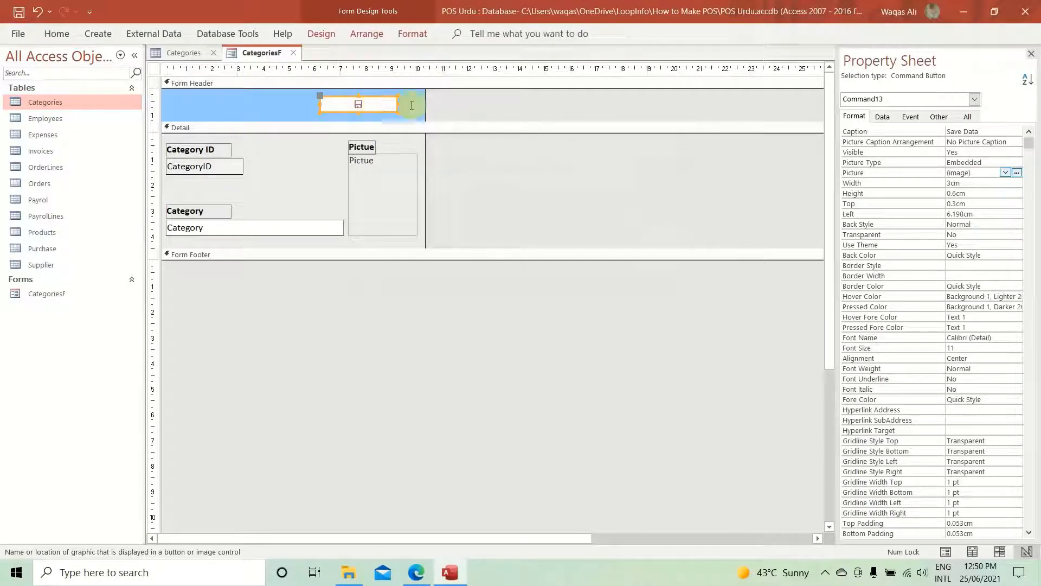
- Set the Save Data button's picture caption arrangement to General so the icon and caption appear together
{"action": "left_click", "coordinate": [1001, 143]}
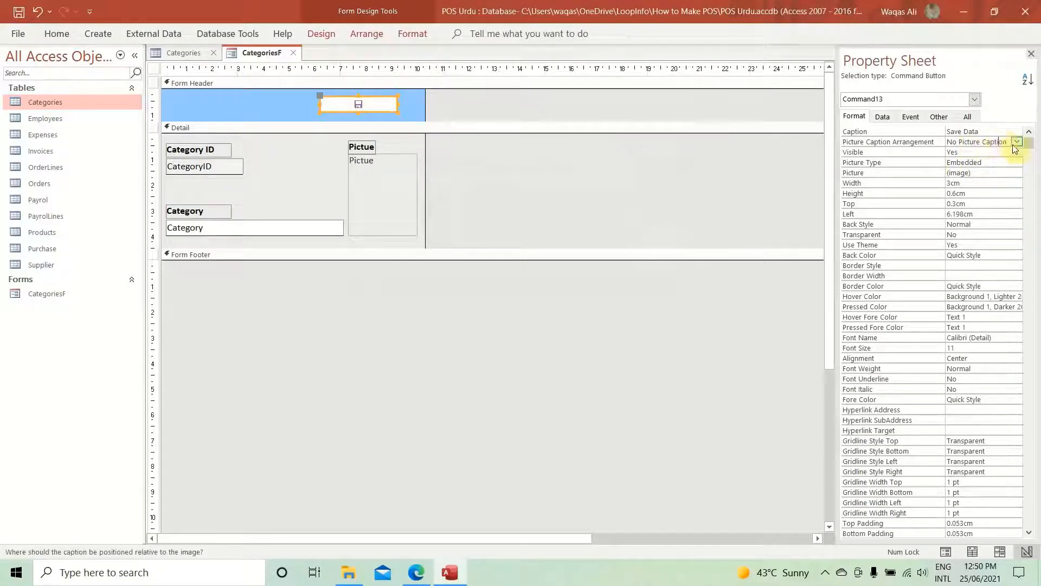
{"action": "left_click", "coordinate": [1018, 142]}
{"action": "left_click", "coordinate": [993, 162]}
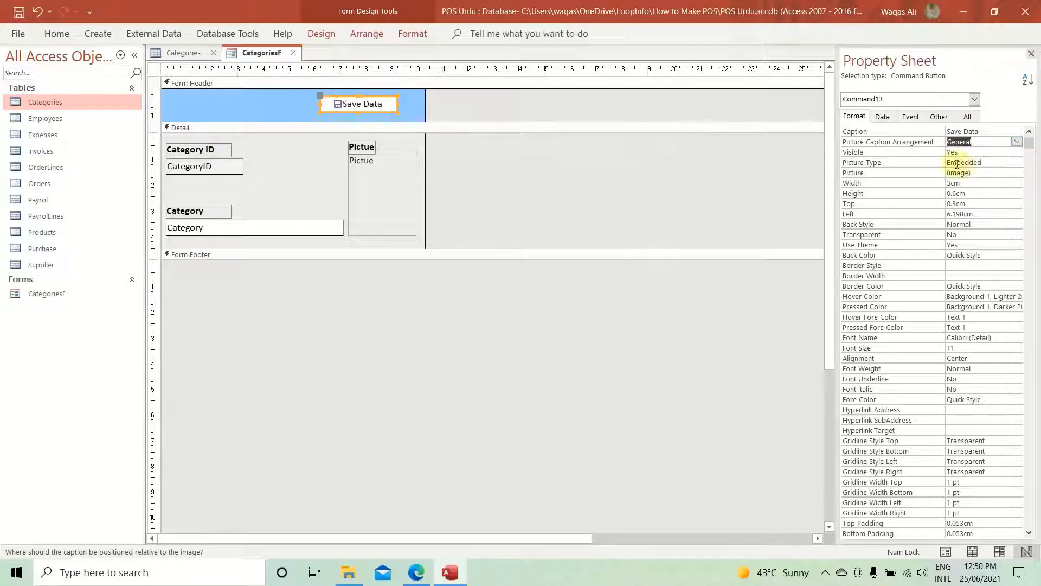
{"action": "left_click", "coordinate": [340, 105]}
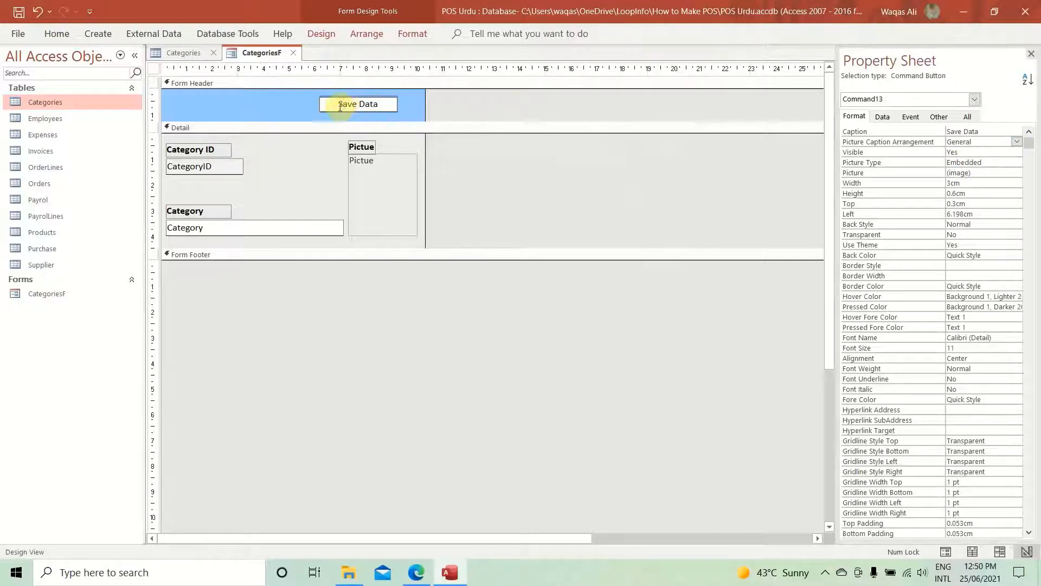
{"action": "left_click", "coordinate": [470, 103]}
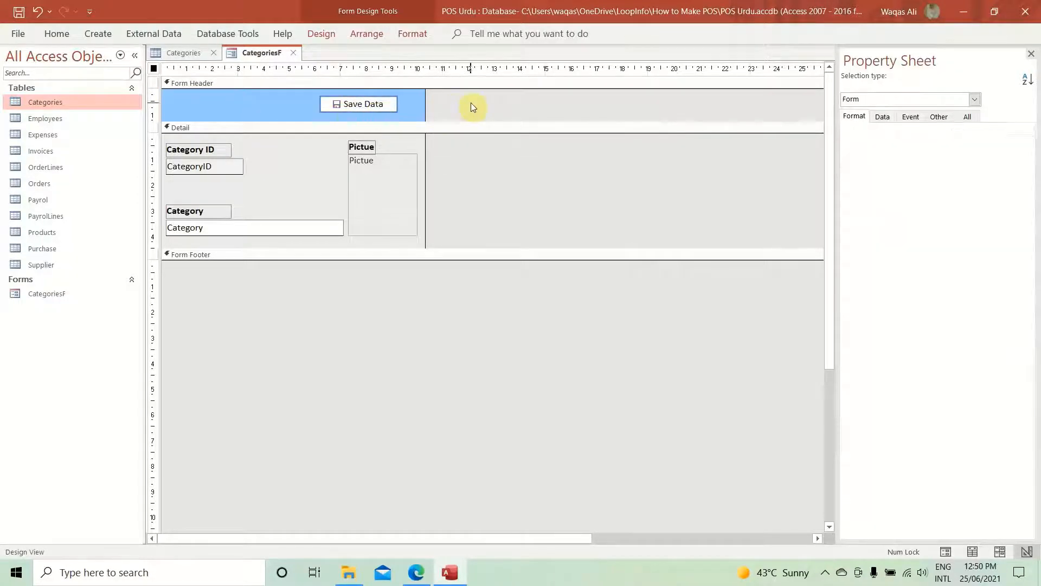
- Narrow the Save Data button to about 2.4 cm by bringing in its left edge
{"action": "left_click", "coordinate": [369, 105]}
{"action": "left_click_drag", "start_coordinate": [318, 103], "coordinate": [334, 104]}
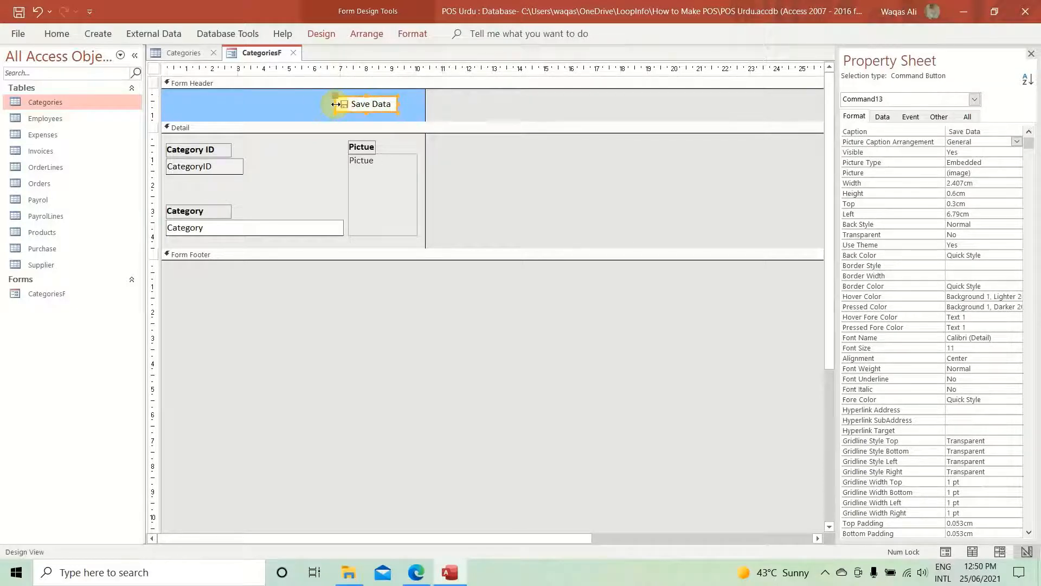
{"action": "left_click", "coordinate": [504, 108]}
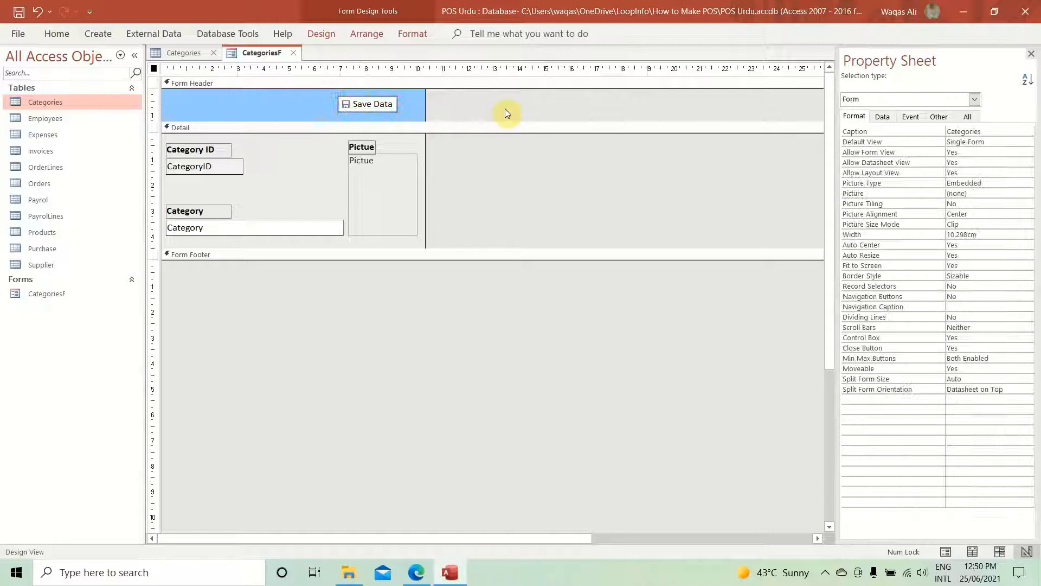
- Move the Save Data button to the right end of the header, about 7.7 cm from the left, and shorten the Form Header around it
{"action": "mouse_move", "coordinate": [356, 111]}
{"action": "left_mouse_down"}
{"action": "mouse_move", "coordinate": [381, 112]}
{"action": "mouse_move", "coordinate": [353, 117]}
{"action": "mouse_move", "coordinate": [404, 86]}
{"action": "mouse_move", "coordinate": [367, 113]}
{"action": "left_mouse_up"}
{"action": "left_click", "coordinate": [452, 97]}
{"action": "left_click", "coordinate": [367, 106]}
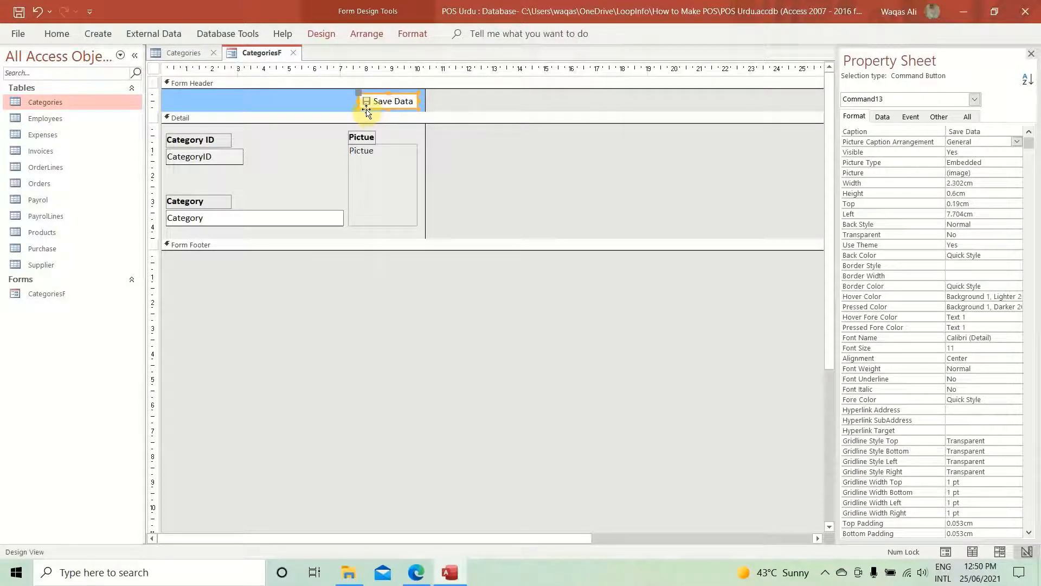
- Check the Save Data button's look on the Categories pop-up in Form View, then return the form to Design View
{"action": "right_click", "coordinate": [243, 56]}
{"action": "left_click", "coordinate": [246, 56]}
{"action": "right_click", "coordinate": [246, 55]}
{"action": "left_click", "coordinate": [255, 57]}
{"action": "right_click", "coordinate": [255, 56]}
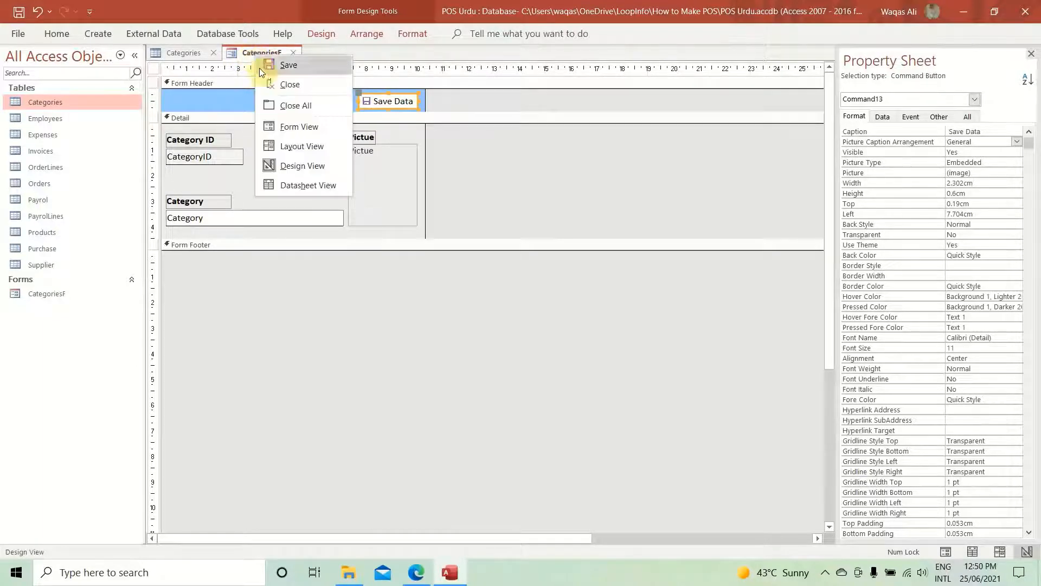
{"action": "left_click", "coordinate": [287, 129]}
{"action": "left_click_drag", "start_coordinate": [276, 83], "coordinate": [497, 177]}
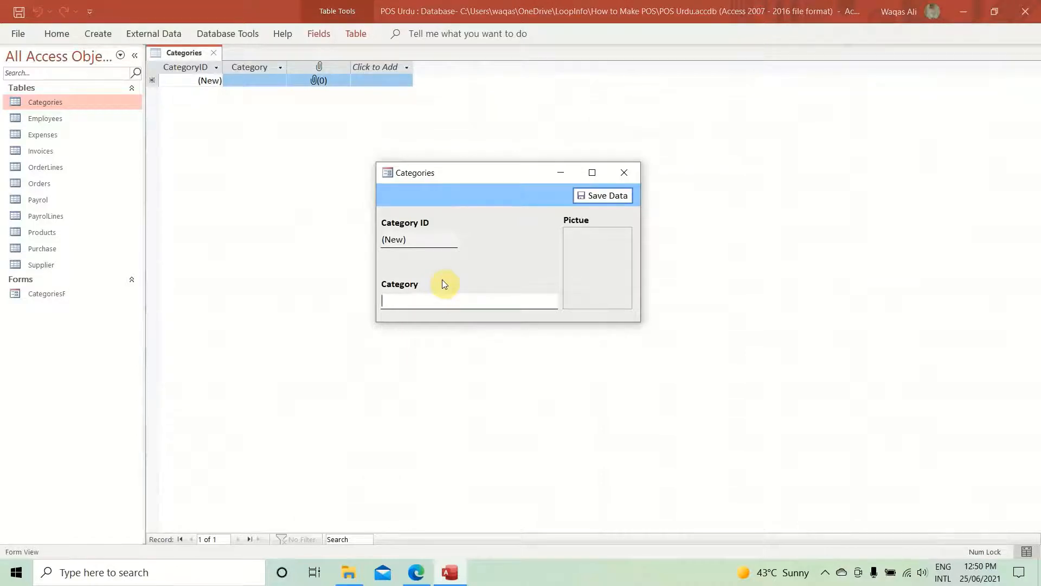
{"action": "right_click", "coordinate": [518, 176]}
{"action": "left_click", "coordinate": [531, 263]}
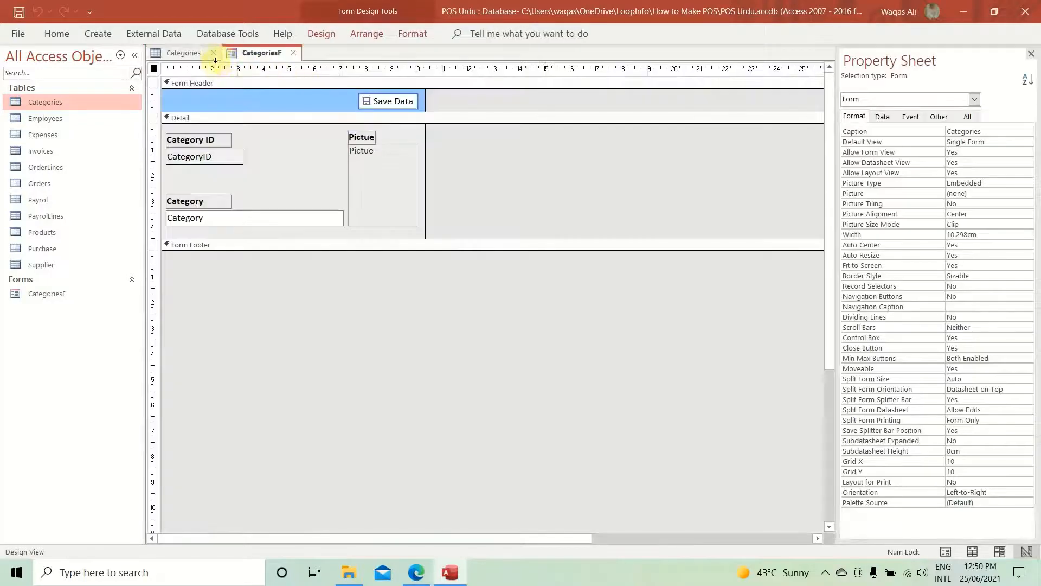
- Close the Categories table and display the CategoriesF form in Form View on its own
{"action": "left_click", "coordinate": [213, 55]}
{"action": "right_click", "coordinate": [178, 51]}
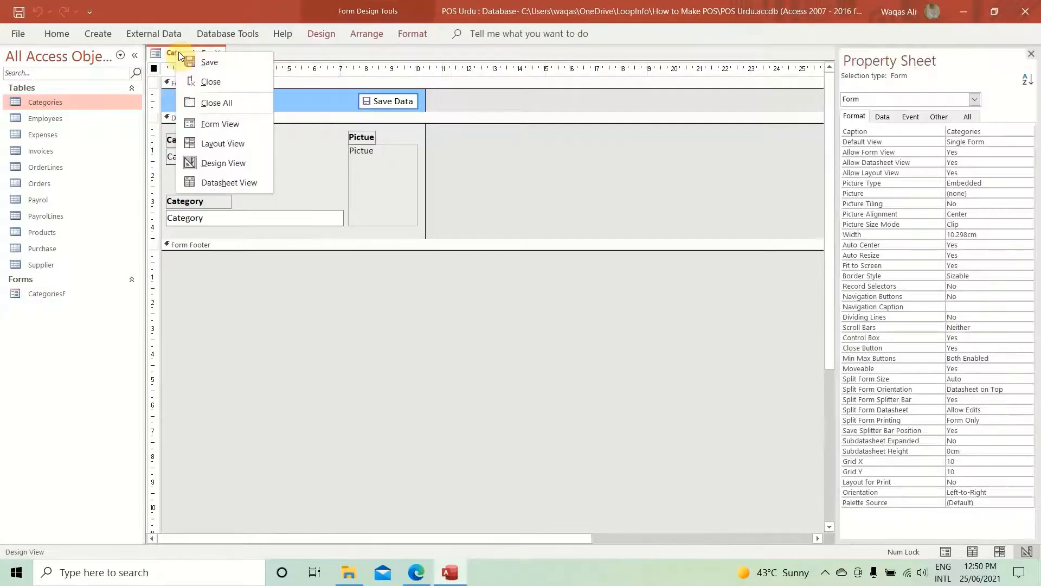
{"action": "left_click", "coordinate": [216, 123]}
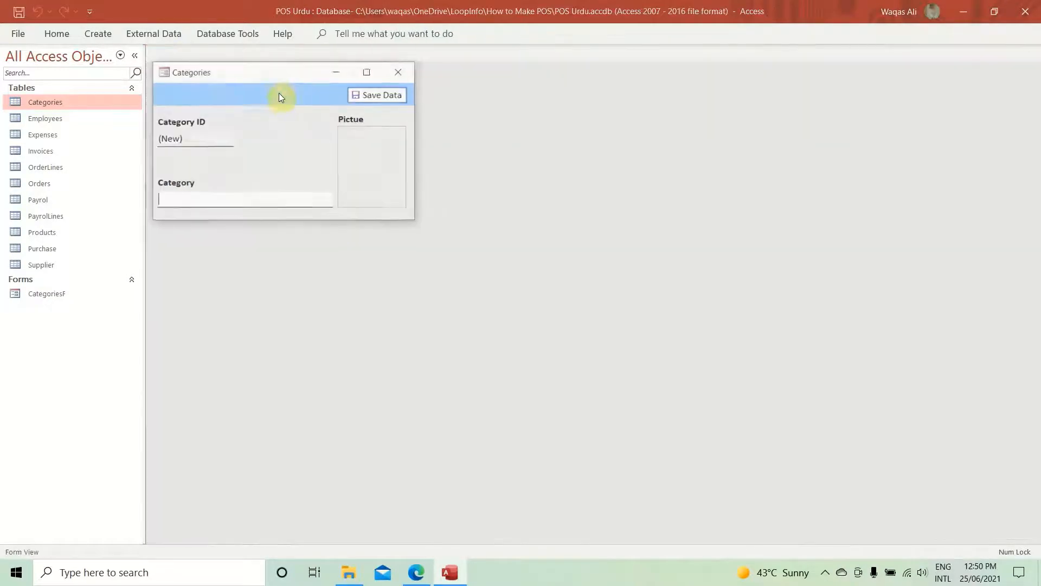
{"action": "left_click_drag", "start_coordinate": [272, 79], "coordinate": [363, 139]}
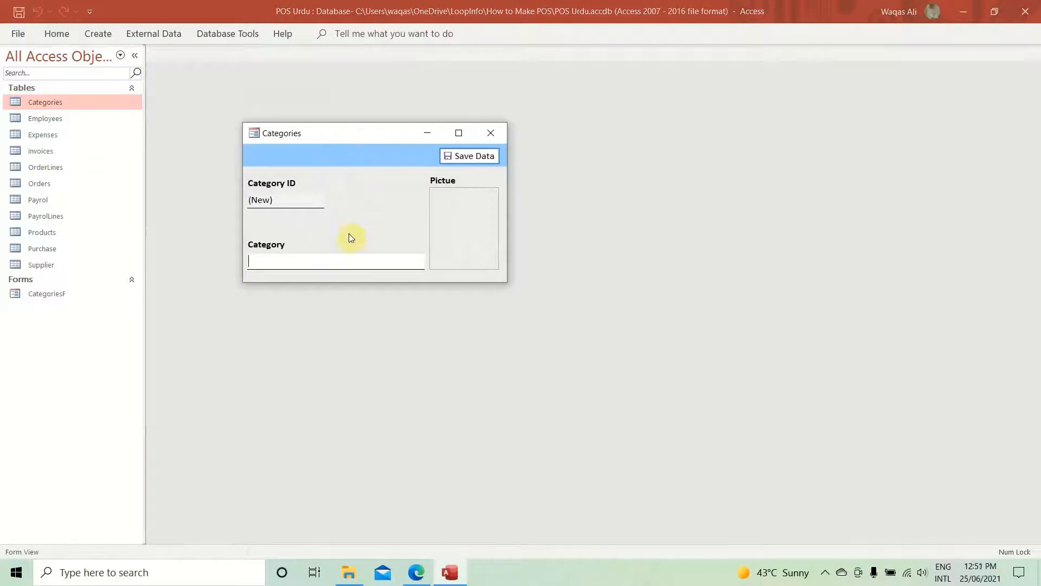
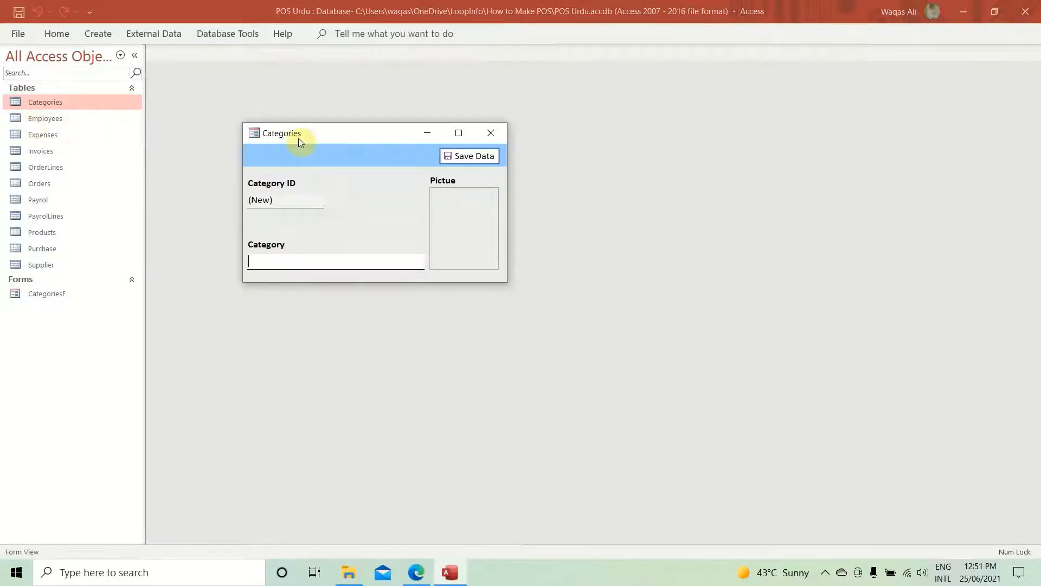
- Close the Categories pop-up, reopen CategoriesF from the forms list to check how it opens, and close it again
{"action": "key", "text": "ctrl+w"}
{"action": "left_click", "coordinate": [37, 296]}
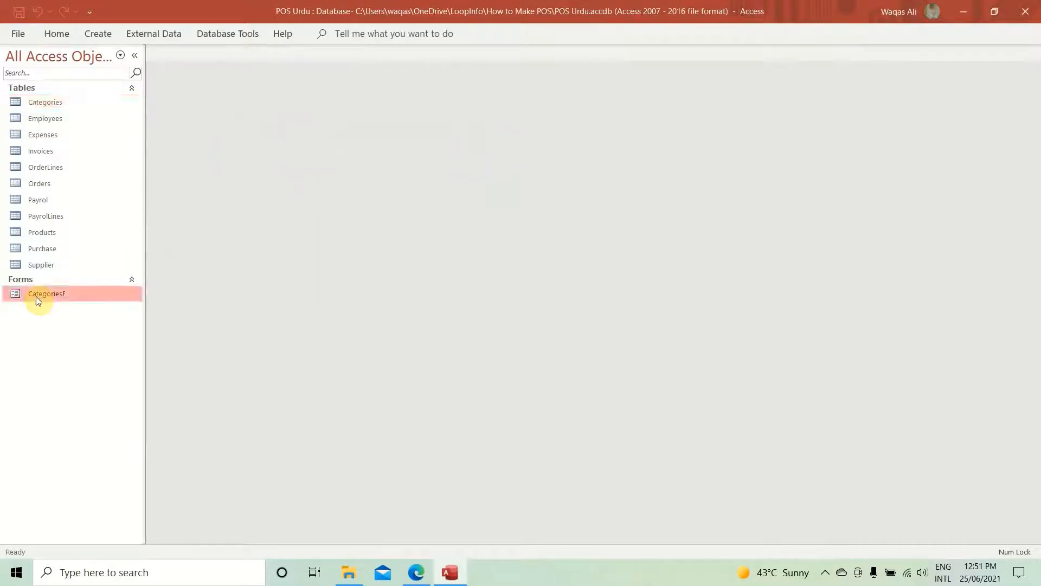
{"action": "double_click", "coordinate": [42, 297]}
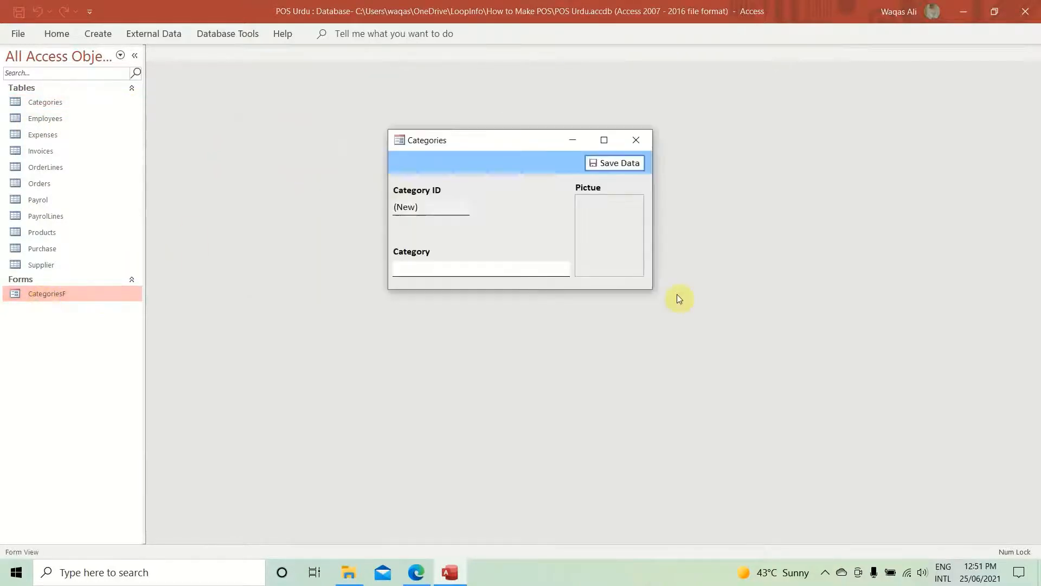
{"action": "left_click_drag", "start_coordinate": [474, 145], "coordinate": [460, 179]}
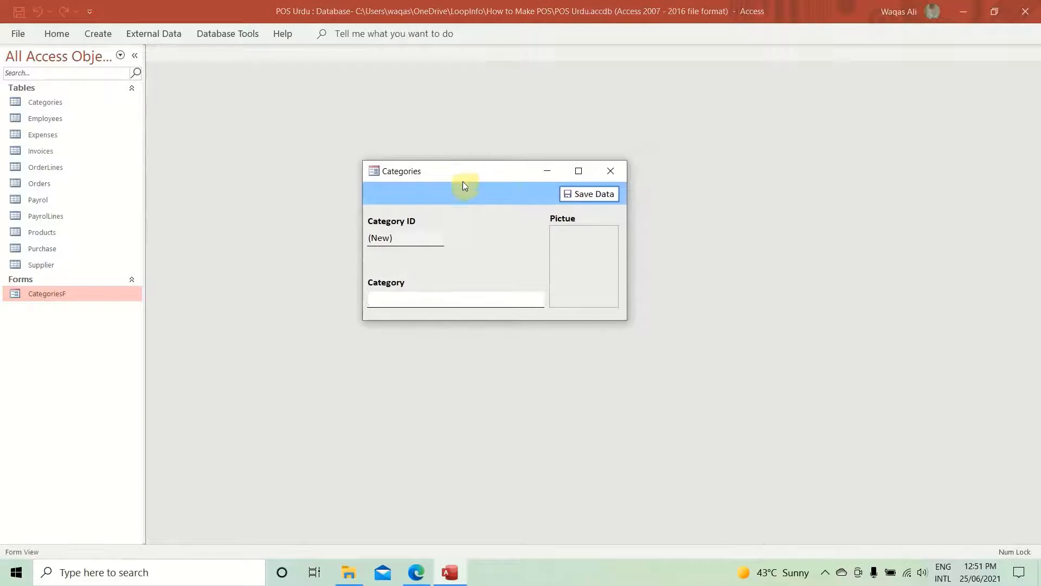
{"action": "left_click", "coordinate": [610, 173]}
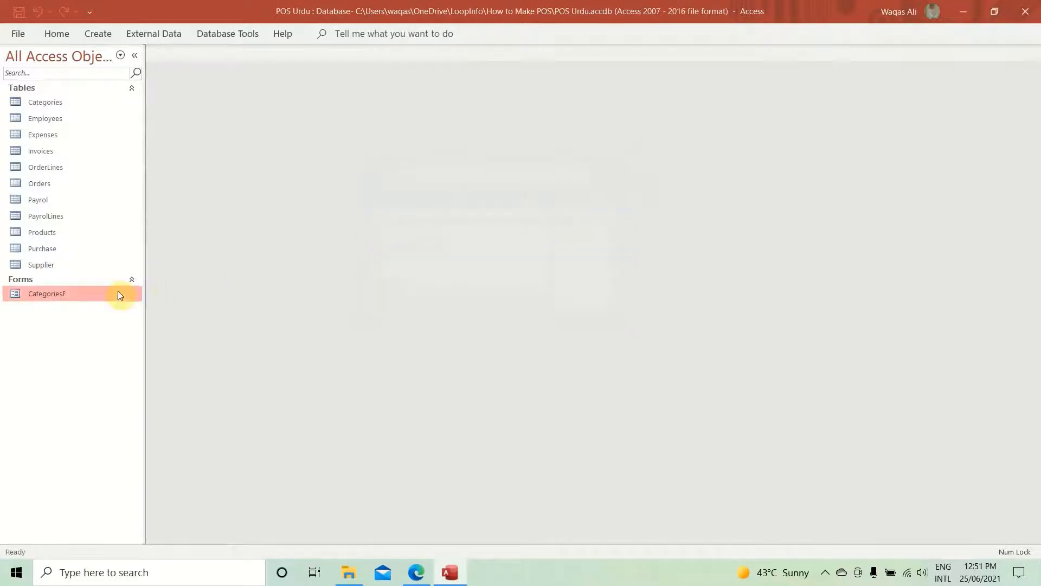
- Copy the CategoriesF form and start pasting it as a new form
{"action": "right_click", "coordinate": [84, 294]}
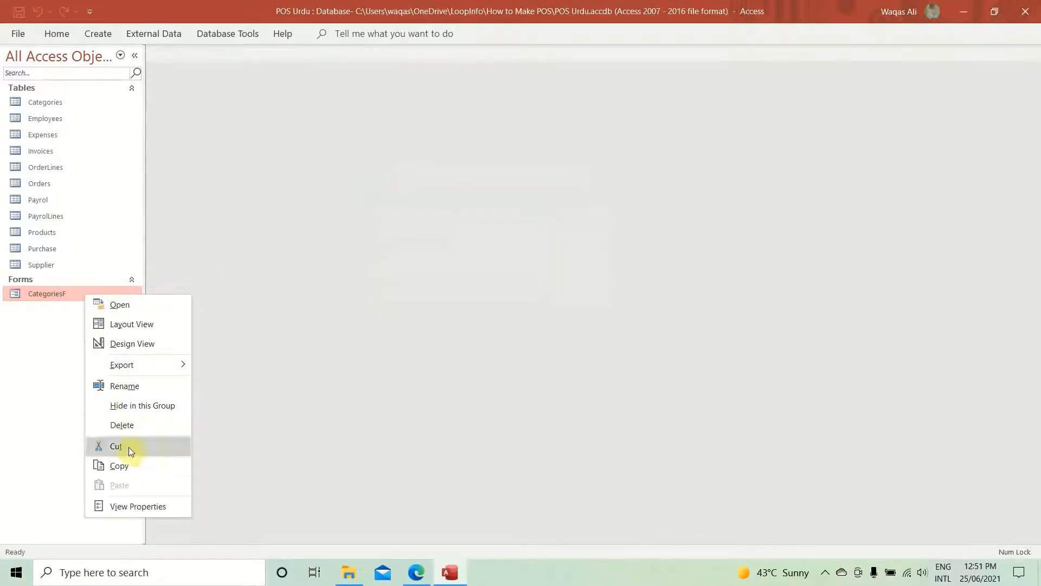
{"action": "left_click", "coordinate": [130, 465]}
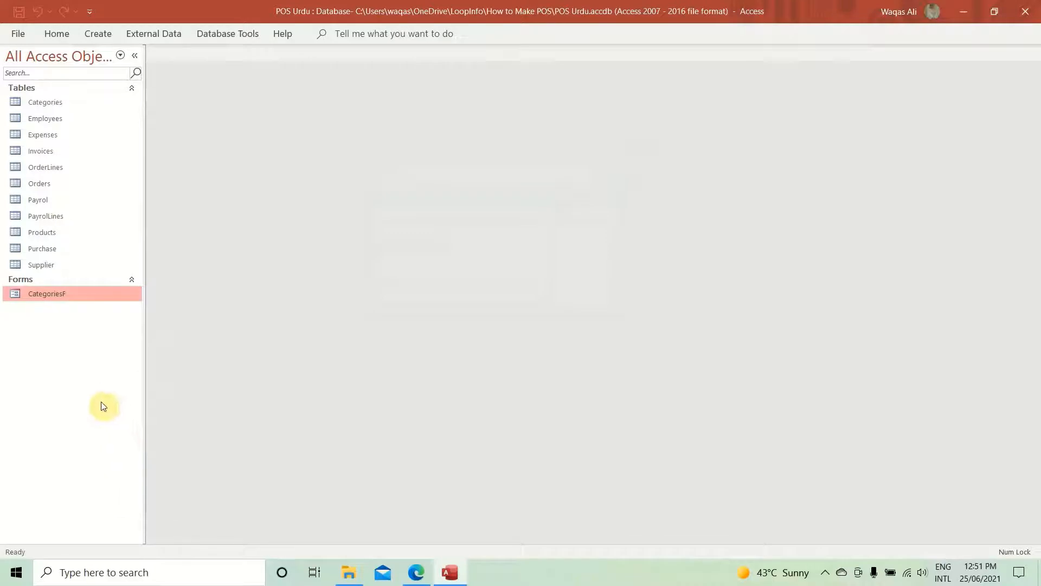
{"action": "key", "text": "ctrl+v"}
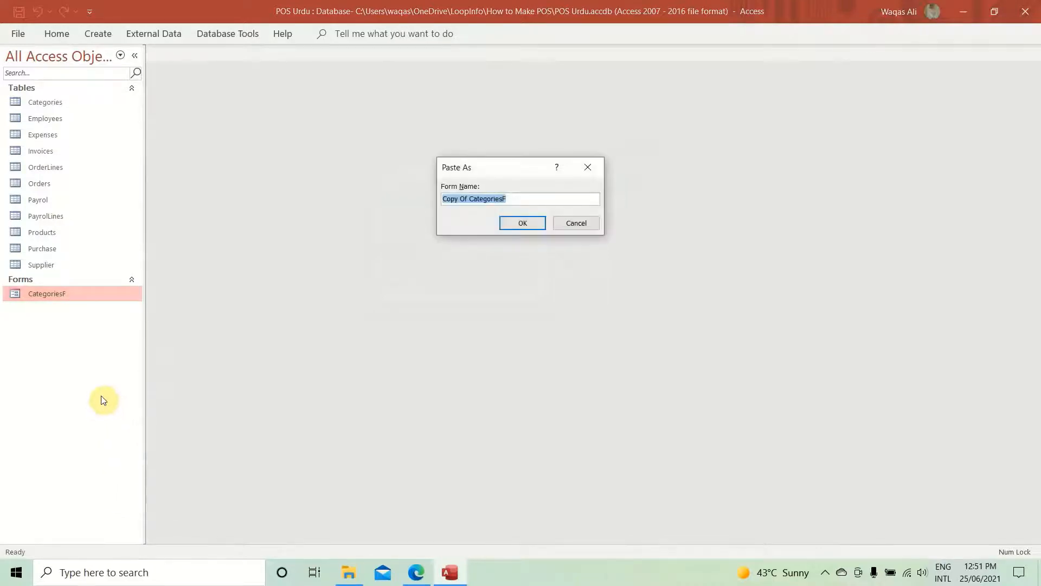
- Paste the copied categories form under the name EmployeesF
{"action": "left_click", "coordinate": [500, 198]}
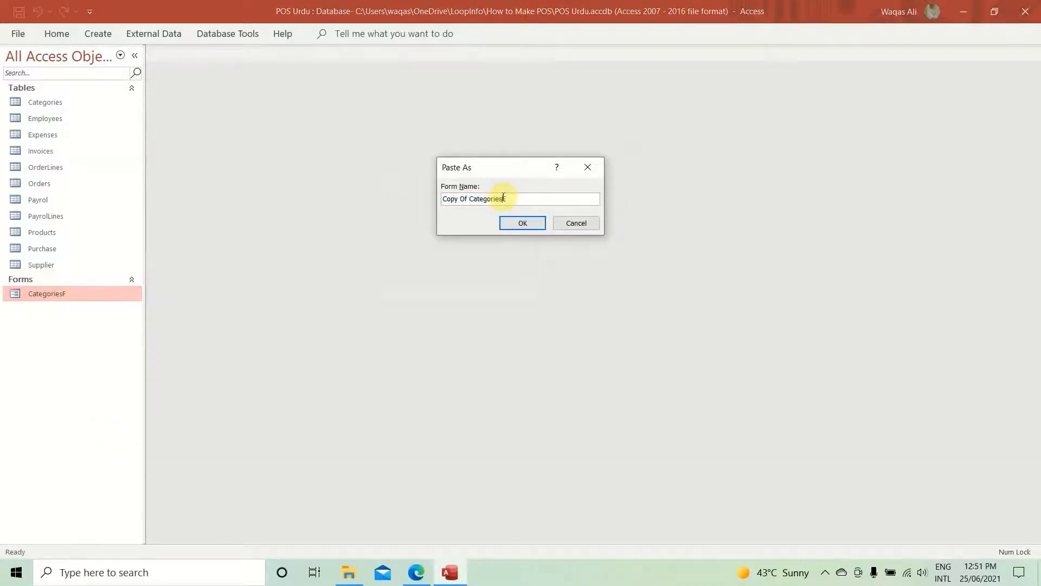
{"action": "left_click_drag", "start_coordinate": [501, 196], "coordinate": [333, 196]}
{"action": "type", "text": "Employe"}
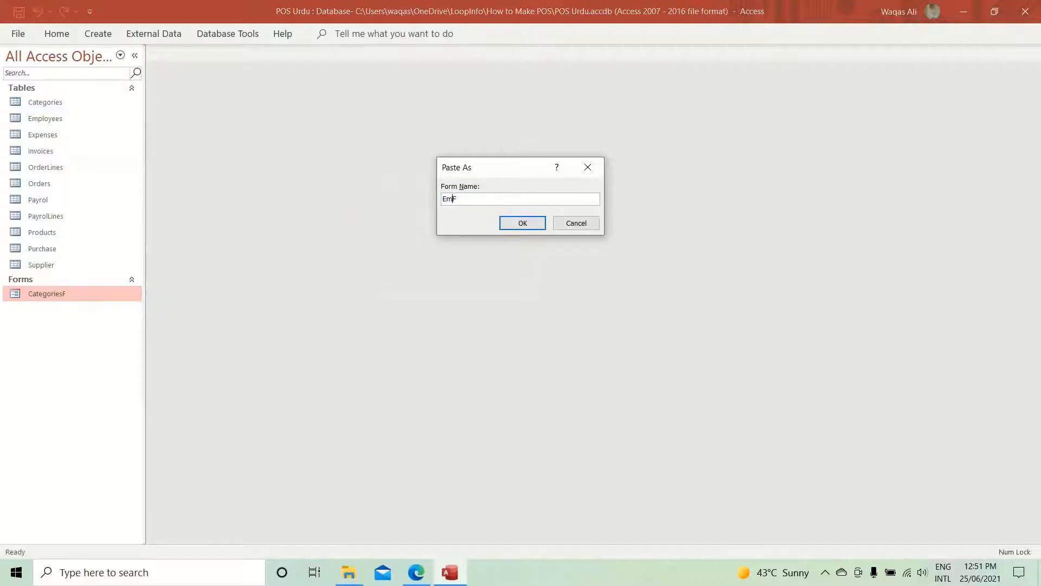
{"action": "type", "text": "es"}
{"action": "key", "text": "Return"}
- Open the EmployeesF form in Design View and delete the Pictue control together with its label
{"action": "left_click", "coordinate": [50, 312]}
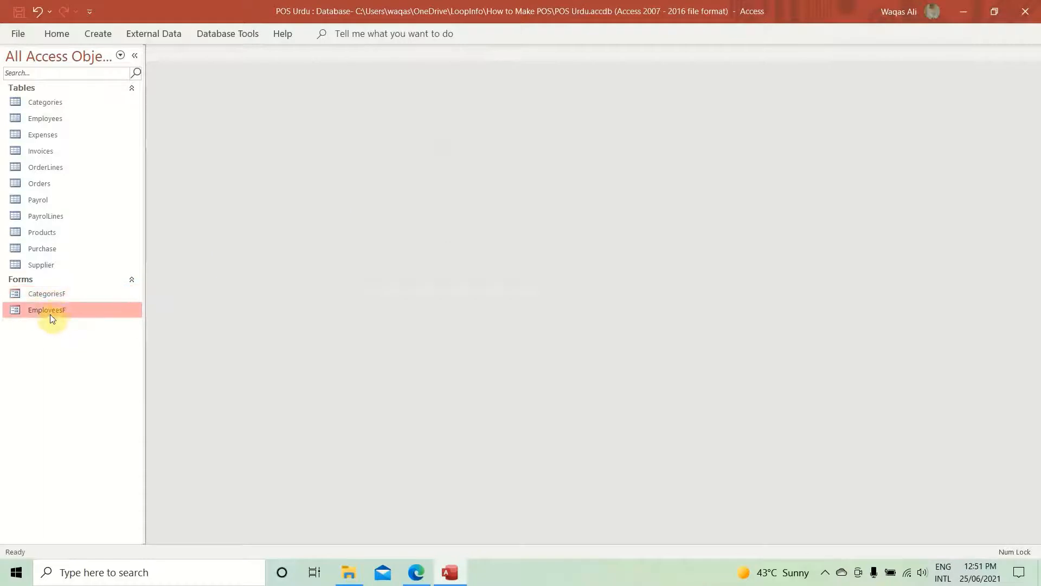
{"action": "right_click", "coordinate": [54, 310]}
{"action": "left_click", "coordinate": [93, 359]}
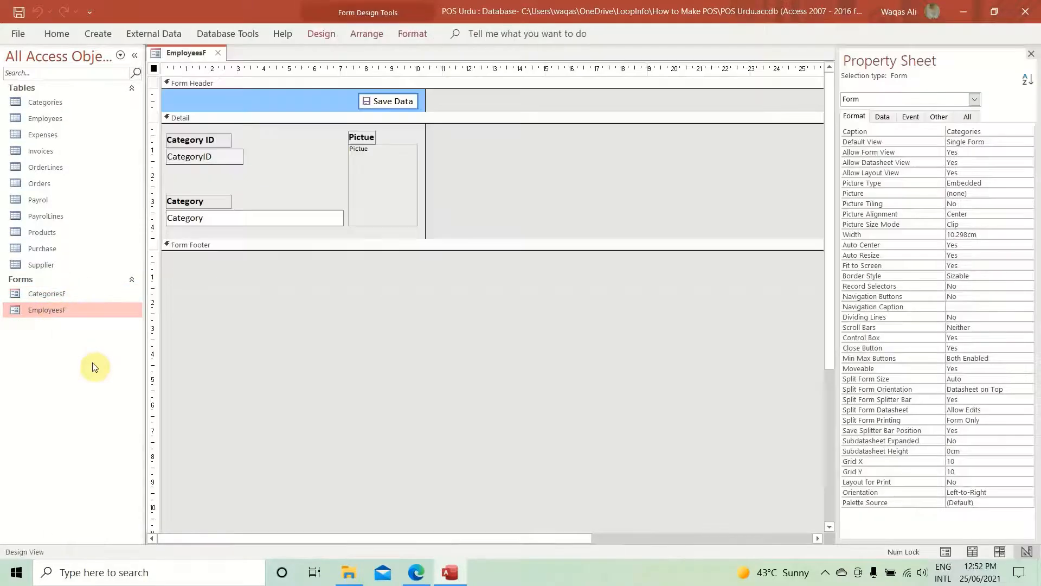
{"action": "left_click_drag", "start_coordinate": [397, 126], "coordinate": [356, 243]}
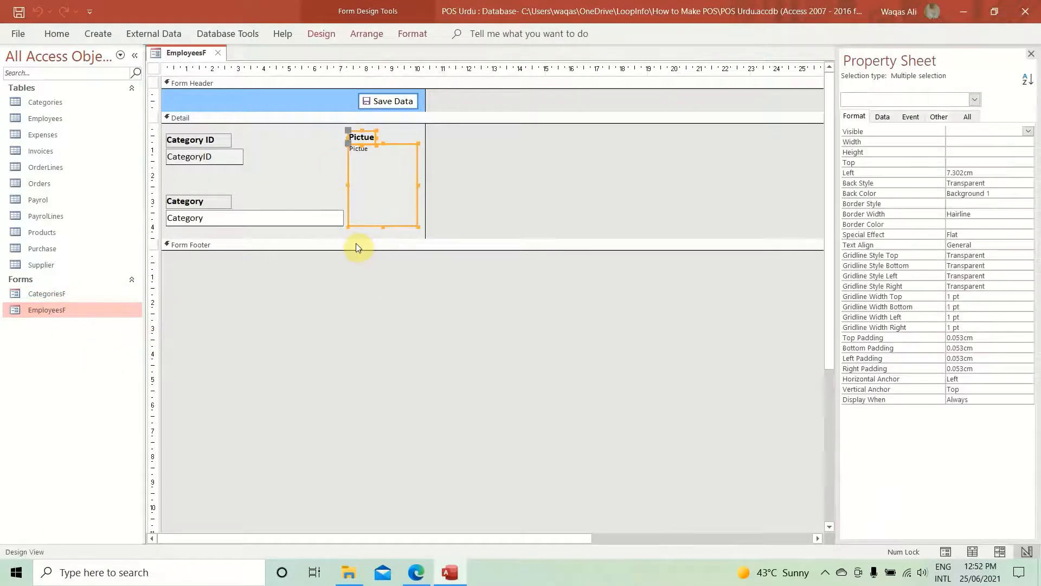
{"action": "key", "text": "Delete"}
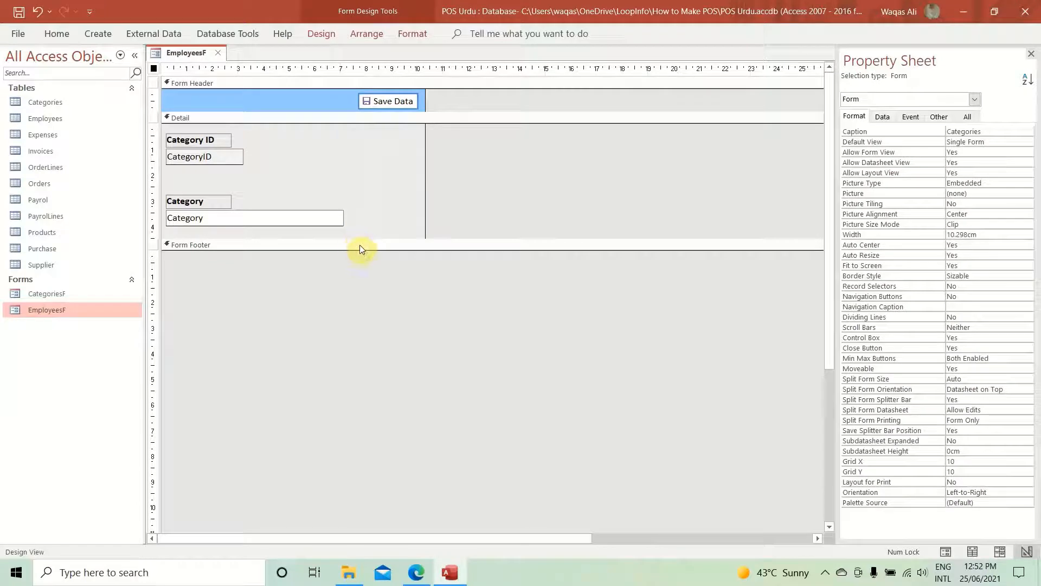
- Set the form's record source to the Employees table and save the form
{"action": "left_click", "coordinate": [883, 117]}
{"action": "left_click", "coordinate": [966, 131]}
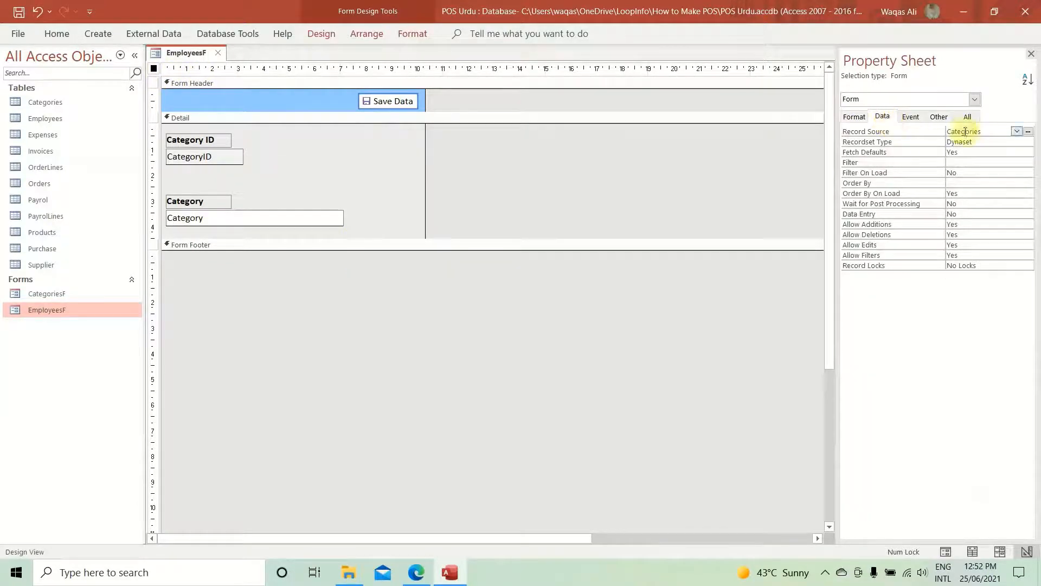
{"action": "left_click", "coordinate": [1016, 131]}
{"action": "left_click", "coordinate": [1006, 152]}
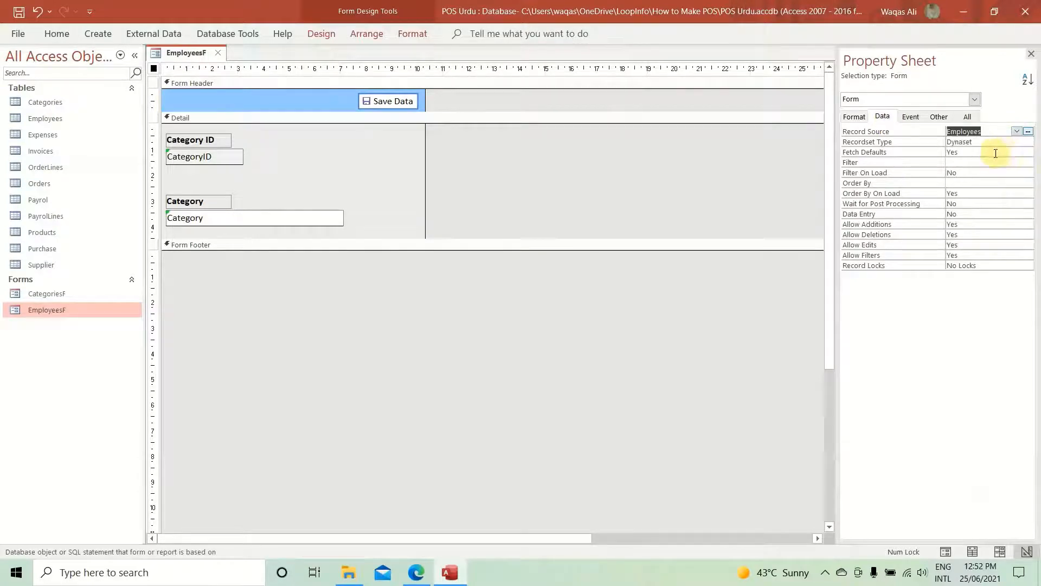
{"action": "right_click", "coordinate": [179, 54]}
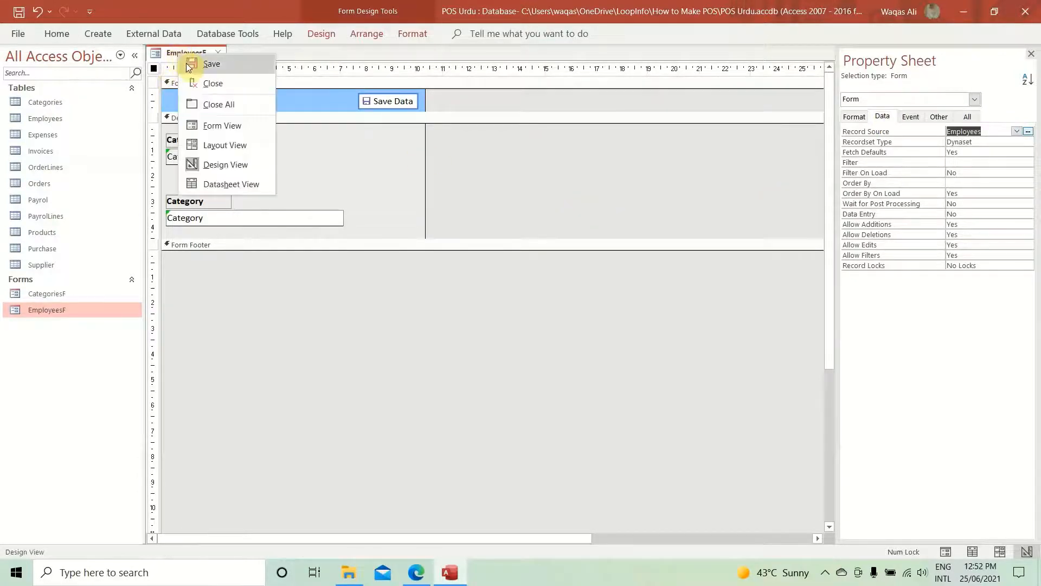
{"action": "left_click", "coordinate": [187, 63]}
{"action": "right_click", "coordinate": [172, 59]}
{"action": "left_click", "coordinate": [187, 69]}
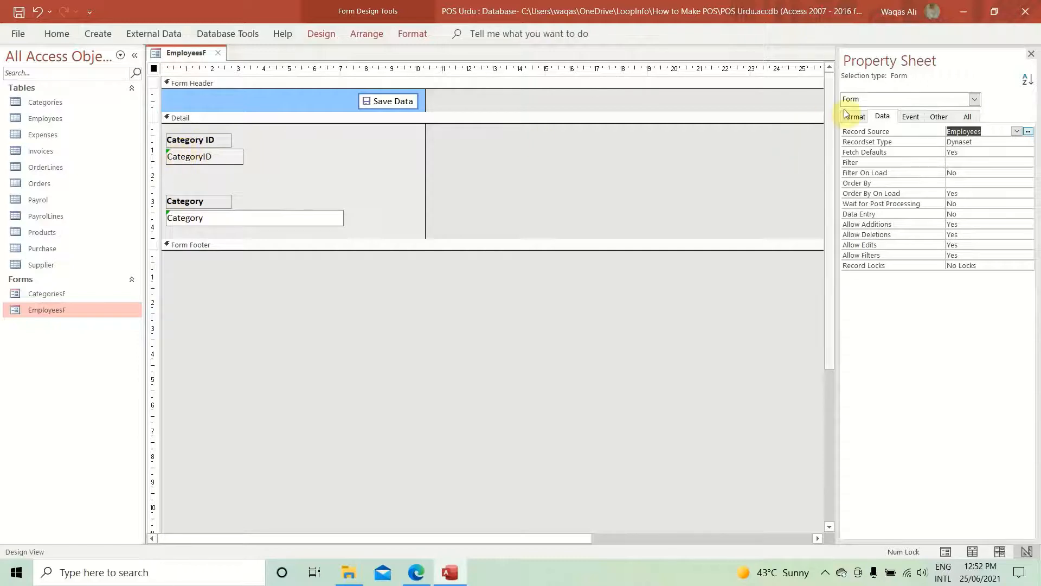
{"action": "left_click", "coordinate": [982, 134]}
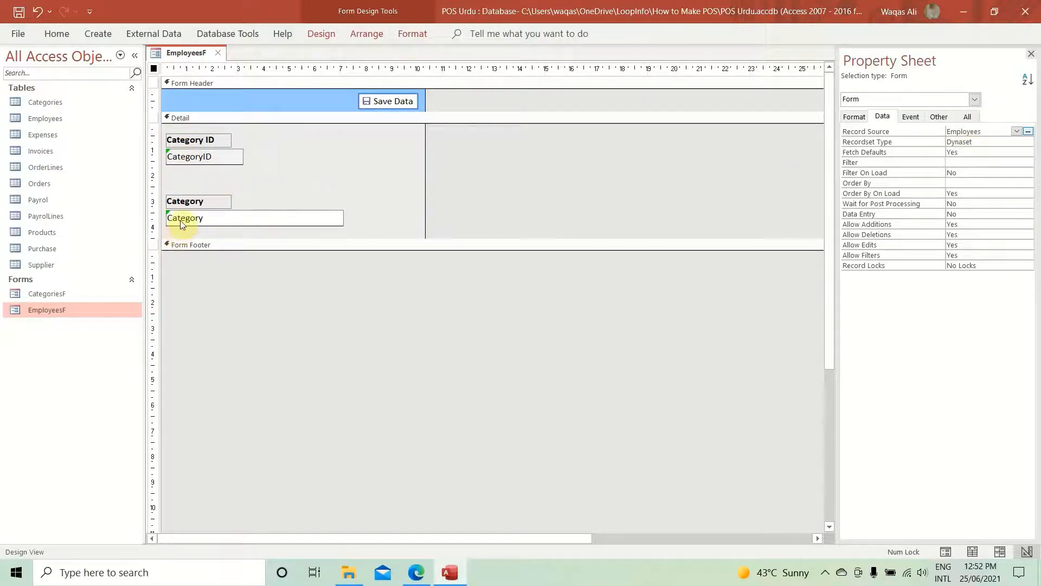
- Bind the CategoryID text box to the EmpID field and name the control EmpID
{"action": "left_click", "coordinate": [197, 157]}
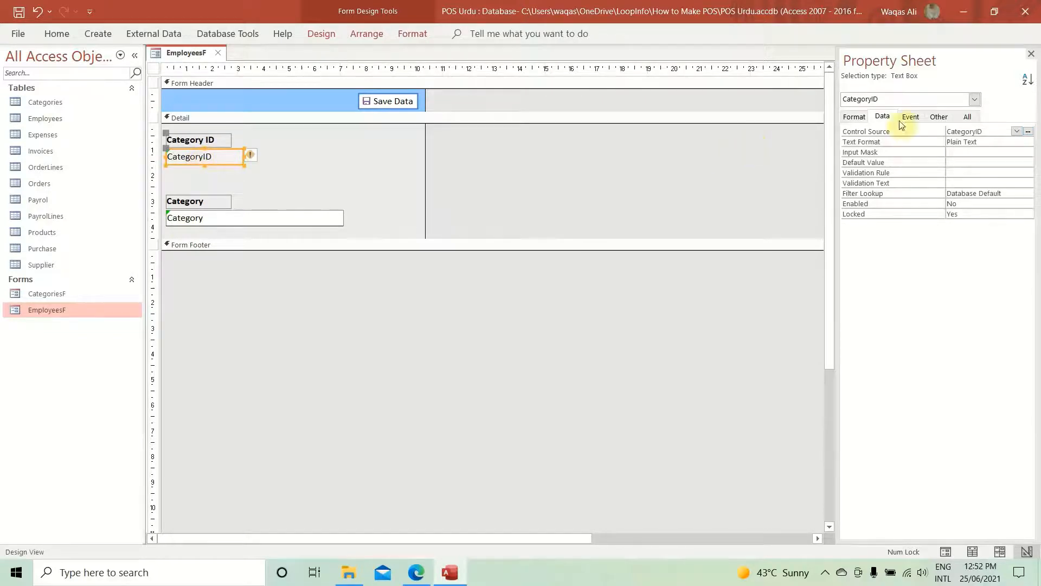
{"action": "left_click", "coordinate": [1016, 131]}
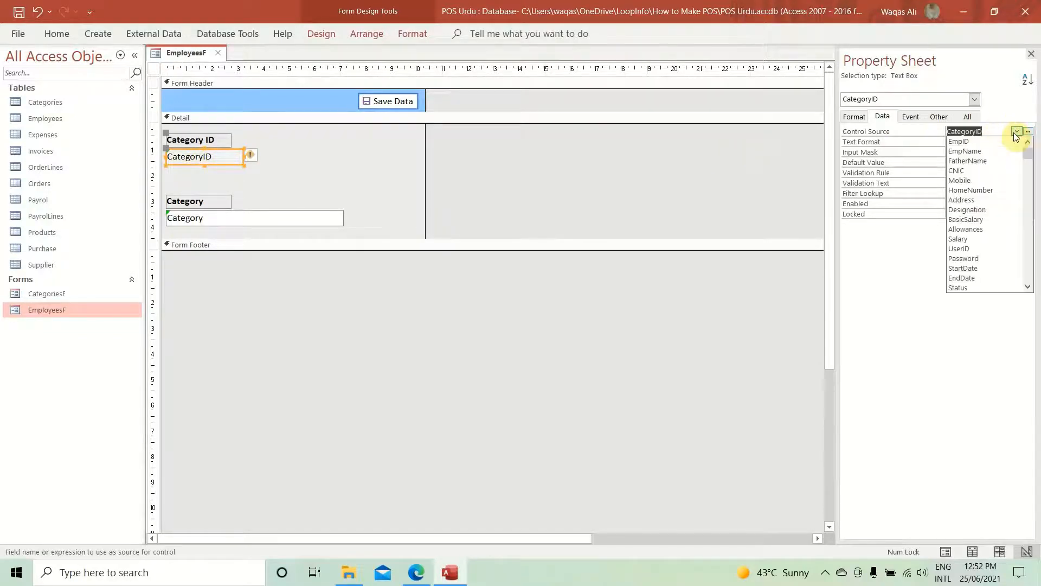
{"action": "left_click", "coordinate": [971, 143]}
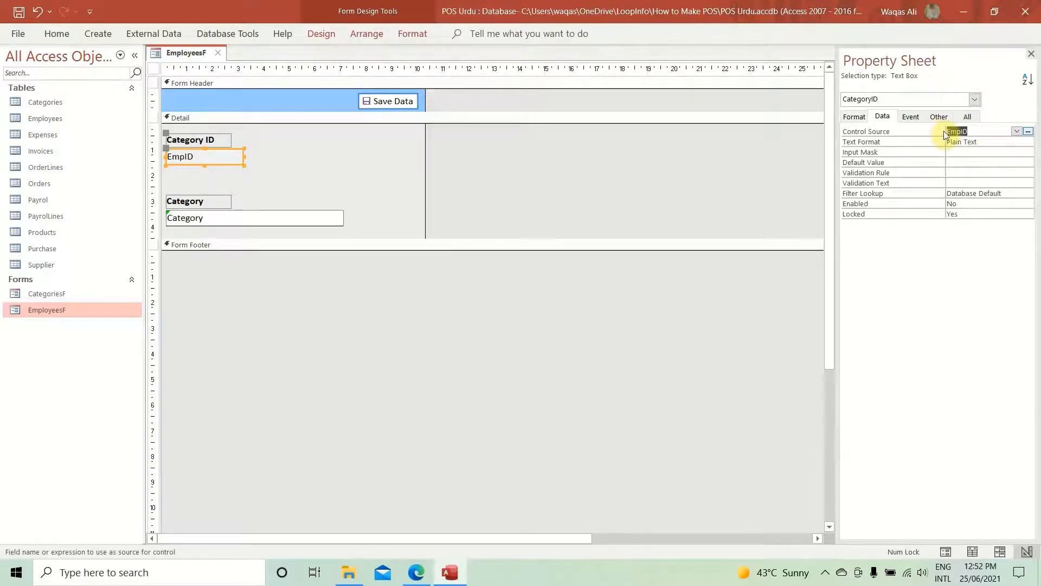
{"action": "left_click", "coordinate": [939, 117]}
{"action": "type", "text": "EmpID"}
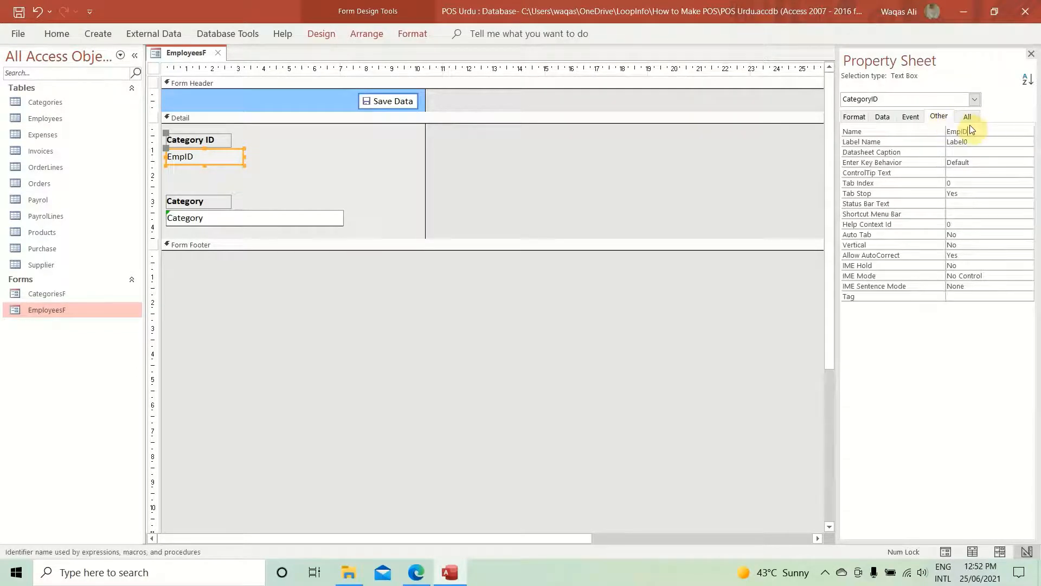
{"action": "key", "text": "Return"}
- Change the Category ID label's text to Employee ID
{"action": "left_click", "coordinate": [187, 140]}
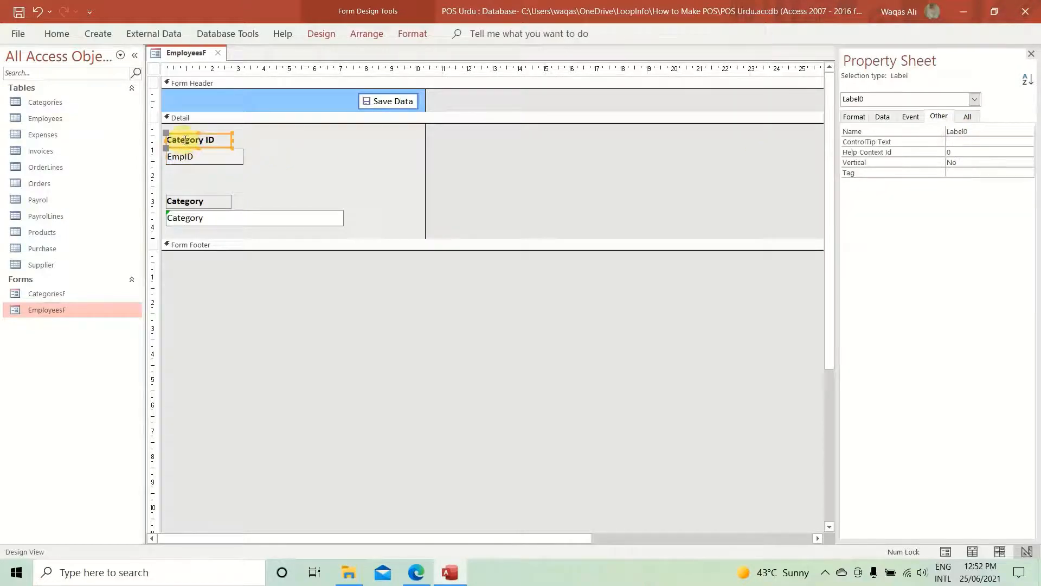
{"action": "double_click", "coordinate": [187, 140]}
{"action": "type", "text": "Employee"}
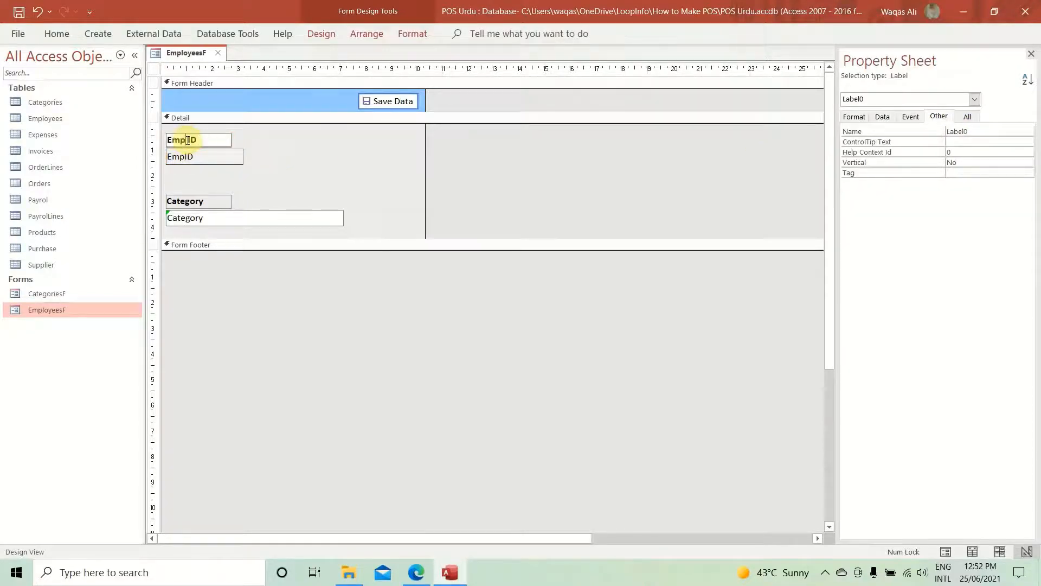
{"action": "key", "text": "Return"}
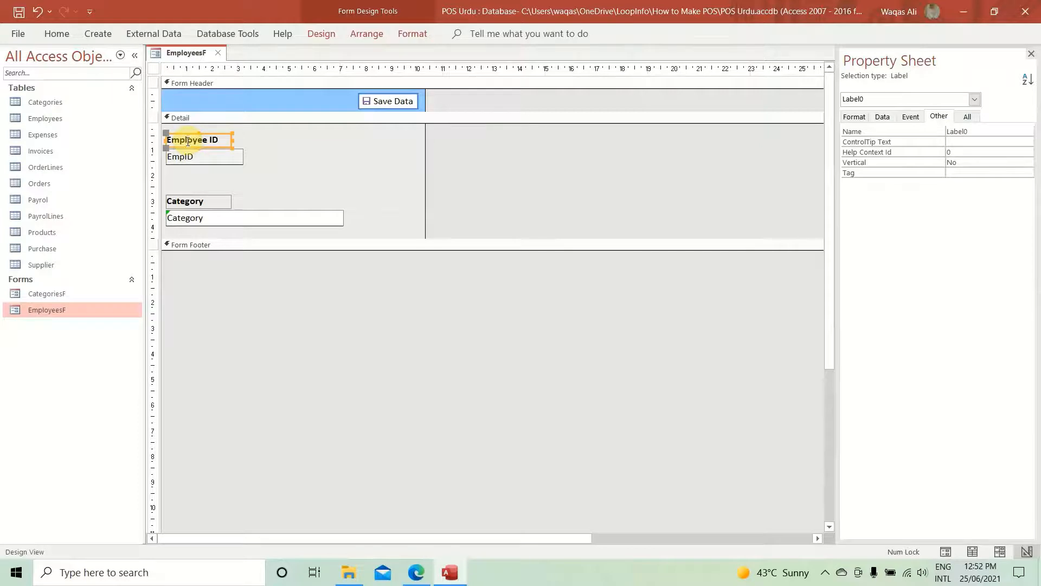
- Bind the Category text box to the EmpName field and name the control EmpName
{"action": "left_click", "coordinate": [232, 217]}
{"action": "left_click", "coordinate": [883, 116]}
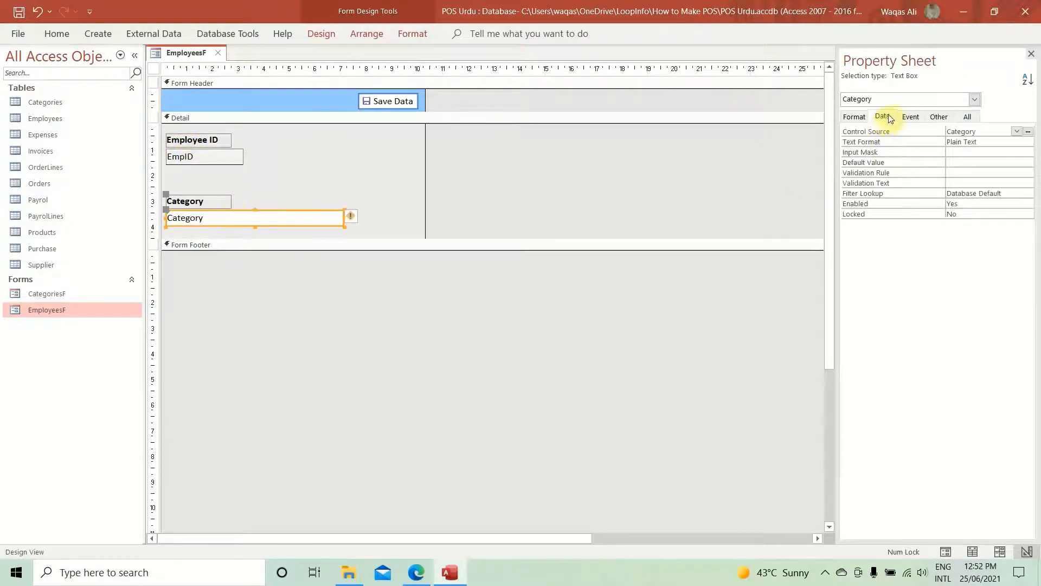
{"action": "left_click", "coordinate": [1017, 131]}
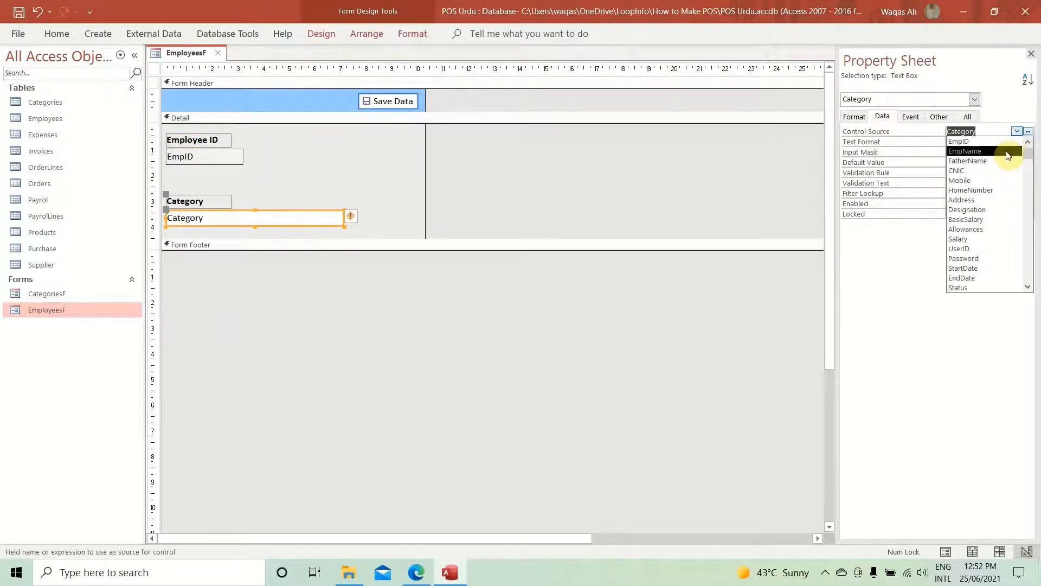
{"action": "left_click", "coordinate": [1006, 152]}
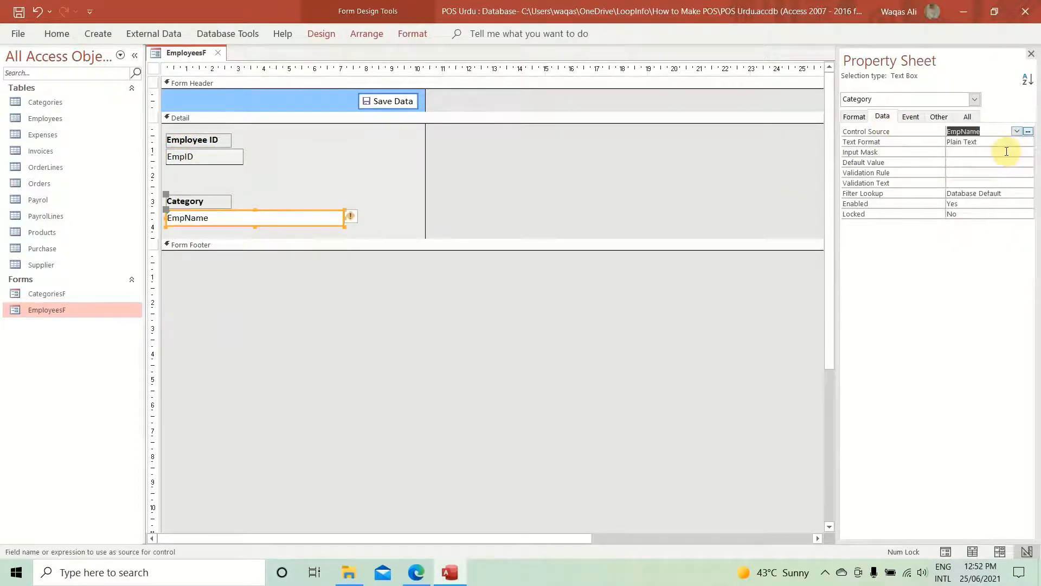
{"action": "left_click", "coordinate": [931, 117]}
{"action": "double_click", "coordinate": [975, 131]}
{"action": "type", "text": "EmpName"}
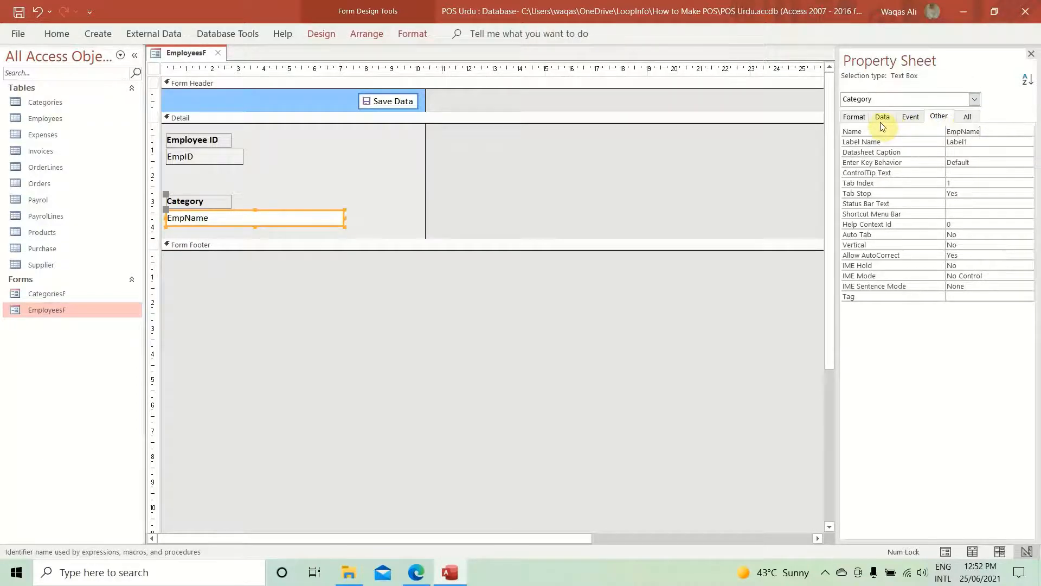
{"action": "key", "text": "Return"}
- Change the Category label's text to Employee Name and move the label and its text box beside the Employee ID field
{"action": "left_click", "coordinate": [185, 202]}
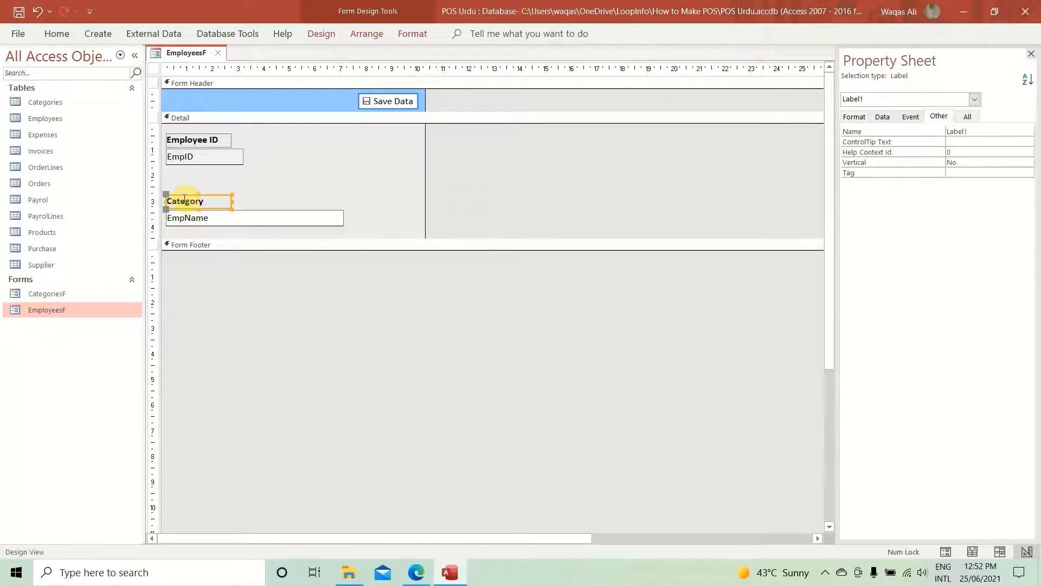
{"action": "double_click", "coordinate": [185, 200]}
{"action": "type", "text": "E"}
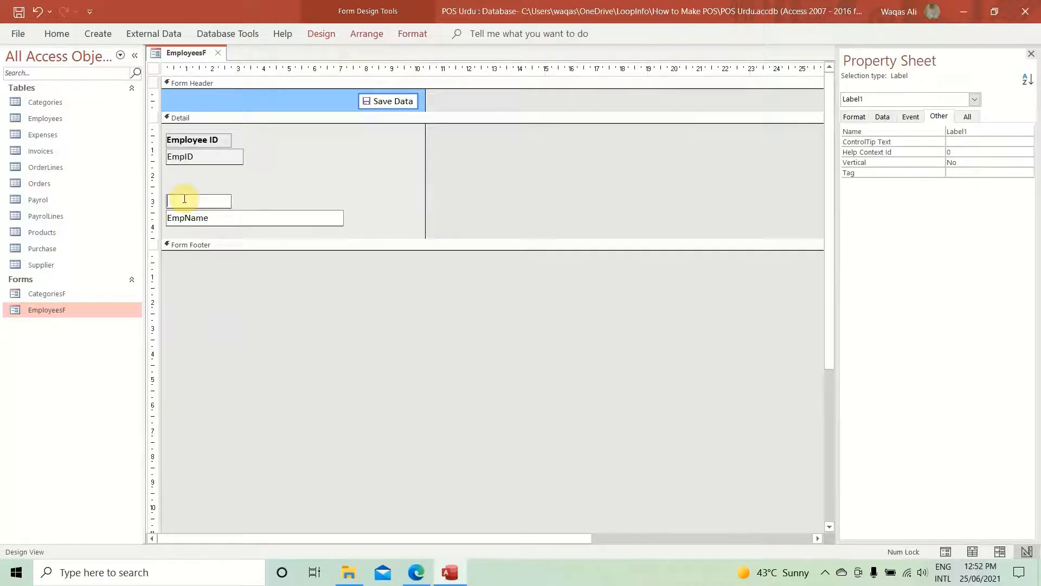
{"action": "type", "text": "mpName"}
{"action": "left_click", "coordinate": [185, 201]}
{"action": "type", "text": "loyee Name"}
{"action": "left_click_drag", "start_coordinate": [212, 180], "coordinate": [310, 161]}
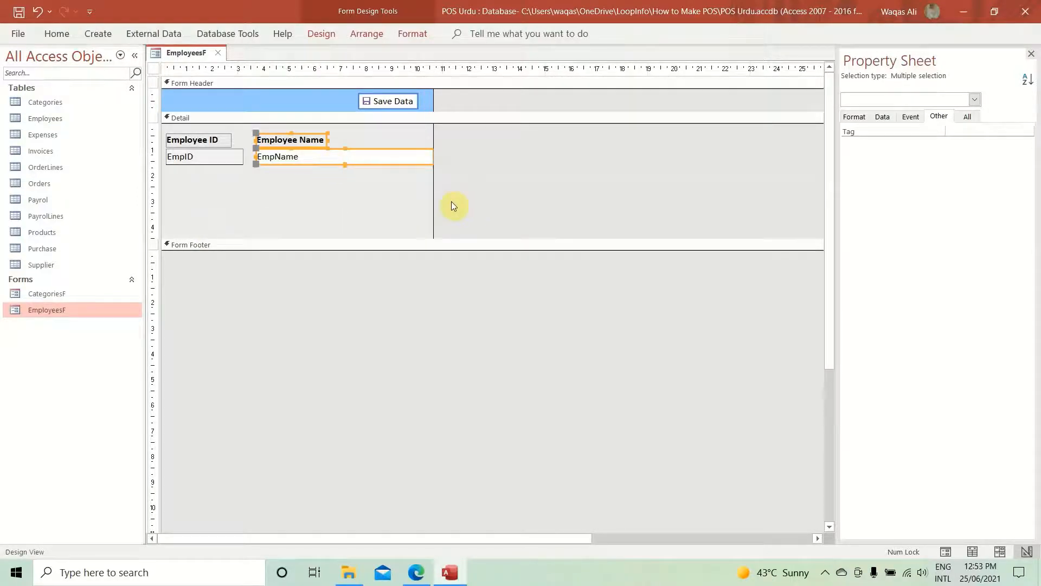
- Enlarge the Detail section to about 24 cm wide and 9 cm high, and move the Save Data button to the header's right end
{"action": "left_click_drag", "start_coordinate": [433, 238], "coordinate": [773, 361]}
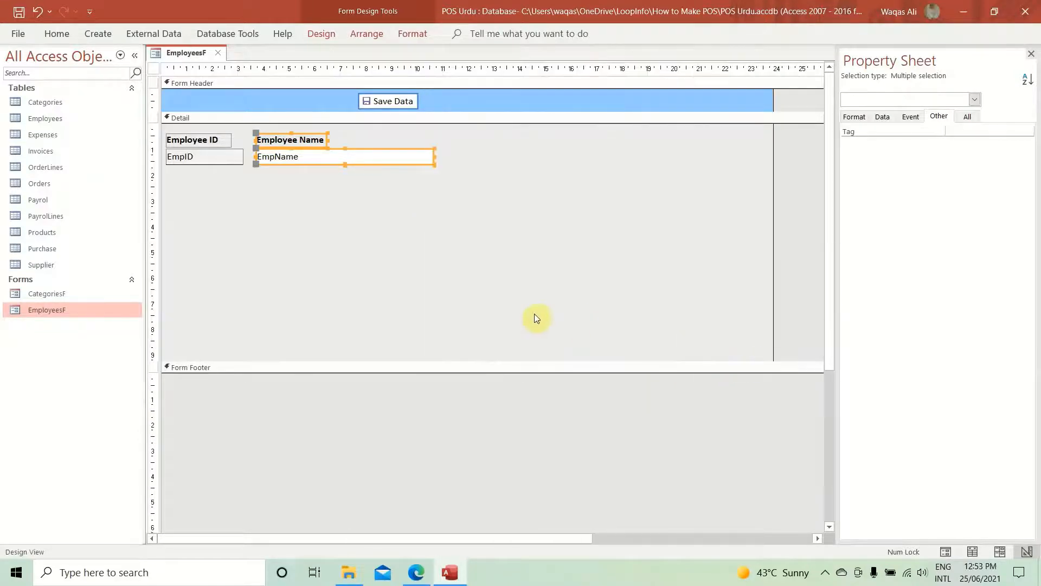
{"action": "left_click", "coordinate": [302, 287]}
{"action": "right_click", "coordinate": [182, 58]}
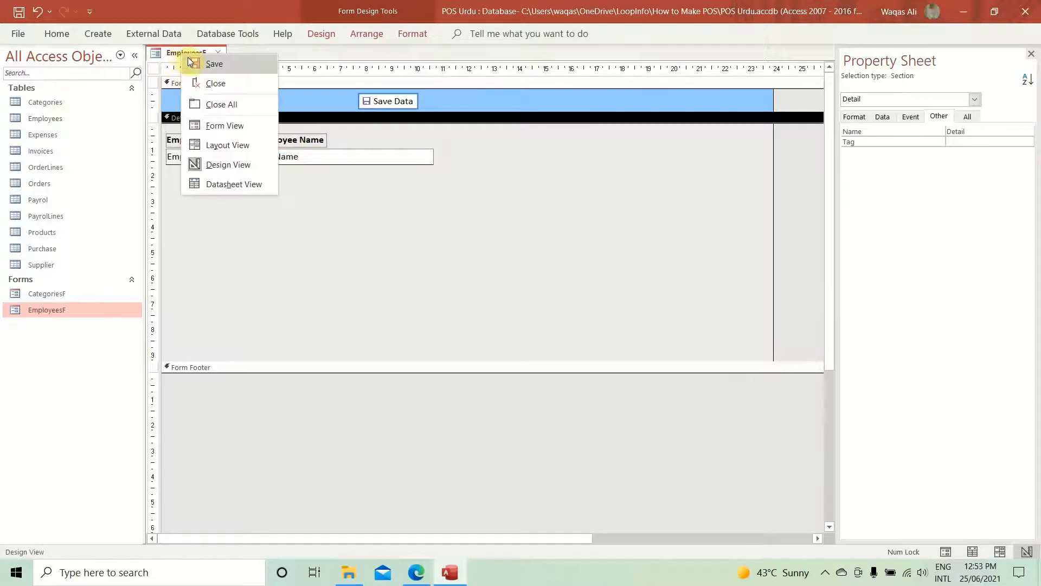
{"action": "left_click", "coordinate": [249, 171]}
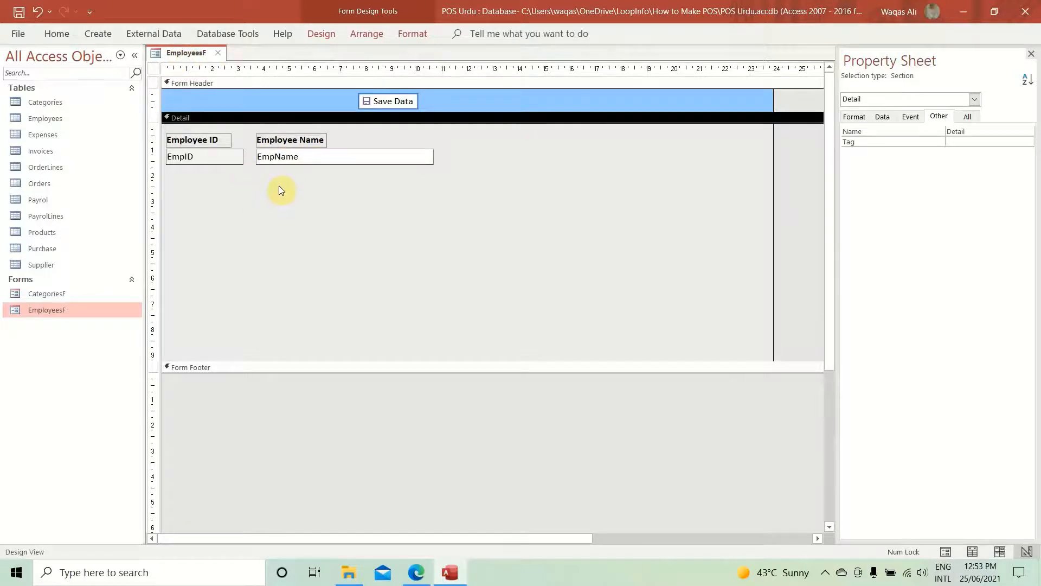
{"action": "left_click_drag", "start_coordinate": [390, 101], "coordinate": [743, 101]}
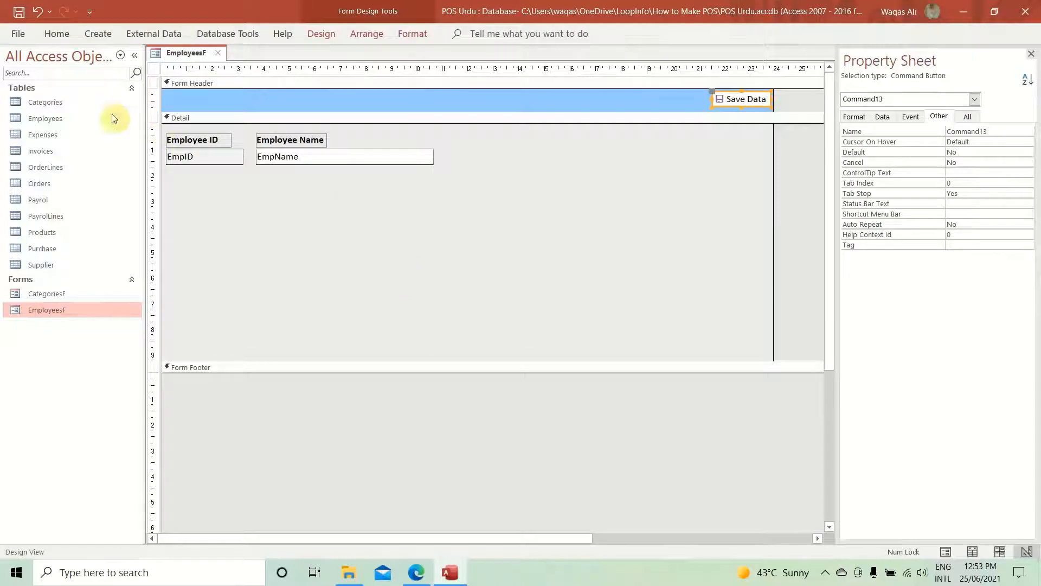
- Check the Employees table's fields and paste four copies of the Employee Name label and text box in a column below Employee ID
{"action": "double_click", "coordinate": [54, 118]}
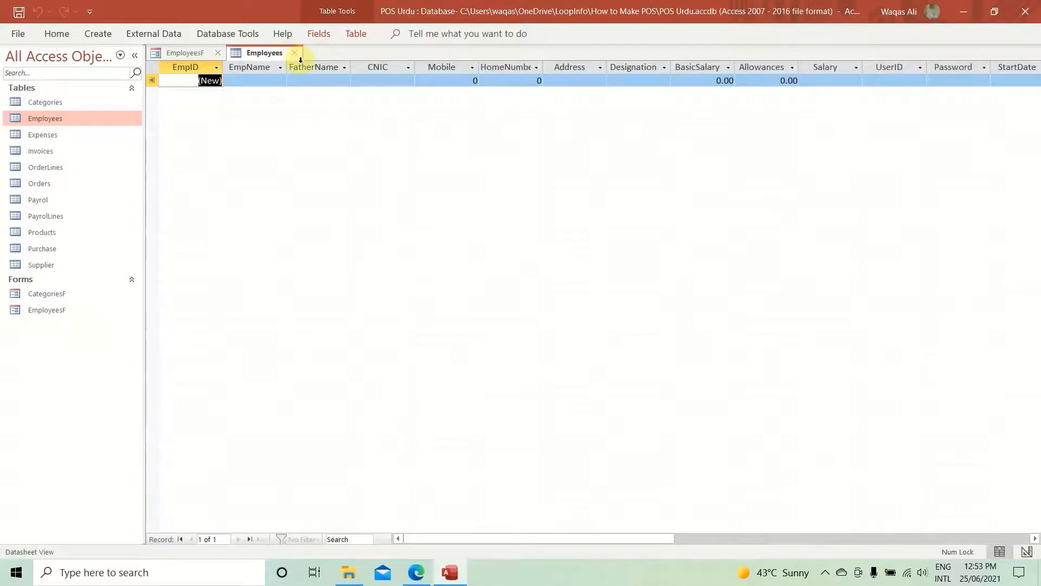
{"action": "left_click", "coordinate": [294, 53]}
{"action": "left_click_drag", "start_coordinate": [324, 197], "coordinate": [282, 142]}
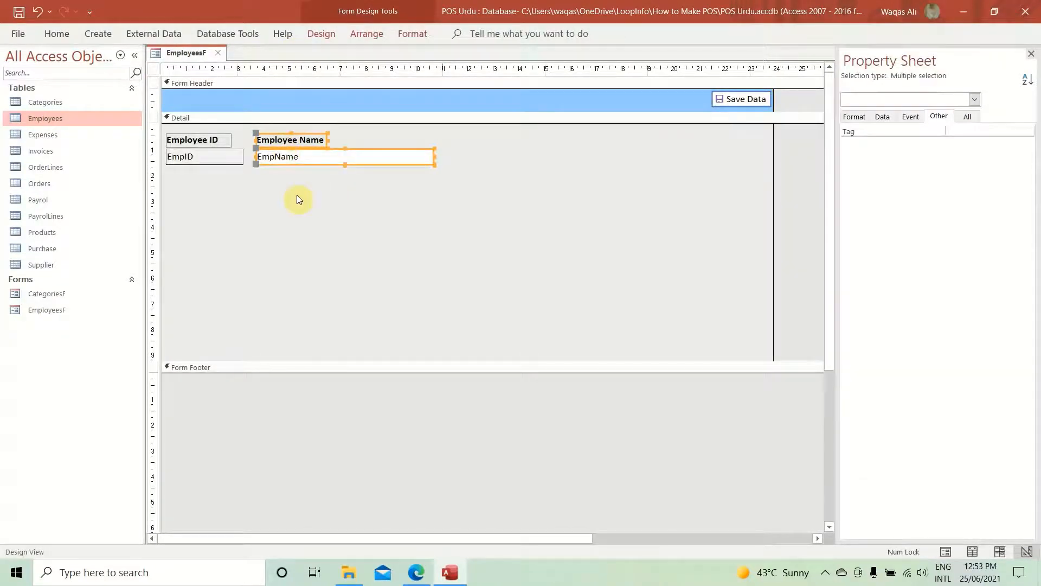
{"action": "key", "text": "ctrl+c"}
{"action": "key", "text": "ctrl+v"}
{"action": "left_click_drag", "start_coordinate": [325, 194], "coordinate": [232, 196]}
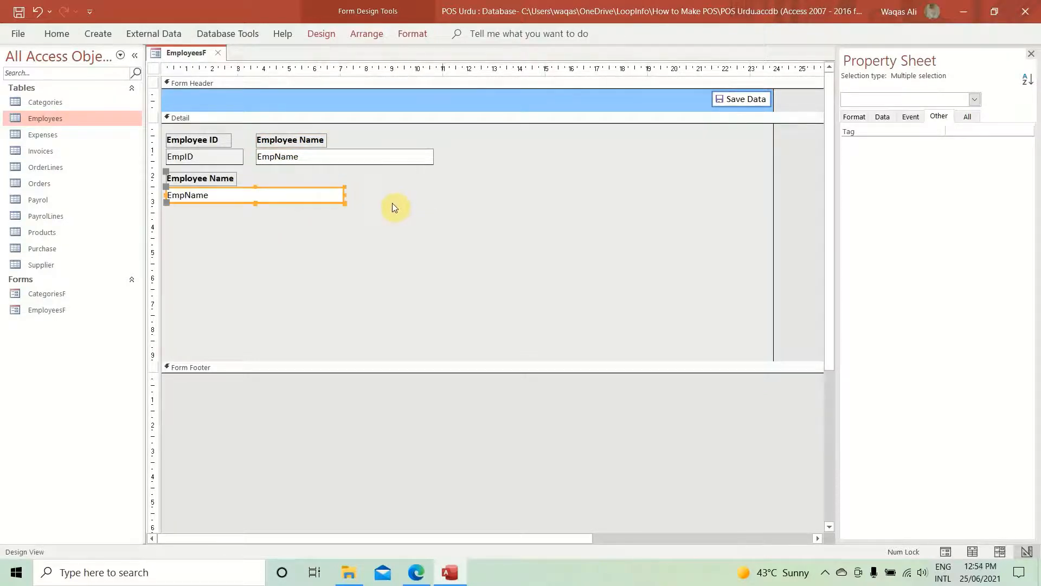
{"action": "key", "text": "ctrl+v"}
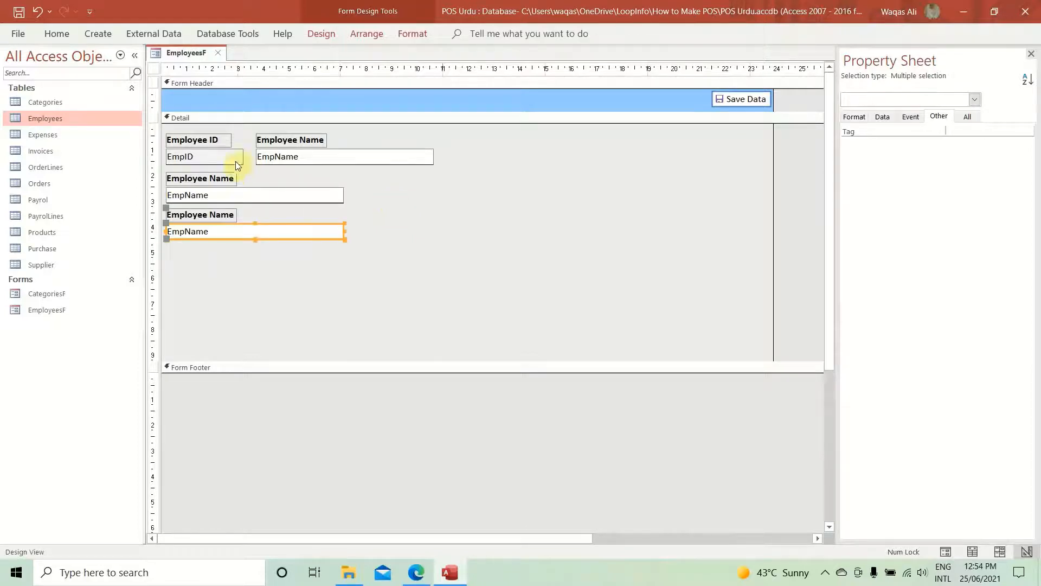
{"action": "key", "text": "ctrl+v"}
{"action": "key", "text": "ctrl+v"}
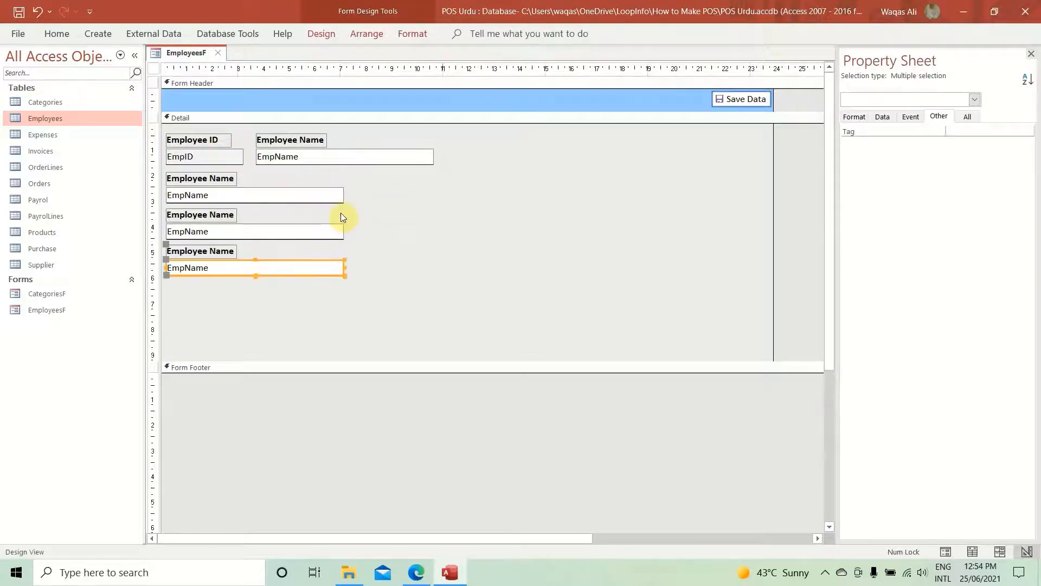
- Duplicate the four copied Employee Name fields and place the duplicates as a second column beside the first
{"action": "left_click_drag", "start_coordinate": [296, 280], "coordinate": [204, 319]}
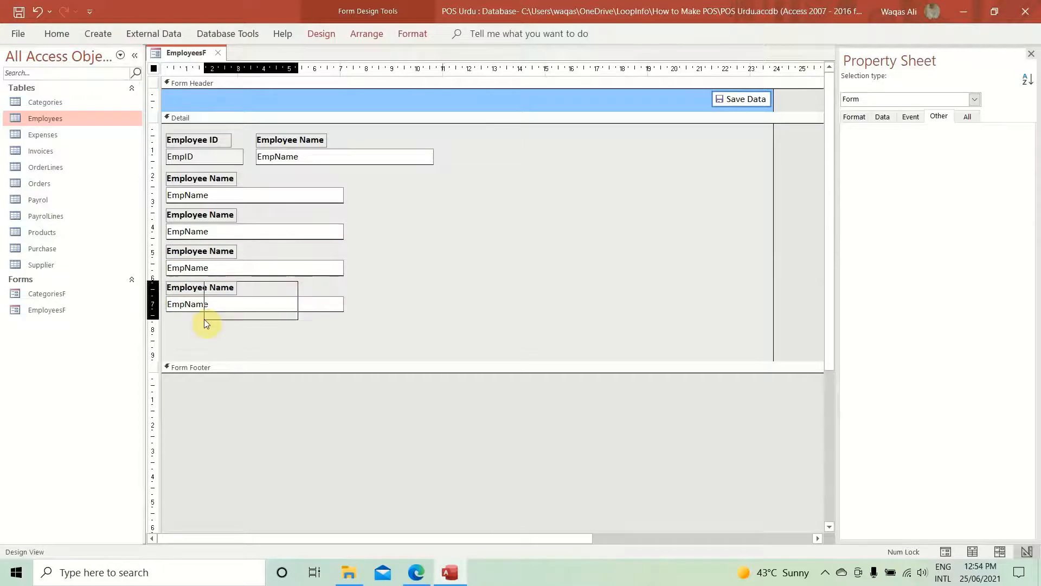
{"action": "left_click_drag", "start_coordinate": [294, 178], "coordinate": [185, 314]}
{"action": "key", "text": "ctrl+v"}
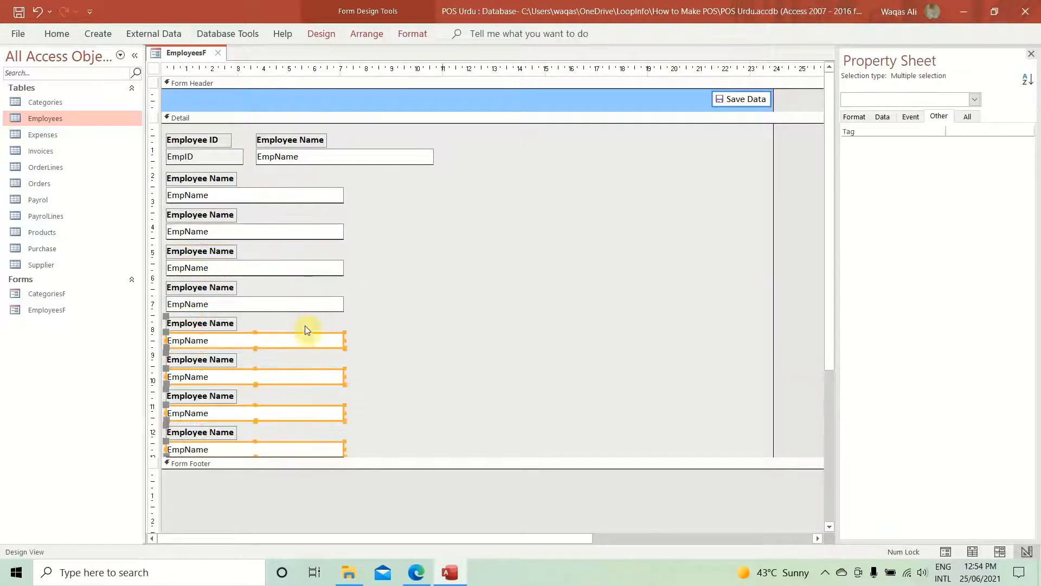
{"action": "left_click_drag", "start_coordinate": [300, 341], "coordinate": [494, 206]}
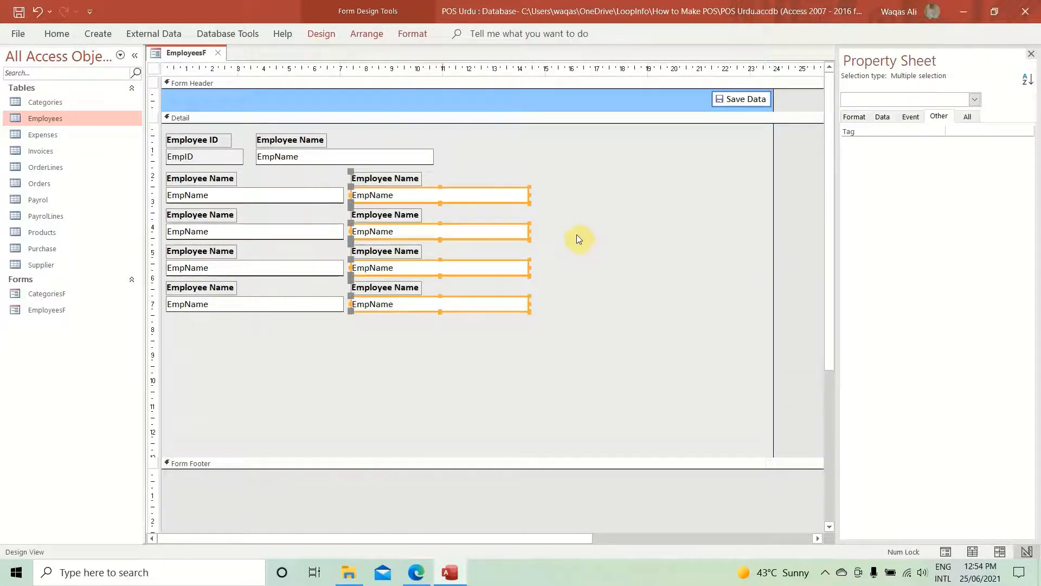
- Paste the four fields once more as a third column and delete its lower three fields
{"action": "key", "text": "ctrl+v"}
{"action": "left_click_drag", "start_coordinate": [458, 347], "coordinate": [653, 198]}
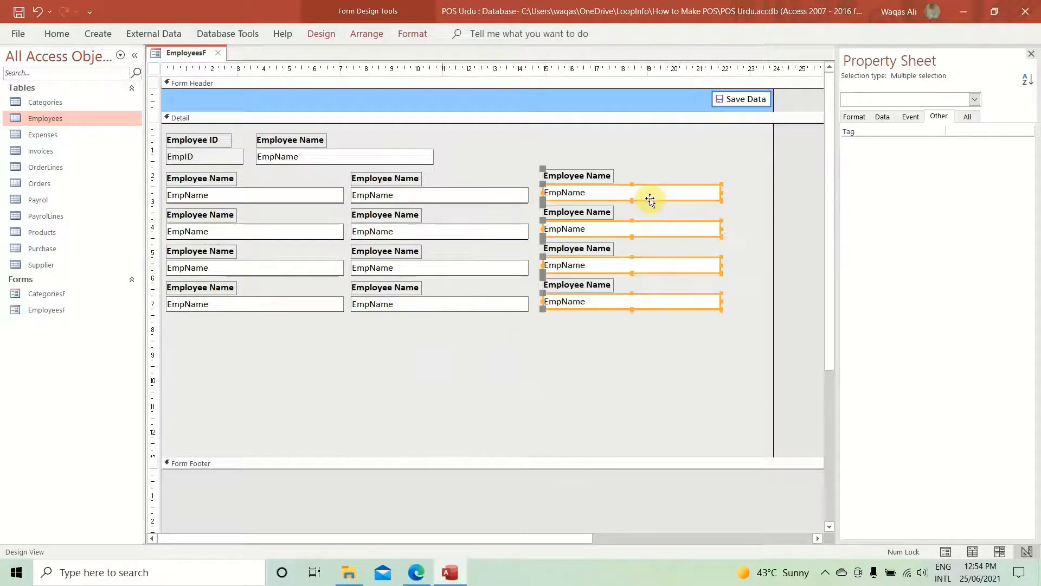
{"action": "left_click_drag", "start_coordinate": [719, 355], "coordinate": [550, 213]}
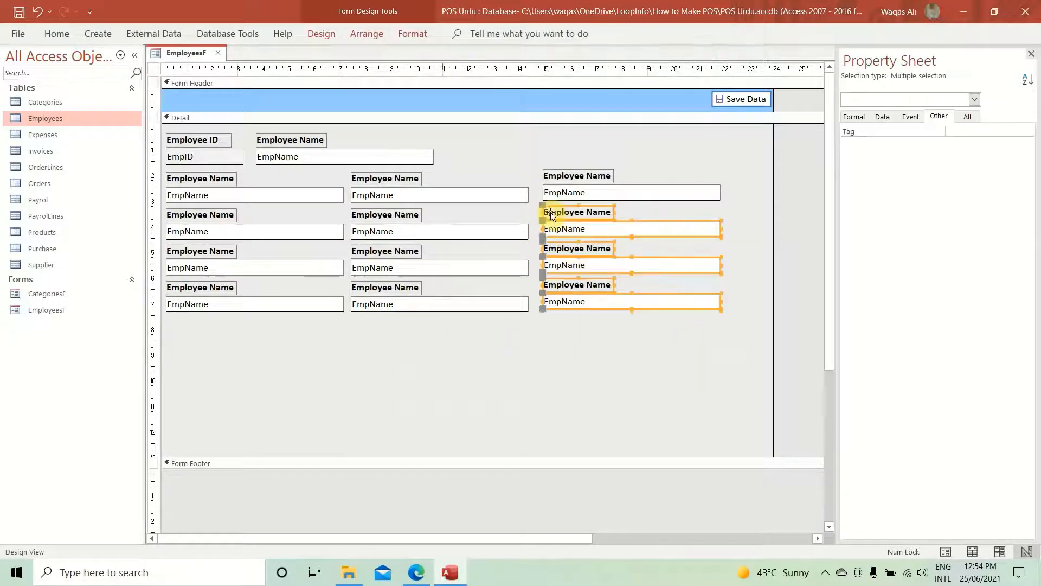
{"action": "key", "text": "Delete"}
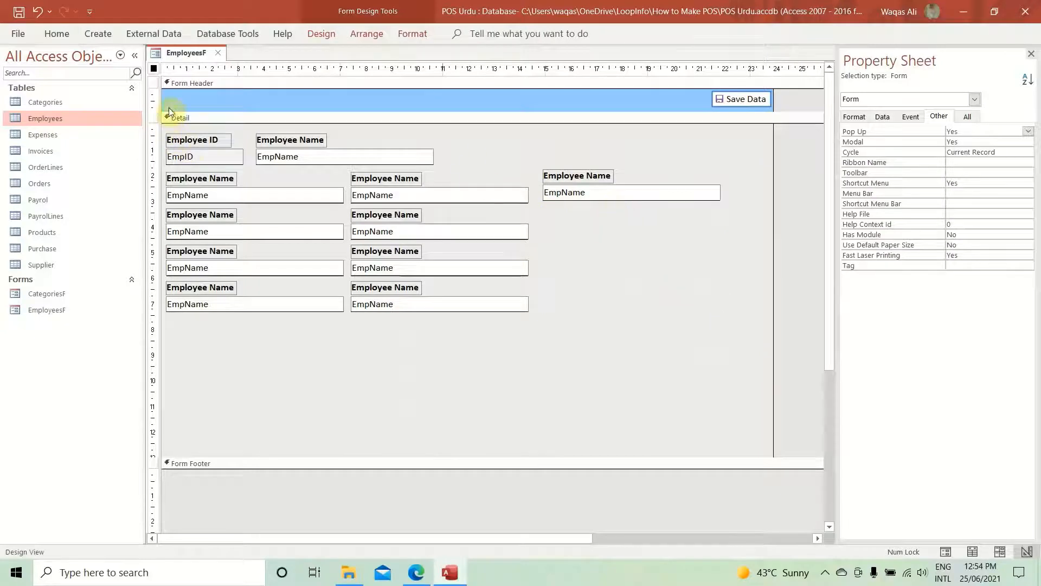
- Examine the form's record source and the fields offered as control source for the Employee Name text box
{"action": "left_click", "coordinate": [882, 117]}
{"action": "left_click", "coordinate": [1016, 132]}
{"action": "left_click", "coordinate": [1016, 131]}
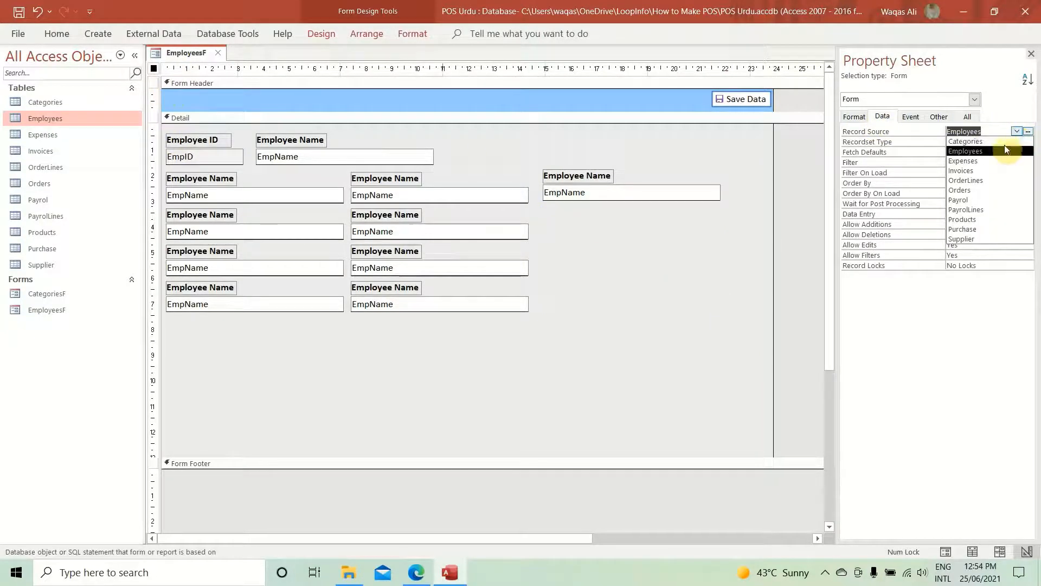
{"action": "left_click", "coordinate": [878, 135]}
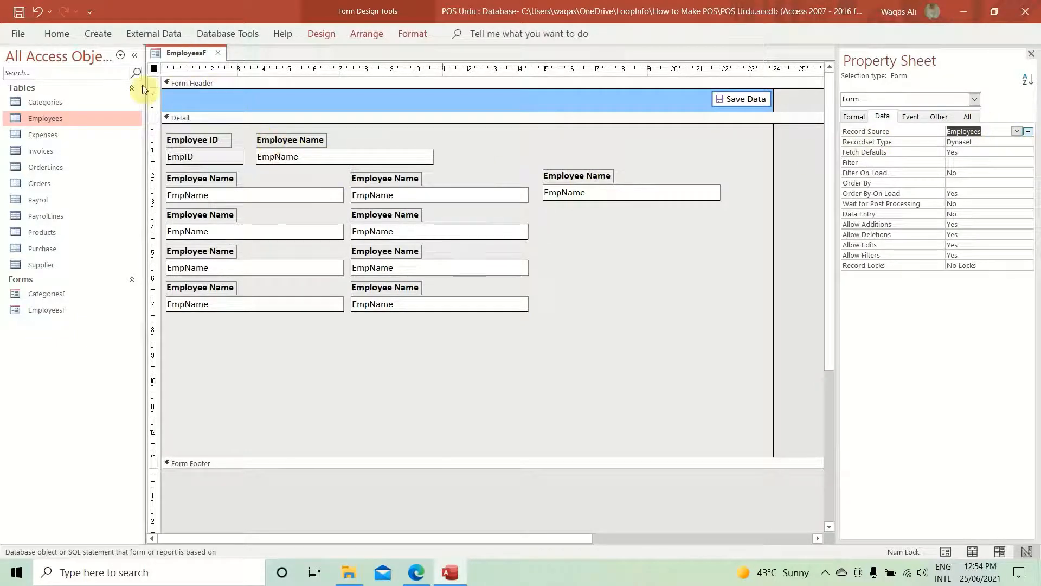
{"action": "left_click", "coordinate": [380, 156]}
{"action": "left_click", "coordinate": [1017, 132]}
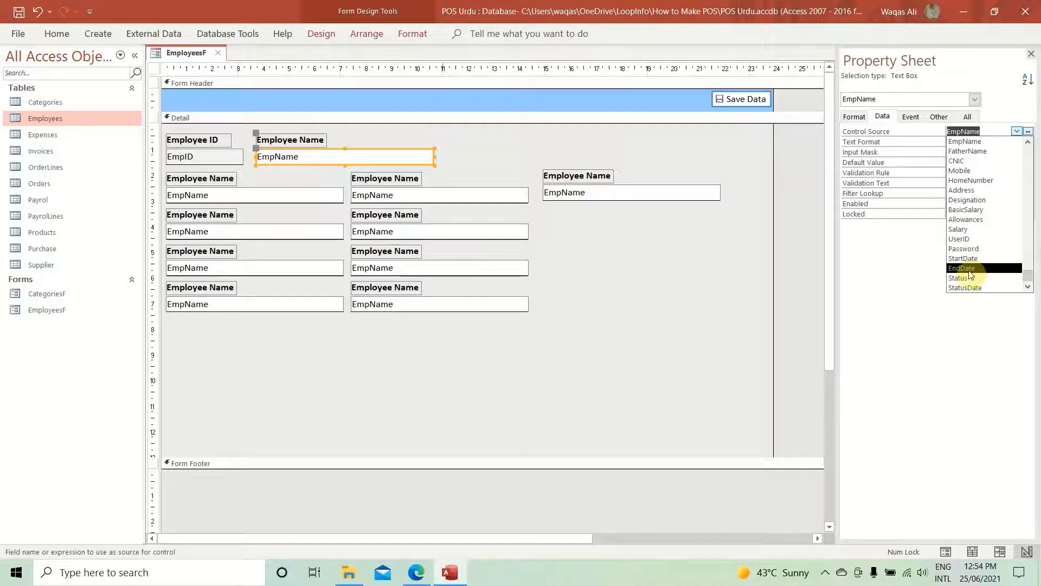
{"action": "scroll", "coordinate": [968, 280], "scroll_direction": "up", "scroll_amount": 1}
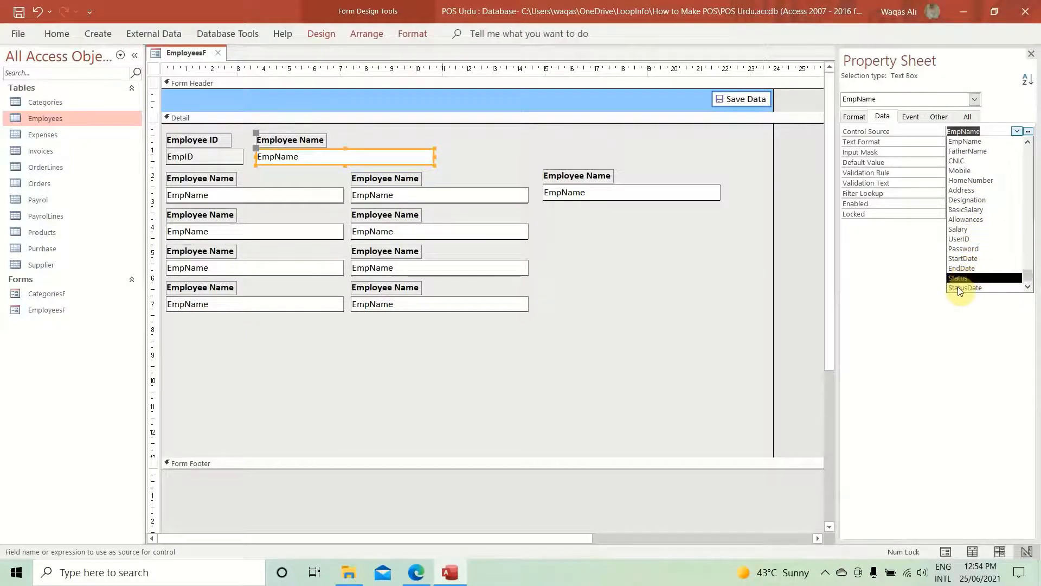
{"action": "left_click", "coordinate": [541, 264]}
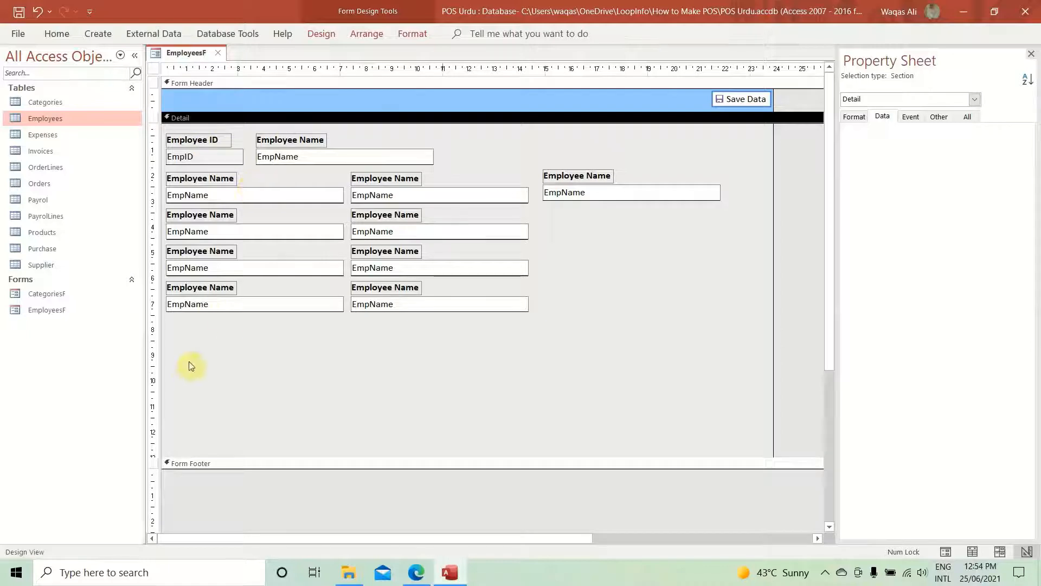
- Copy the second column's four label and text box pairs and place them below the single field in the third column
{"action": "left_click_drag", "start_coordinate": [637, 217], "coordinate": [581, 161]}
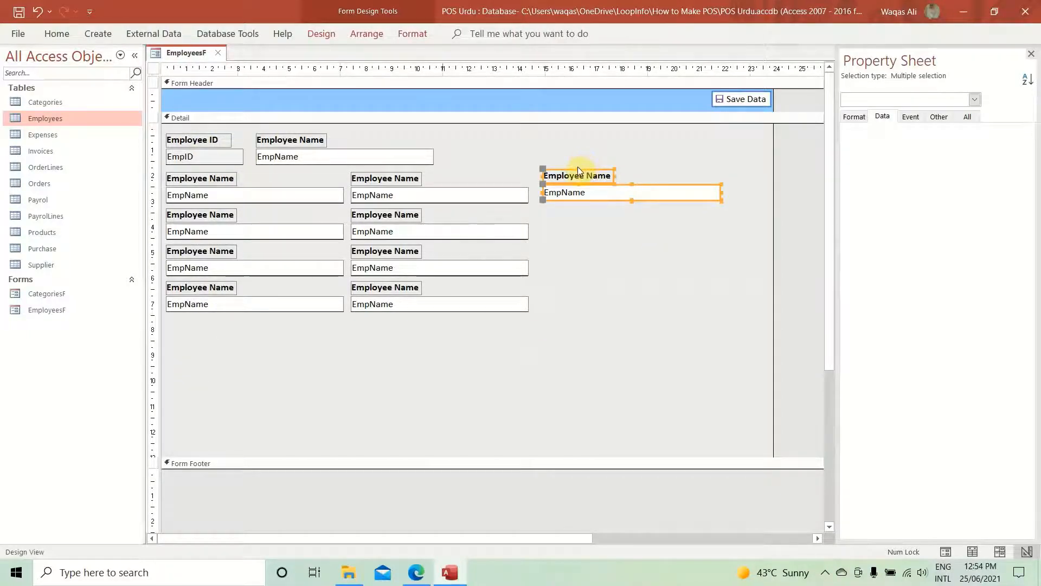
{"action": "left_click_drag", "start_coordinate": [457, 356], "coordinate": [370, 178]}
{"action": "key", "text": "ctrl+c"}
{"action": "key", "text": "ctrl+v"}
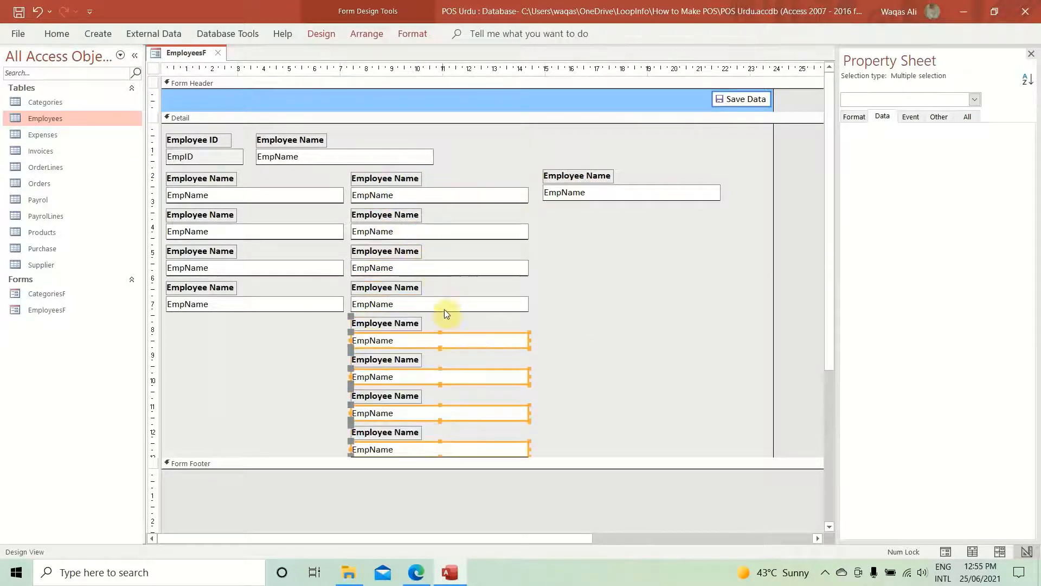
{"action": "left_click_drag", "start_coordinate": [445, 328], "coordinate": [638, 228]}
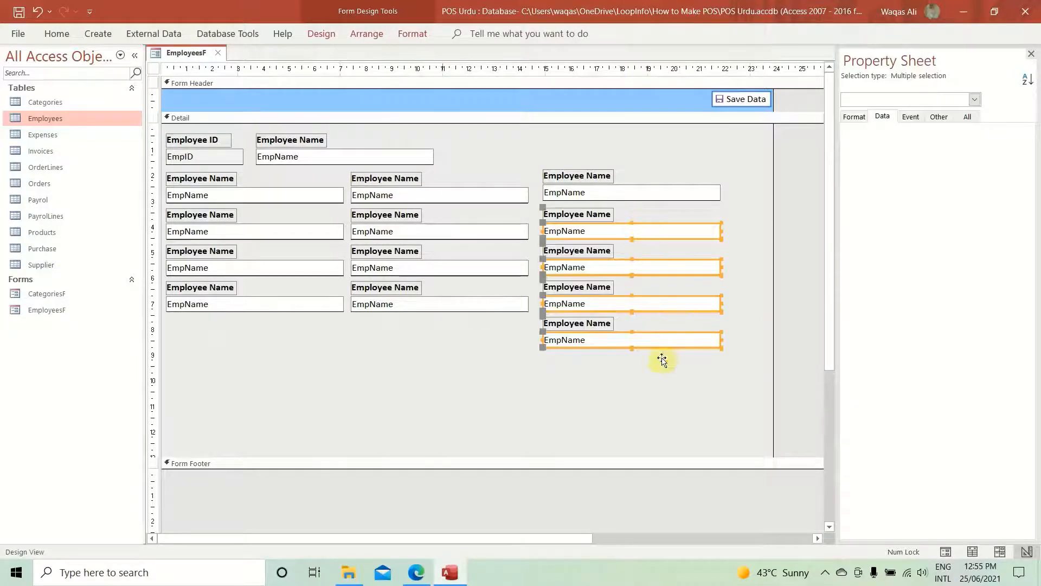
- Add two more copies of the third column's last label and text box pair beneath it
{"action": "left_click_drag", "start_coordinate": [630, 381], "coordinate": [577, 324]}
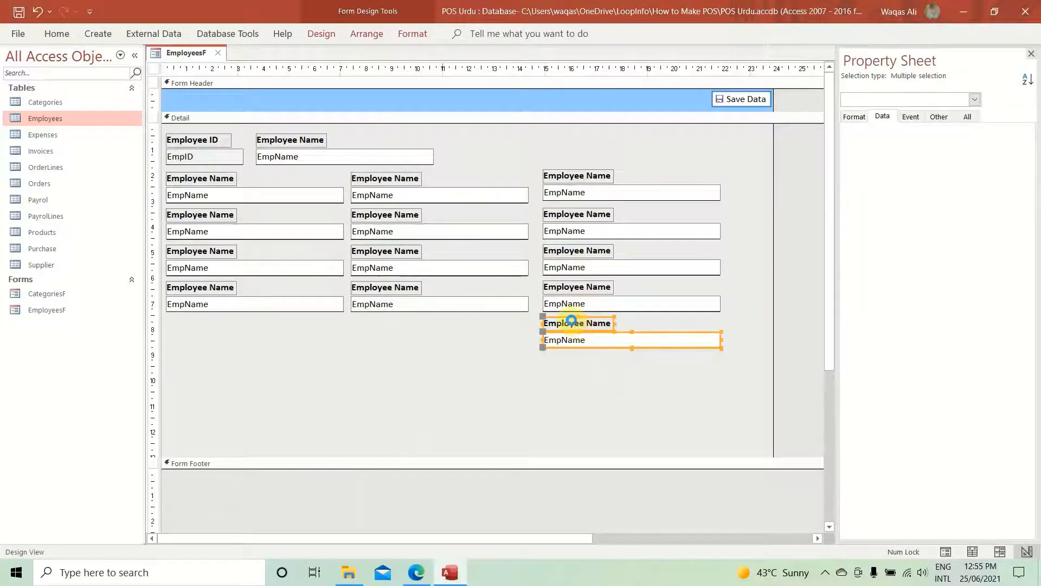
{"action": "key", "text": "ctrl+v"}
{"action": "key", "text": "ctrl+v"}
{"action": "left_click", "coordinate": [523, 359]}
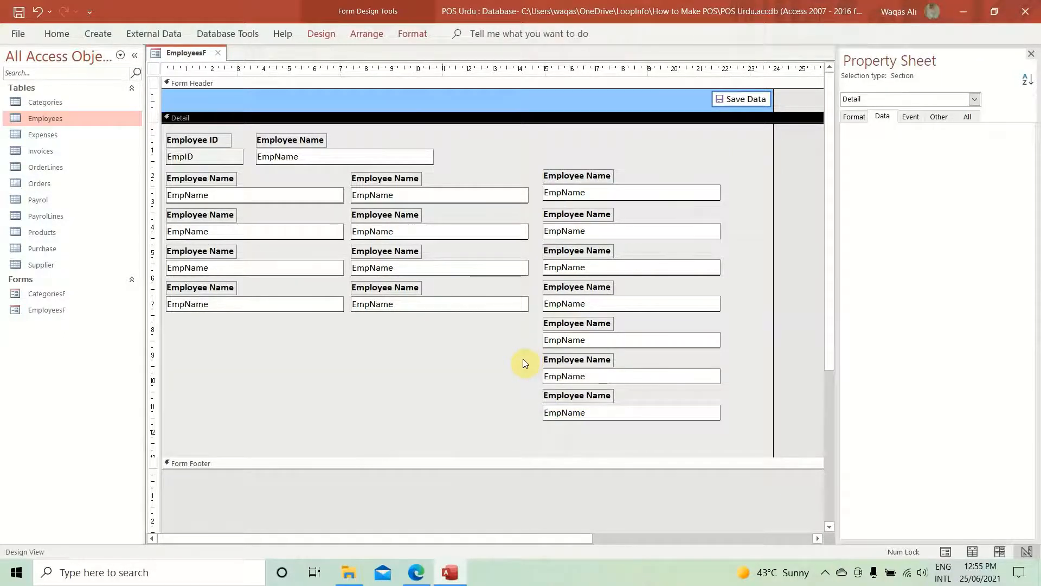
- Bind the first text box below EmpID to the FatherName field and name the control FatherName
{"action": "left_click", "coordinate": [306, 201]}
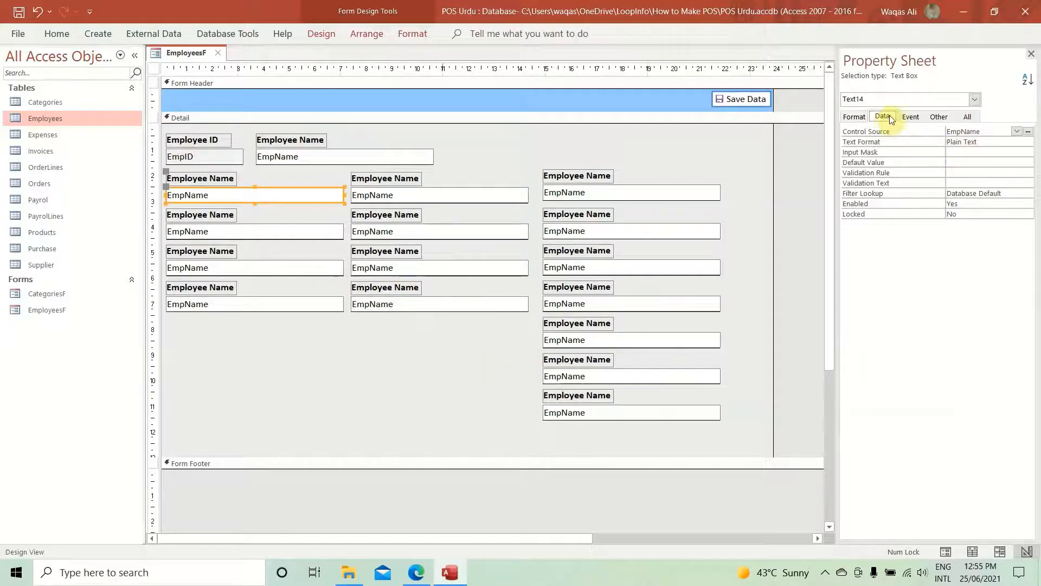
{"action": "left_click", "coordinate": [1017, 131]}
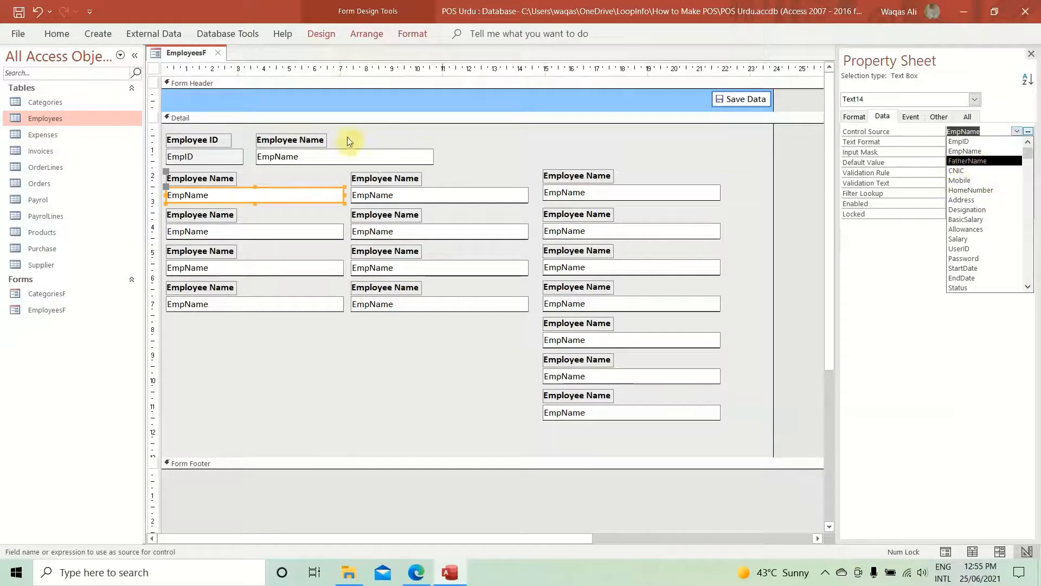
{"action": "left_click", "coordinate": [970, 160]}
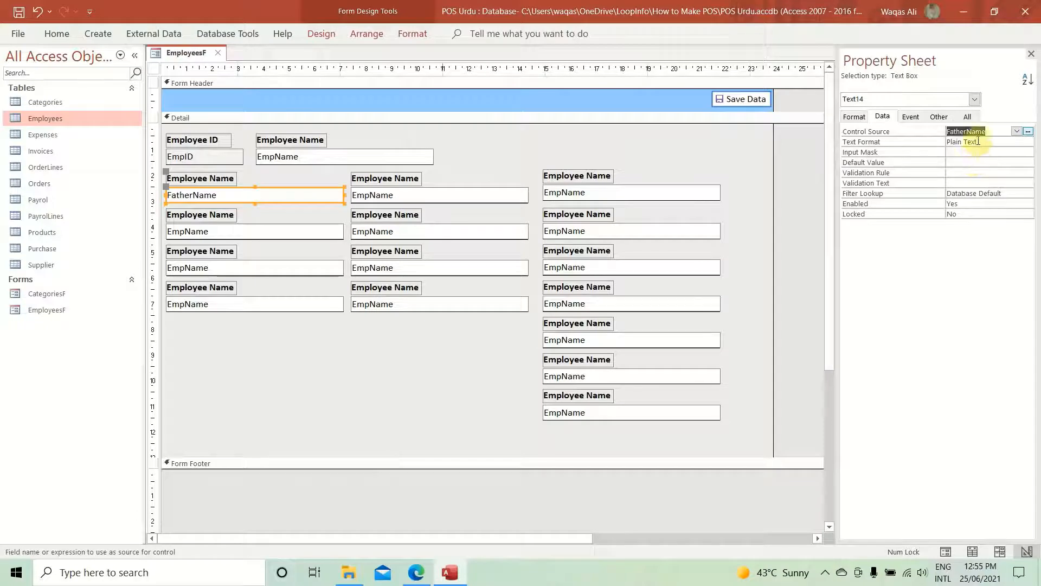
{"action": "left_click", "coordinate": [939, 116]}
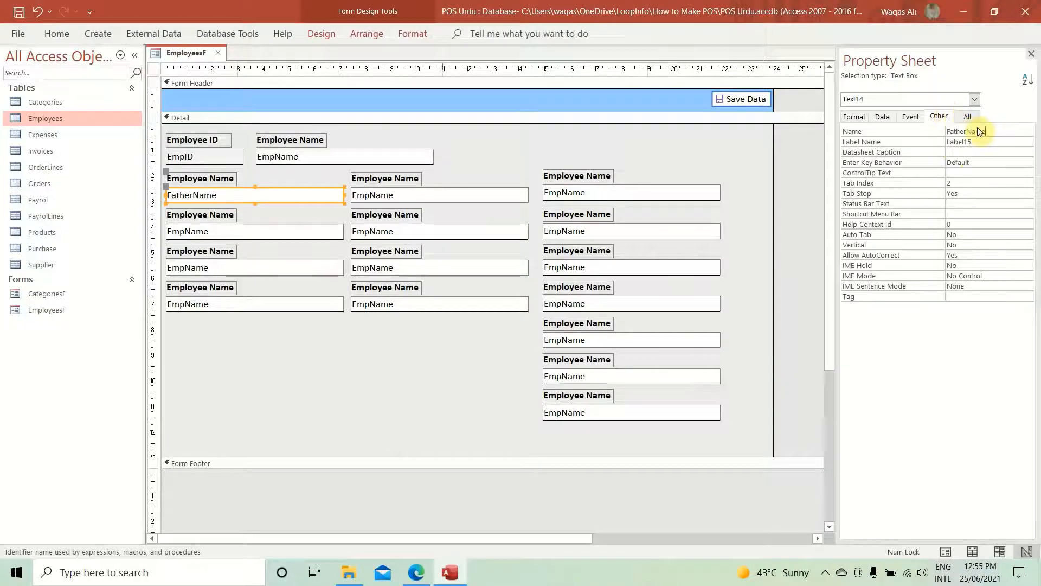
{"action": "key", "text": "Return"}
- Change the label above the FatherName text box to Father Name
{"action": "left_click", "coordinate": [201, 179]}
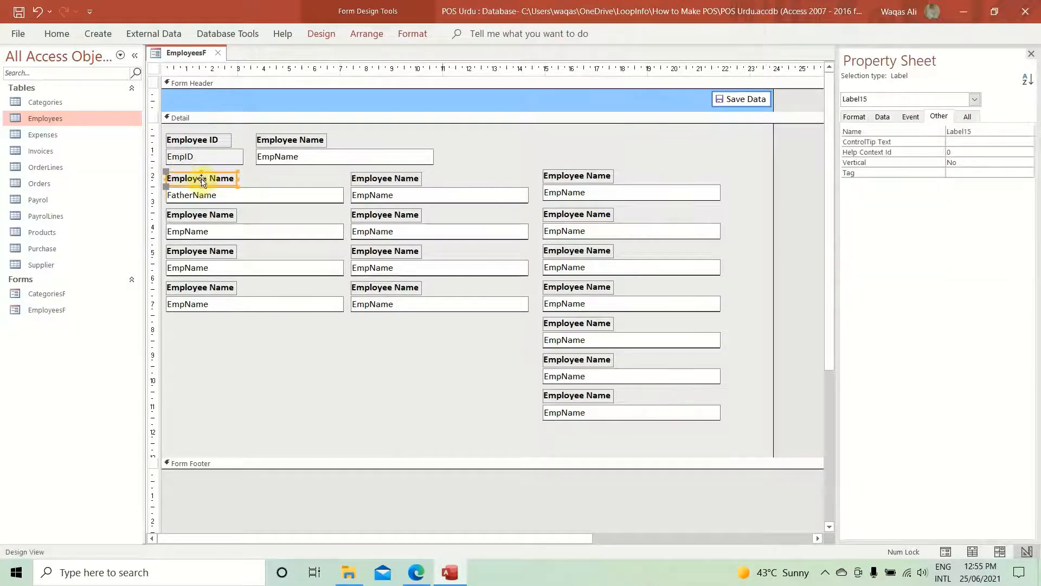
{"action": "left_click_drag", "start_coordinate": [236, 179], "coordinate": [139, 168]}
{"action": "type", "text": "Father Name"}
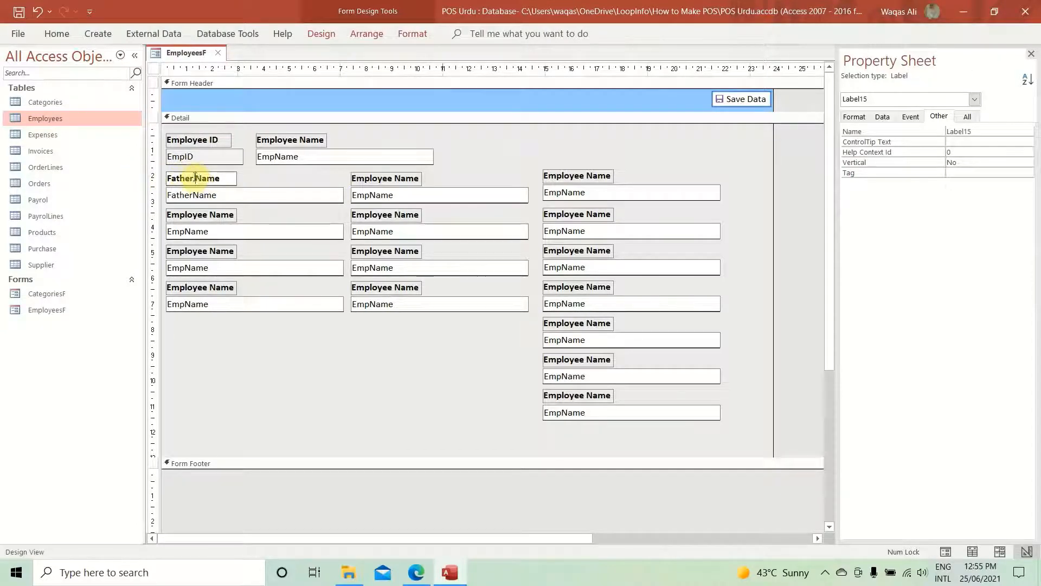
{"action": "key", "text": "Return"}
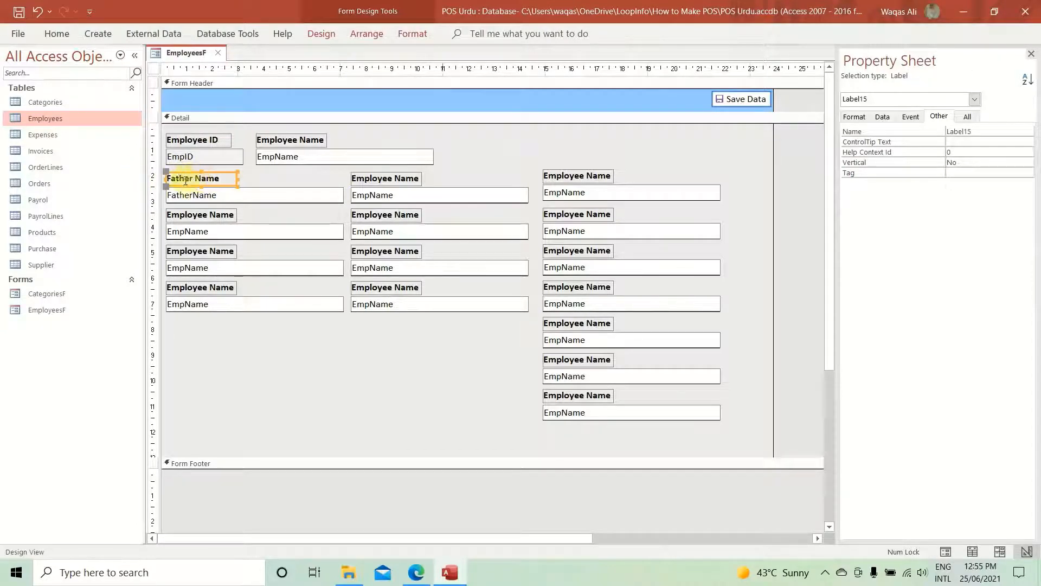
- Bind the text box below FatherName to the CNIC field and name the control CNIC
{"action": "left_click", "coordinate": [263, 236]}
{"action": "left_click", "coordinate": [882, 116]}
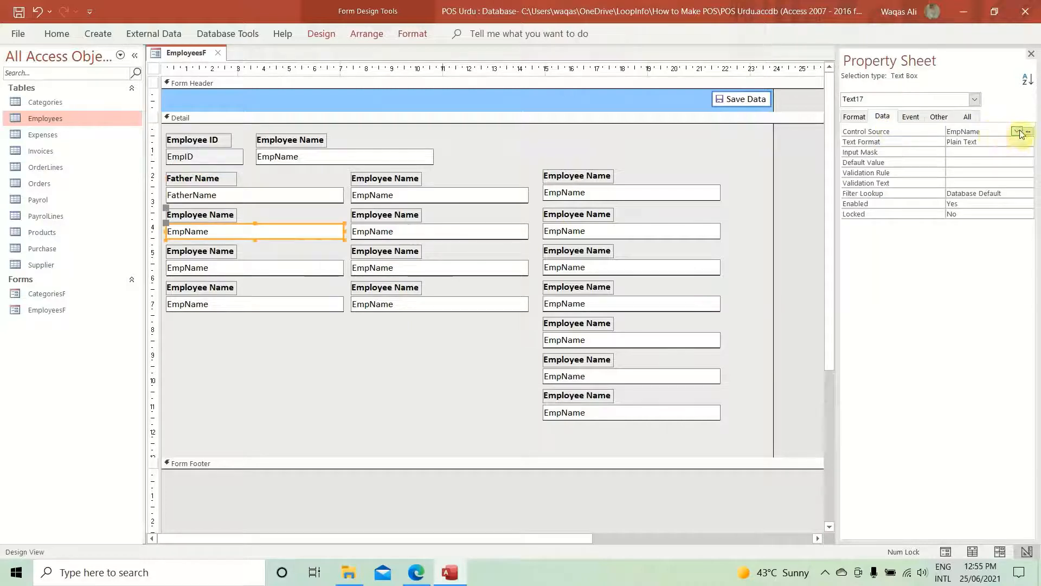
{"action": "left_click", "coordinate": [1017, 132]}
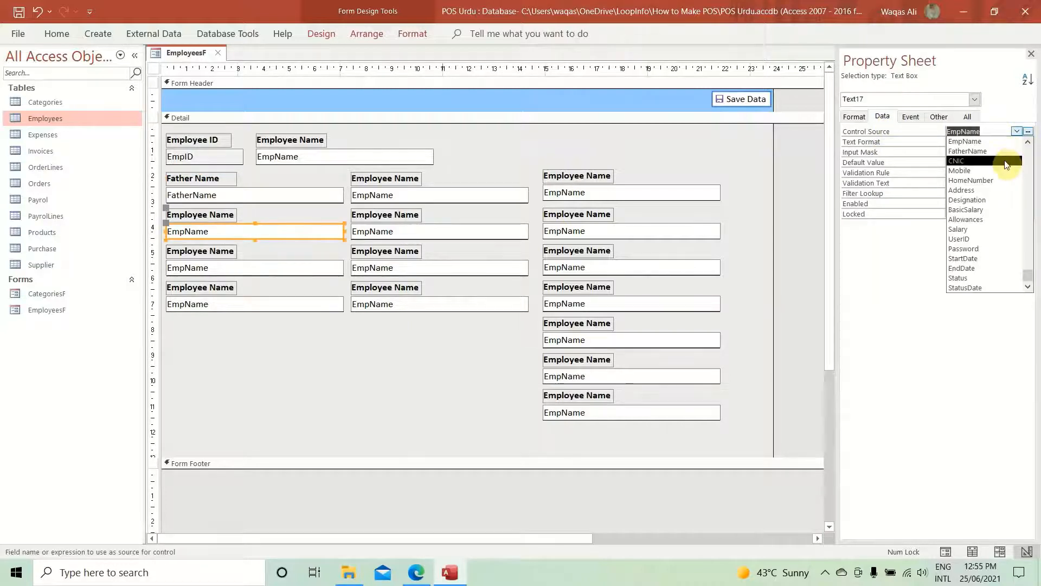
{"action": "left_click", "coordinate": [1006, 161]}
{"action": "left_click", "coordinate": [939, 116]}
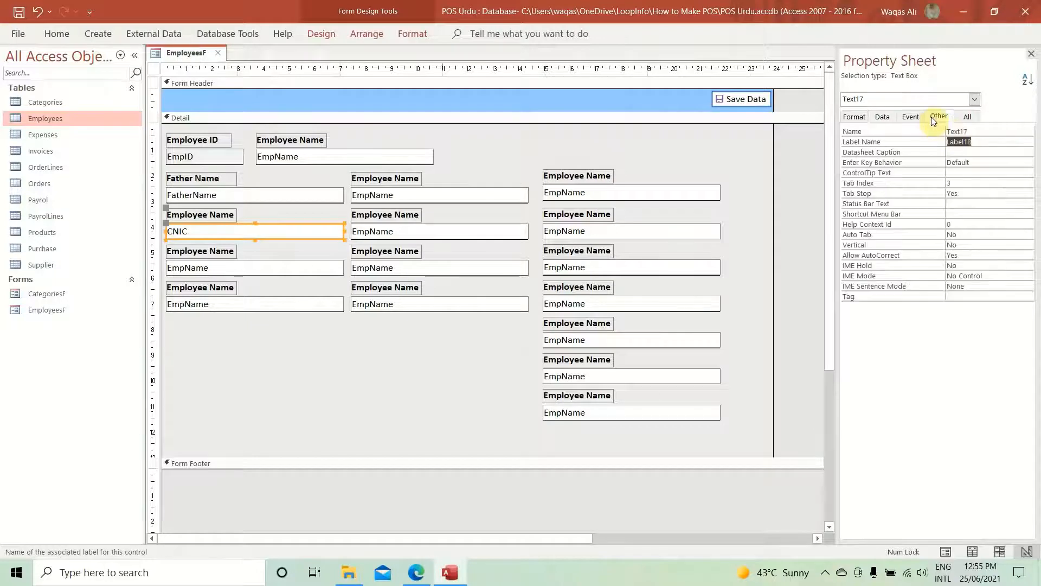
{"action": "type", "text": "CNIC"}
{"action": "key", "text": "Return"}
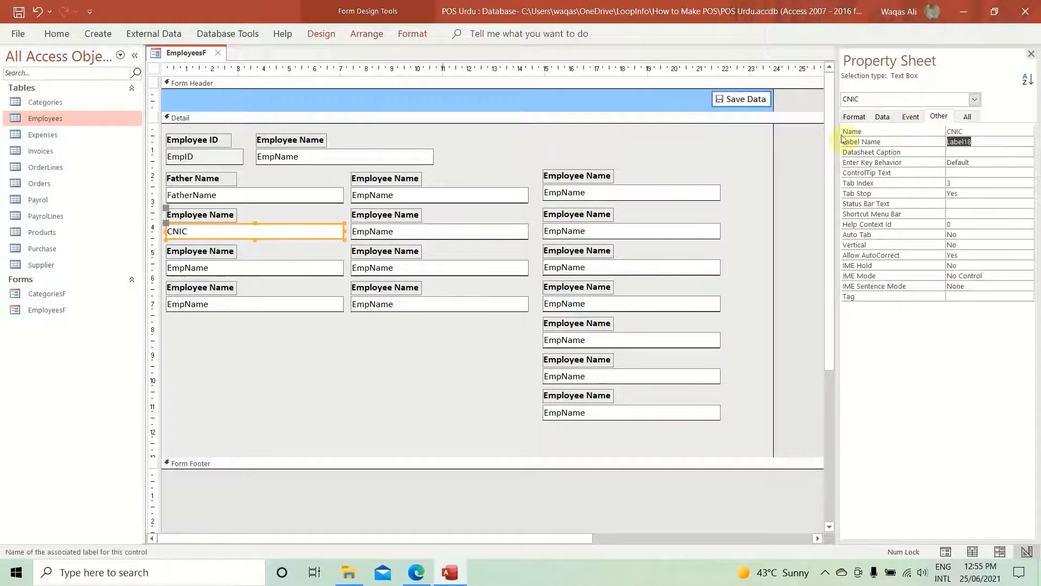
- Change the label above the CNIC text box to CNIC Number
{"action": "left_click", "coordinate": [229, 216]}
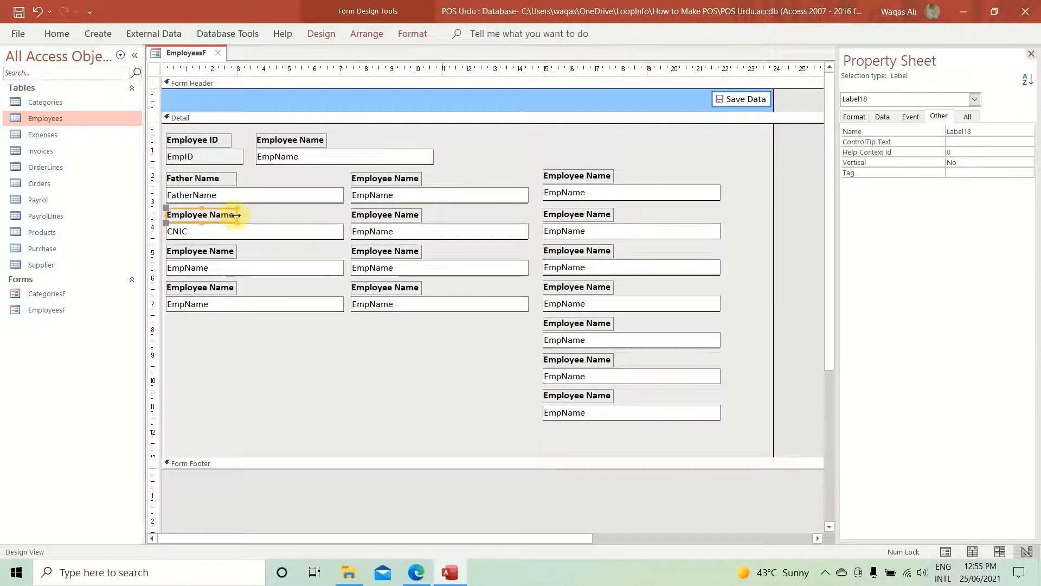
{"action": "left_click_drag", "start_coordinate": [234, 215], "coordinate": [34, 214]}
{"action": "type", "text": "CNIC"}
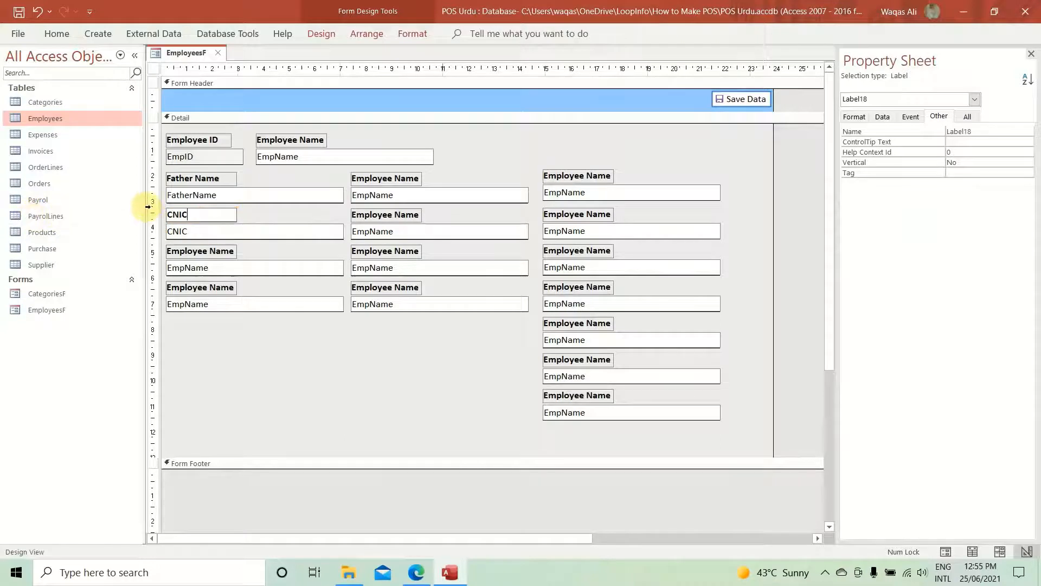
{"action": "type", "text": " Number"}
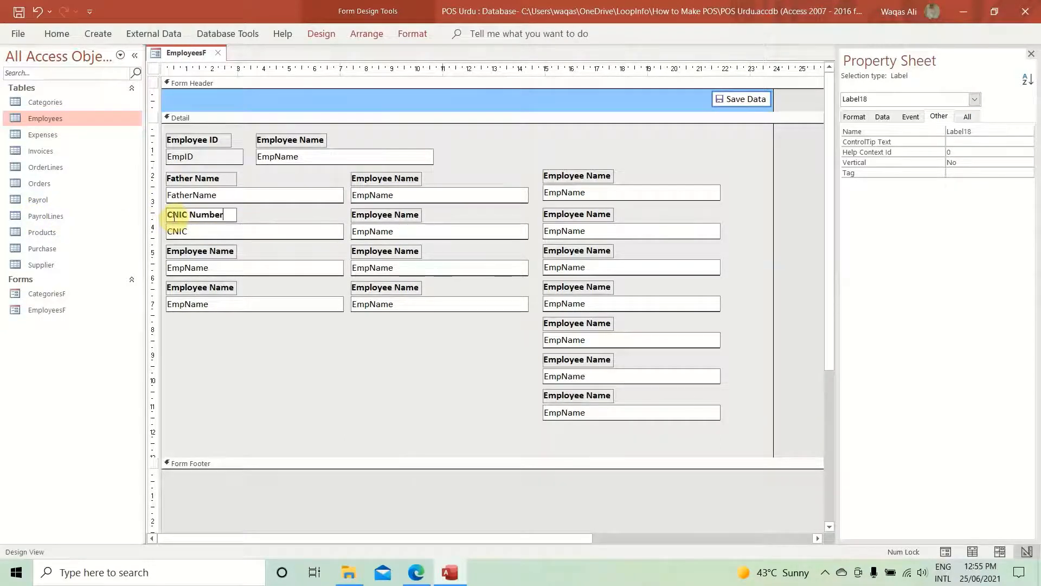
- Bind the text box below CNIC to the Mobile field and name the control Mobile
{"action": "key", "text": "Return"}
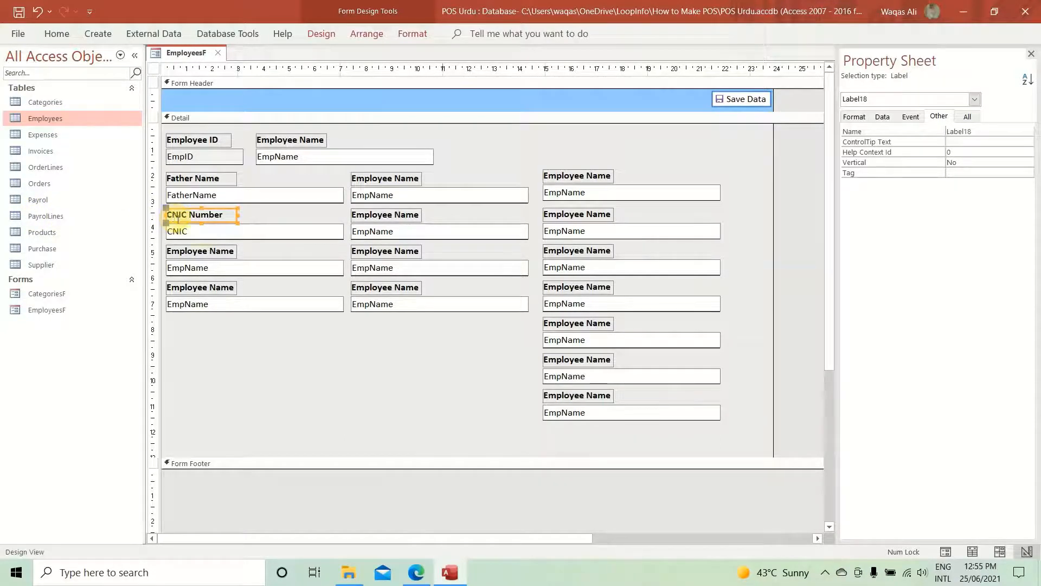
{"action": "left_click", "coordinate": [202, 270]}
{"action": "left_click", "coordinate": [883, 116]}
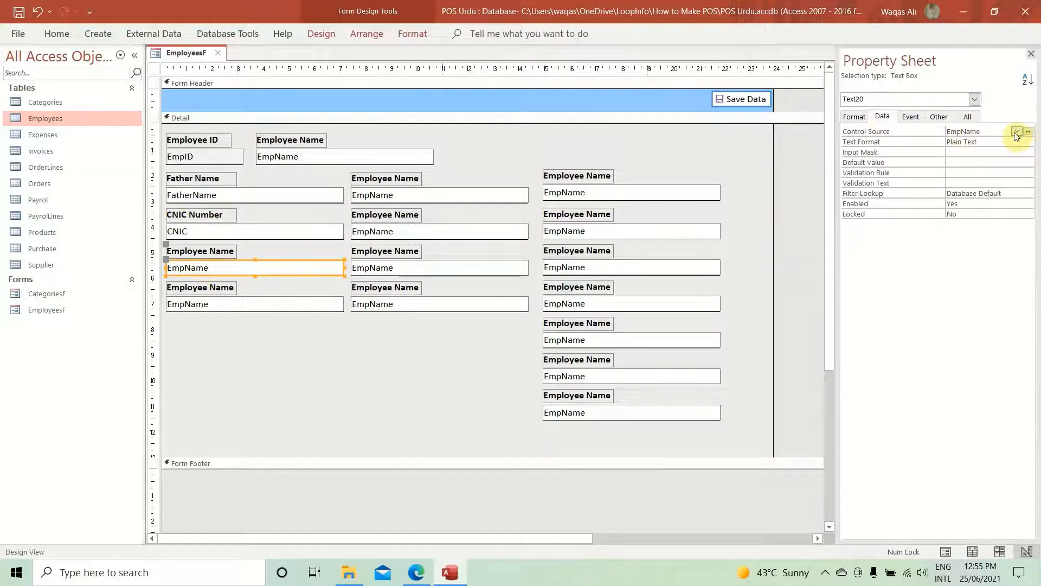
{"action": "left_click", "coordinate": [1016, 131]}
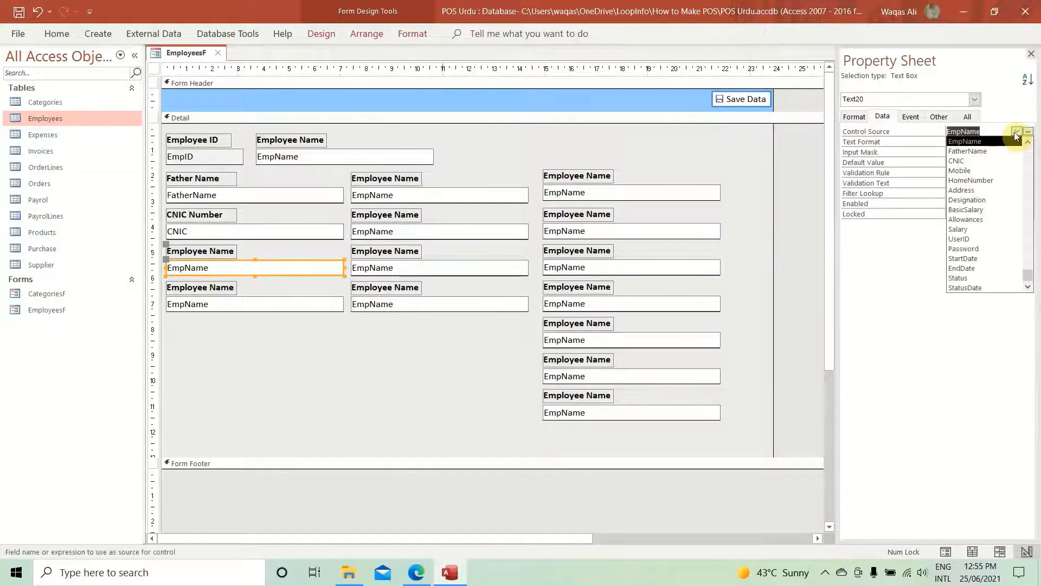
{"action": "left_click", "coordinate": [996, 170]}
{"action": "left_click", "coordinate": [942, 118]}
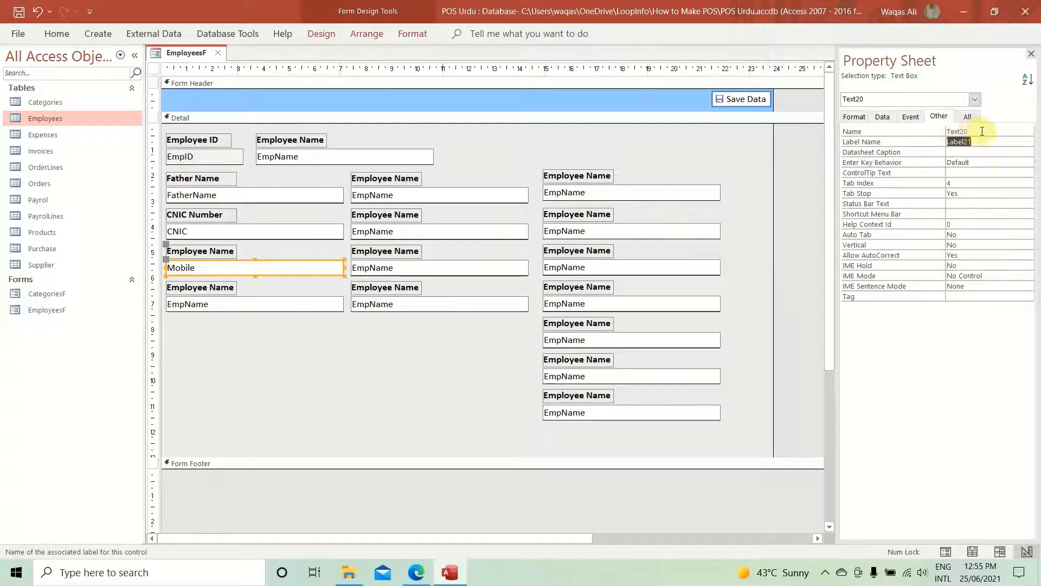
{"action": "left_click_drag", "start_coordinate": [981, 131], "coordinate": [871, 127]}
{"action": "key", "text": "ctrl+v"}
{"action": "key", "text": "Return"}
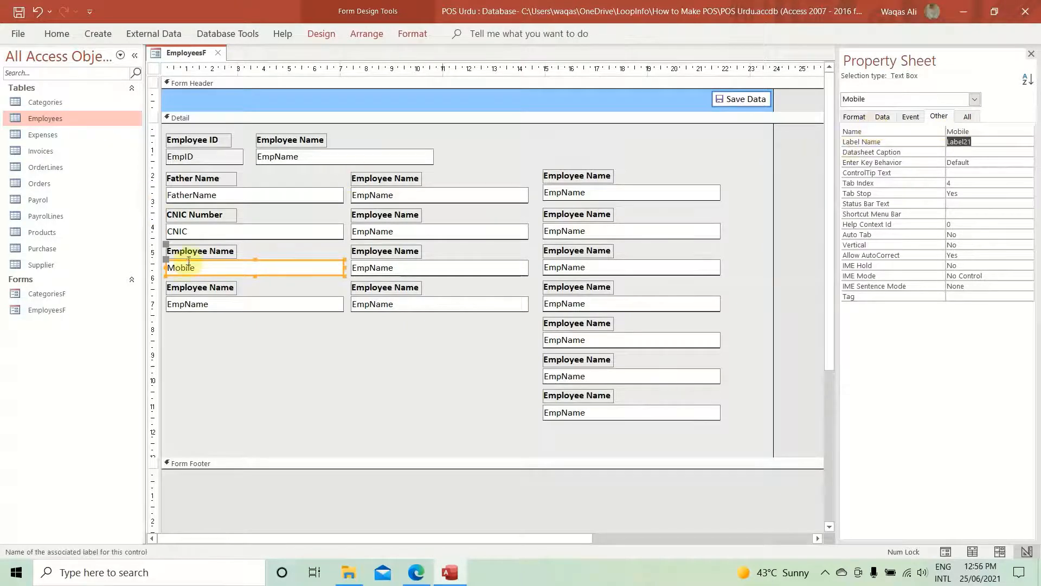
- Change the label above the Mobile text box to Mobile Number
{"action": "left_click", "coordinate": [203, 254]}
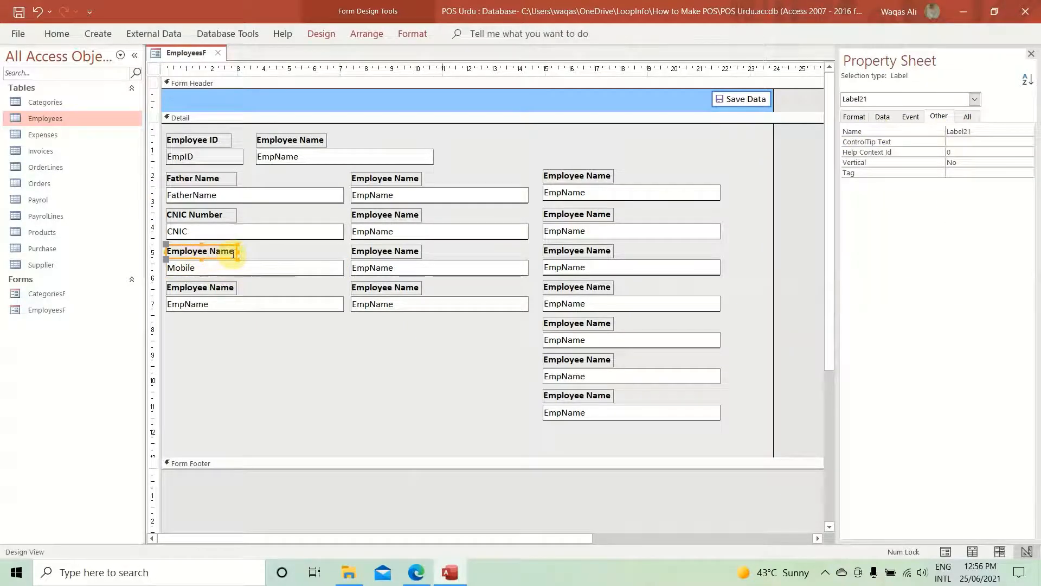
{"action": "key", "text": "F2"}
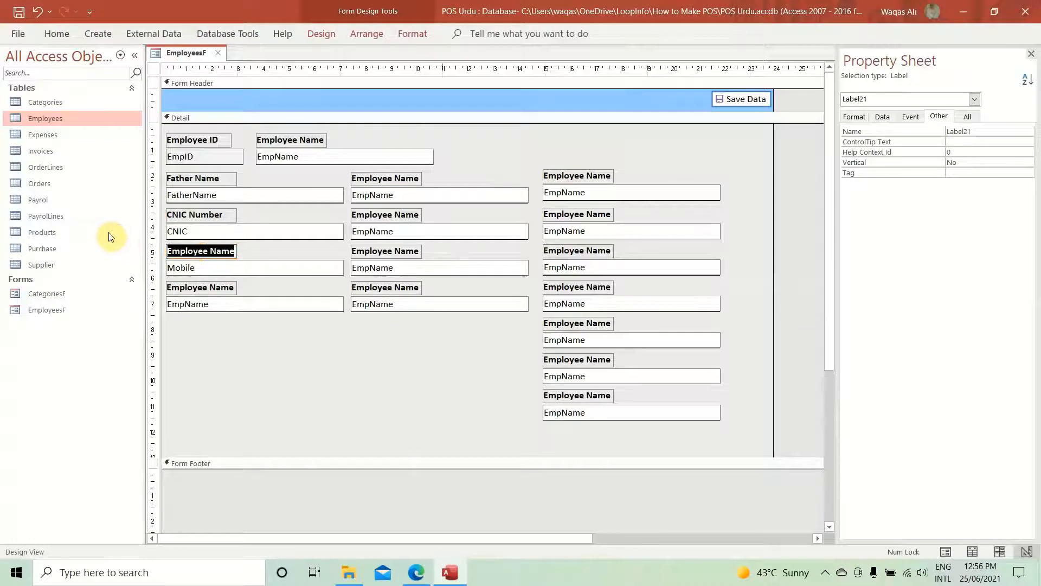
{"action": "type", "text": "Mobile"}
{"action": "type", "text": "Numbe"}
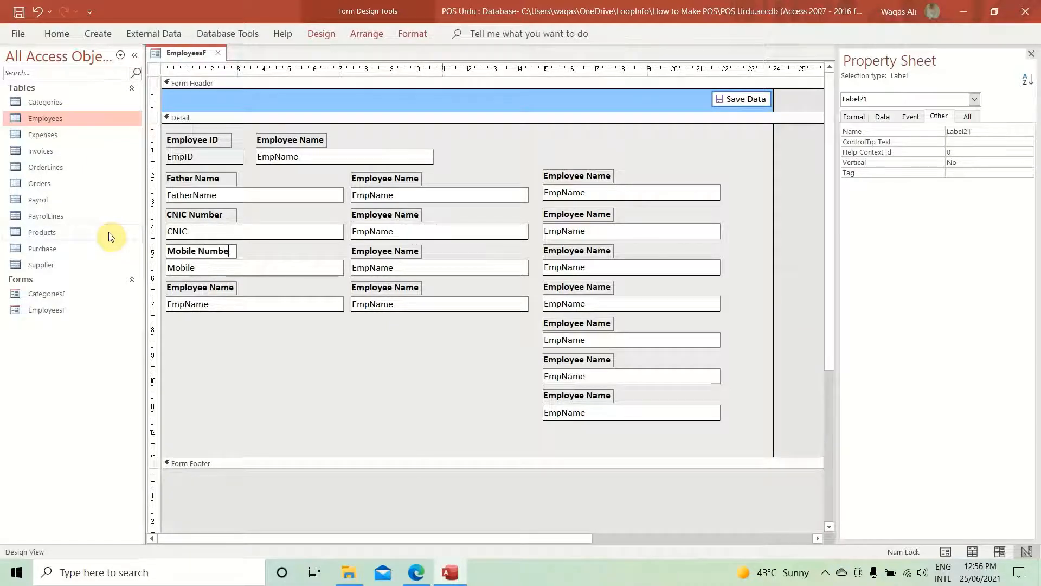
{"action": "type", "text": "r"}
{"action": "key", "text": "Return"}
- Bind the text box below Mobile to the HomeNumber field and name the control HomeNumber
{"action": "left_click", "coordinate": [191, 304]}
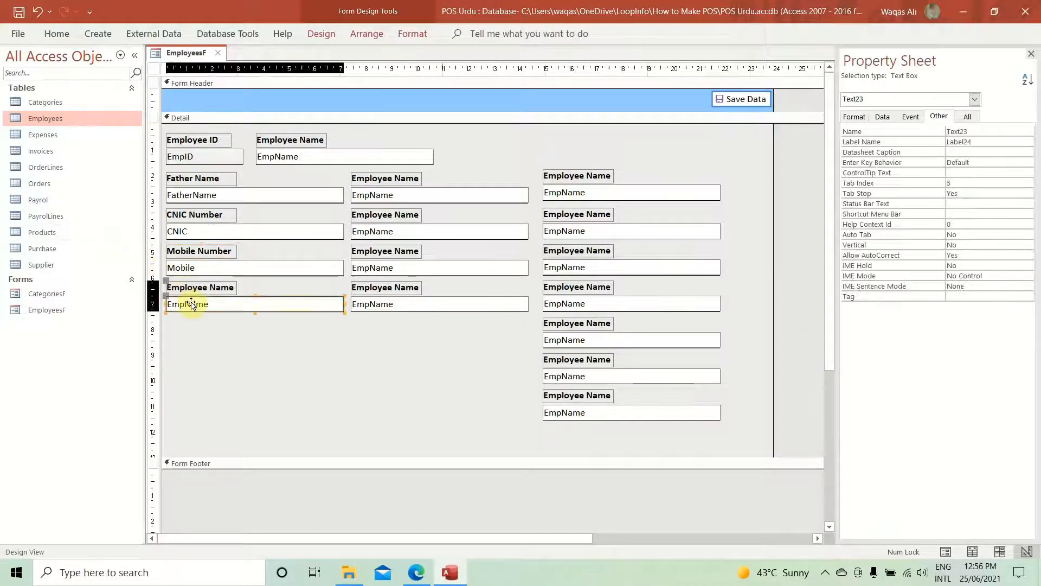
{"action": "left_click", "coordinate": [883, 116]}
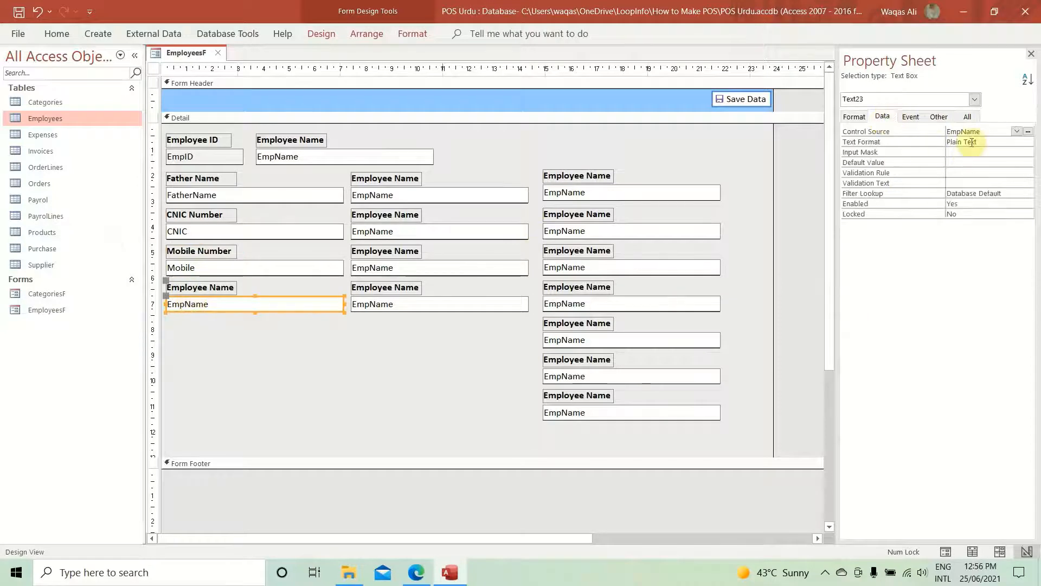
{"action": "left_click", "coordinate": [1016, 132]}
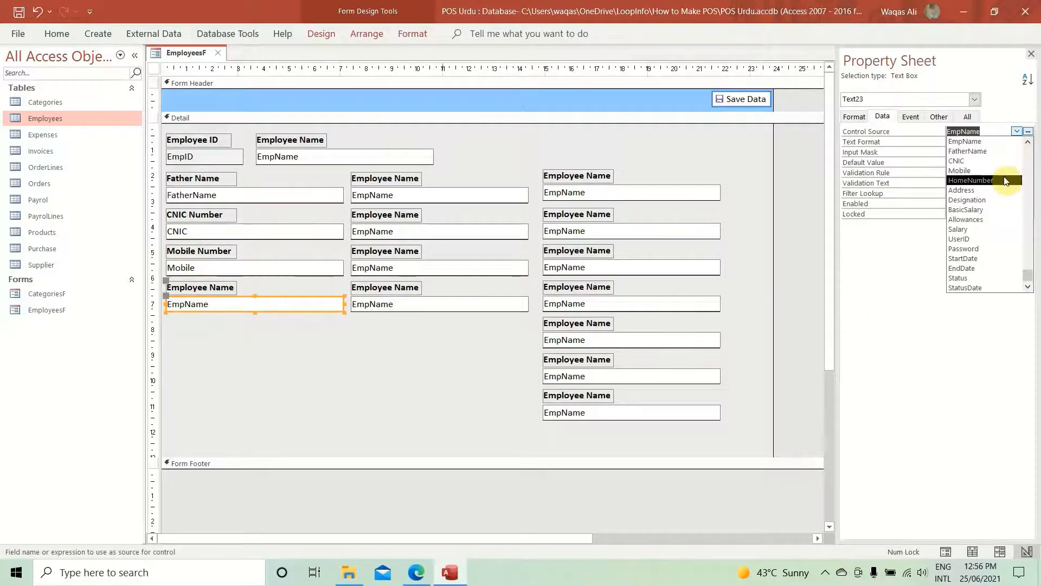
{"action": "left_click", "coordinate": [970, 180]}
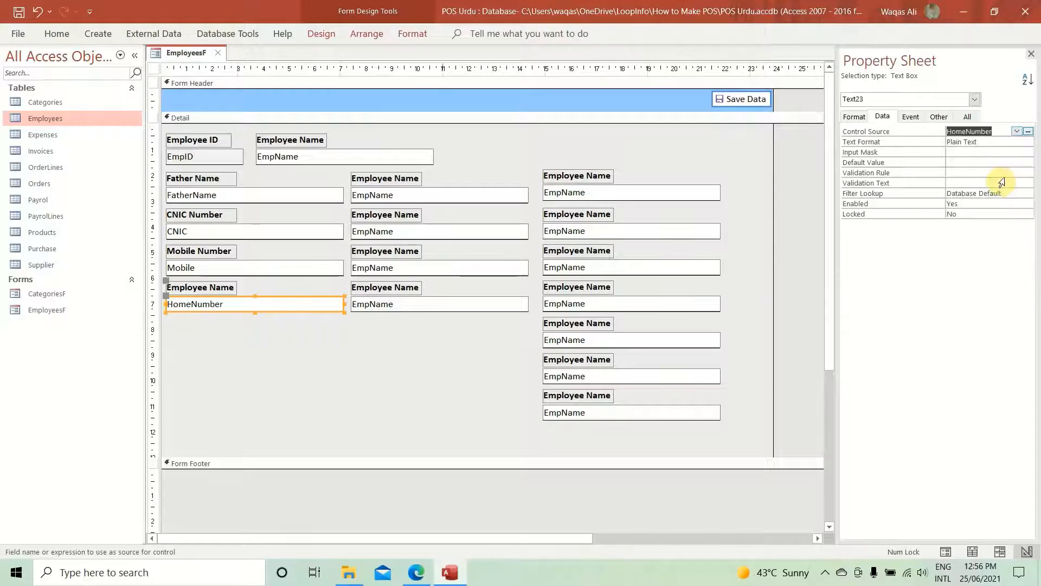
{"action": "left_click", "coordinate": [941, 116]}
{"action": "left_click", "coordinate": [855, 131]}
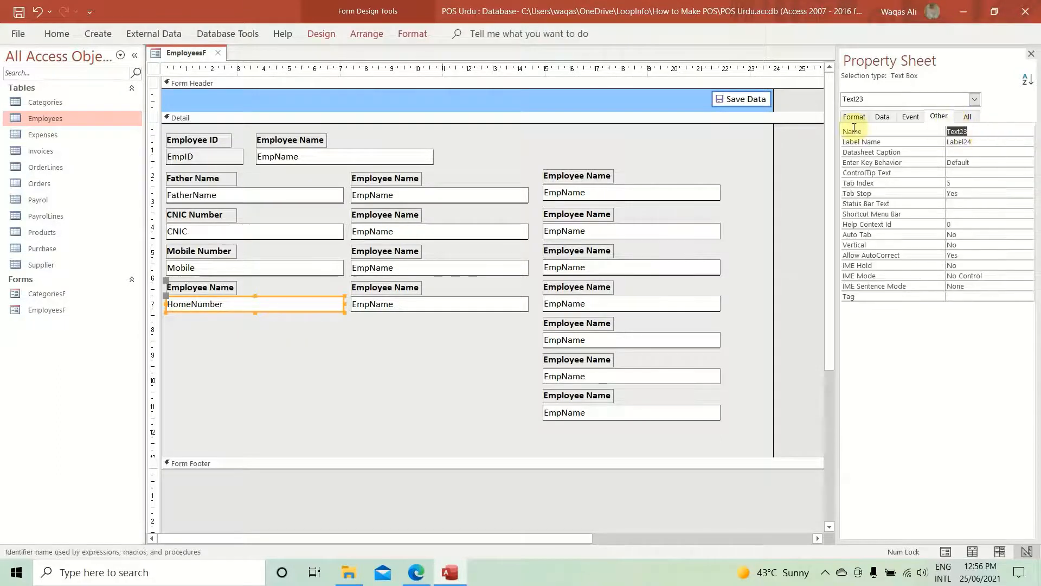
{"action": "type", "text": "HomeNumber"}
{"action": "key", "text": "Return"}
- Change the label above the HomeNumber text box to Home Number
{"action": "left_click", "coordinate": [185, 287]}
{"action": "left_click", "coordinate": [225, 288]}
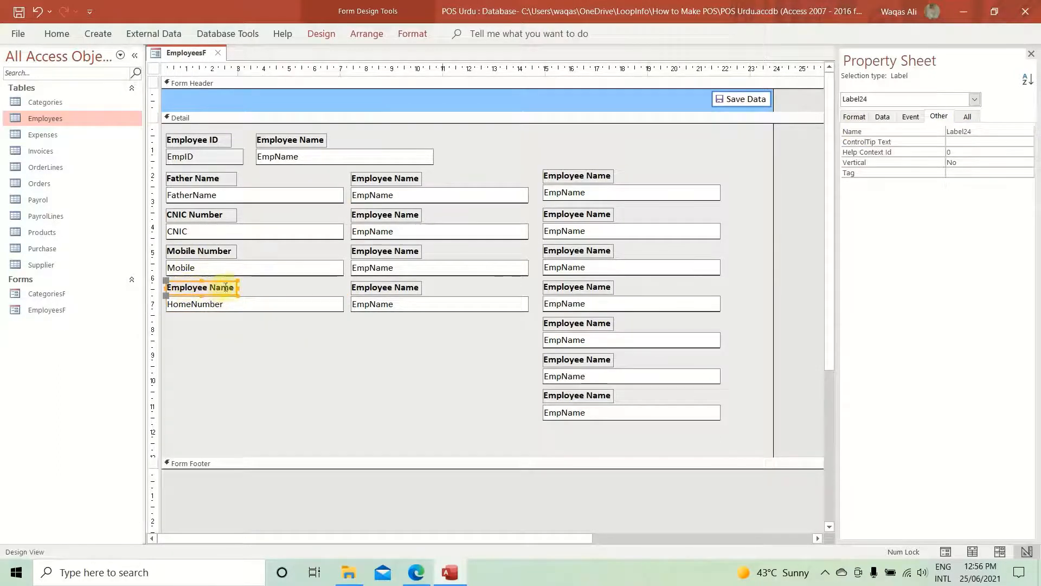
{"action": "left_click_drag", "start_coordinate": [232, 286], "coordinate": [135, 272]}
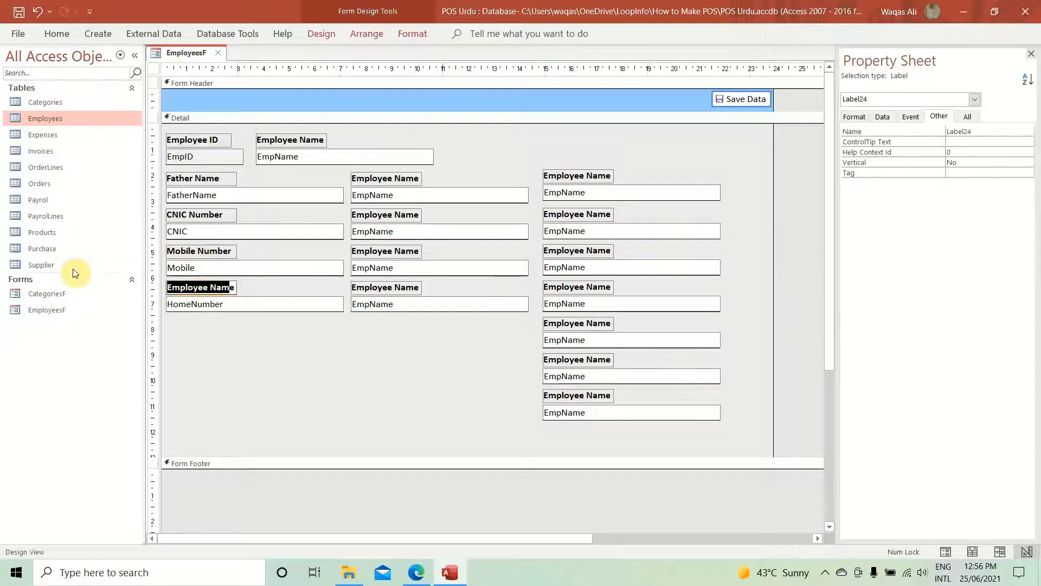
{"action": "key", "text": "BackSpace"}
{"action": "type", "text": "Hom"}
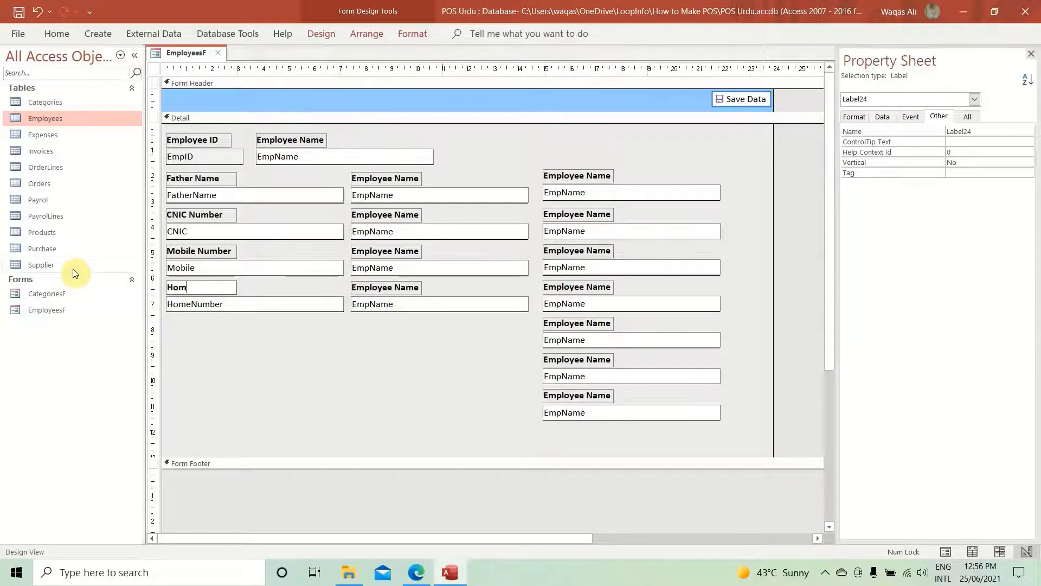
{"action": "type", "text": "e Number"}
{"action": "key", "text": "Return"}
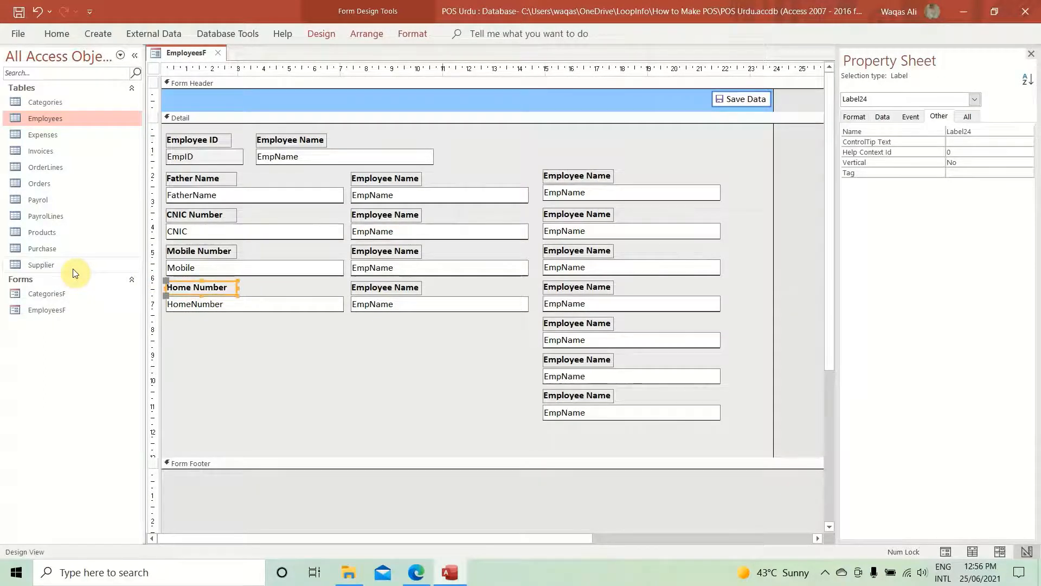
- Bind the text box beside FatherName in the second column to the Address field and name the control Address
{"action": "left_click", "coordinate": [445, 196]}
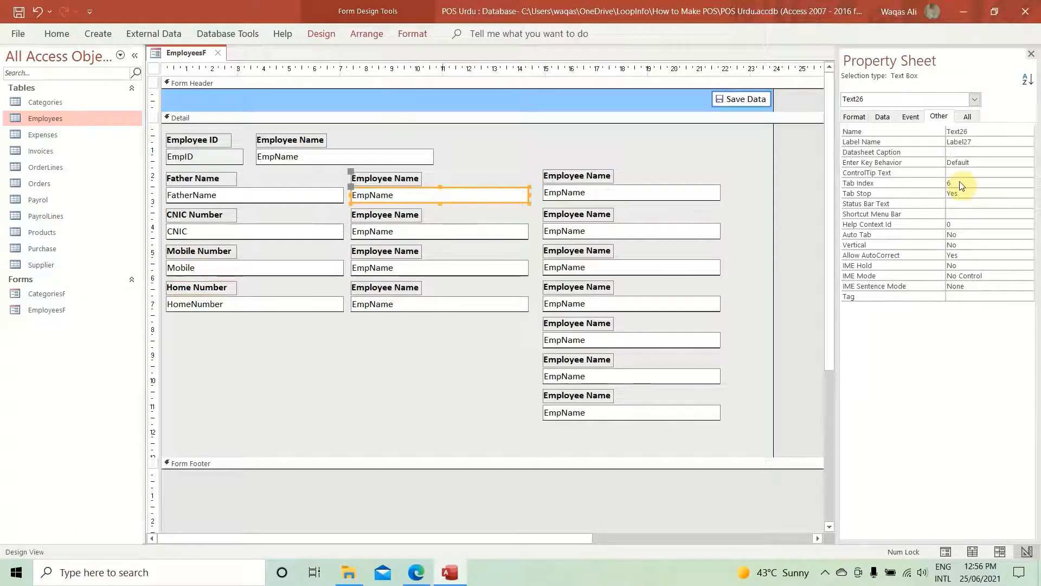
{"action": "left_click", "coordinate": [882, 117]}
{"action": "left_click", "coordinate": [1017, 131]}
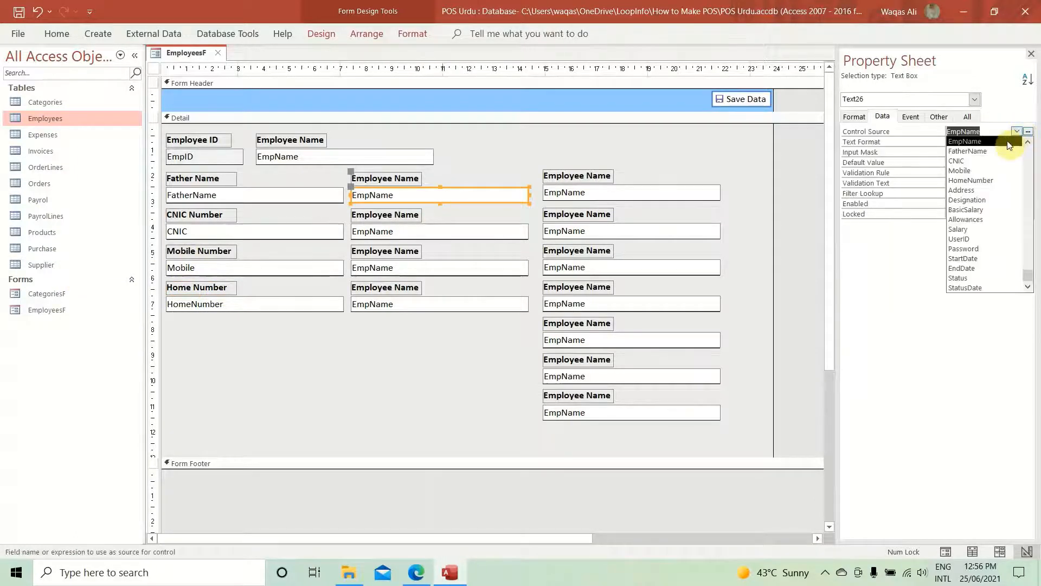
{"action": "left_click", "coordinate": [998, 195]}
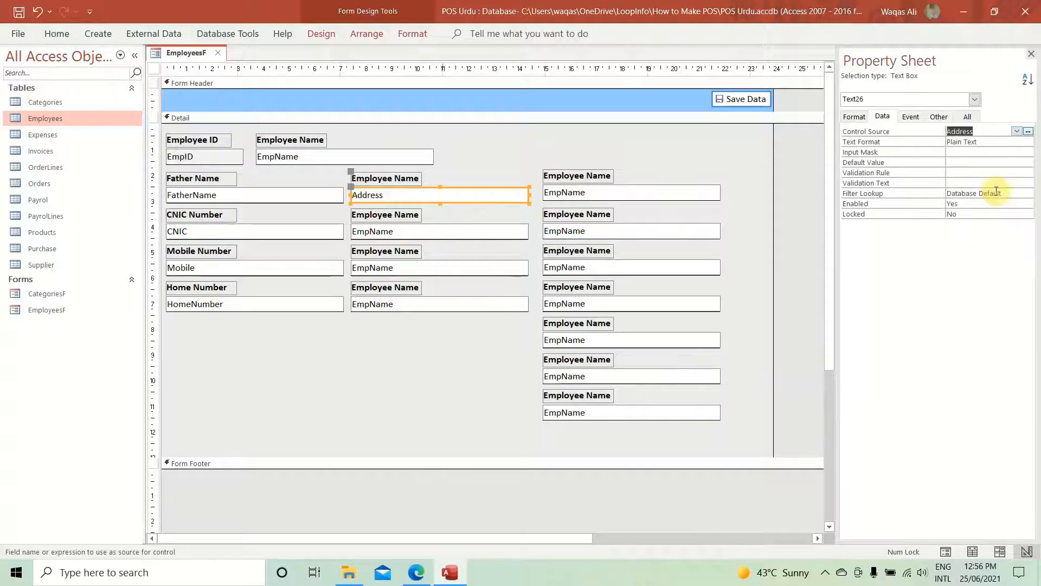
{"action": "left_click", "coordinate": [939, 116]}
{"action": "double_click", "coordinate": [997, 132]}
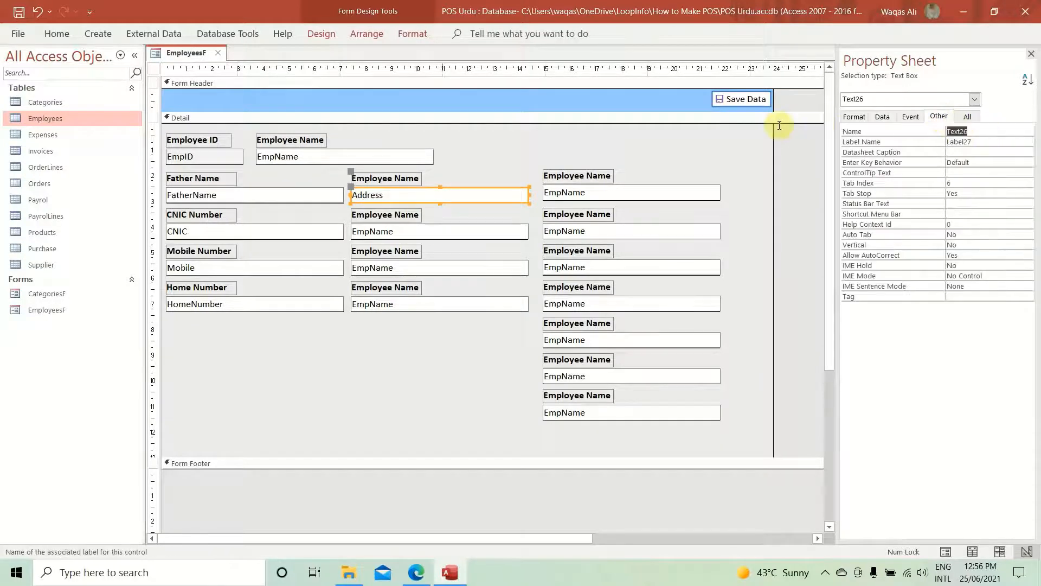
{"action": "type", "text": "Address"}
{"action": "key", "text": "Return"}
- Change the label above the Address text box to Address
{"action": "left_click", "coordinate": [368, 176]}
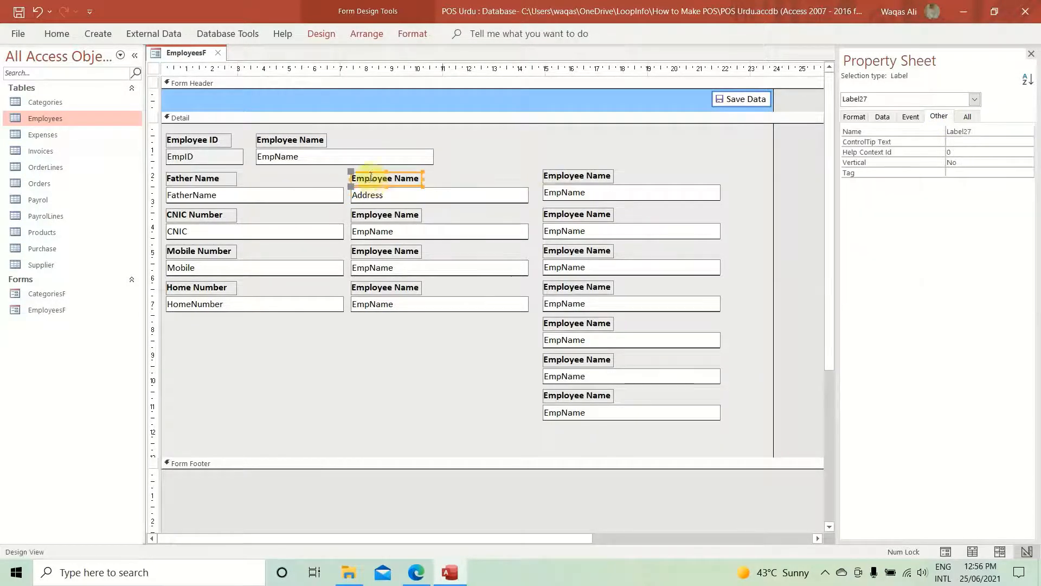
{"action": "double_click", "coordinate": [364, 177]}
{"action": "left_click_drag", "start_coordinate": [417, 179], "coordinate": [242, 166]}
{"action": "type", "text": "Address"}
{"action": "key", "text": "Return"}
- Bind the text box below Address in the second column to the Designation field
{"action": "left_click", "coordinate": [388, 231]}
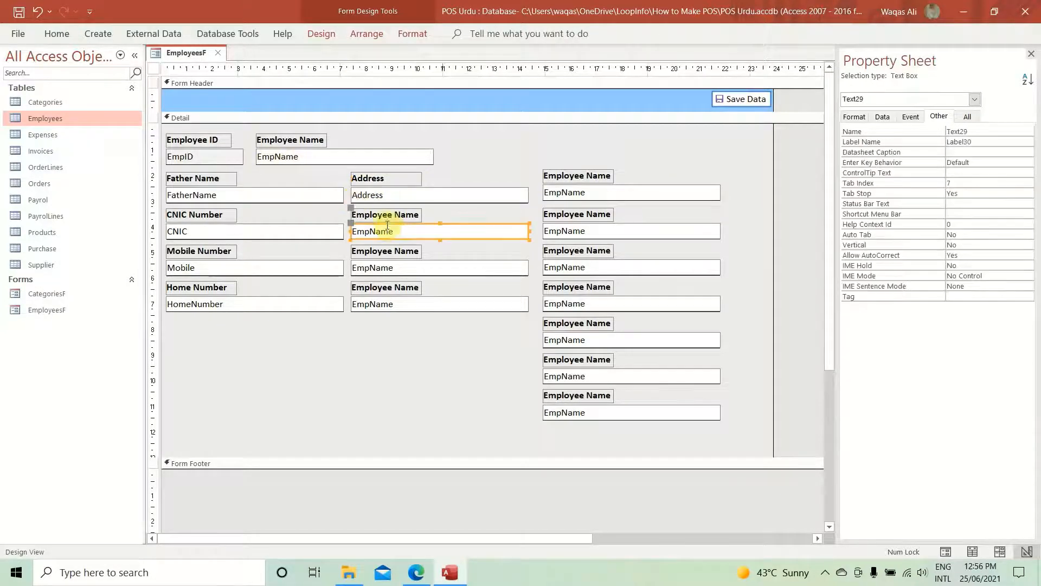
{"action": "left_click", "coordinate": [883, 117]}
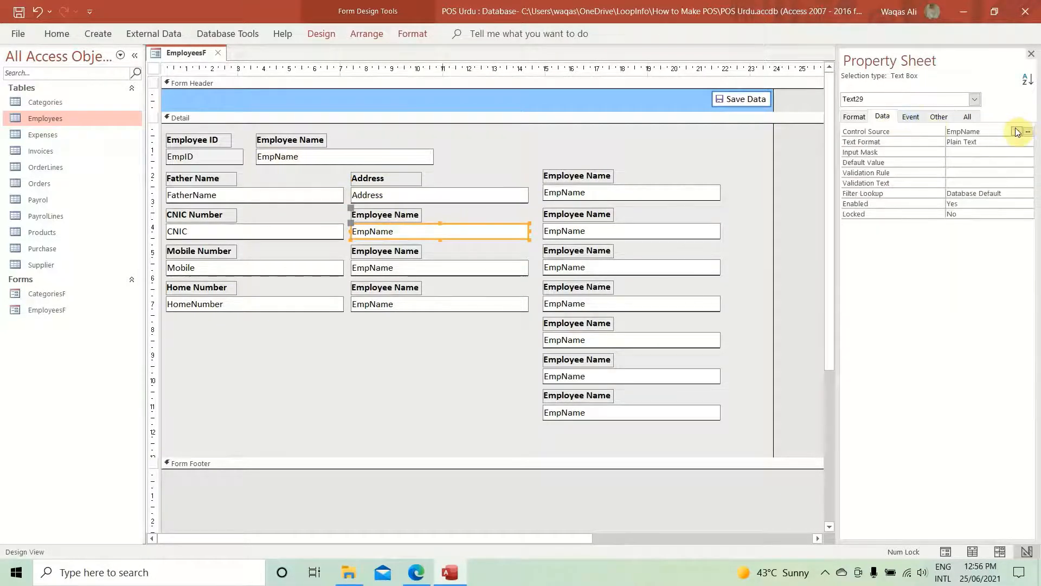
{"action": "left_click", "coordinate": [1016, 131]}
{"action": "left_click", "coordinate": [1016, 200]}
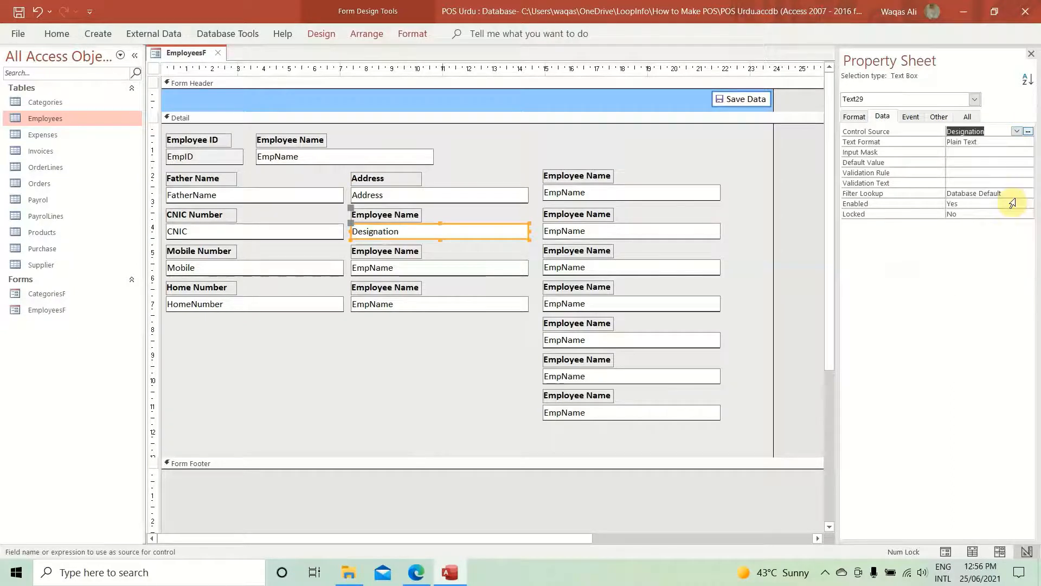
{"action": "left_click", "coordinate": [940, 116]}
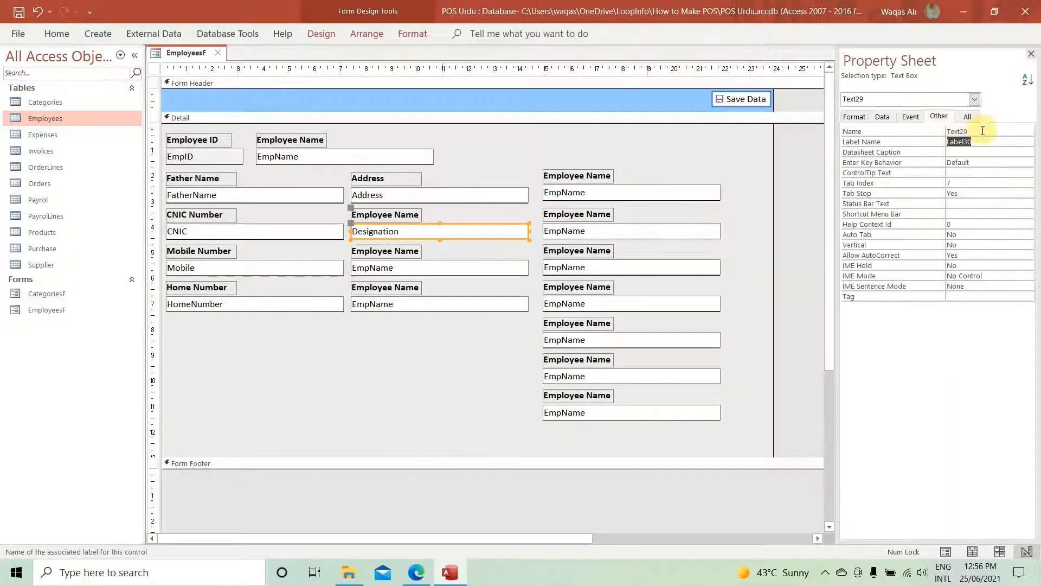
- Change the label above the Designation text box to Designation
{"action": "left_click", "coordinate": [387, 217]}
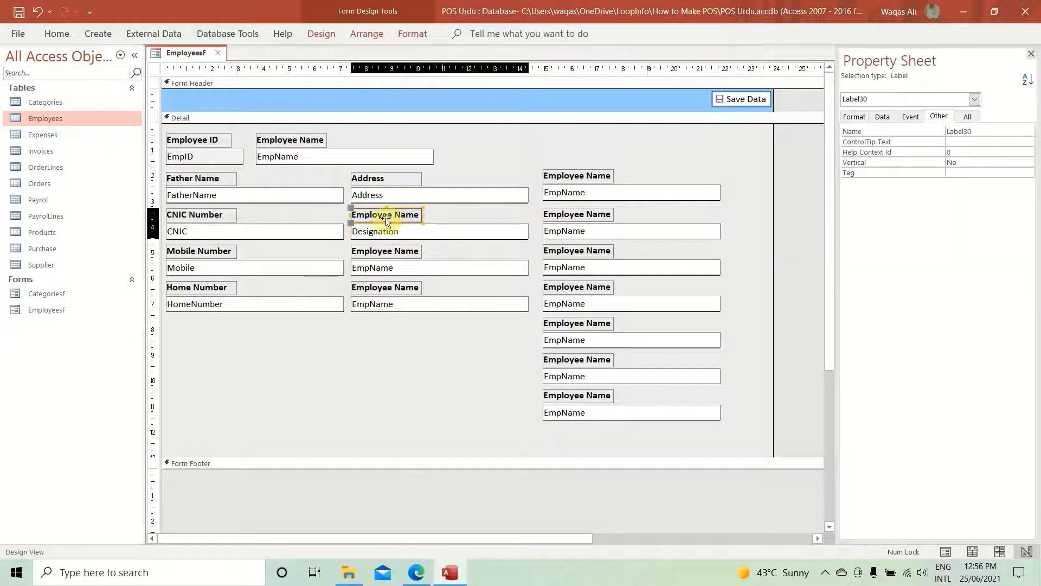
{"action": "left_click", "coordinate": [391, 217]}
{"action": "left_click_drag", "start_coordinate": [421, 215], "coordinate": [214, 203]}
{"action": "type", "text": "Designation"}
{"action": "key", "text": "Return"}
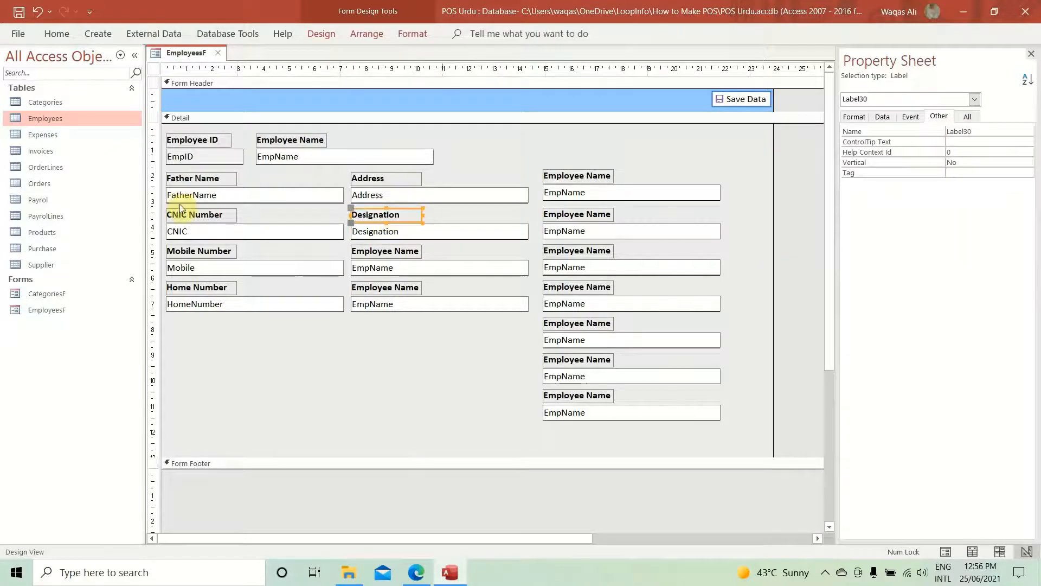
- Bind the text box below Designation in the second column to the BasicSalary field
{"action": "left_click", "coordinate": [355, 268]}
{"action": "left_click", "coordinate": [883, 116]}
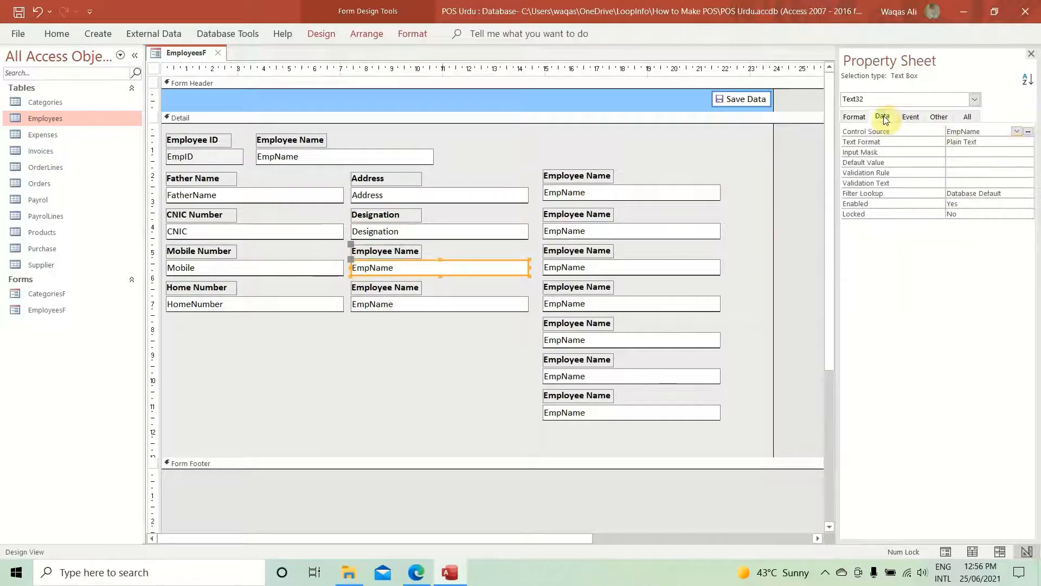
{"action": "left_click", "coordinate": [1017, 131]}
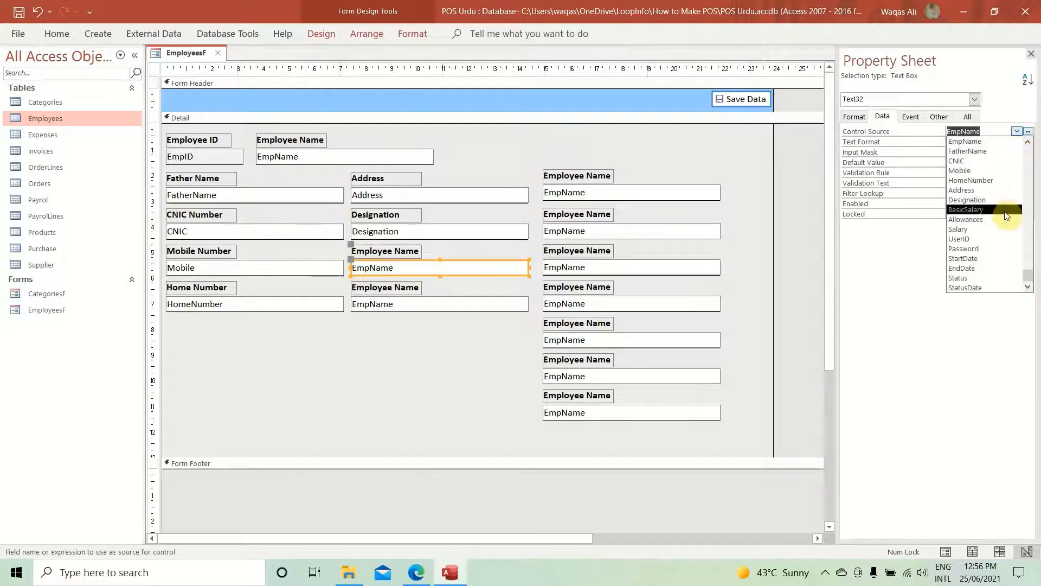
{"action": "left_click", "coordinate": [976, 209]}
{"action": "left_click", "coordinate": [939, 116]}
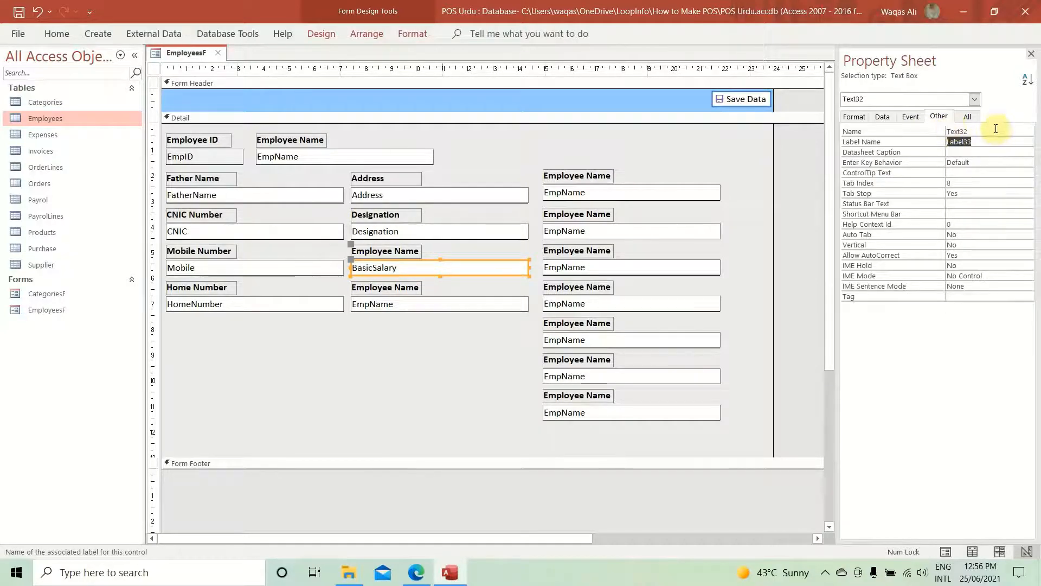
- Change the label above the BasicSalary text box to Basic Salary
{"action": "left_click", "coordinate": [384, 251]}
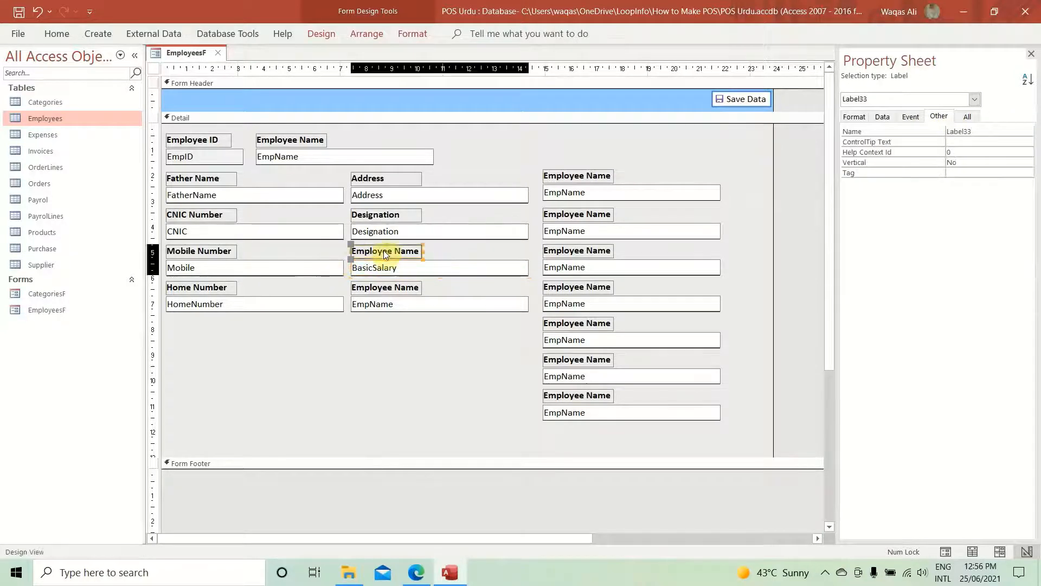
{"action": "left_click", "coordinate": [421, 251]}
{"action": "left_click_drag", "start_coordinate": [421, 250], "coordinate": [311, 259]}
{"action": "type", "text": "BasicSalary"}
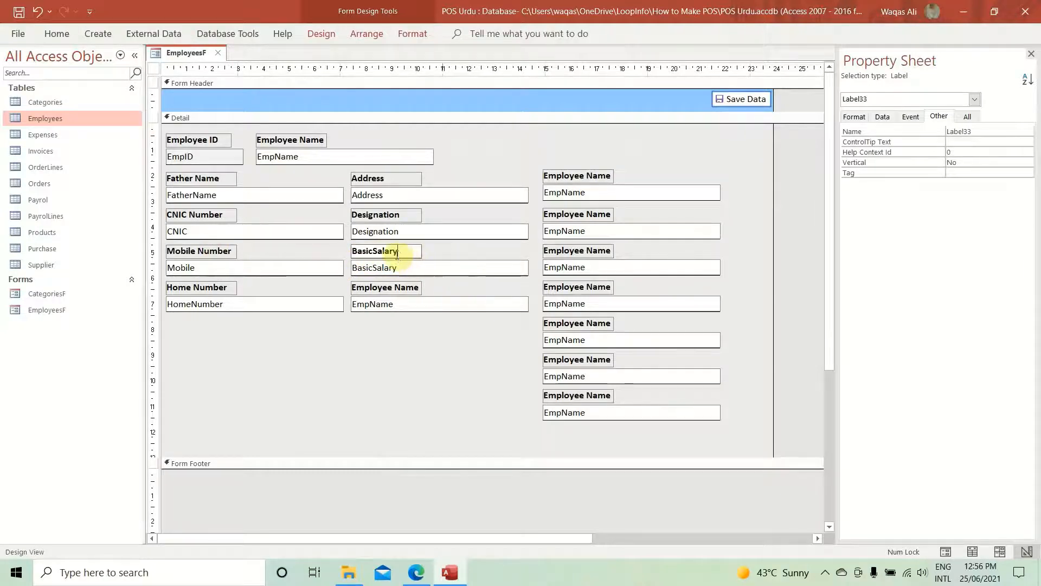
{"action": "key", "text": "Return"}
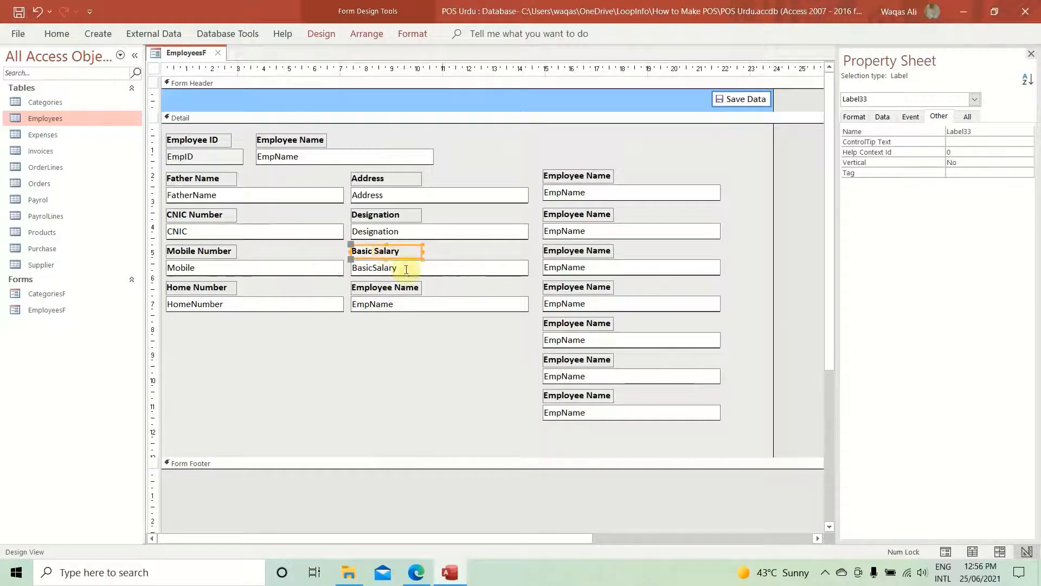
- Bind the text box below BasicSalary in the second column to the Allowances field and name the control Allowances
{"action": "left_click", "coordinate": [425, 310]}
{"action": "left_click", "coordinate": [883, 116]}
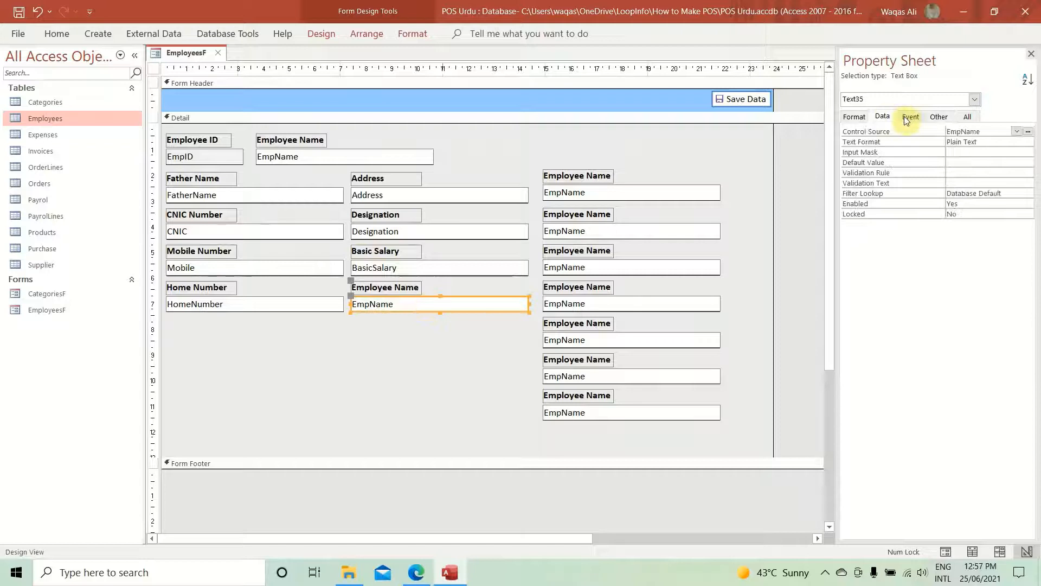
{"action": "left_click", "coordinate": [1017, 131]}
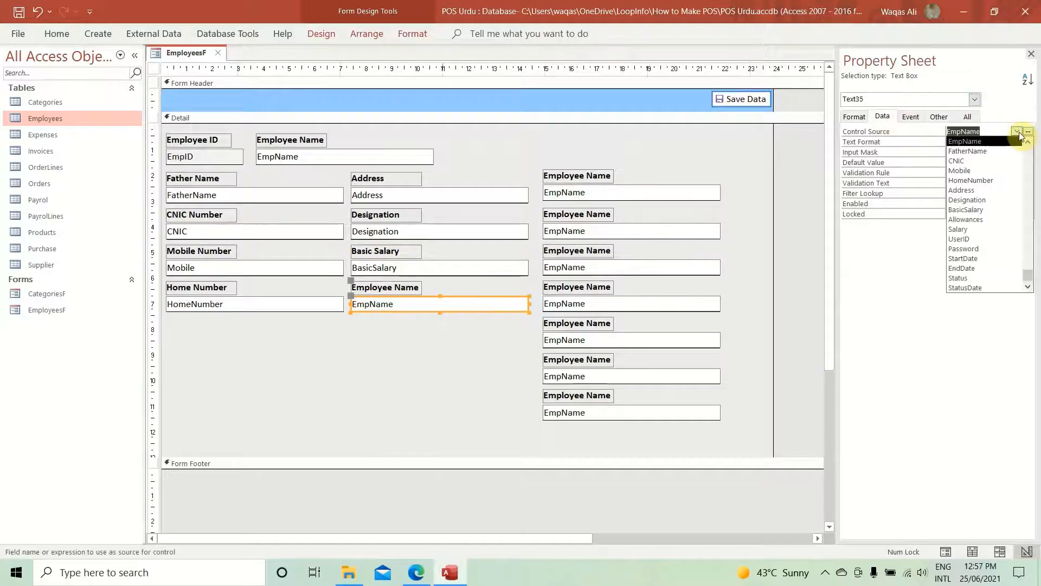
{"action": "left_click", "coordinate": [1006, 220]}
{"action": "left_click", "coordinate": [939, 116]}
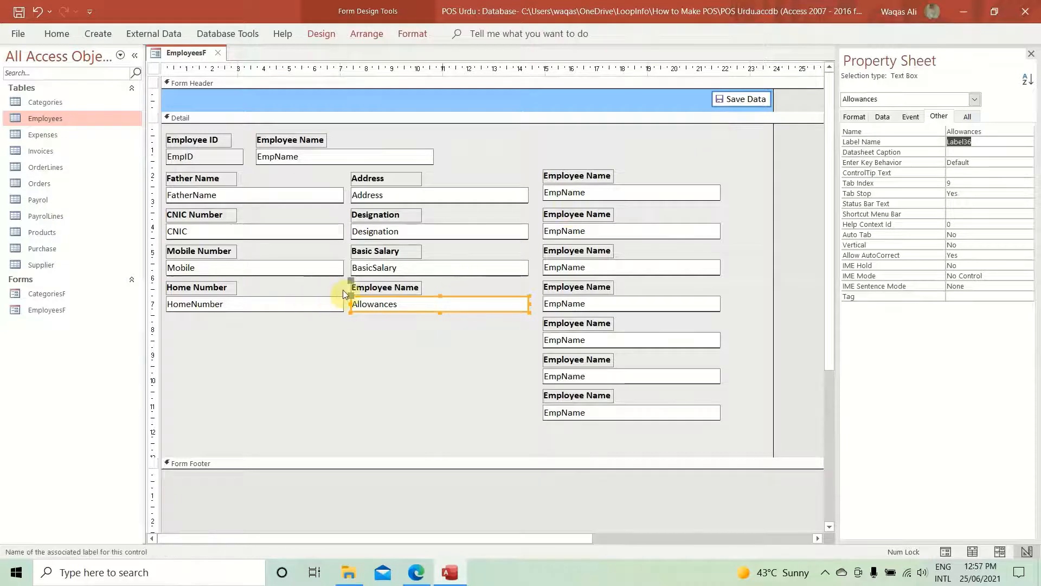
- Change the label above the Allowances text box to Allowances
{"action": "left_click", "coordinate": [414, 288]}
{"action": "left_click", "coordinate": [417, 288]}
{"action": "left_click_drag", "start_coordinate": [416, 288], "coordinate": [169, 267]}
{"action": "type", "text": "Allowances"}
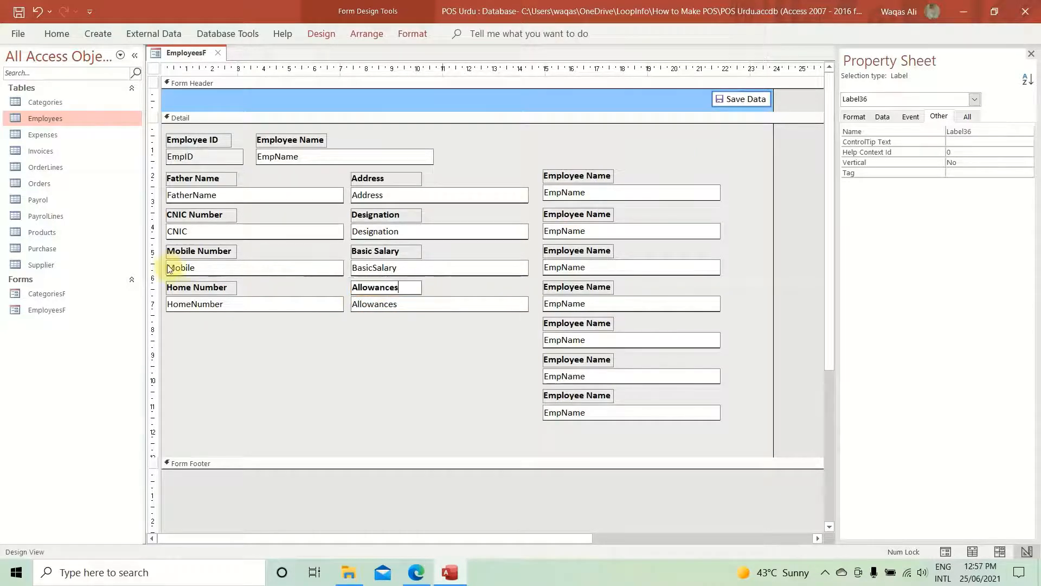
{"action": "key", "text": "Return"}
- Bind the first text box in the third column to the Salary field and open its Name property for editing
{"action": "left_click", "coordinate": [587, 193]}
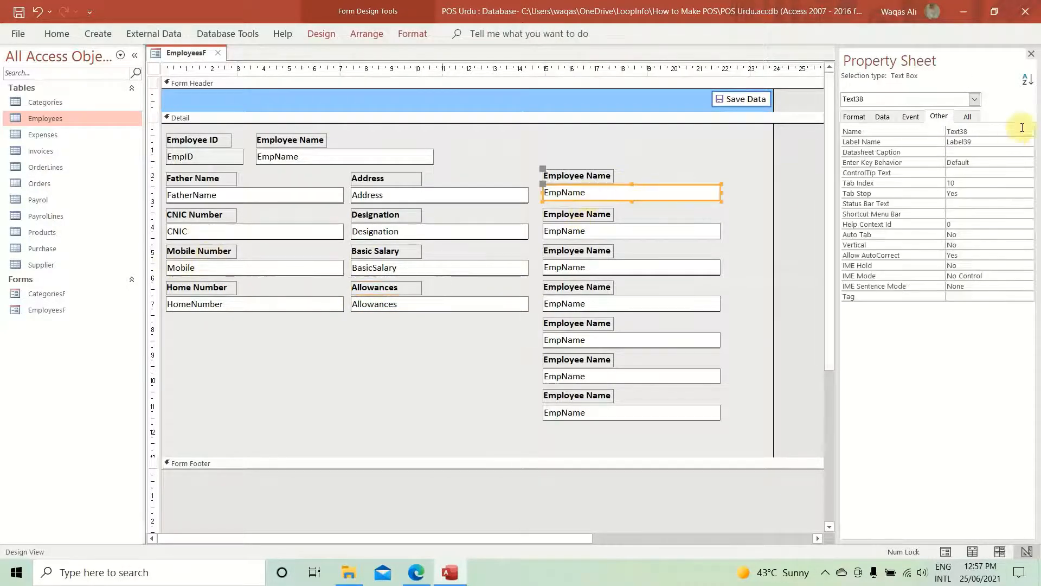
{"action": "left_click", "coordinate": [894, 117]}
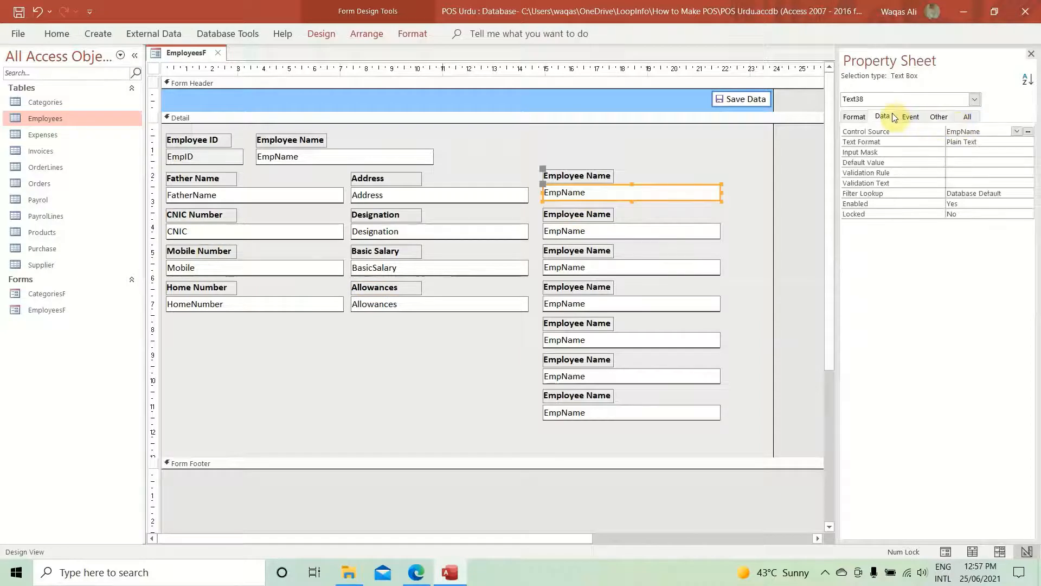
{"action": "left_click", "coordinate": [1016, 132]}
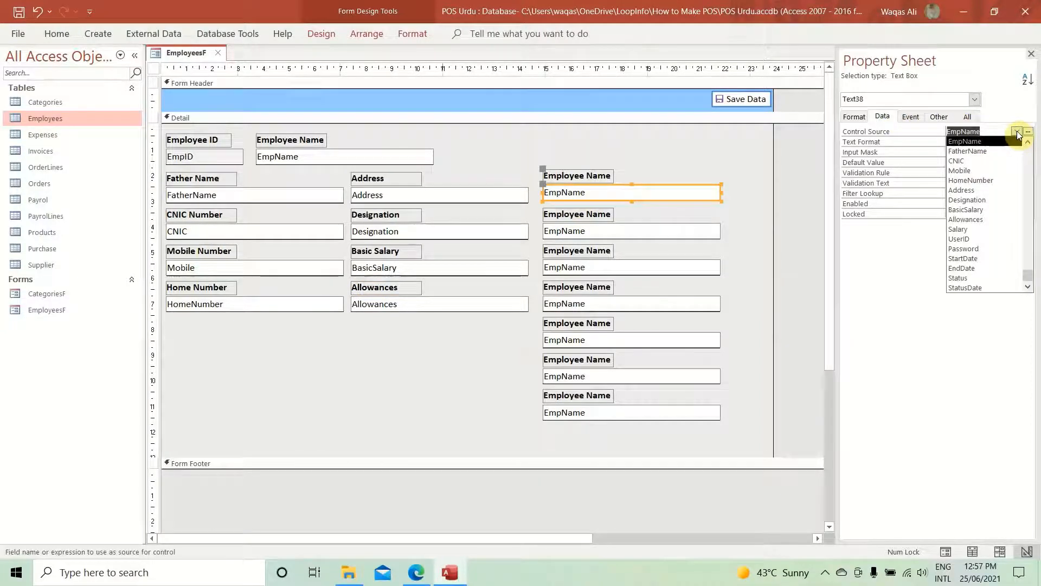
{"action": "left_click", "coordinate": [987, 229]}
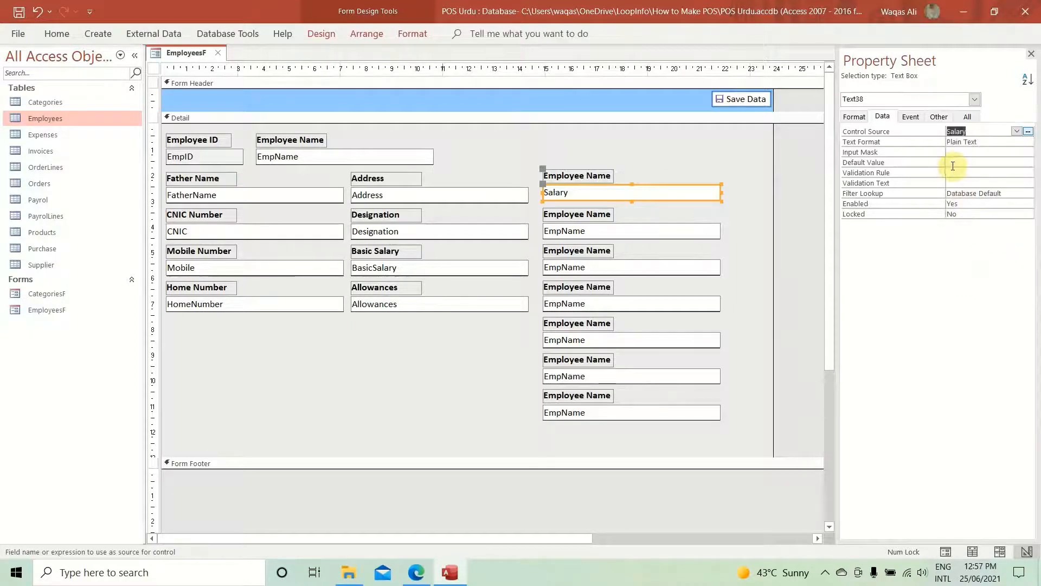
{"action": "left_click", "coordinate": [947, 117]}
{"action": "left_click", "coordinate": [859, 131]}
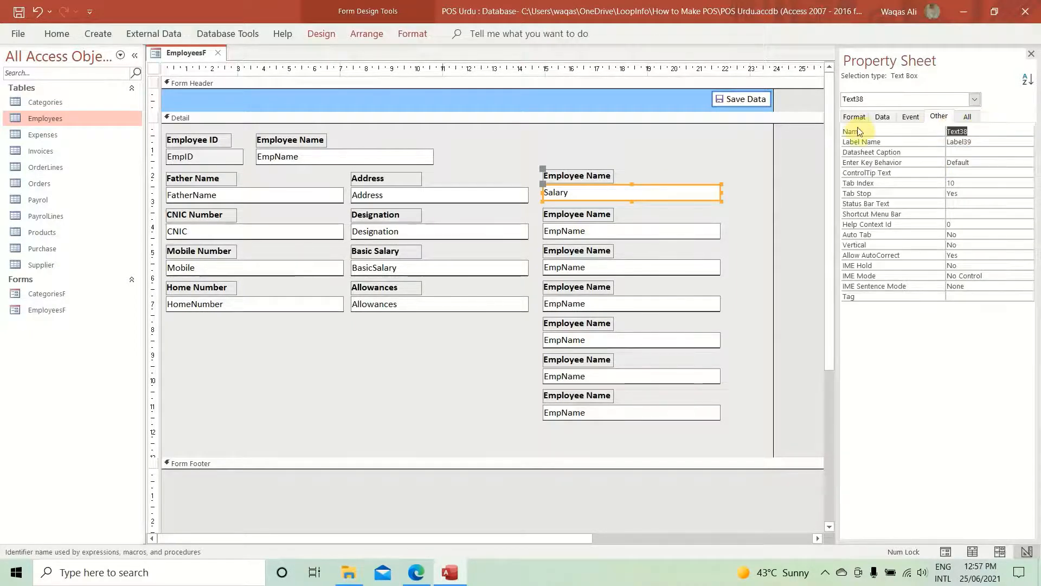
- Change the label above the Salary text box to Salary
{"action": "left_click", "coordinate": [551, 175]}
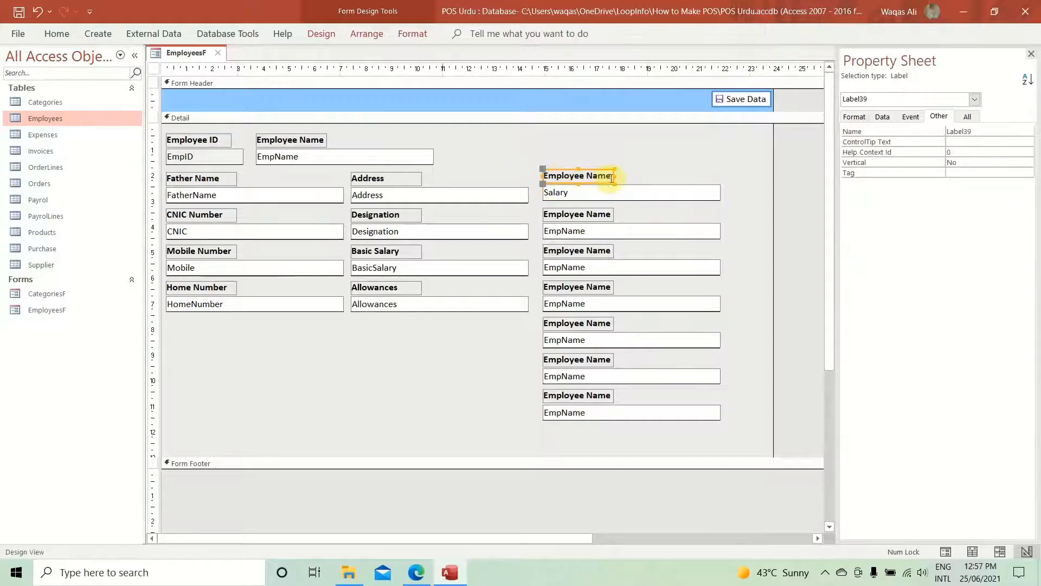
{"action": "left_click_drag", "start_coordinate": [612, 176], "coordinate": [403, 174]}
{"action": "type", "text": "Salary"}
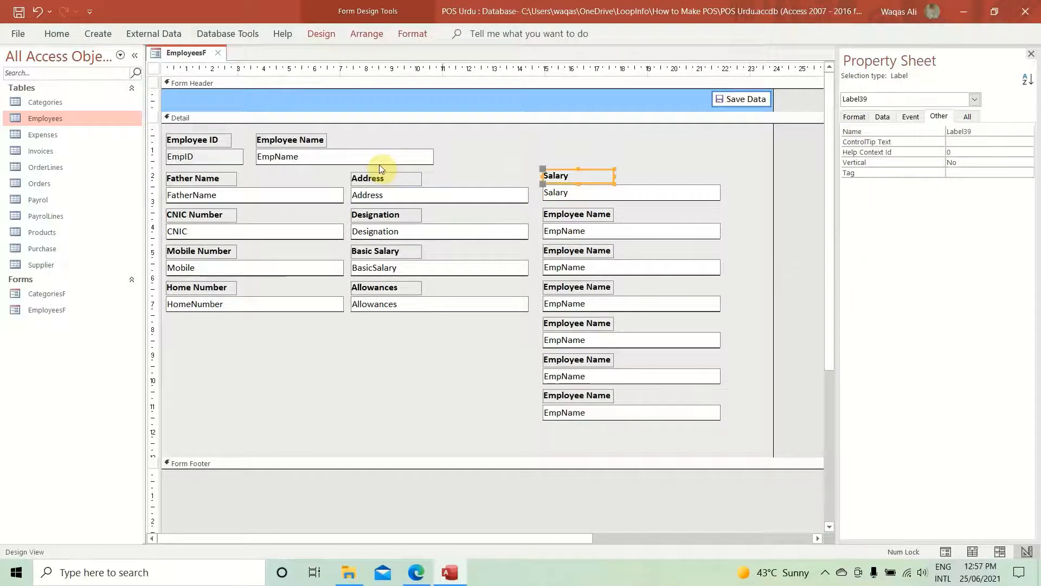
- Bind the text box below Salary in the third column to the UserID field and name the control UserID
{"action": "left_click", "coordinate": [559, 231]}
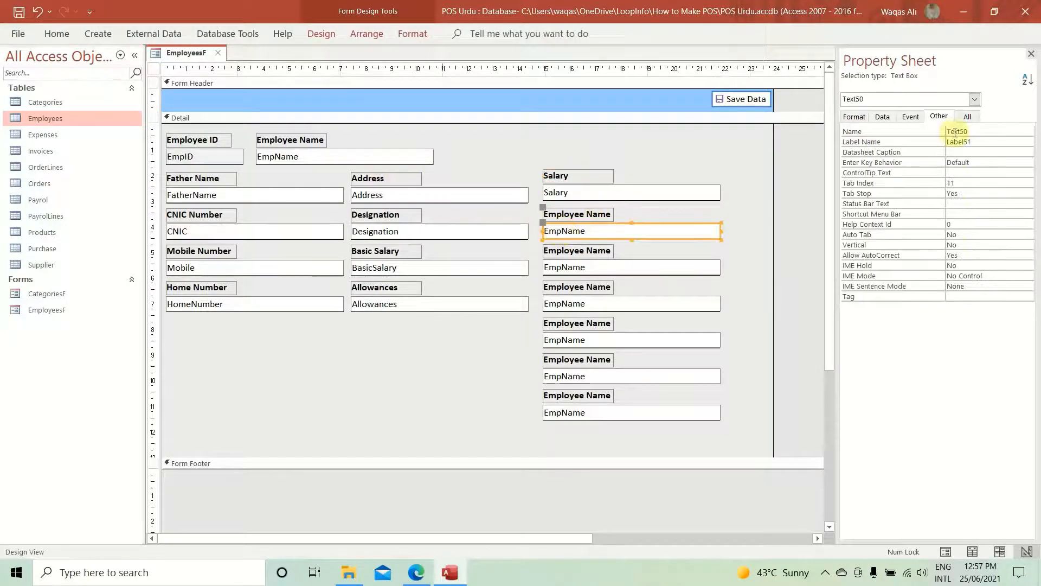
{"action": "left_click", "coordinate": [883, 116]}
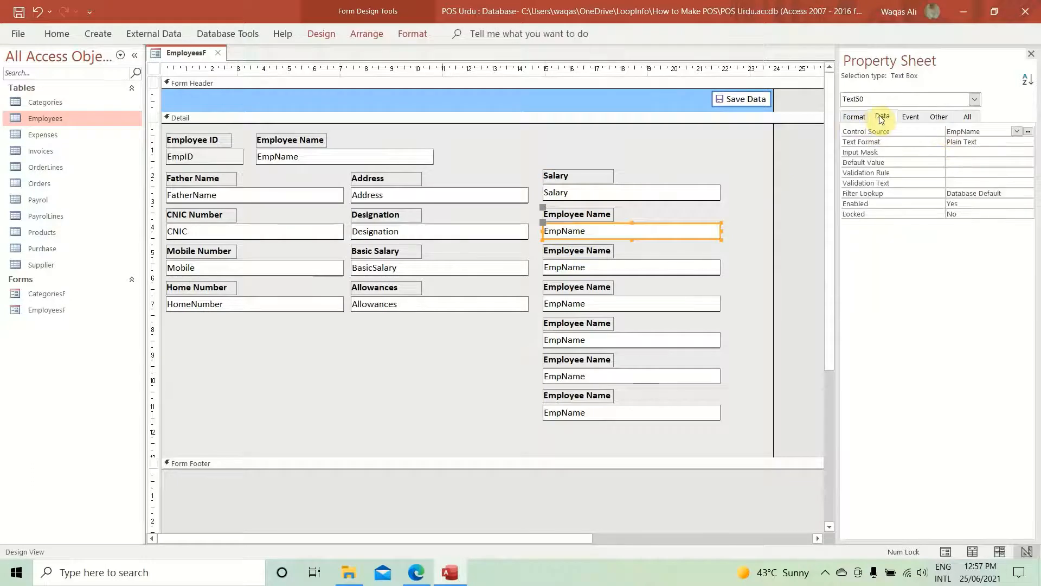
{"action": "left_click", "coordinate": [1018, 133]}
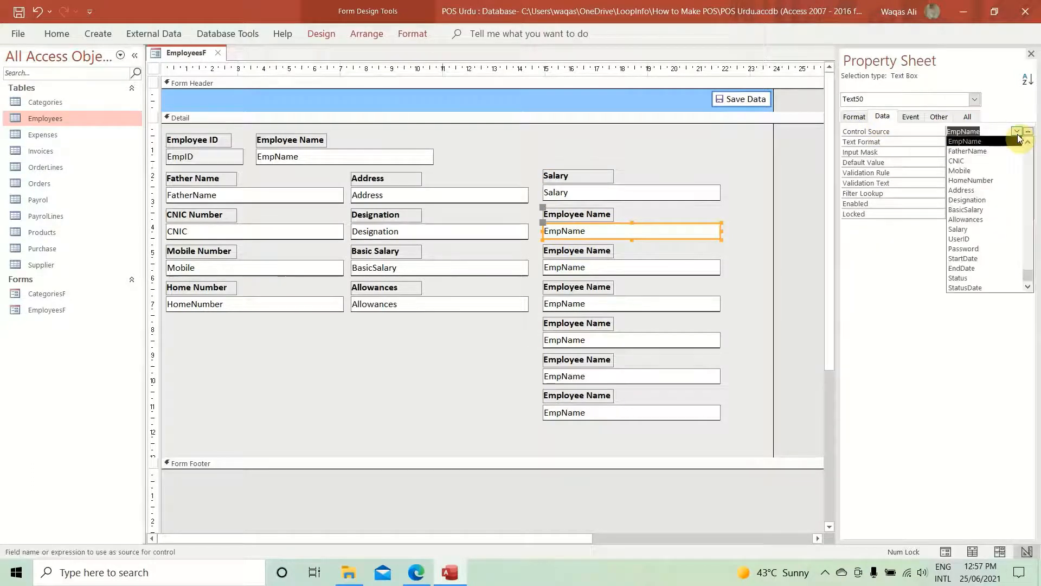
{"action": "left_click", "coordinate": [997, 240]}
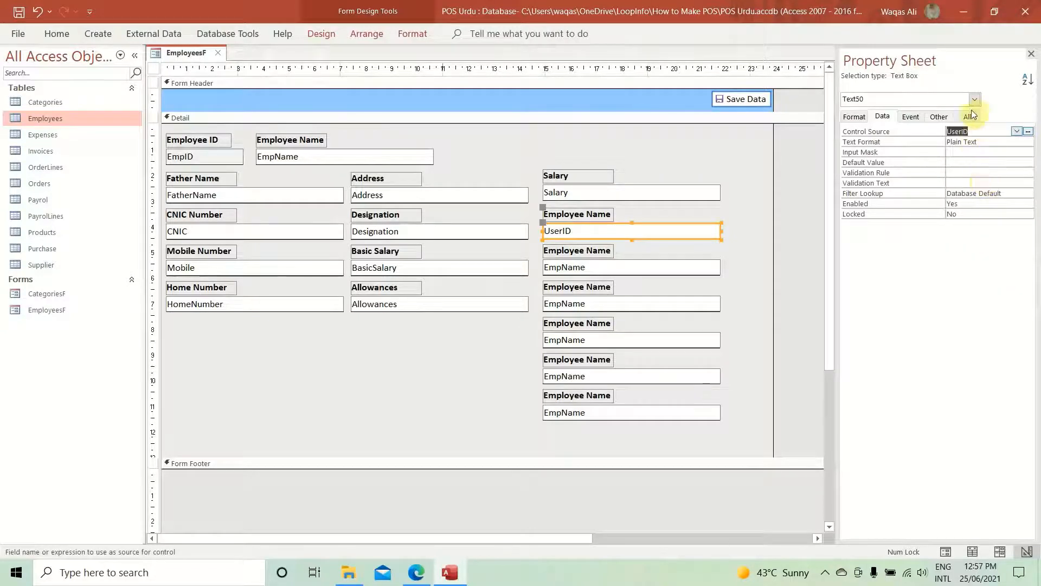
{"action": "left_click", "coordinate": [939, 116]}
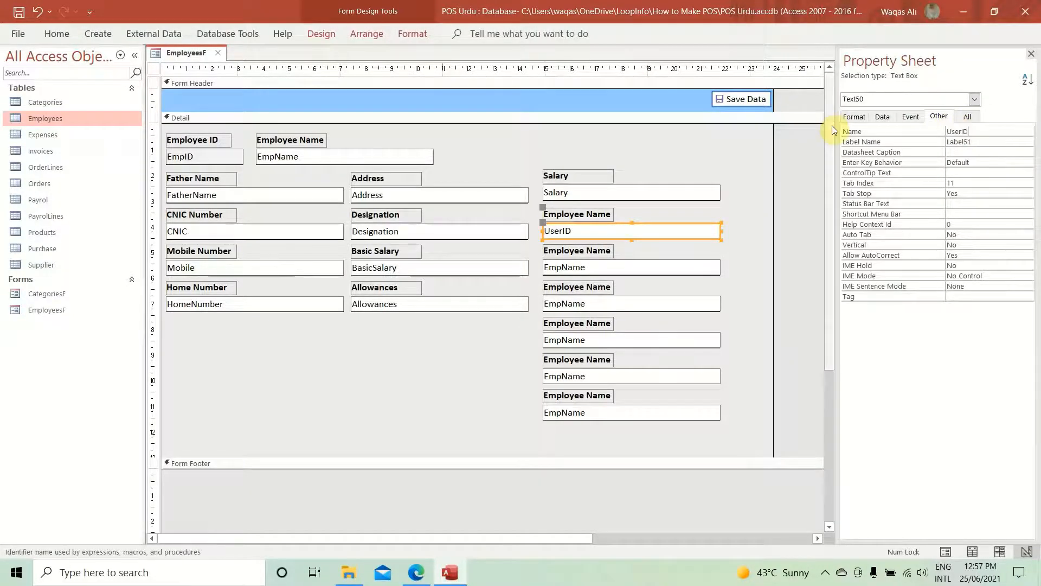
- Change the label above the UserID text box to User ID
{"action": "left_click", "coordinate": [591, 215]}
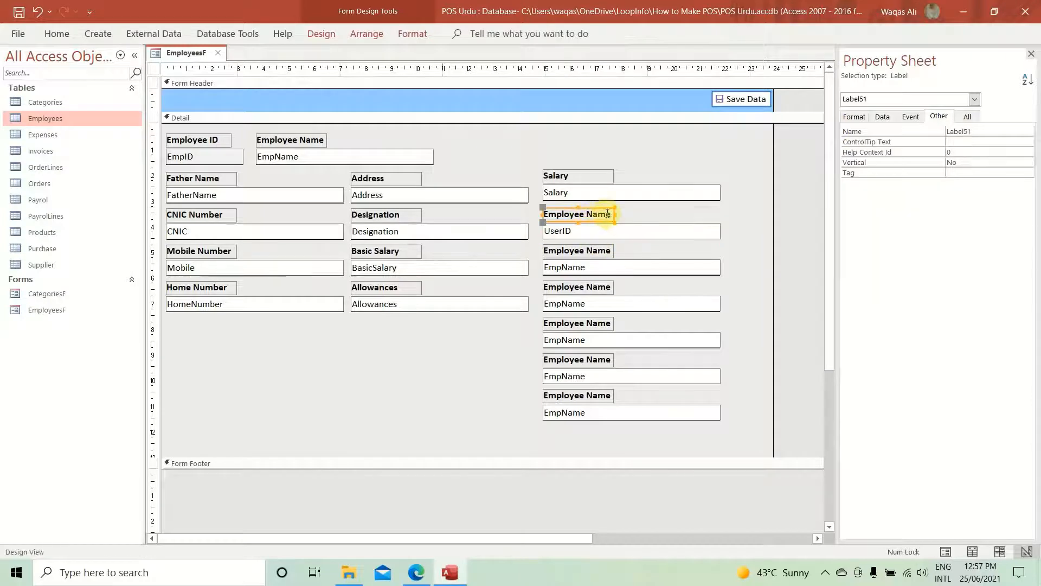
{"action": "left_click", "coordinate": [600, 213]}
{"action": "type", "text": "UserID"}
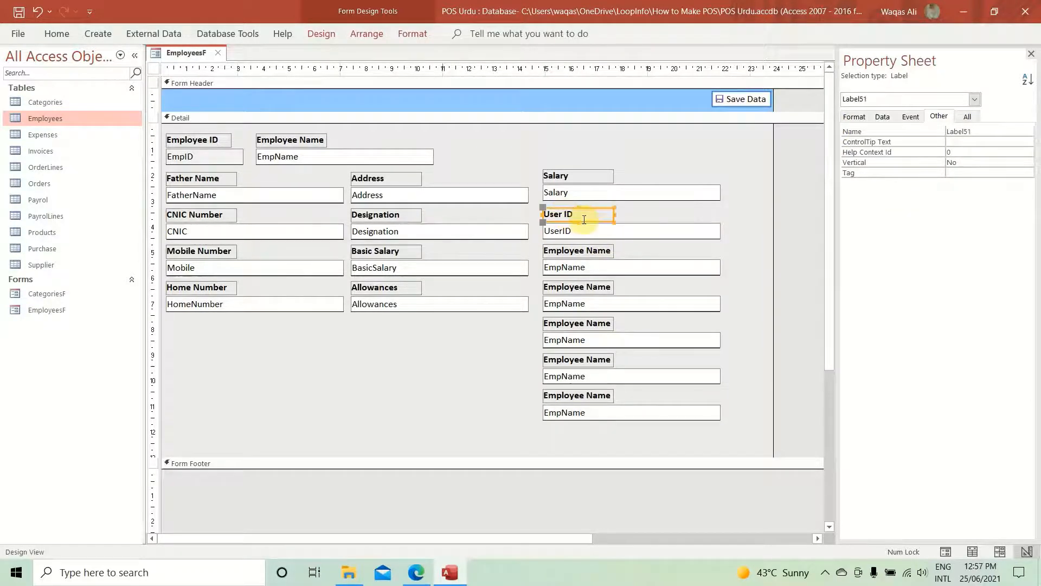
- Bind the text box below UserID in the third column to the Password field and name the control Password
{"action": "left_click", "coordinate": [613, 268]}
{"action": "left_click", "coordinate": [883, 116]}
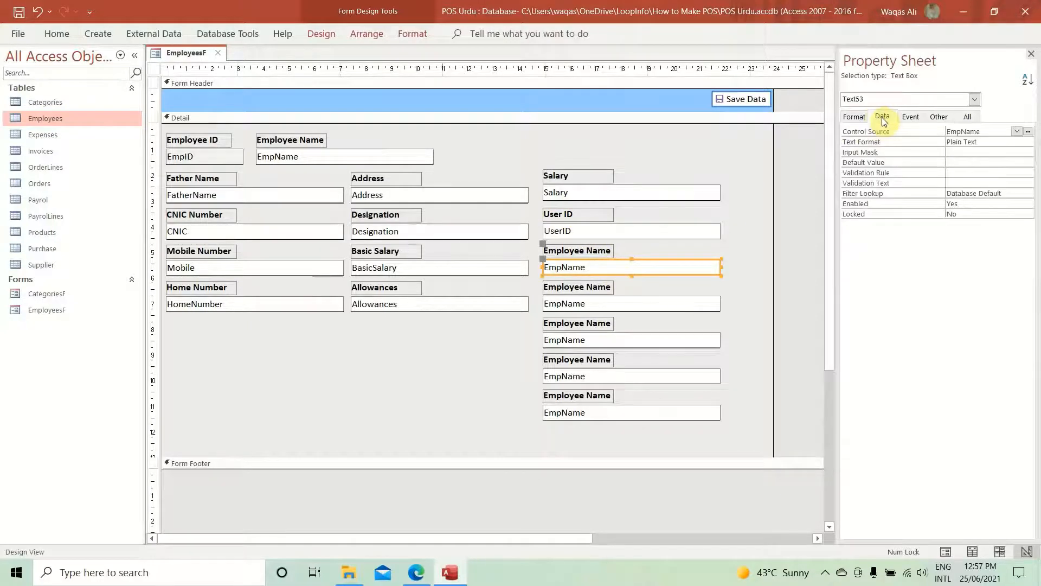
{"action": "left_click", "coordinate": [1016, 131]}
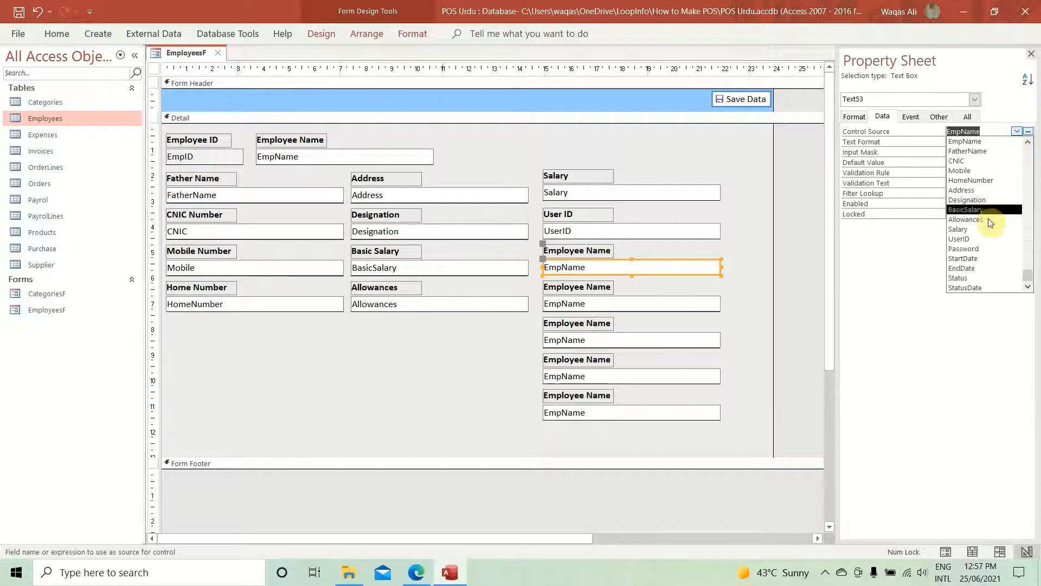
{"action": "left_click", "coordinate": [963, 248]}
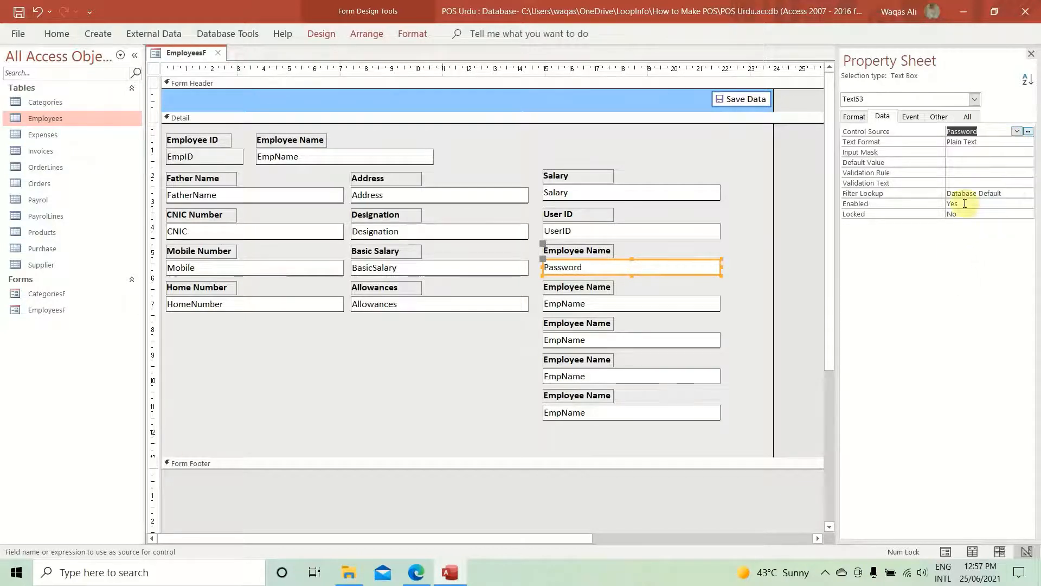
{"action": "left_click", "coordinate": [939, 116]}
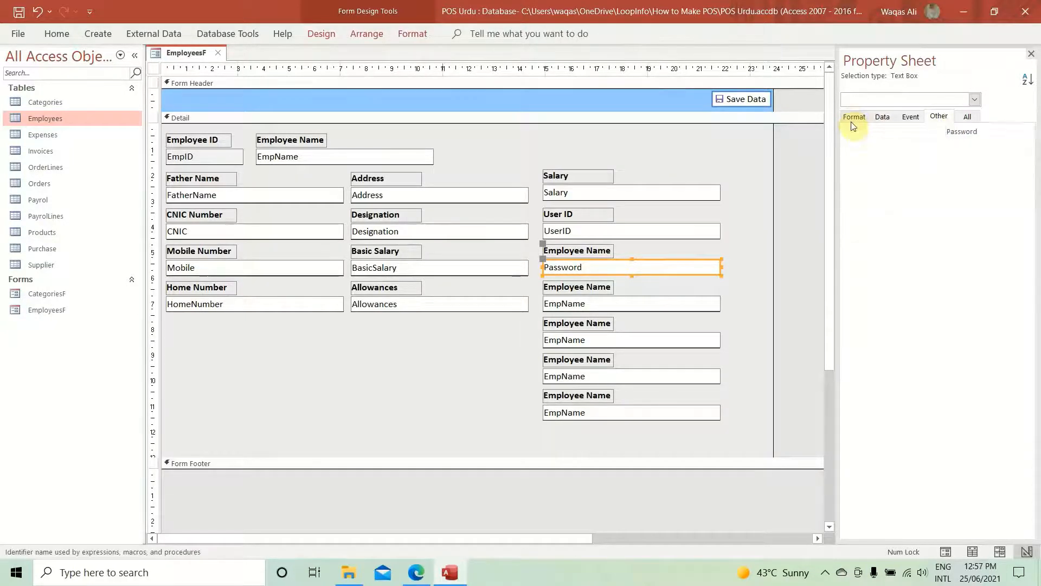
- Change the label above the Password text box to Password
{"action": "left_click", "coordinate": [571, 251]}
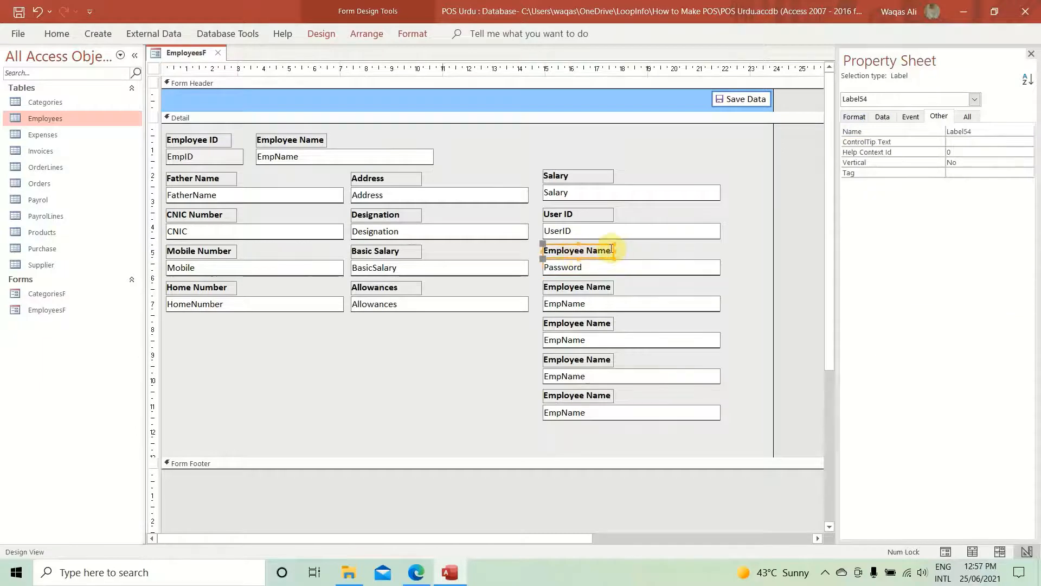
{"action": "left_click_drag", "start_coordinate": [611, 249], "coordinate": [444, 245]}
{"action": "key", "text": "ctrl+v"}
{"action": "key", "text": "Return"}
- Bind the text box below Password in the third column to the StartDate field and name the control StartDate
{"action": "left_click", "coordinate": [606, 307]}
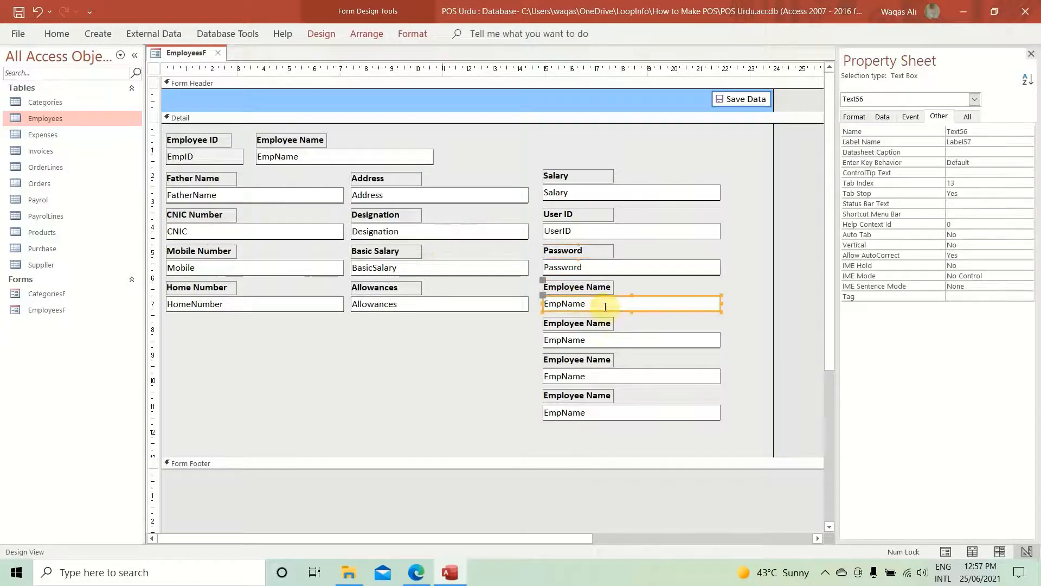
{"action": "left_click", "coordinate": [882, 116]}
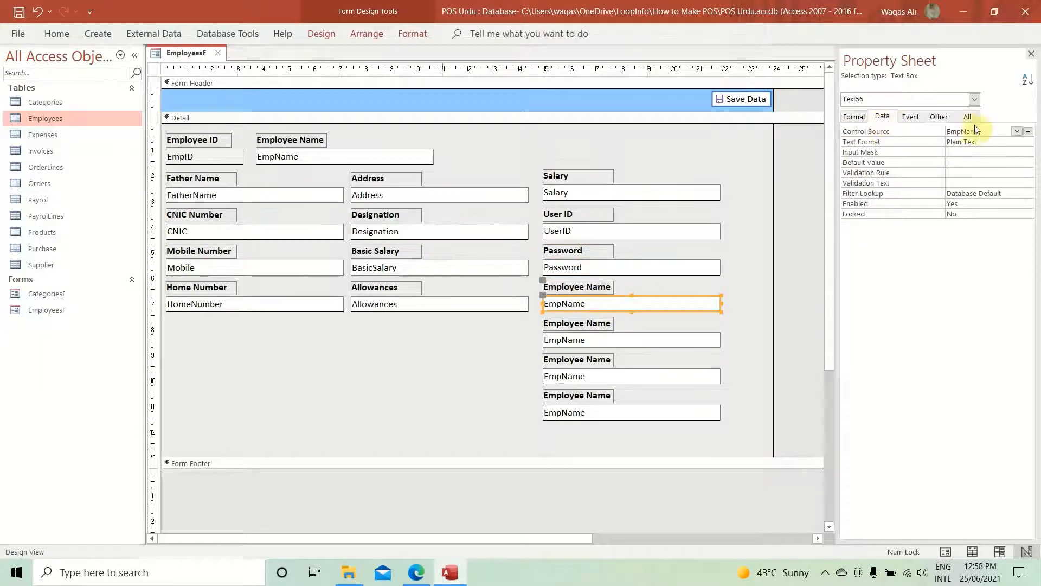
{"action": "left_click", "coordinate": [1016, 132]}
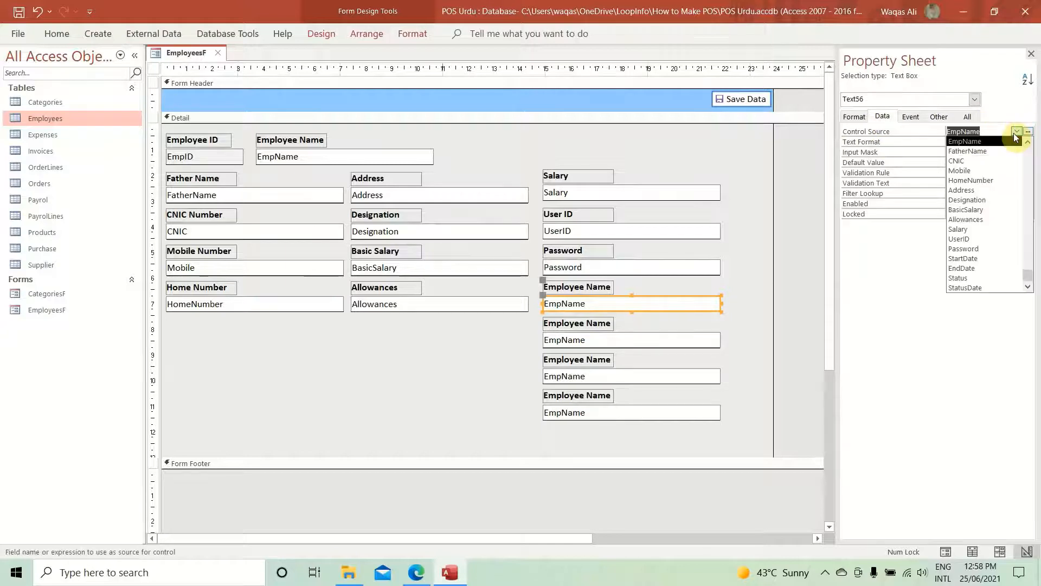
{"action": "left_click", "coordinate": [992, 264]}
{"action": "left_click", "coordinate": [939, 117]}
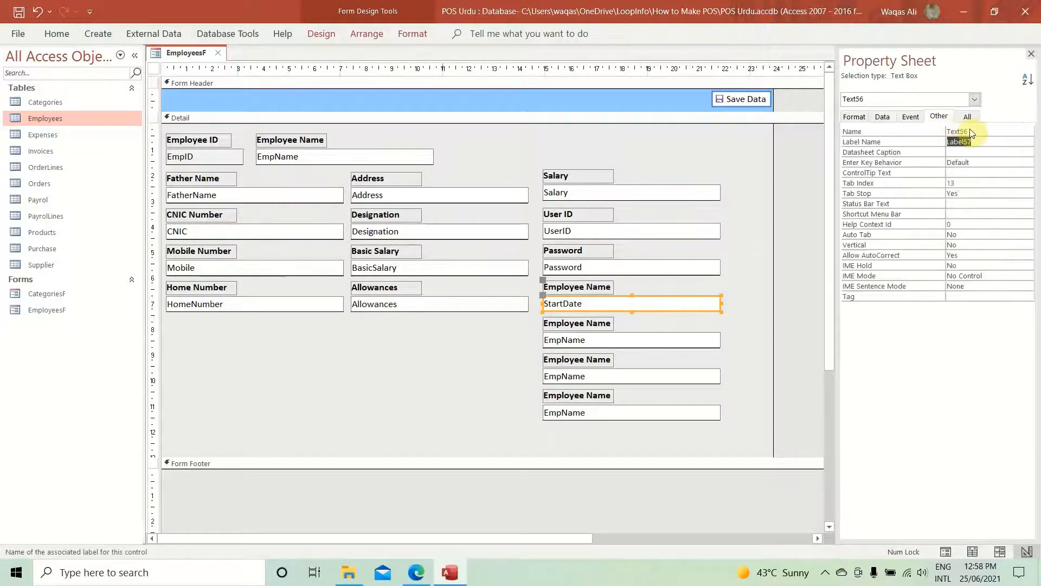
{"action": "type", "text": "StartDate"}
{"action": "key", "text": "Return"}
- Change the label above the StartDate text box to Start Date
{"action": "left_click", "coordinate": [596, 280]}
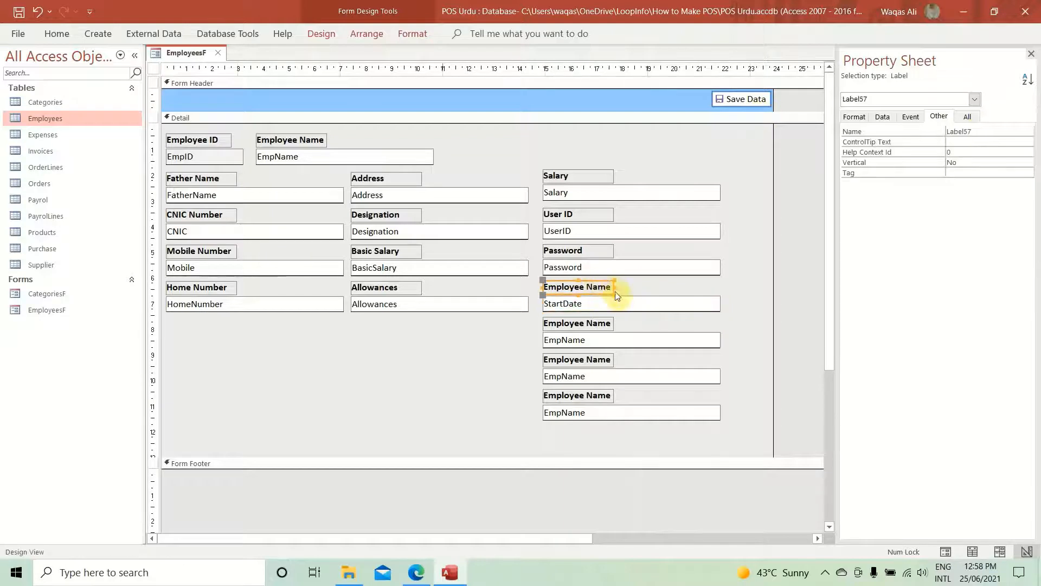
{"action": "left_click_drag", "start_coordinate": [612, 287], "coordinate": [544, 287]}
{"action": "type", "text": "StartDate"}
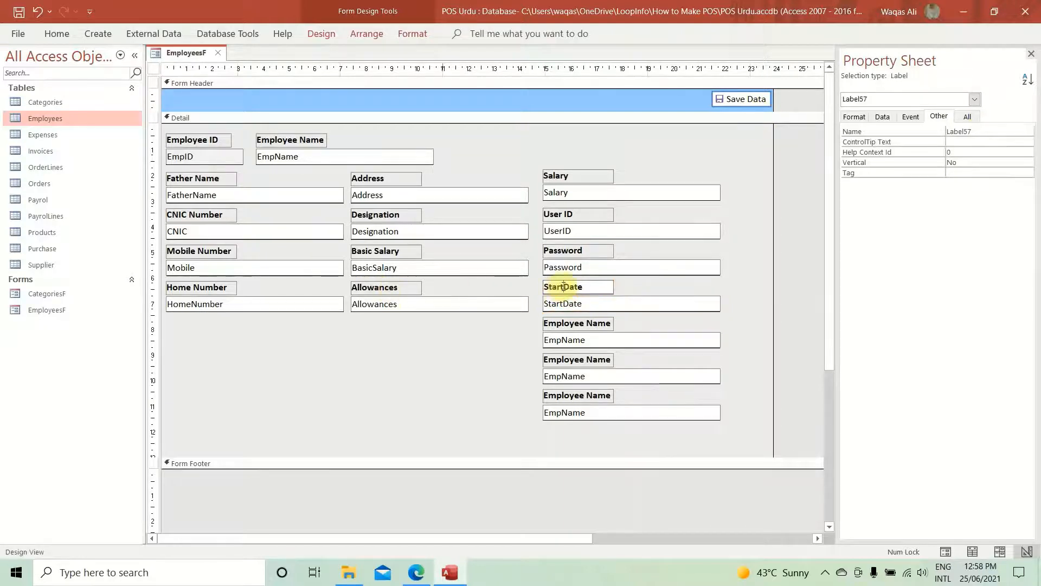
{"action": "key", "text": "Return"}
- Bind the text box below StartDate in the third column to the EndDate field and name the control EndDate
{"action": "left_click", "coordinate": [613, 339]}
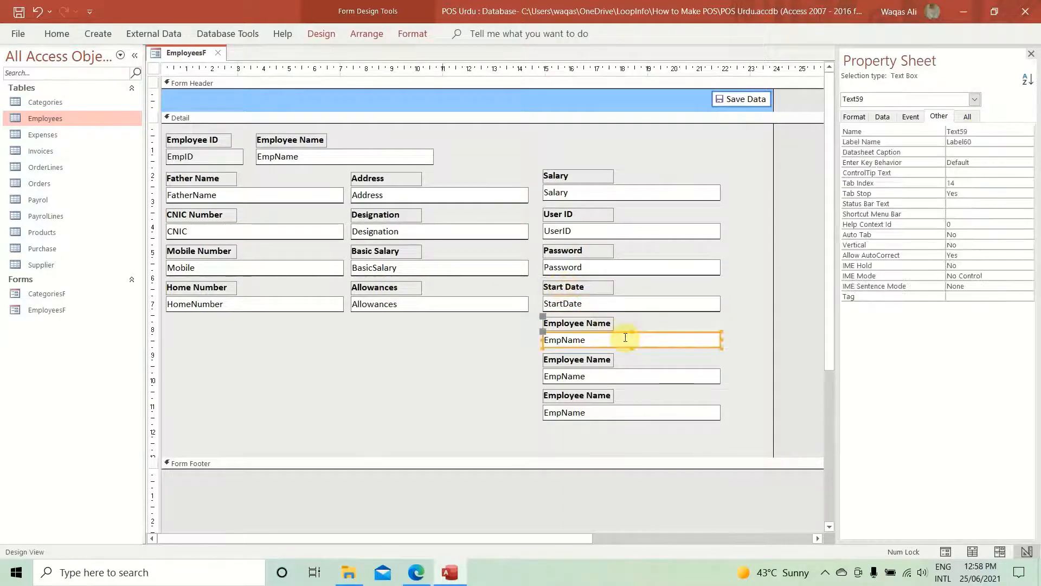
{"action": "left_click", "coordinate": [882, 117]}
{"action": "left_click", "coordinate": [1016, 132]}
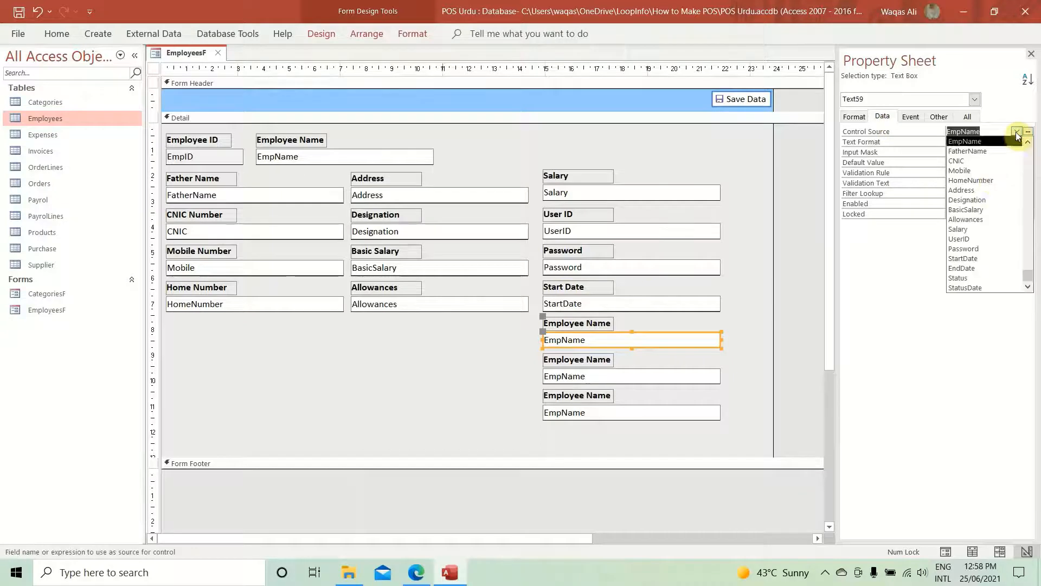
{"action": "left_click", "coordinate": [984, 267]}
{"action": "left_click", "coordinate": [938, 117]}
{"action": "type", "text": "EndDate"}
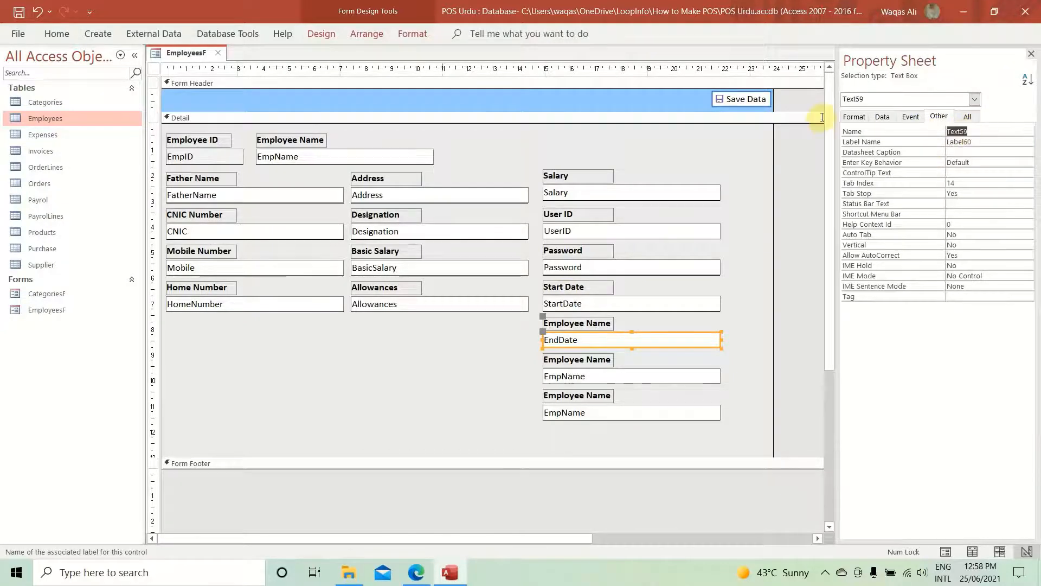
{"action": "key", "text": "Return"}
- Change the label above the EndDate text box to End Date
{"action": "left_click", "coordinate": [603, 324]}
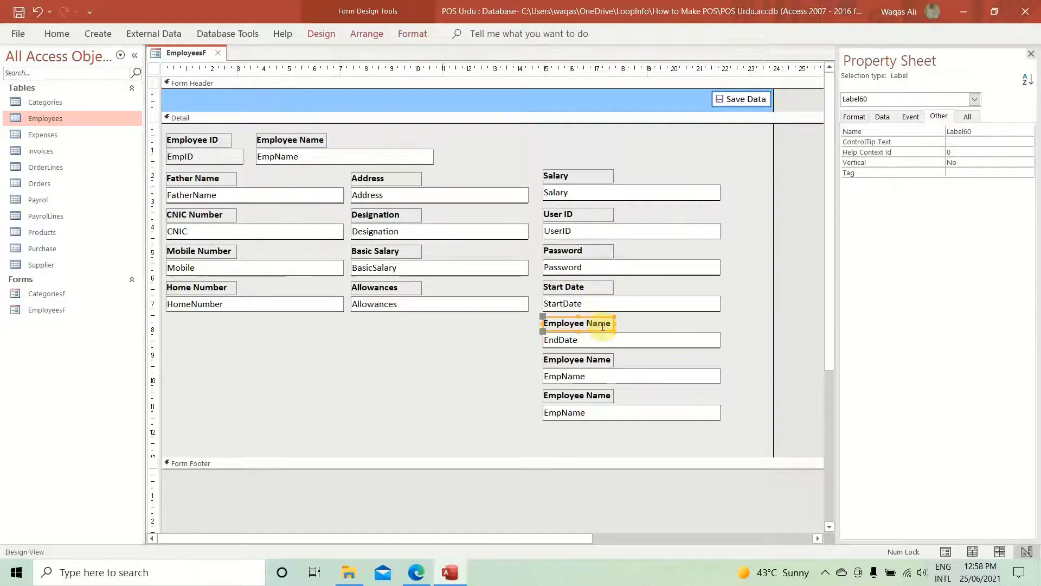
{"action": "left_click", "coordinate": [611, 325]}
{"action": "left_click_drag", "start_coordinate": [612, 325], "coordinate": [523, 339]}
{"action": "type", "text": "EndDate"}
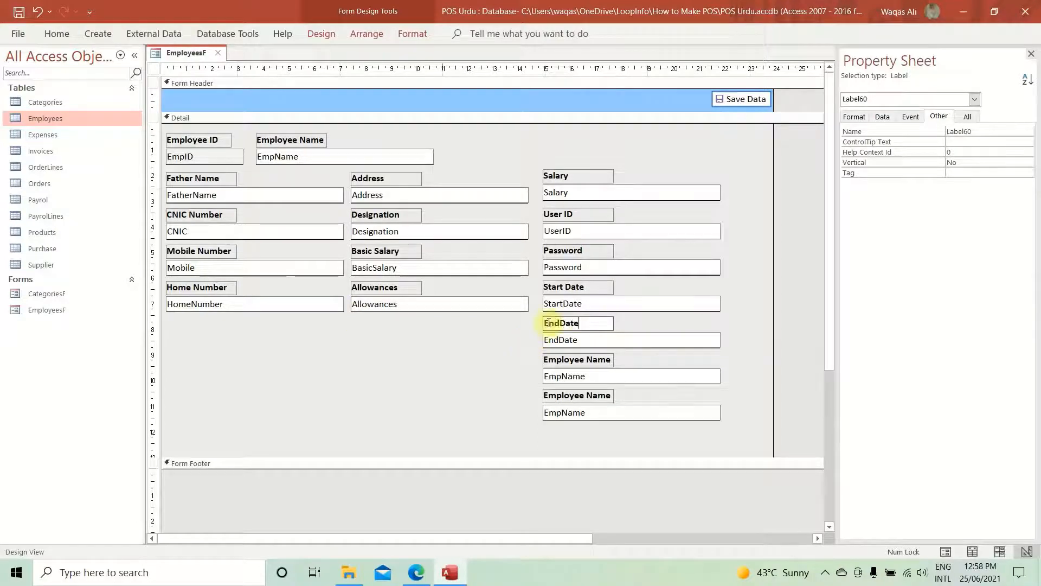
{"action": "left_click", "coordinate": [560, 323]}
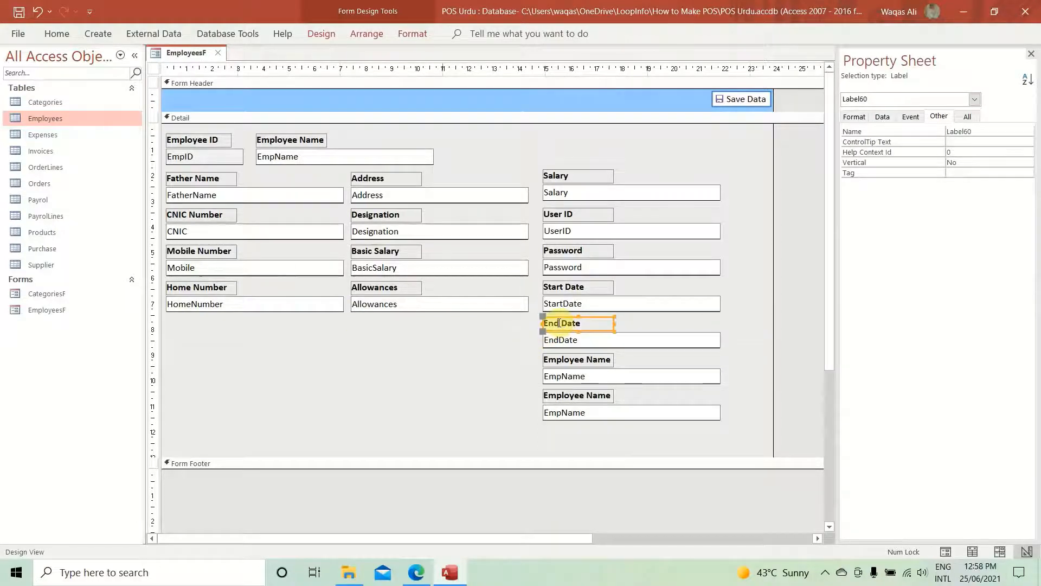
- Bind the text box below EndDate in the third column to the Status field and name the control Status
{"action": "left_click", "coordinate": [623, 376]}
{"action": "left_click", "coordinate": [882, 117]}
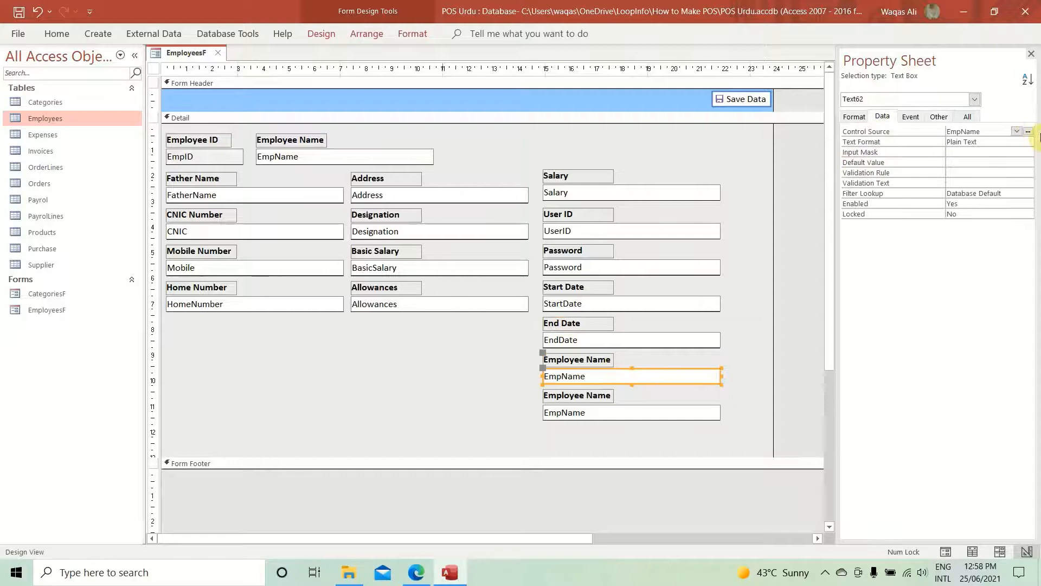
{"action": "left_click", "coordinate": [1017, 132]}
{"action": "left_click", "coordinate": [993, 279]}
{"action": "key", "text": "ctrl+c"}
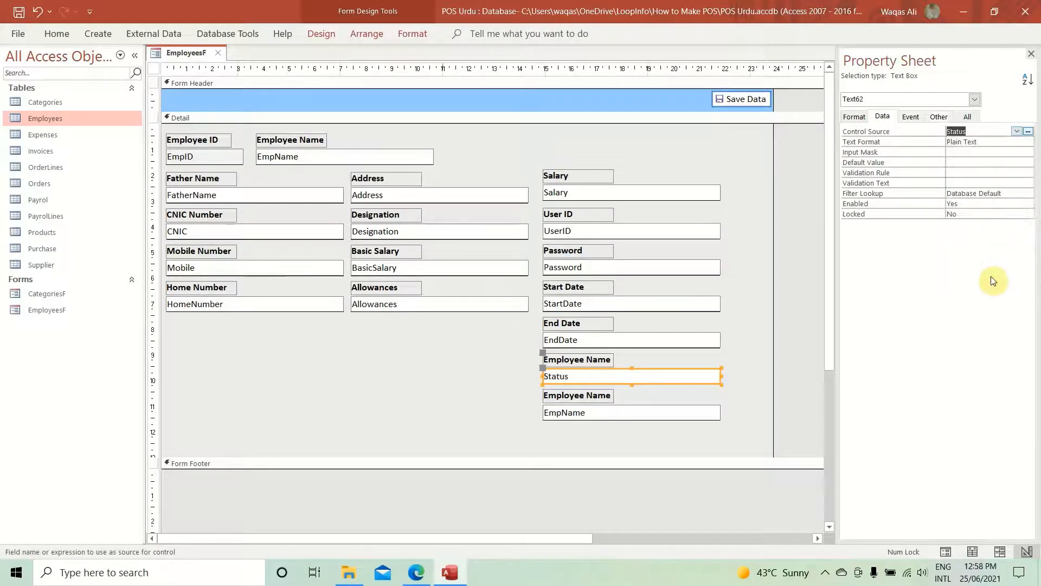
{"action": "left_click", "coordinate": [939, 116]}
{"action": "type", "text": "Status"}
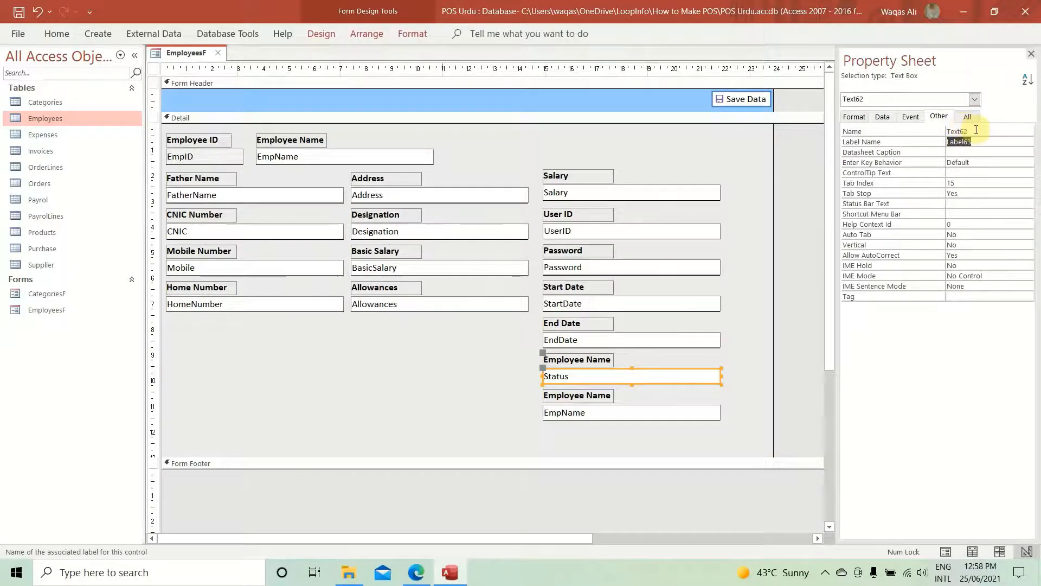
{"action": "key", "text": "Return"}
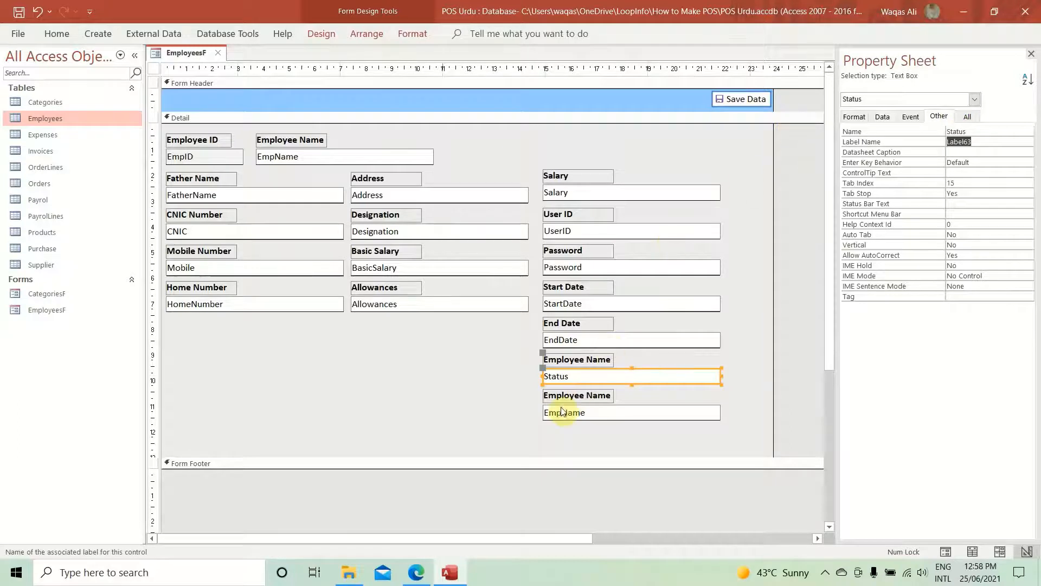
- Change the label above the Status text box to Status
{"action": "left_click", "coordinate": [589, 361]}
{"action": "left_click", "coordinate": [611, 361]}
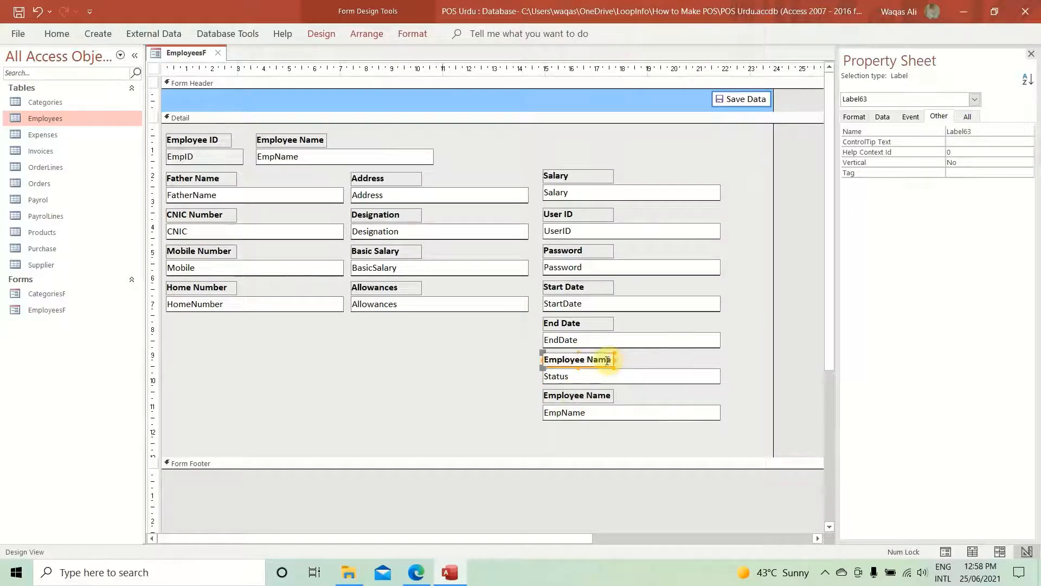
{"action": "left_click_drag", "start_coordinate": [611, 361], "coordinate": [359, 353]}
{"action": "key", "text": "Delete"}
{"action": "key", "text": "Delete"}
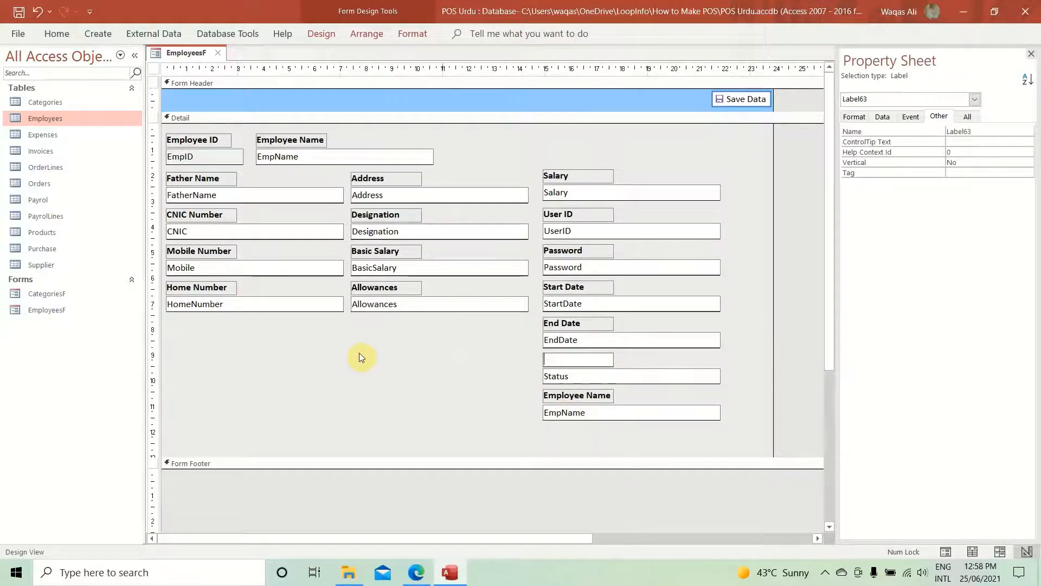
{"action": "key", "text": "ctrl+v"}
{"action": "key", "text": "Return"}
- Bind the last text box in the third column to the StatusDate field and name the control StatusDate
{"action": "left_click", "coordinate": [565, 415]}
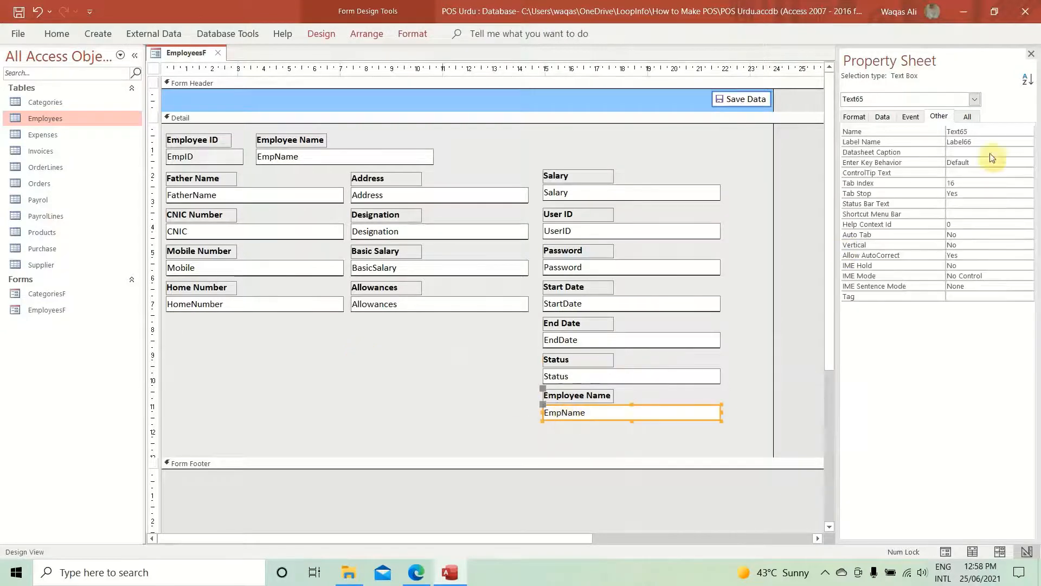
{"action": "left_click", "coordinate": [883, 117]}
{"action": "left_click", "coordinate": [1018, 133]}
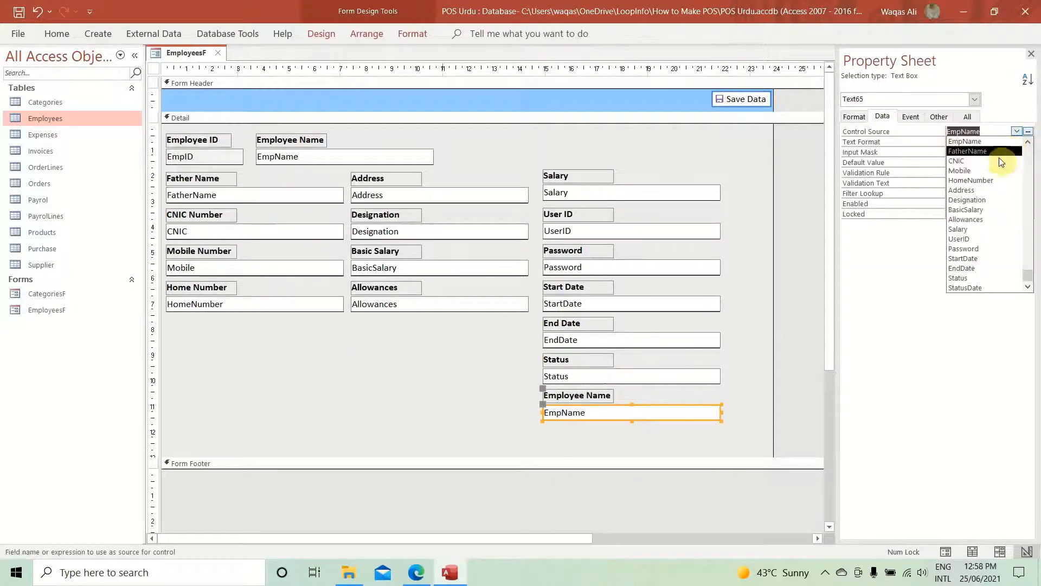
{"action": "left_click", "coordinate": [992, 284]}
{"action": "key", "text": "ctrl+c"}
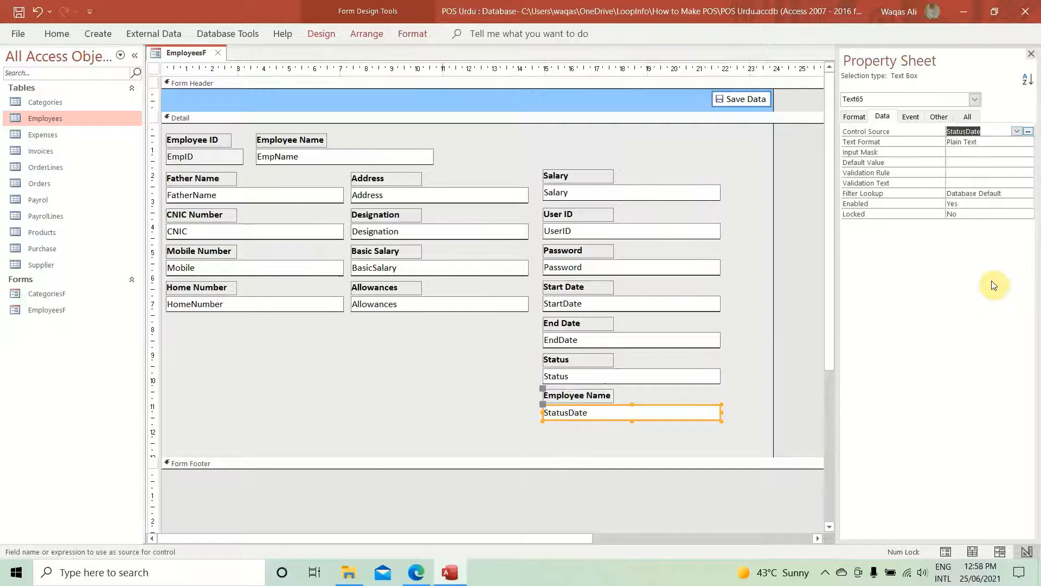
{"action": "left_click", "coordinate": [940, 117]}
{"action": "left_click", "coordinate": [997, 142]}
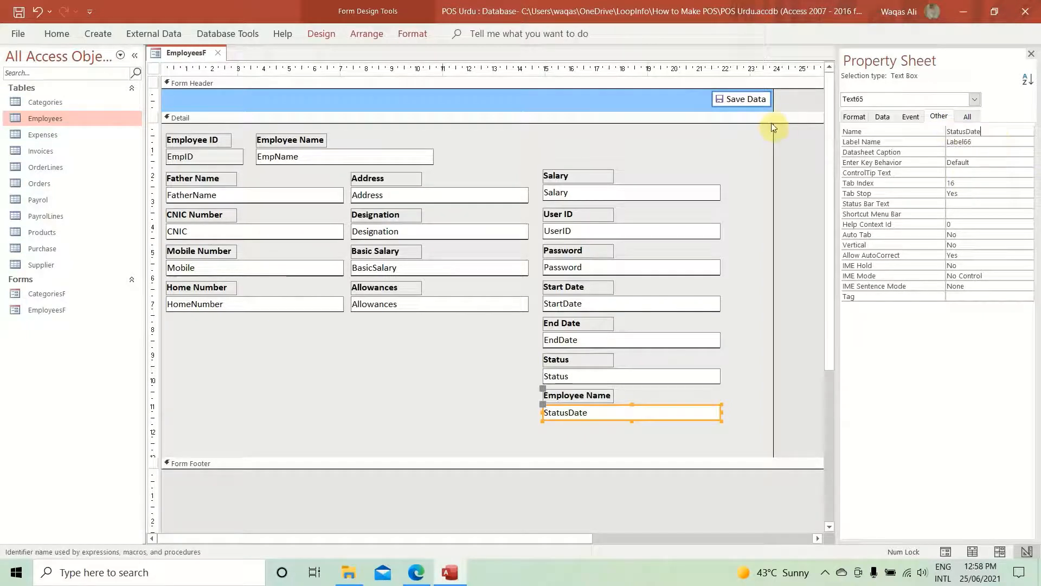
- Change the label above the StatusDate text box to Status Date
{"action": "left_click", "coordinate": [585, 395]}
{"action": "left_click", "coordinate": [608, 395]}
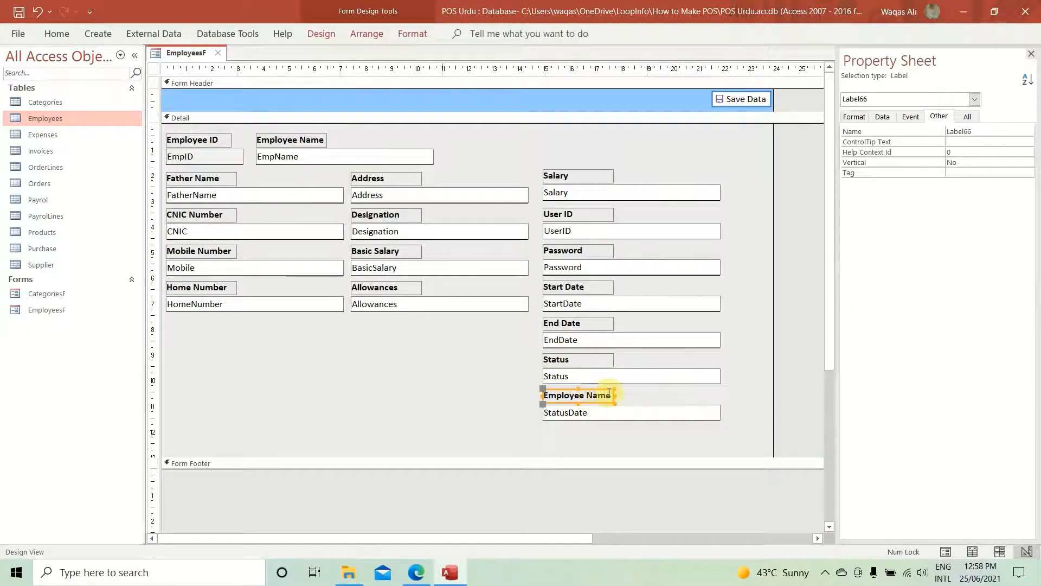
{"action": "left_click_drag", "start_coordinate": [611, 392], "coordinate": [407, 383]}
{"action": "key", "text": "ctrl+v"}
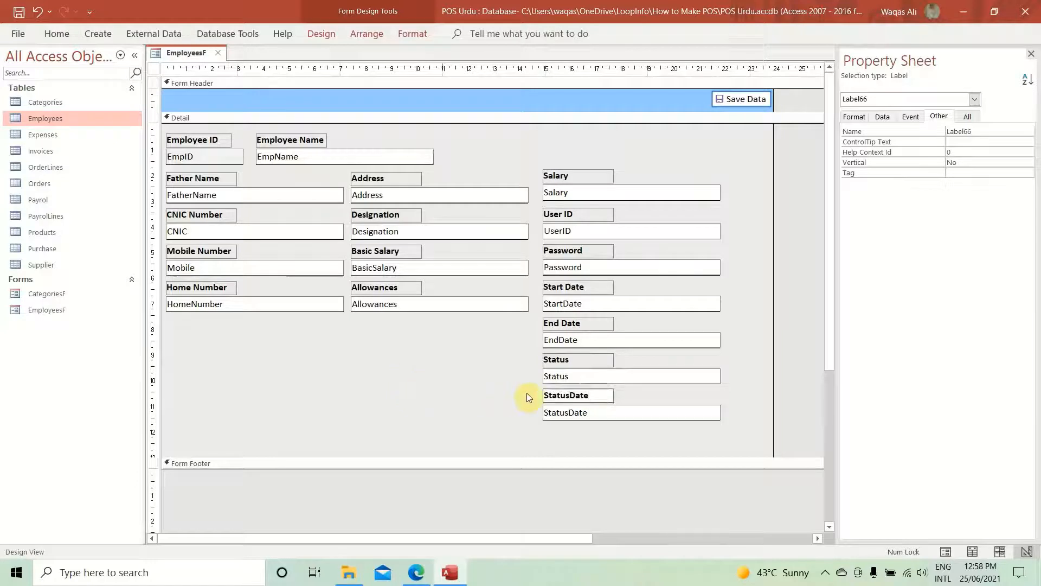
{"action": "left_click", "coordinate": [570, 396]}
{"action": "key", "text": "Return"}
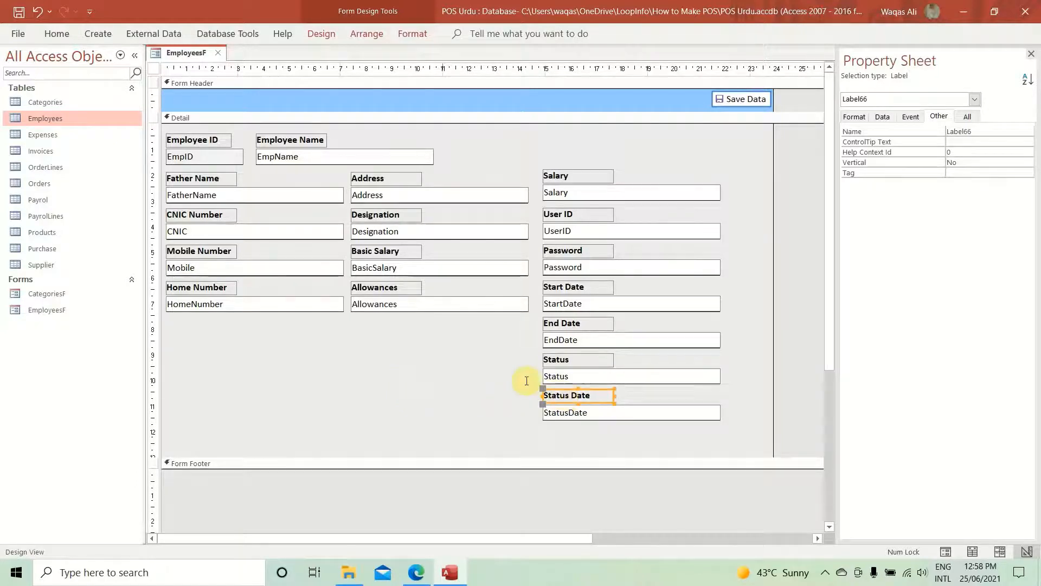
{"action": "left_click", "coordinate": [472, 382]}
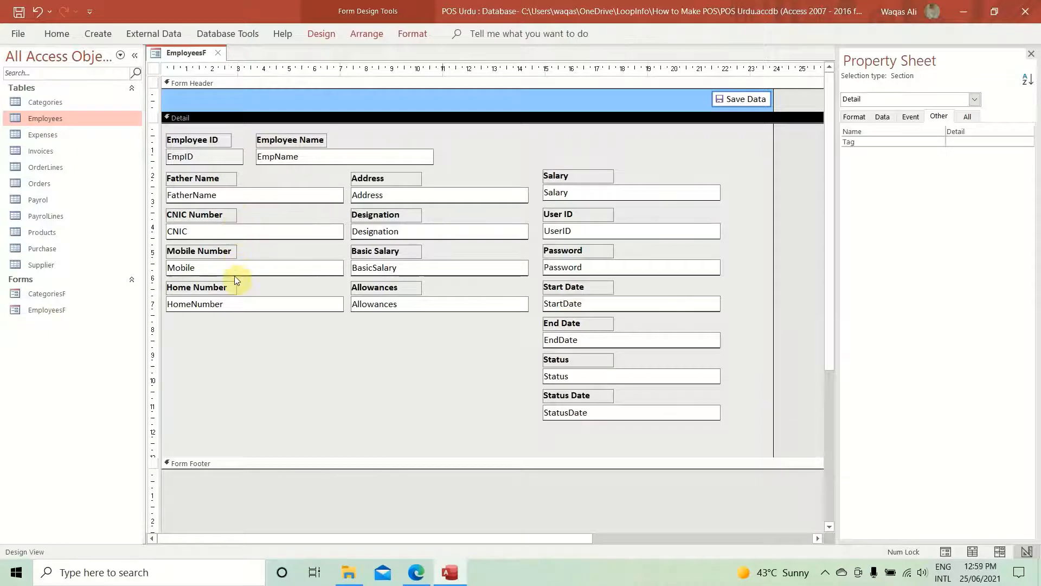
- Clear the second column by moving Designation, Basic Salary and Allowances below Status Date, and Address into the empty area beneath Home Number
{"action": "left_click_drag", "start_coordinate": [424, 337], "coordinate": [574, 437]}
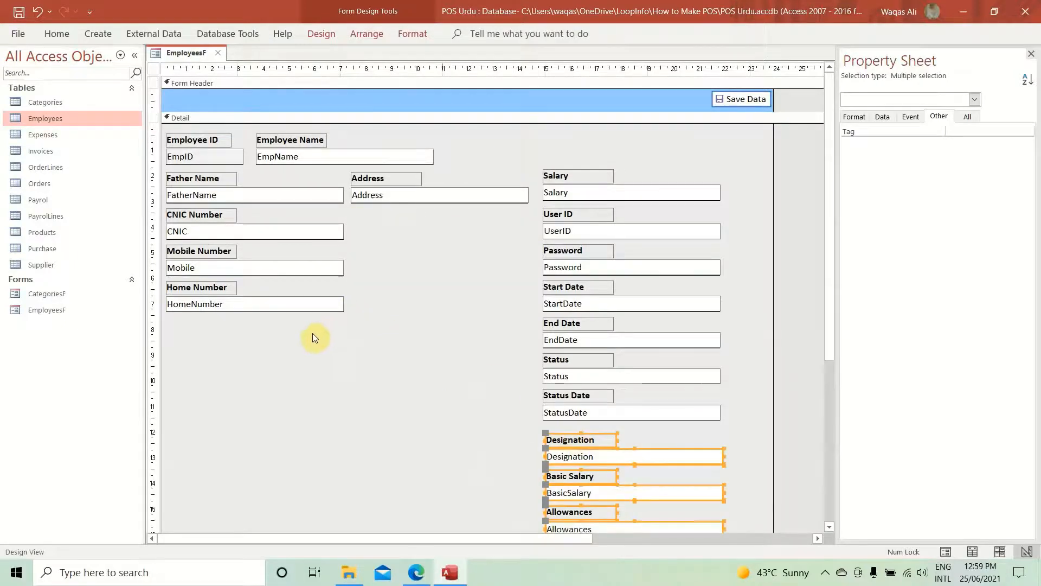
{"action": "left_click_drag", "start_coordinate": [451, 176], "coordinate": [296, 404]}
- Place the CNIC Number controls beside Father Name, and the Mobile Number and Home Number controls side by side in the row beneath
{"action": "left_click_drag", "start_coordinate": [206, 238], "coordinate": [387, 203]}
{"action": "left_click_drag", "start_coordinate": [242, 239], "coordinate": [425, 204]}
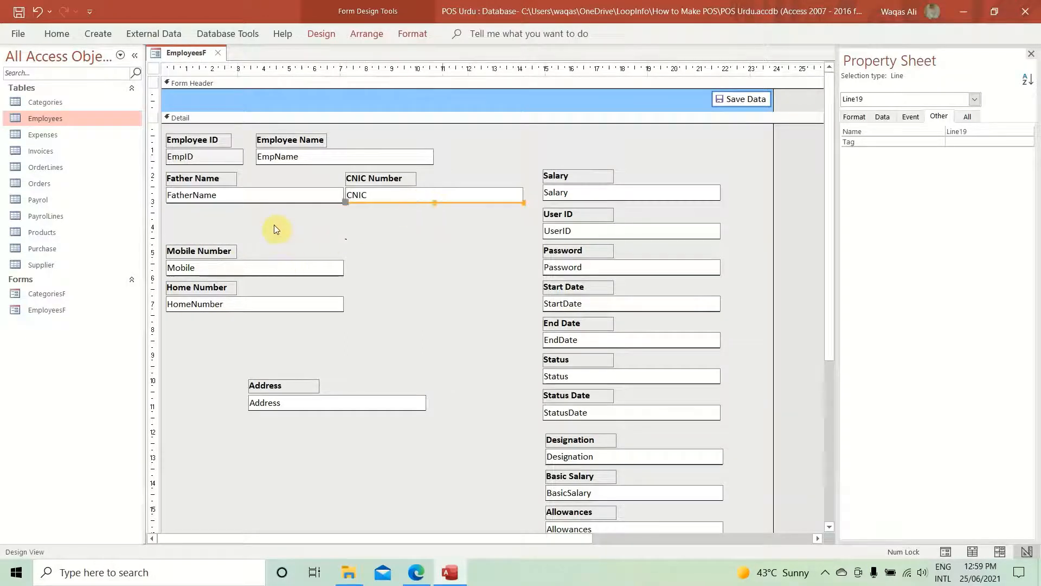
{"action": "left_click_drag", "start_coordinate": [263, 224], "coordinate": [238, 230]}
{"action": "left_click", "coordinate": [205, 305]}
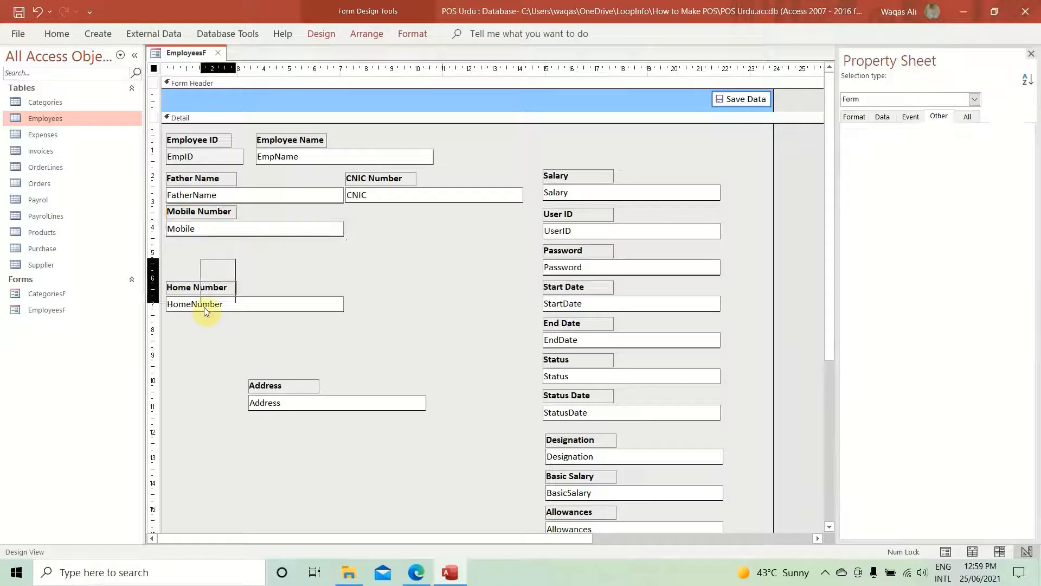
{"action": "left_click_drag", "start_coordinate": [219, 304], "coordinate": [397, 229]}
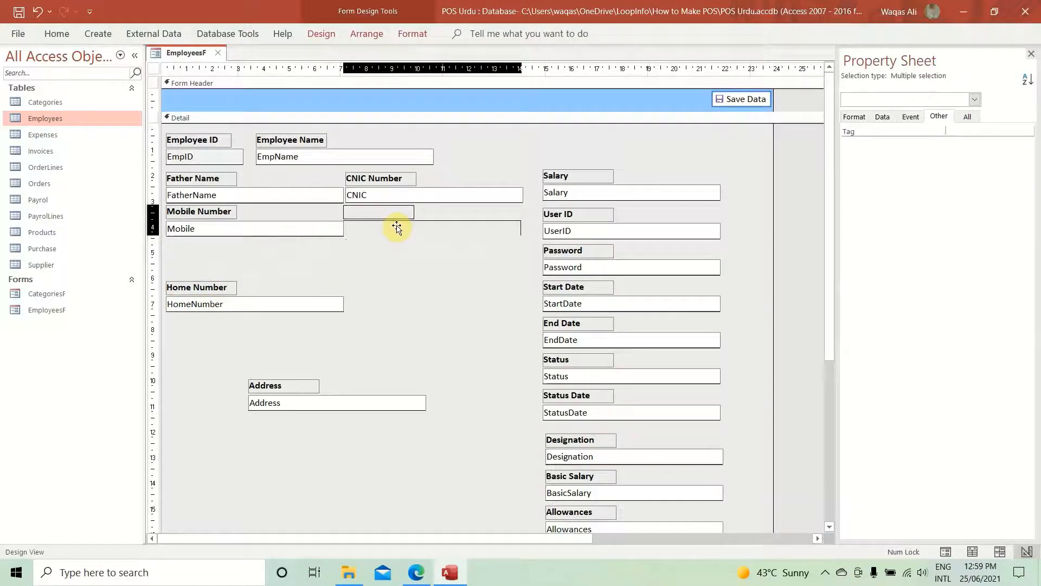
{"action": "left_click_drag", "start_coordinate": [397, 227], "coordinate": [398, 228]}
- Move the Address controls directly below Mobile Number and widen the Address text box and its underline across both columns
{"action": "left_click_drag", "start_coordinate": [305, 315], "coordinate": [271, 460]}
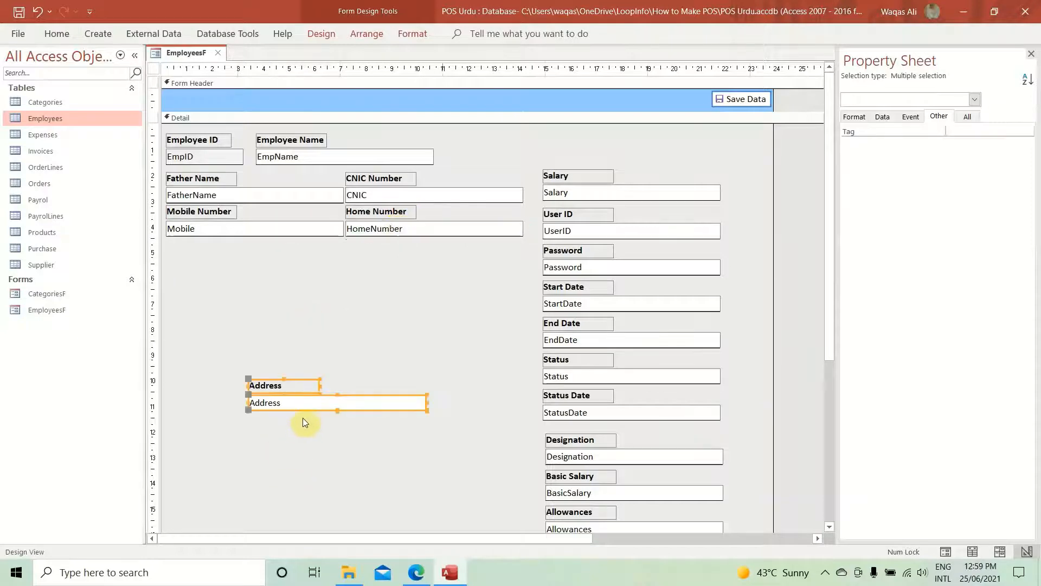
{"action": "left_click_drag", "start_coordinate": [301, 384], "coordinate": [226, 264]}
{"action": "left_click_drag", "start_coordinate": [383, 261], "coordinate": [300, 292]}
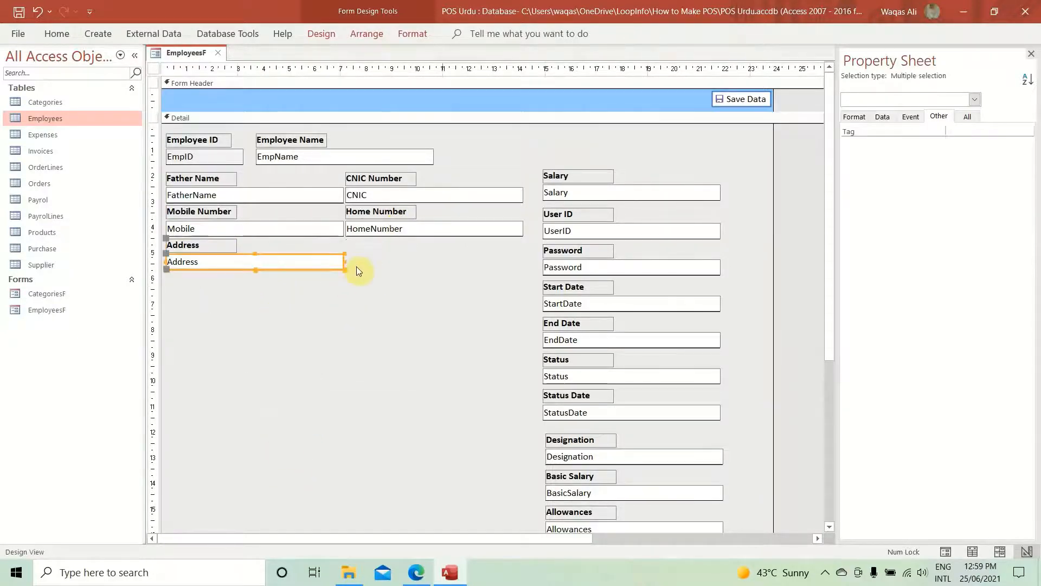
{"action": "left_click_drag", "start_coordinate": [345, 261], "coordinate": [525, 251]}
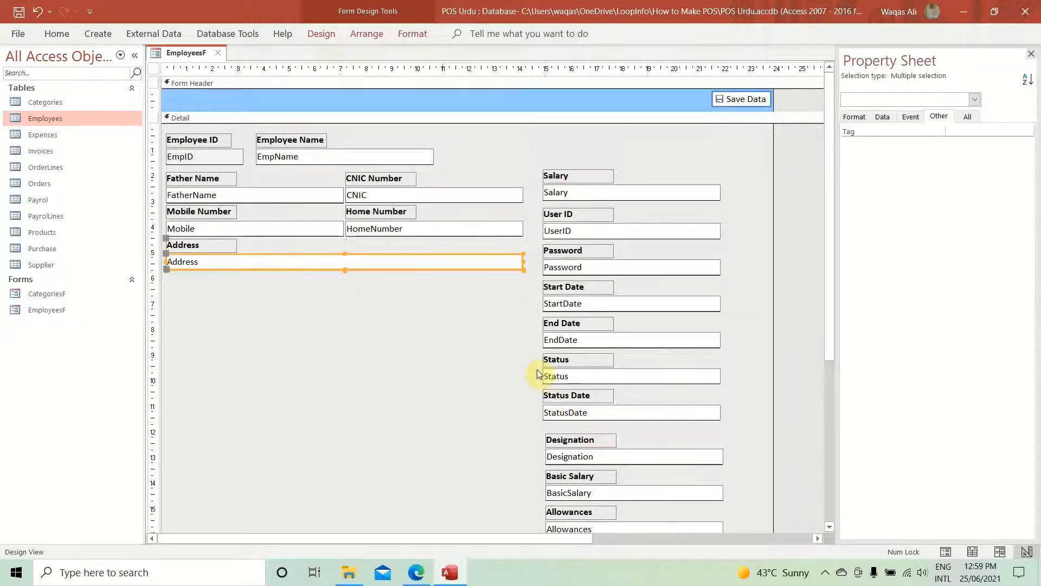
- Move the Status and Status Date controls side by side into the row below Address
{"action": "left_click_drag", "start_coordinate": [525, 359], "coordinate": [278, 299]}
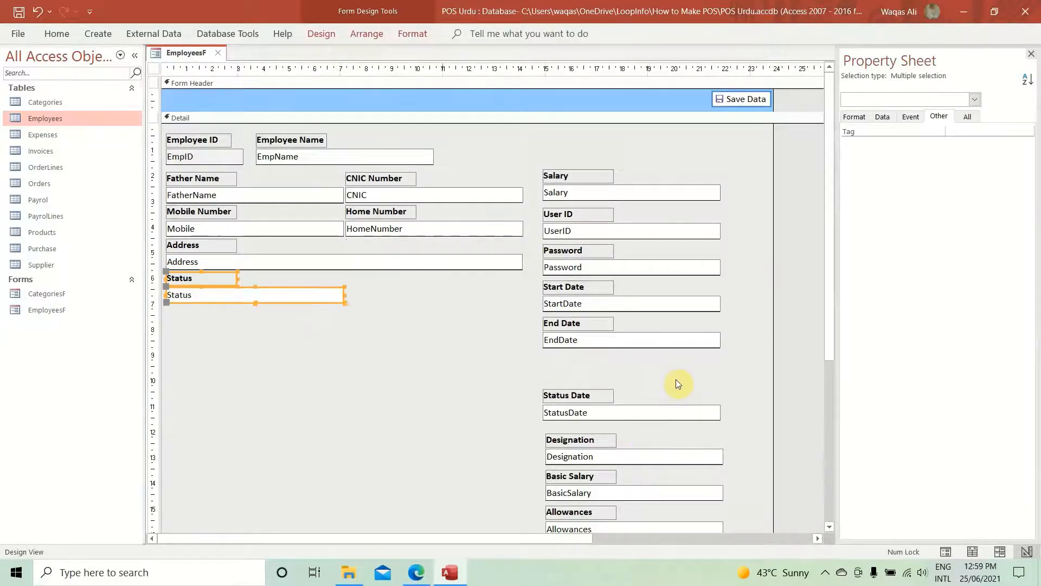
{"action": "left_click_drag", "start_coordinate": [678, 383], "coordinate": [482, 423]}
{"action": "left_click_drag", "start_coordinate": [584, 416], "coordinate": [387, 298]}
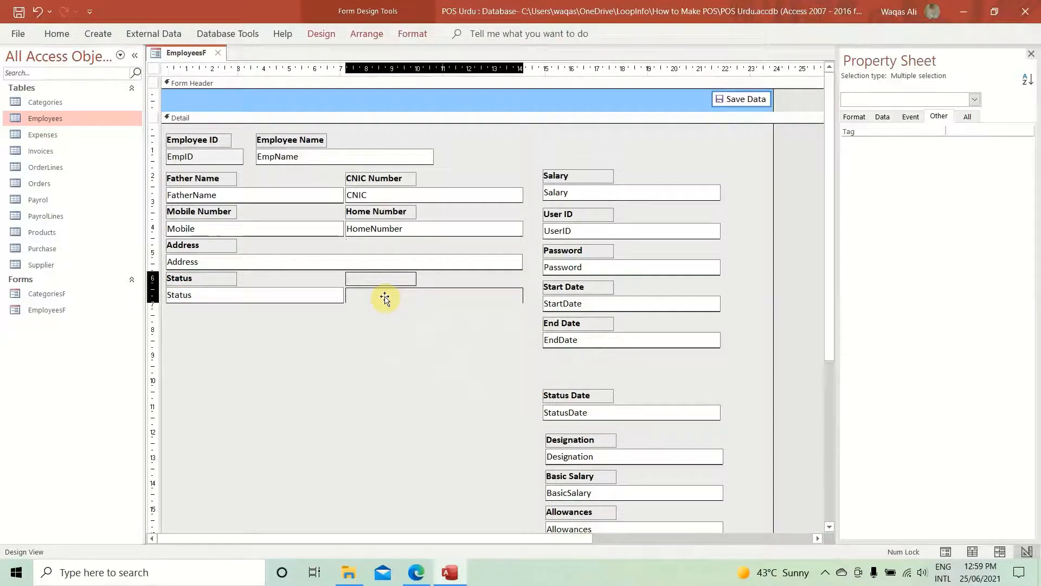
{"action": "left_click_drag", "start_coordinate": [384, 299], "coordinate": [385, 299]}
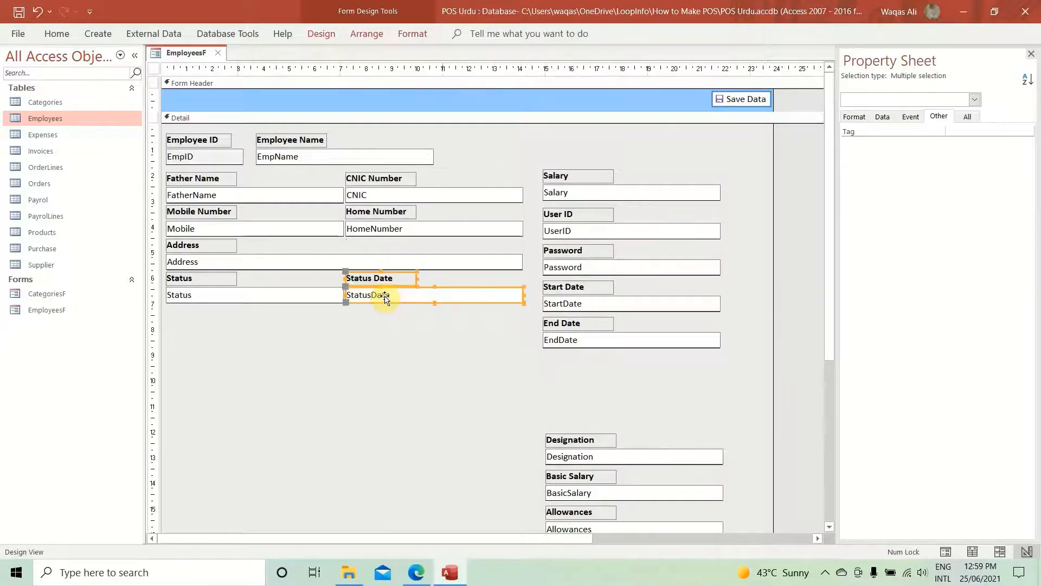
{"action": "left_click", "coordinate": [422, 350]}
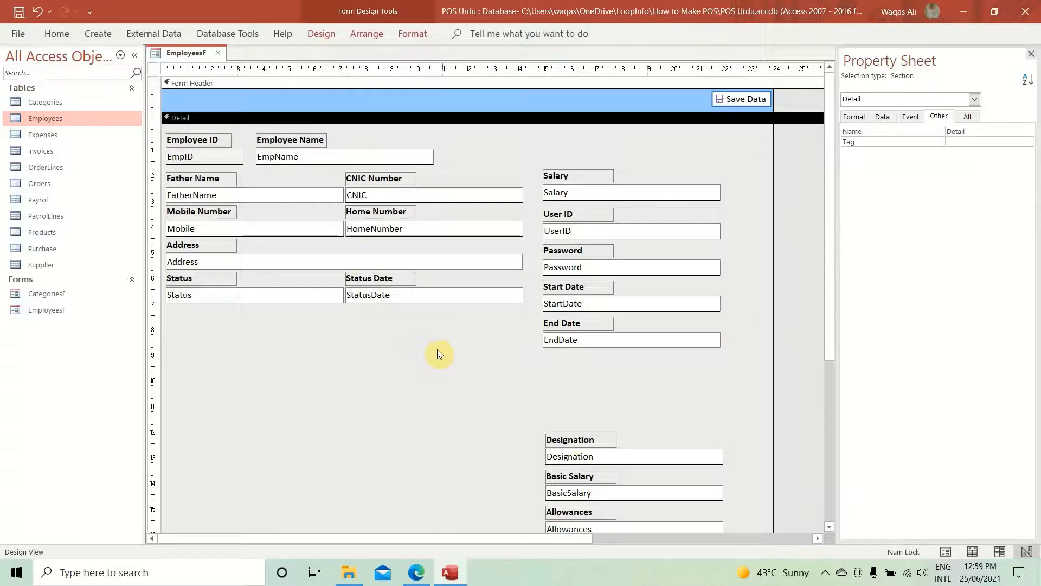
- Widen the EmpName text box to end level with the CNIC text box below it
{"action": "scroll", "coordinate": [625, 384], "scroll_direction": "down", "scroll_amount": 2}
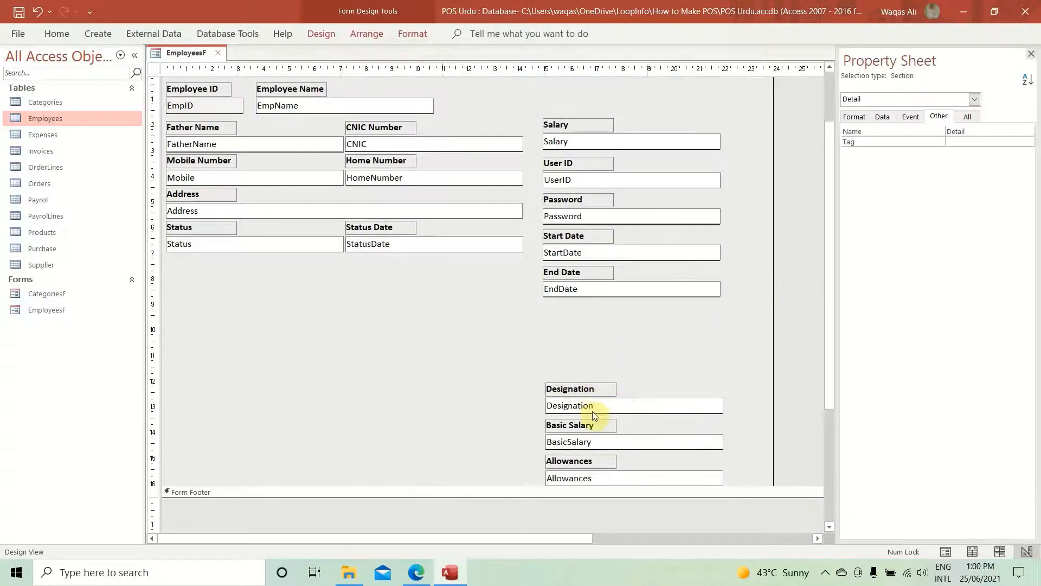
{"action": "scroll", "coordinate": [587, 470], "scroll_direction": "up", "scroll_amount": 2}
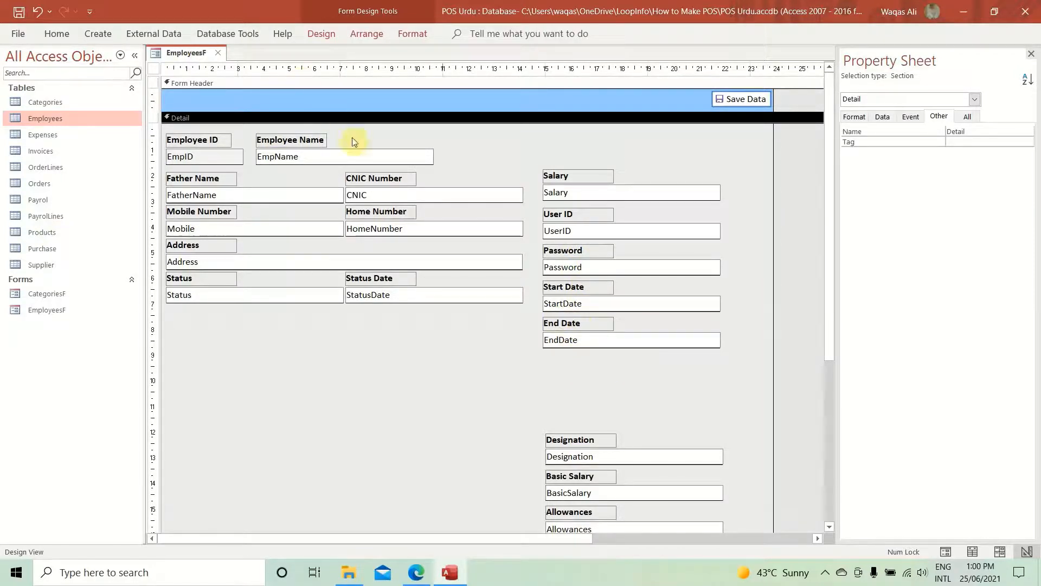
{"action": "left_click_drag", "start_coordinate": [357, 128], "coordinate": [327, 144]}
{"action": "left_click", "coordinate": [380, 155]}
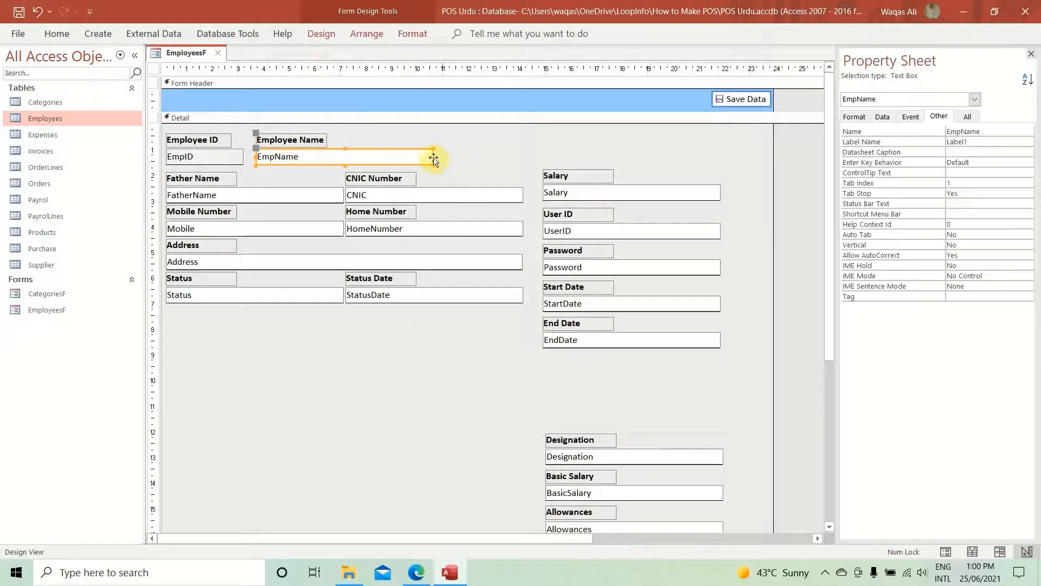
{"action": "left_click_drag", "start_coordinate": [433, 156], "coordinate": [523, 155]}
{"action": "left_click", "coordinate": [530, 143]}
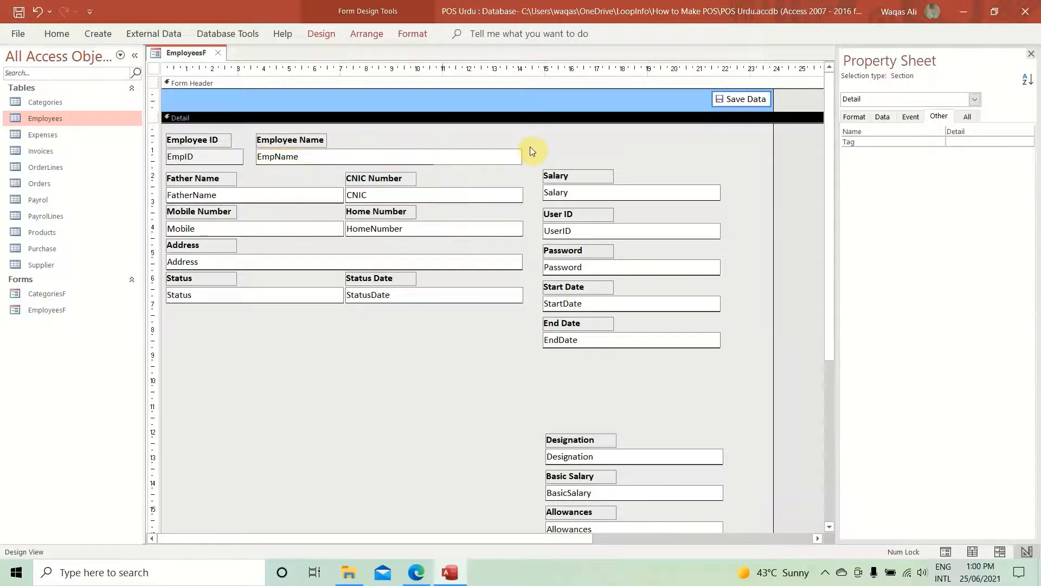
- Widen the form and move the Salary, User ID, Password, Start Date and End Date controls into the empty area below Status Date
{"action": "left_click_drag", "start_coordinate": [771, 232], "coordinate": [836, 228]}
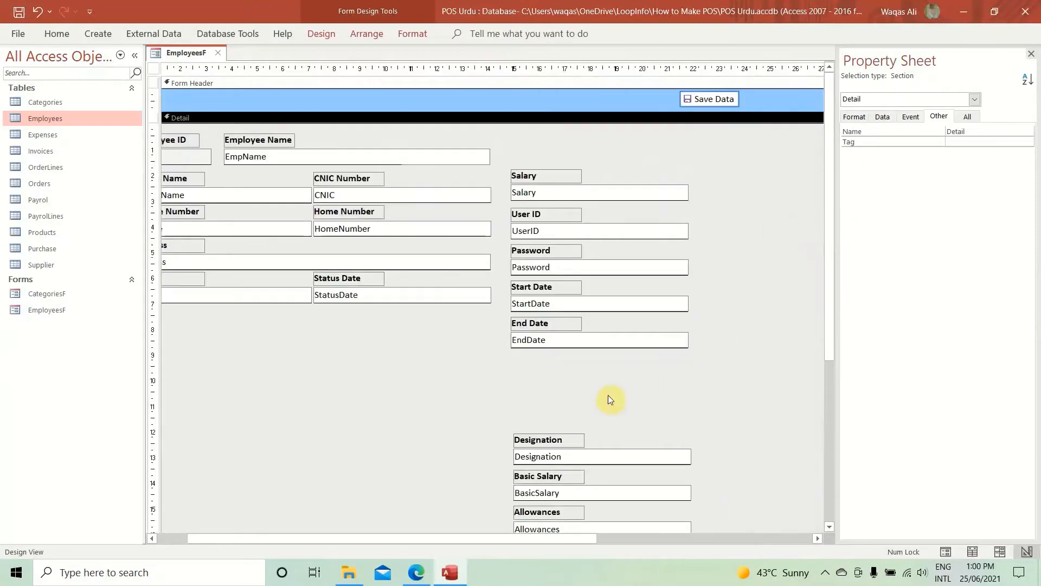
{"action": "left_click_drag", "start_coordinate": [607, 150], "coordinate": [317, 501]}
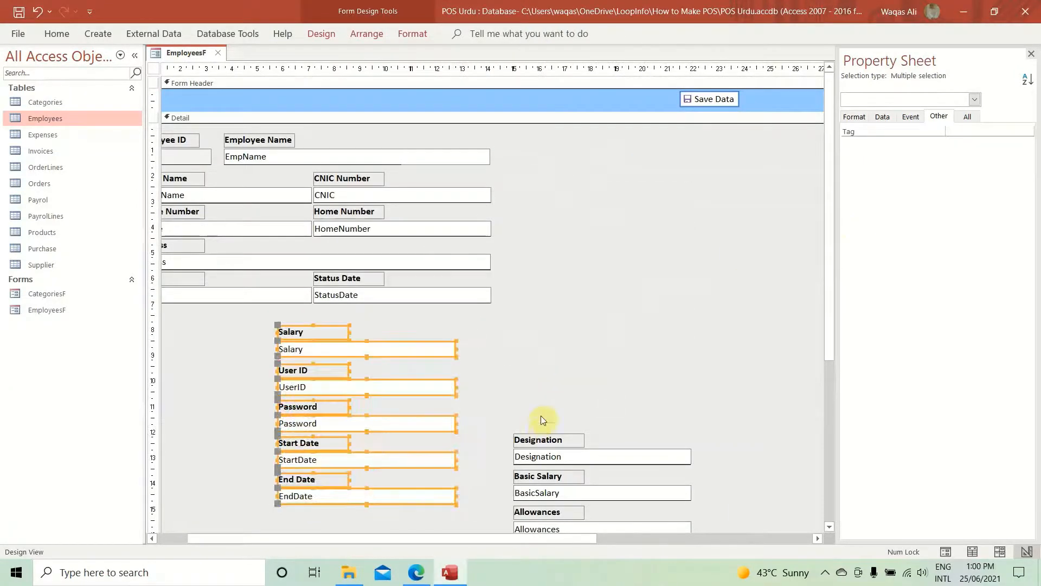
- Place the Designation and Basic Salary controls in the row beside Employee Name, with the Allowances controls directly below Designation
{"action": "left_click_drag", "start_coordinate": [570, 406], "coordinate": [538, 155]}
{"action": "left_click_drag", "start_coordinate": [376, 325], "coordinate": [314, 356]}
{"action": "left_click_drag", "start_coordinate": [646, 452], "coordinate": [740, 161]}
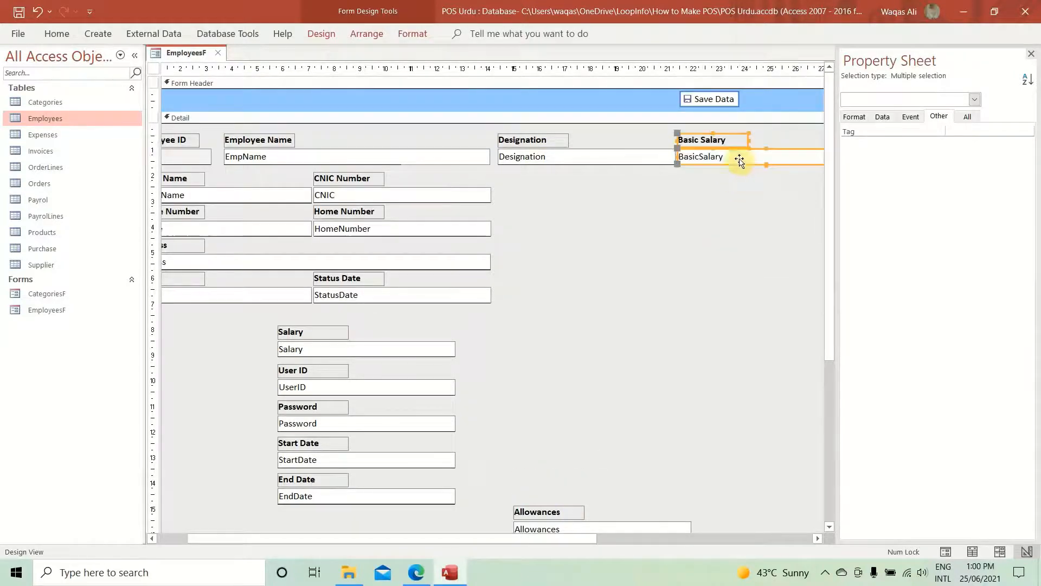
{"action": "left_click_drag", "start_coordinate": [534, 442], "coordinate": [576, 579]}
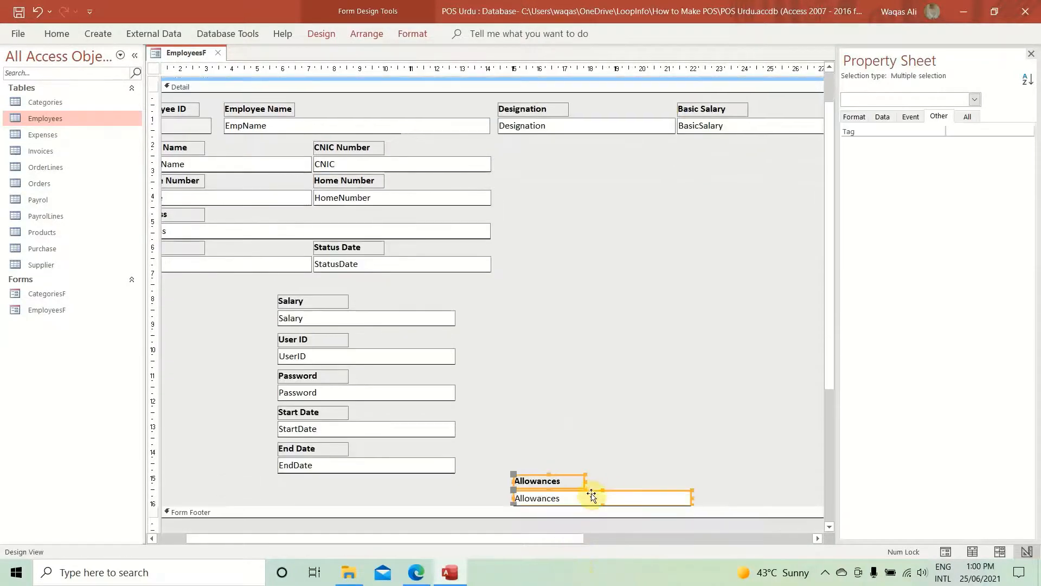
{"action": "left_click_drag", "start_coordinate": [590, 495], "coordinate": [574, 163]}
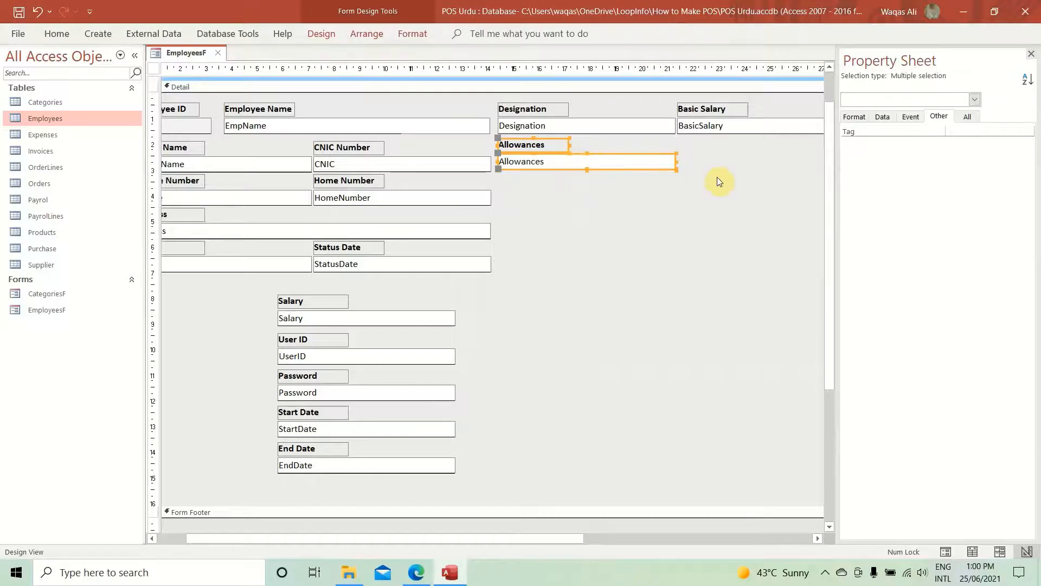
- Nudge the Father Name, CNIC Number and Allowances row and the Mobile Number through Status rows upward to tighten the vertical spacing
{"action": "left_click_drag", "start_coordinate": [727, 172], "coordinate": [46, 137]}
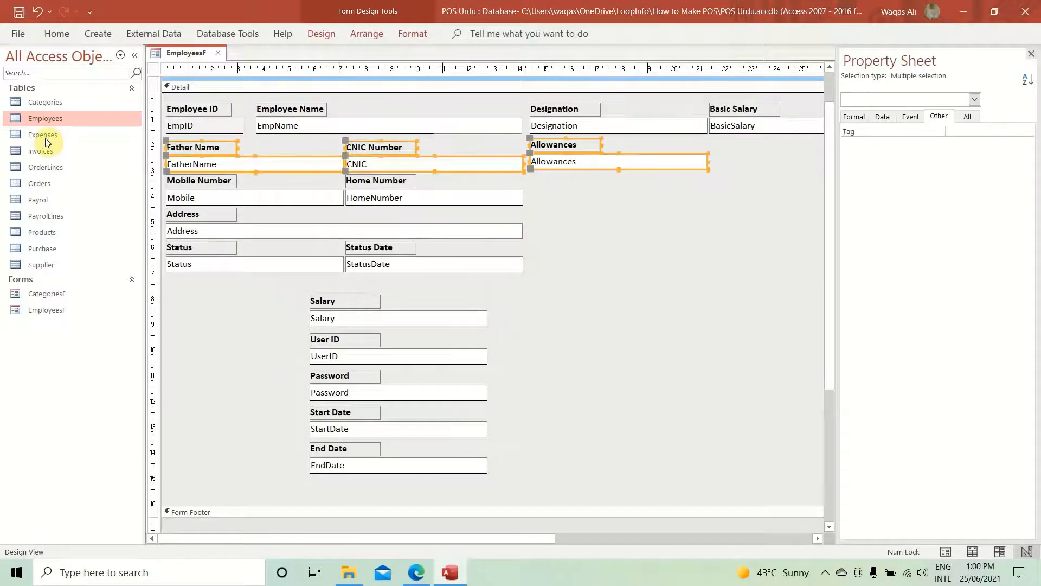
{"action": "key", "text": "Up"}
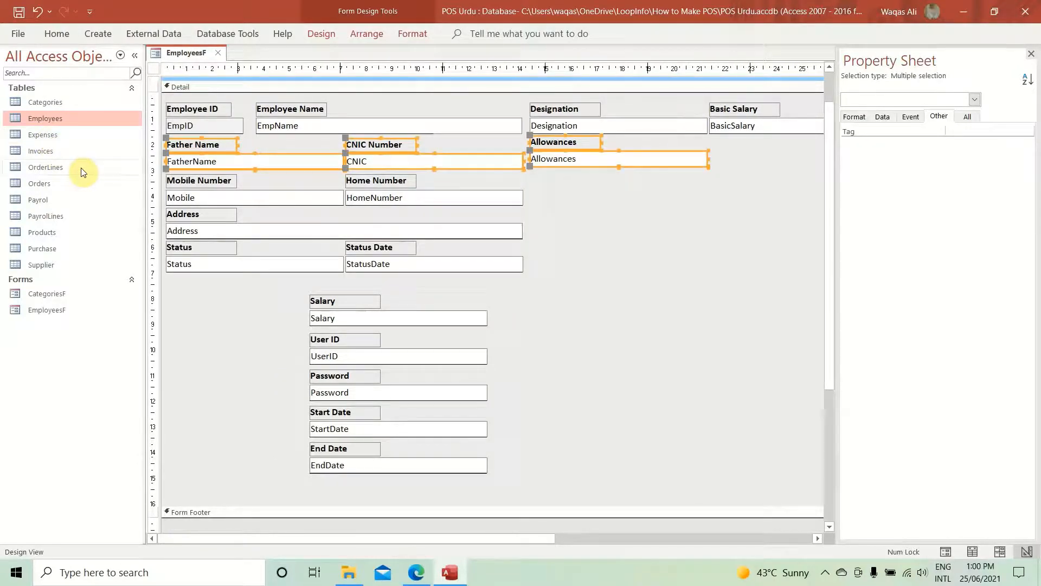
{"action": "left_click_drag", "start_coordinate": [568, 174], "coordinate": [156, 270]}
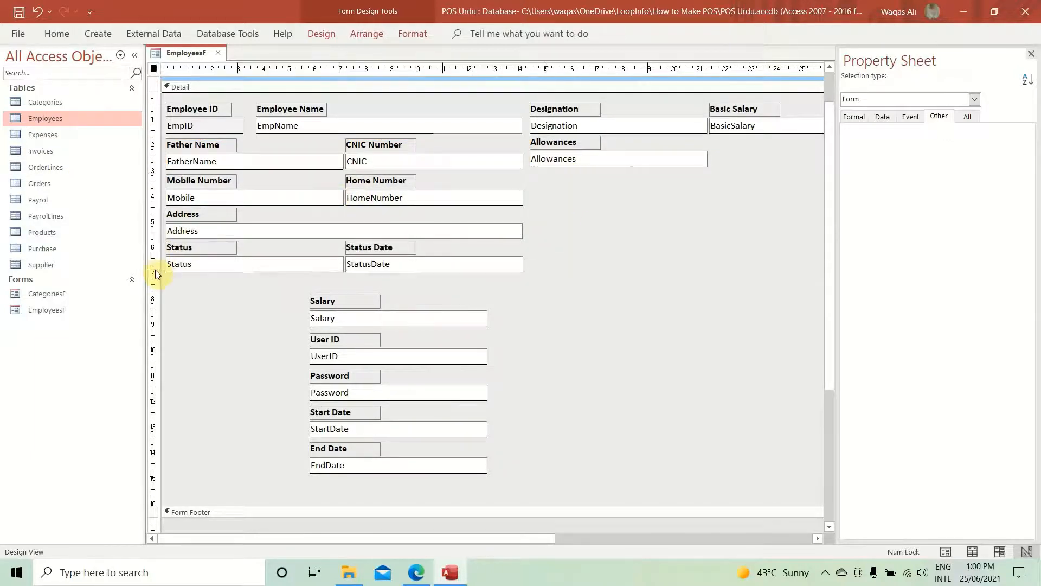
{"action": "key", "text": "Up"}
{"action": "left_click", "coordinate": [624, 226]}
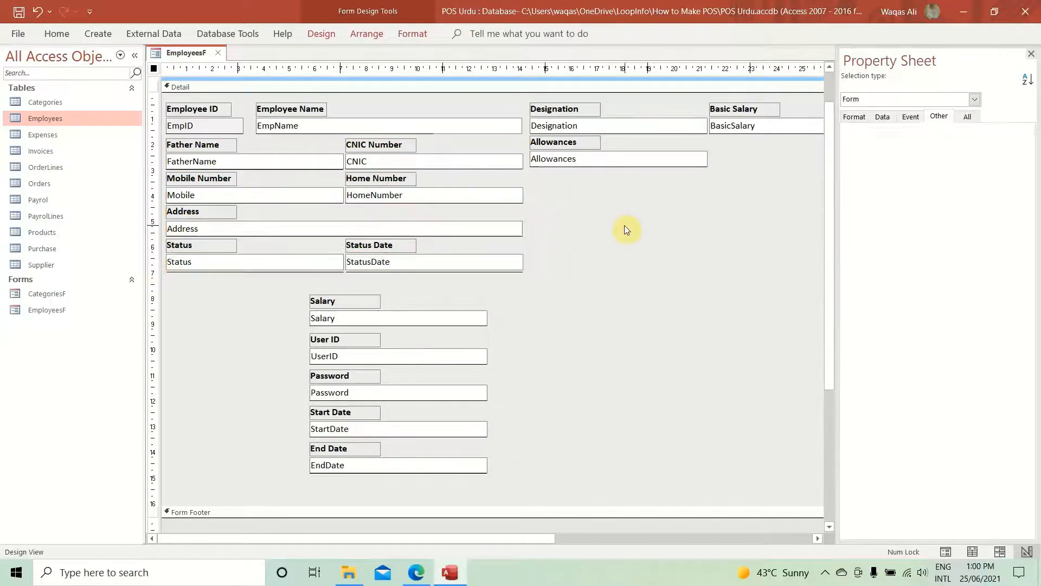
- Place the Salary controls directly below Basic Salary, aligned with the Allowances row
{"action": "left_click_drag", "start_coordinate": [429, 290], "coordinate": [345, 329]}
{"action": "left_click_drag", "start_coordinate": [382, 316], "coordinate": [735, 160]}
{"action": "key", "text": "Right"}
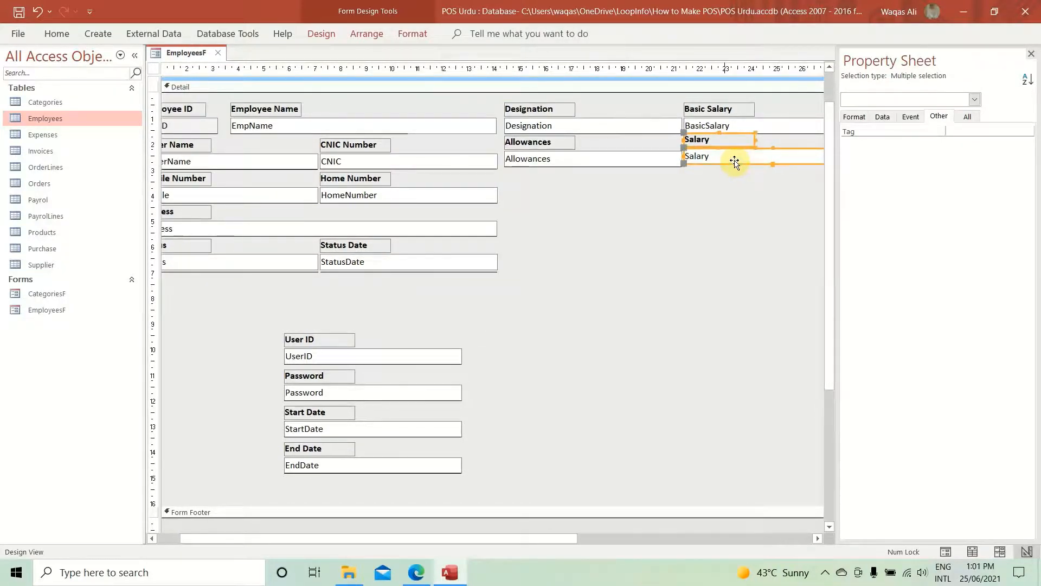
{"action": "key", "text": "Down"}
{"action": "left_click", "coordinate": [734, 210]}
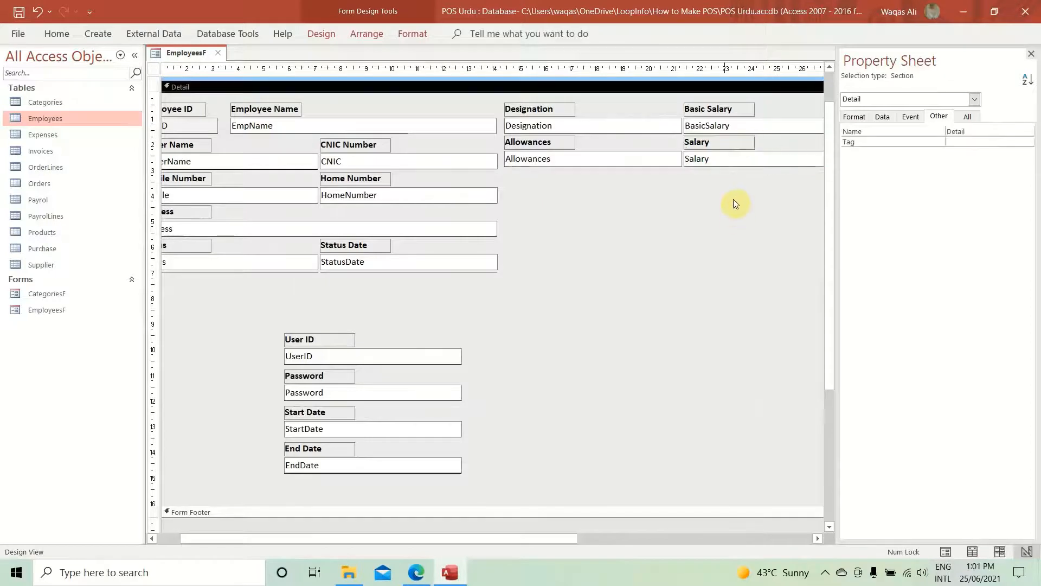
- Place User ID and Password side by side below Allowances and Salary, with Start Date and End Date in the row beneath
{"action": "left_click_drag", "start_coordinate": [402, 302], "coordinate": [542, 192]}
{"action": "left_click_drag", "start_coordinate": [318, 358], "coordinate": [718, 194]}
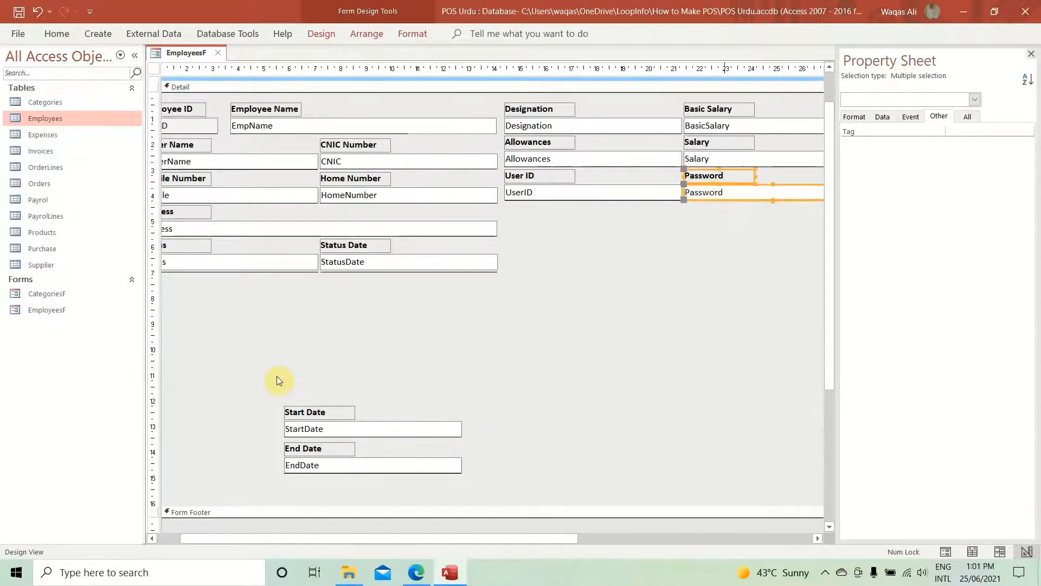
{"action": "left_click_drag", "start_coordinate": [277, 376], "coordinate": [577, 232]}
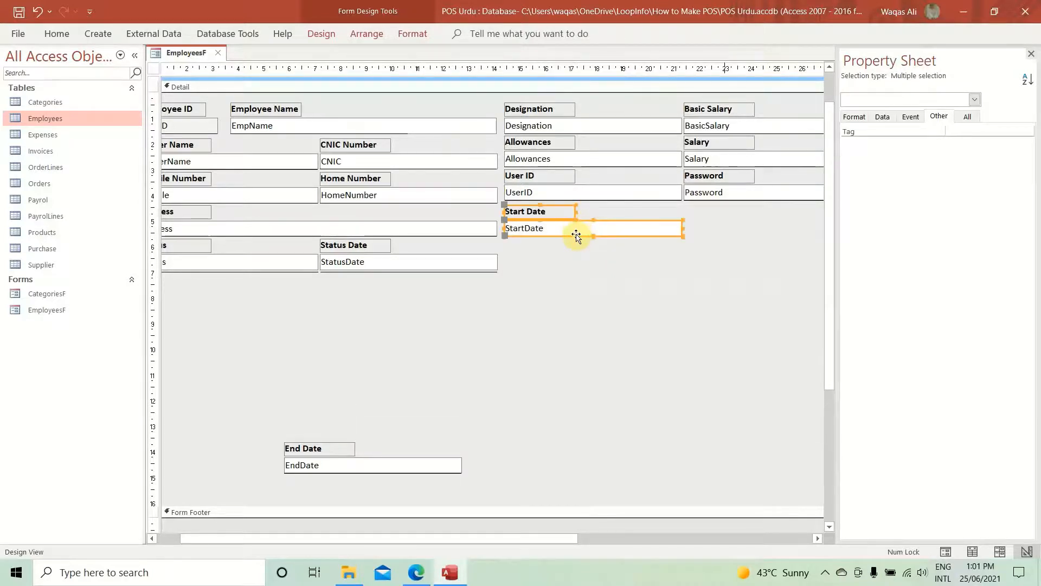
{"action": "left_click_drag", "start_coordinate": [365, 400], "coordinate": [736, 231]}
- Shorten the Detail section to about 7.2 cm so it ends just below the Status row
{"action": "left_click_drag", "start_coordinate": [626, 512], "coordinate": [611, 277]}
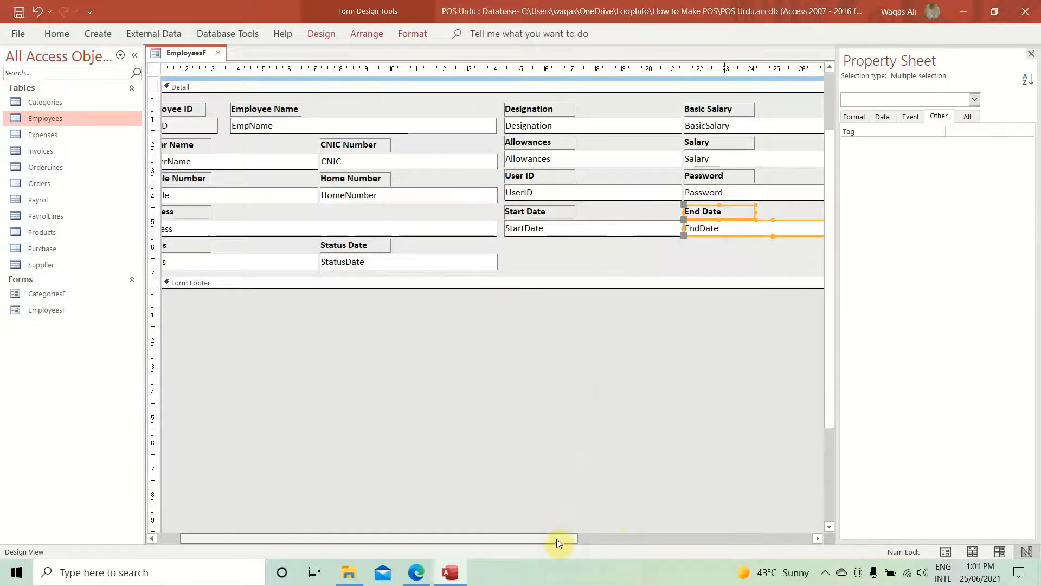
{"action": "left_click_drag", "start_coordinate": [557, 539], "coordinate": [700, 538]}
{"action": "left_click_drag", "start_coordinate": [704, 257], "coordinate": [708, 258]}
{"action": "left_click_drag", "start_coordinate": [707, 541], "coordinate": [463, 504]}
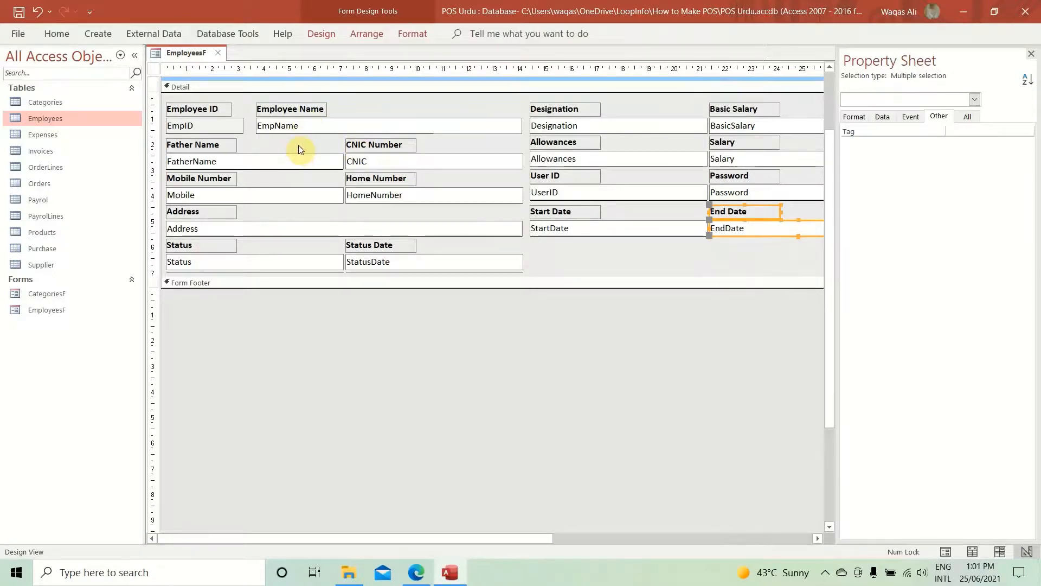
- Set the FatherName, Mobile, Status, StatusDate and all Designation and Basic Salary column text boxes, with their underlines, to 6 cm wide
{"action": "left_click_drag", "start_coordinate": [299, 145], "coordinate": [309, 281]}
{"action": "left_click_drag", "start_coordinate": [479, 241], "coordinate": [477, 281]}
{"action": "left_click_drag", "start_coordinate": [667, 103], "coordinate": [677, 295]}
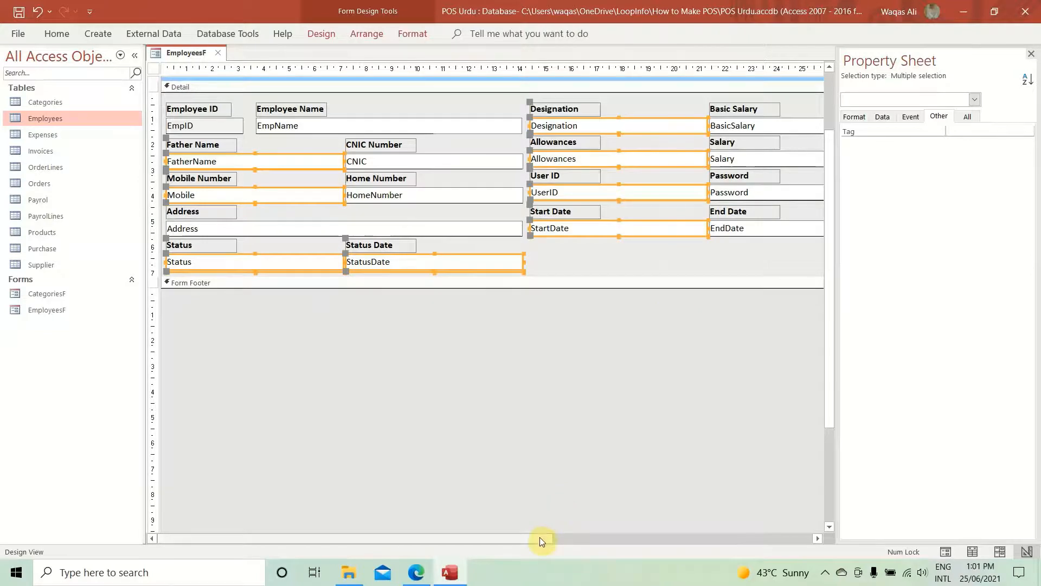
{"action": "left_click_drag", "start_coordinate": [540, 537], "coordinate": [638, 538]}
{"action": "left_click_drag", "start_coordinate": [723, 101], "coordinate": [730, 250]}
{"action": "left_click", "coordinate": [857, 121]}
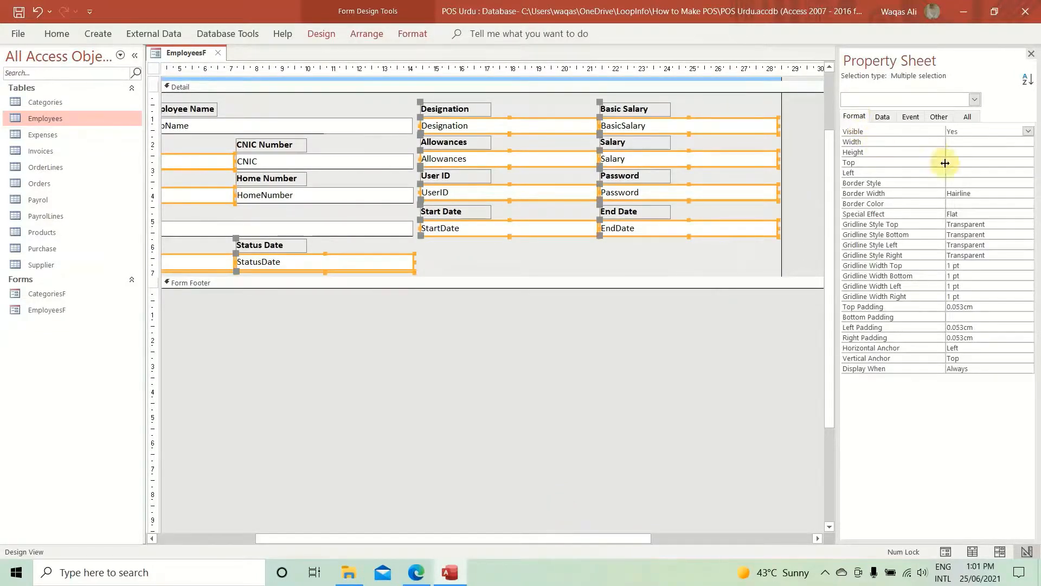
{"action": "left_click", "coordinate": [1001, 142]}
{"action": "type", "text": "6cm"}
{"action": "key", "text": "Return"}
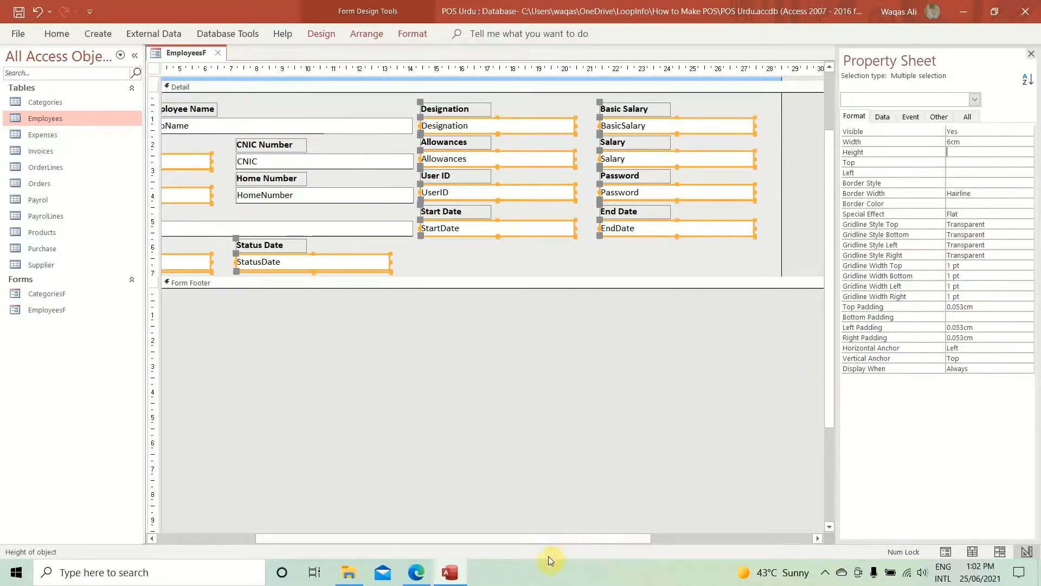
- Set the width of the CNIC and HomeNumber text boxes and their underlines to 6 cm
{"action": "left_click_drag", "start_coordinate": [552, 541], "coordinate": [238, 534]}
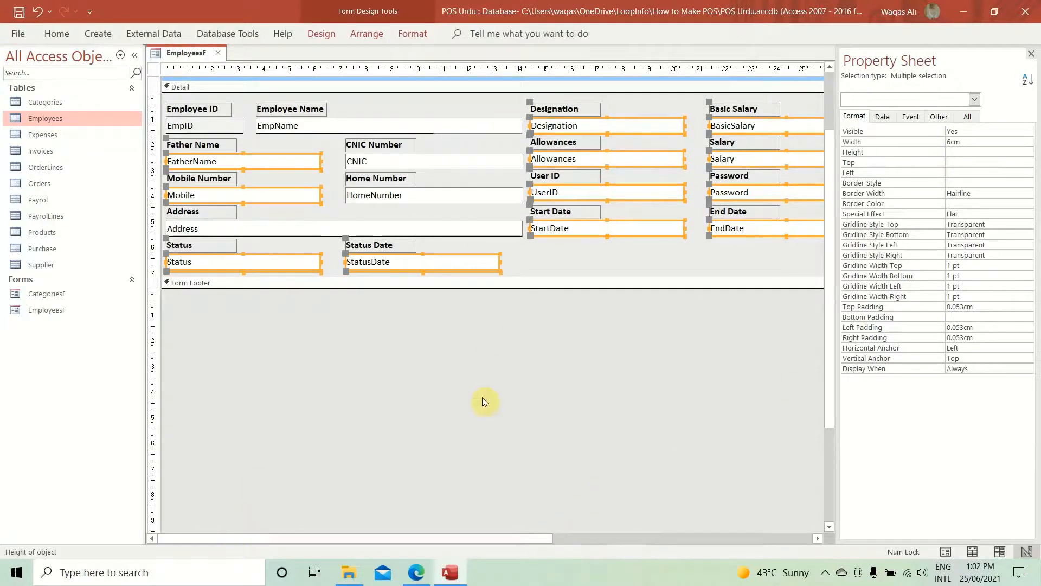
{"action": "left_click_drag", "start_coordinate": [483, 146], "coordinate": [483, 214]}
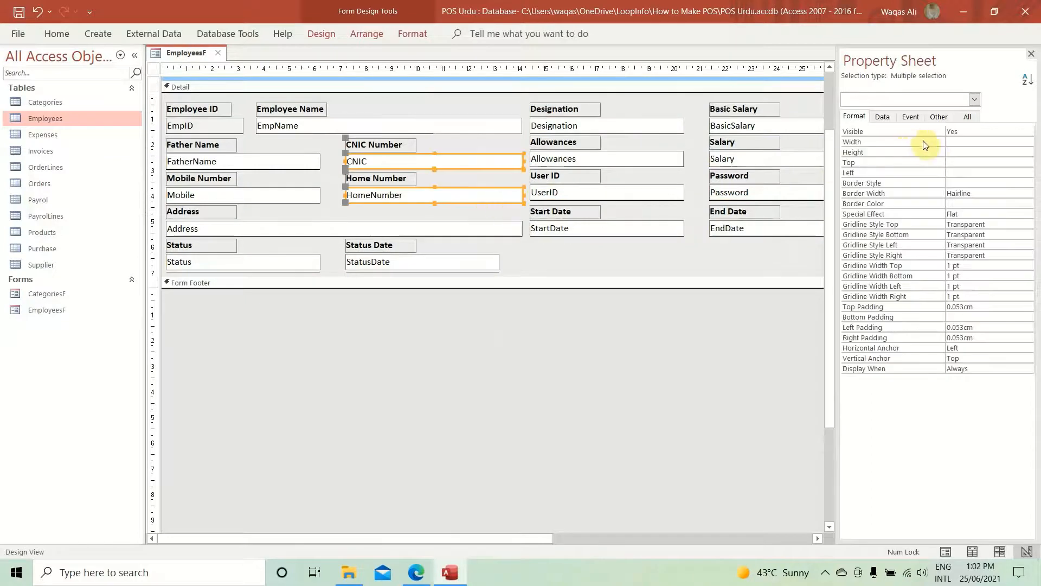
{"action": "left_click", "coordinate": [955, 144]}
{"action": "type", "text": "6"}
{"action": "key", "text": "Return"}
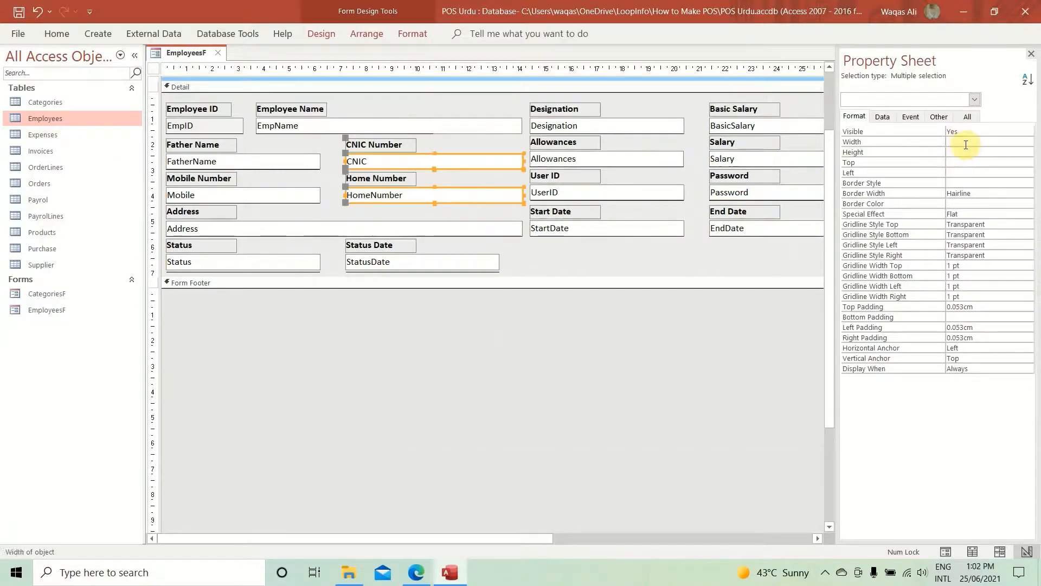
- Shift the CNIC Number, Home Number and Status Date controls left until they adjoin the Father Name column
{"action": "left_click", "coordinate": [451, 145]}
{"action": "left_click_drag", "start_coordinate": [454, 147], "coordinate": [372, 206]}
{"action": "left_click_drag", "start_coordinate": [444, 243], "coordinate": [379, 276]}
{"action": "key", "text": "Left"}
{"action": "key", "text": "Left"}
{"action": "key", "text": "Left"}
{"action": "key", "text": "Left"}
{"action": "key", "text": "Left"}
{"action": "key", "text": "Left"}
{"action": "key", "text": "Left"}
{"action": "key", "text": "Left"}
{"action": "key", "text": "Left"}
{"action": "key", "text": "Left"}
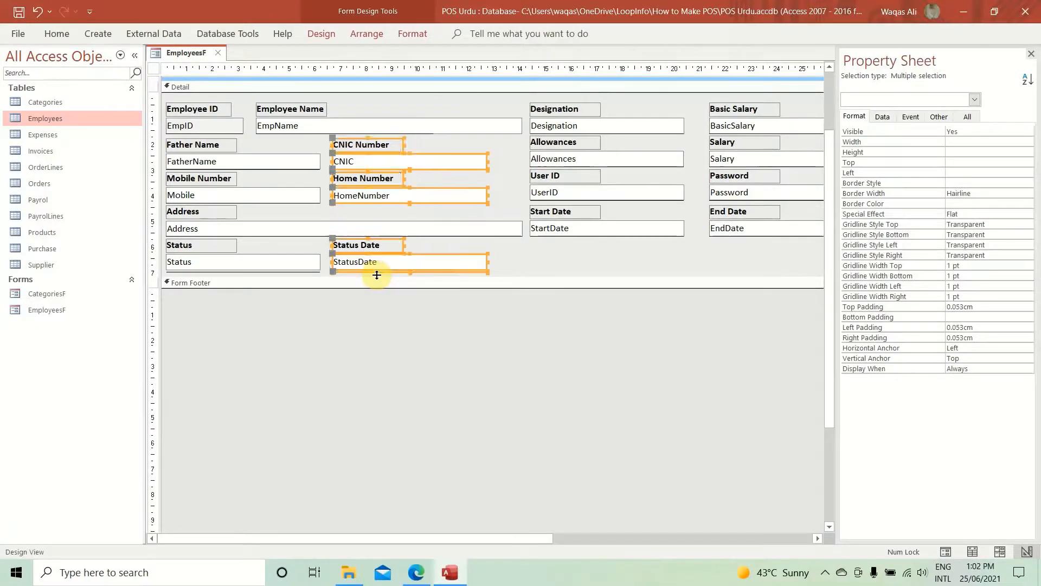
{"action": "left_click", "coordinate": [440, 323]}
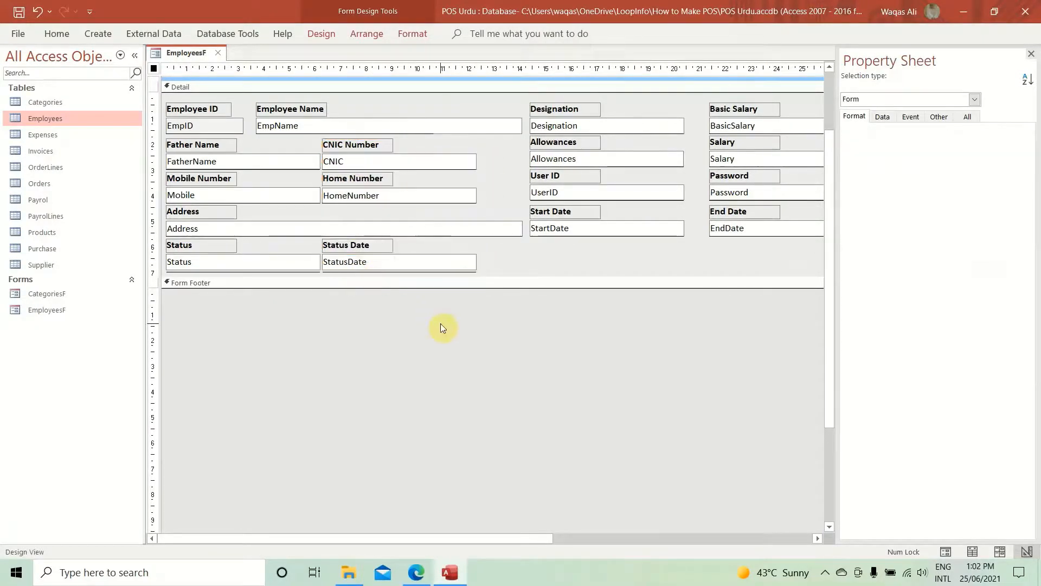
- Narrow the EmpName and Address text boxes together to end about level with the CNIC text box
{"action": "left_click", "coordinate": [518, 126]}
{"action": "left_click_drag", "start_coordinate": [518, 127], "coordinate": [521, 127]}
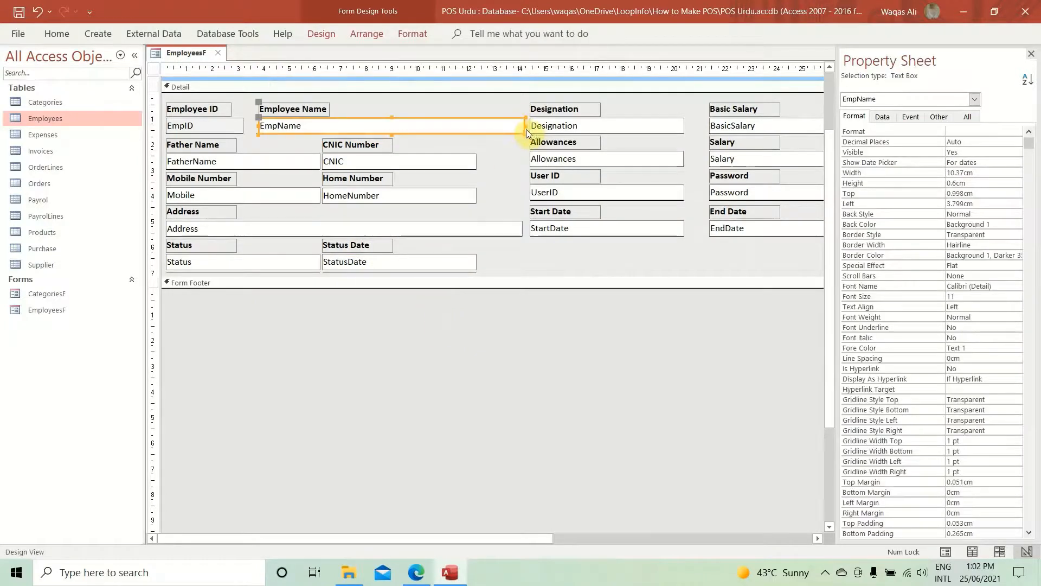
{"action": "key", "text": "ctrl+z"}
{"action": "left_click", "coordinate": [519, 229], "text": "shift"}
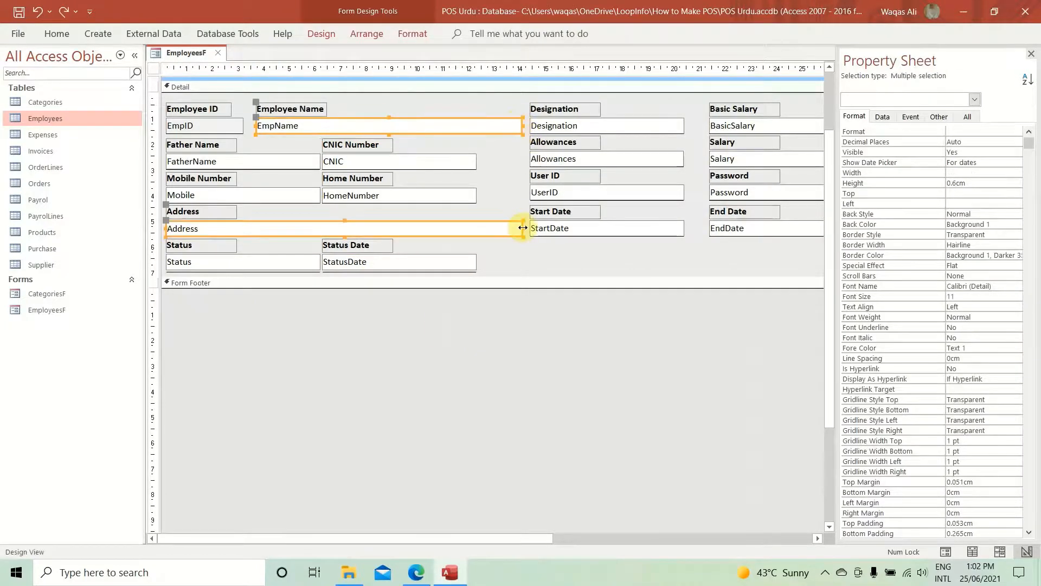
{"action": "left_click_drag", "start_coordinate": [521, 228], "coordinate": [476, 227]}
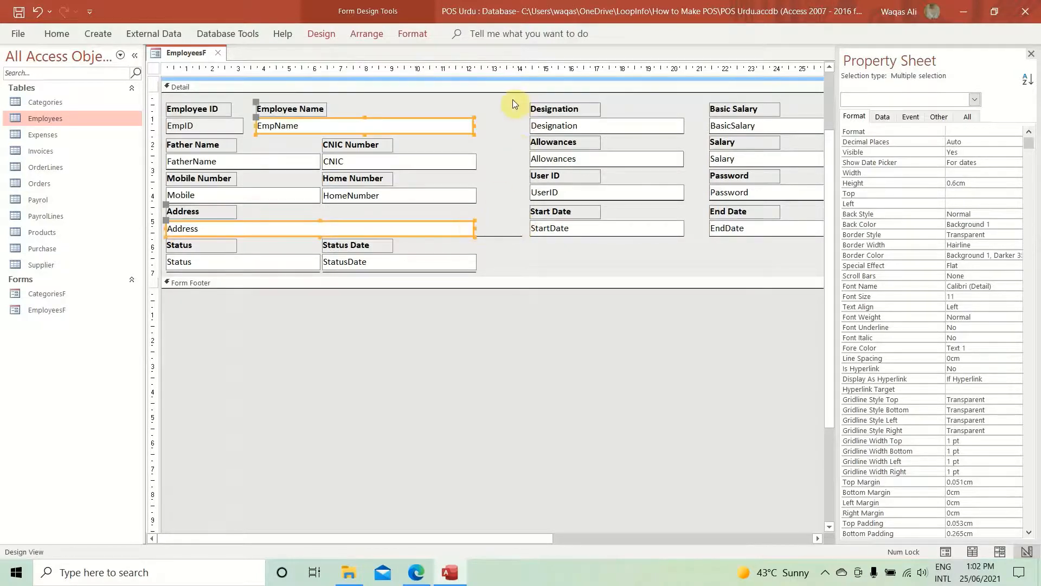
- Shorten the underline beneath the Address text box to match the narrowed box
{"action": "left_click", "coordinate": [510, 236]}
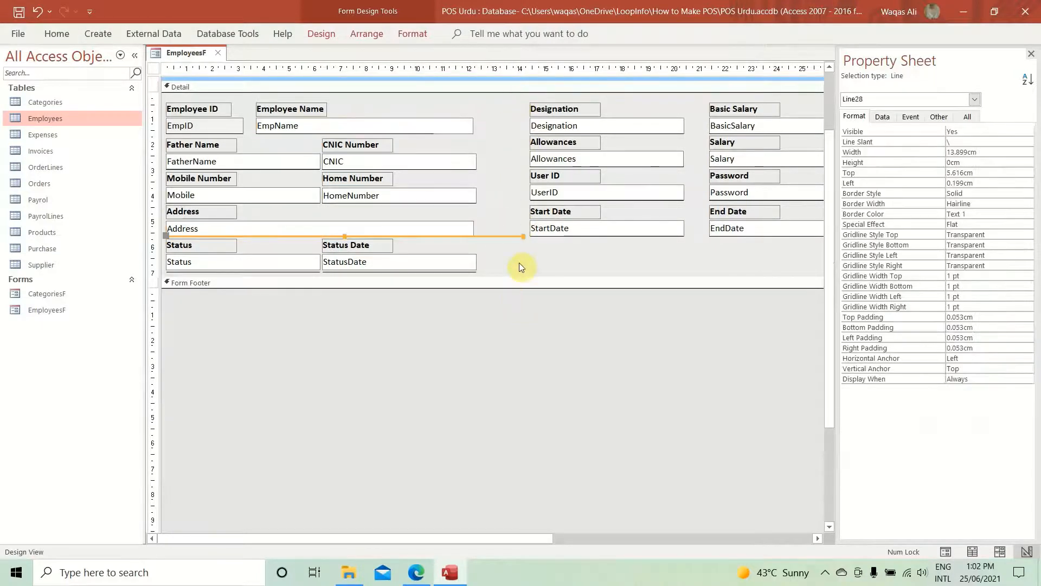
{"action": "left_click_drag", "start_coordinate": [522, 237], "coordinate": [474, 234]}
{"action": "left_click", "coordinate": [508, 236]}
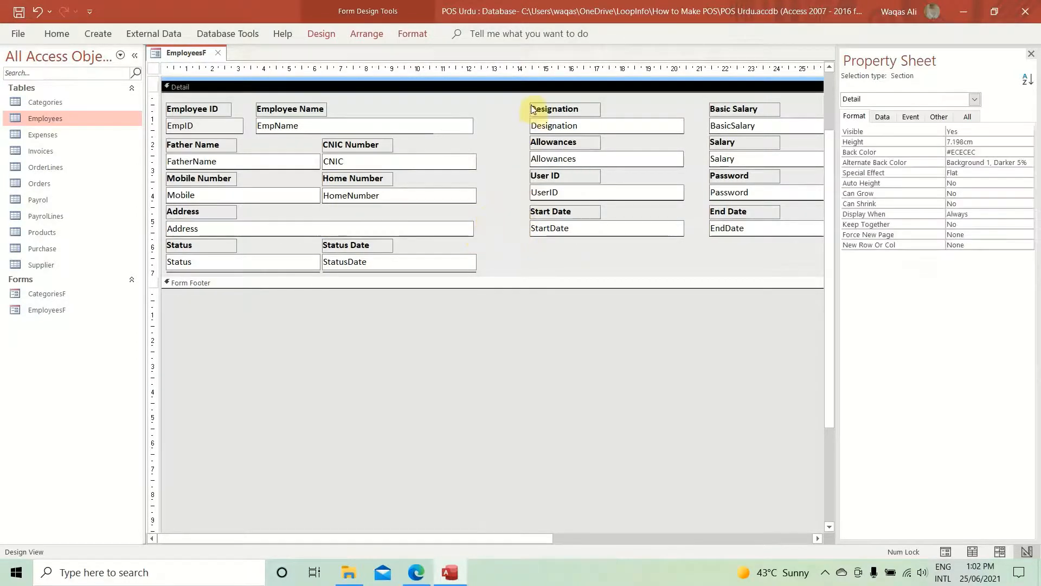
- Shift the Designation, Allowances, User ID and Start Date controls left, leaving a small gap after the EmpName and CNIC text boxes
{"action": "left_click_drag", "start_coordinate": [521, 105], "coordinate": [689, 248]}
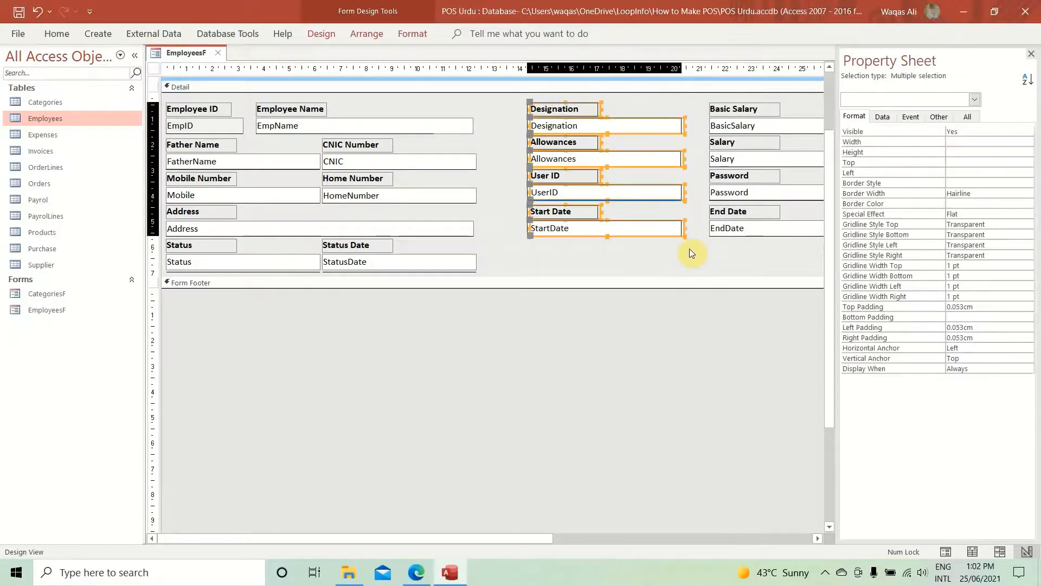
{"action": "key", "text": "Left"}
{"action": "key", "text": "Left"}
{"action": "key", "text": "Left"}
{"action": "key", "text": "Left"}
{"action": "key", "text": "Left"}
{"action": "key", "text": "Left"}
{"action": "key", "text": "Left"}
{"action": "key", "text": "Left"}
{"action": "key", "text": "Left"}
{"action": "key", "text": "Left"}
{"action": "key", "text": "Left"}
{"action": "key", "text": "Left"}
{"action": "key", "text": "Left"}
{"action": "key", "text": "Left"}
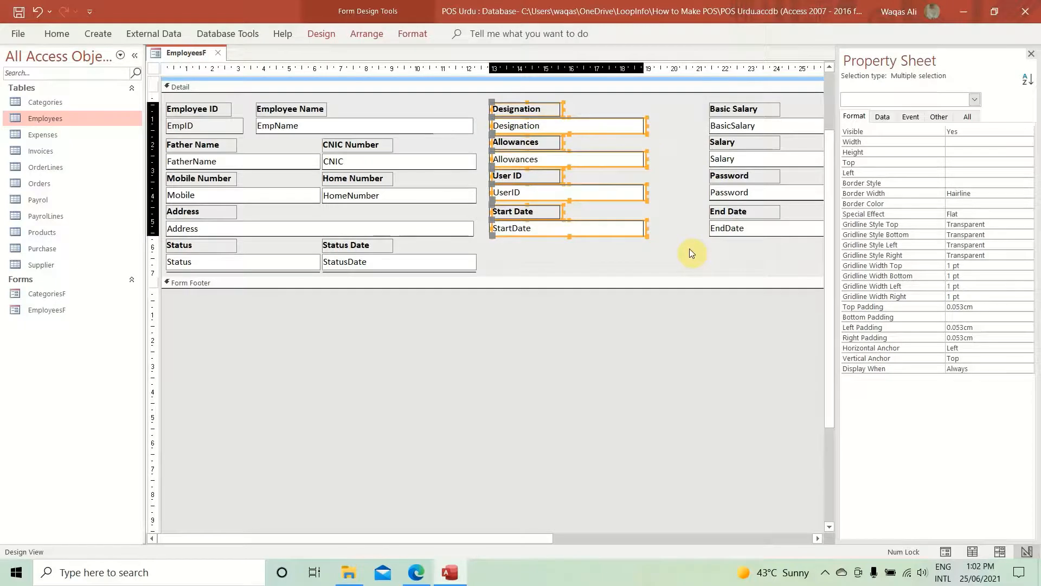
{"action": "key", "text": "Left"}
- Shift the Basic Salary, Salary, Password and End Date controls left until they adjoin the Designation column
{"action": "left_click_drag", "start_coordinate": [695, 112], "coordinate": [822, 285]}
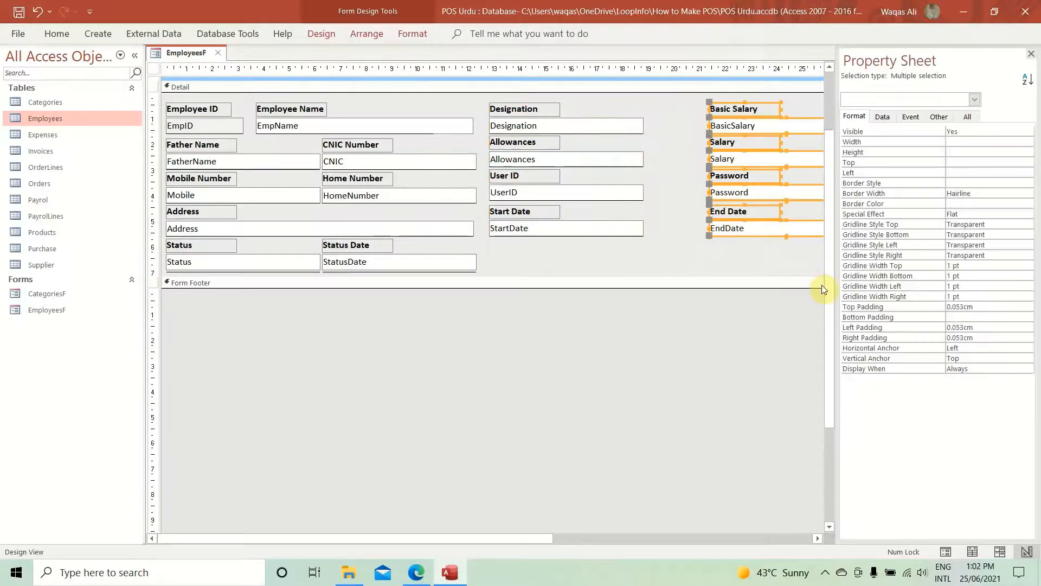
{"action": "key", "text": "Left"}
{"action": "key", "text": "Left"}
{"action": "key", "text": "Left"}
{"action": "key", "text": "Left"}
{"action": "key", "text": "Left"}
{"action": "key", "text": "Left"}
{"action": "key", "text": "Left"}
{"action": "key", "text": "Left"}
{"action": "key", "text": "Left"}
{"action": "key", "text": "Left"}
{"action": "key", "text": "Left"}
{"action": "key", "text": "Left"}
{"action": "key", "text": "Left"}
{"action": "key", "text": "Left"}
{"action": "key", "text": "Left"}
{"action": "key", "text": "Left"}
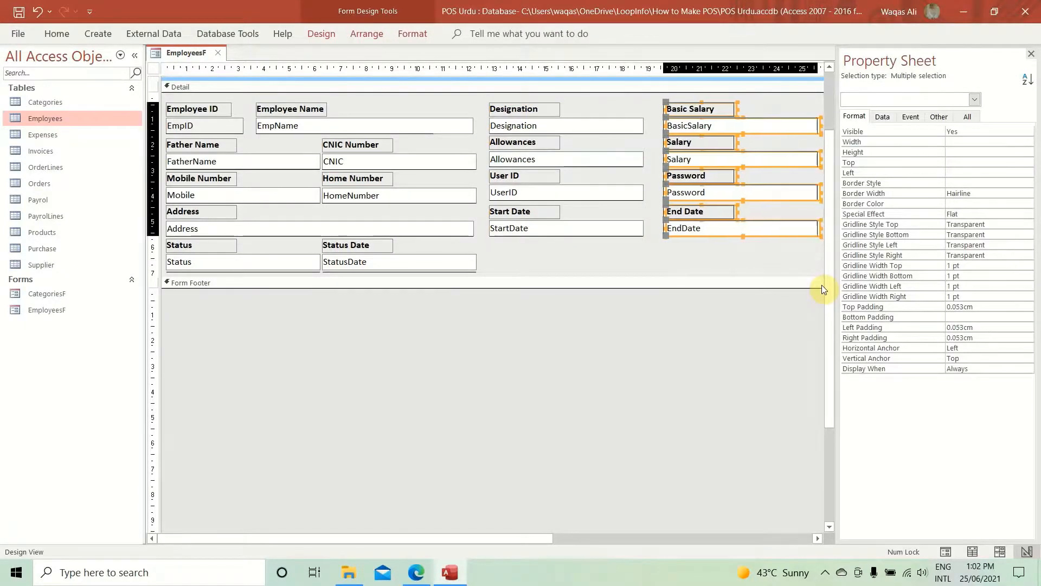
{"action": "key", "text": "Left"}
{"action": "key", "text": "Left"}
{"action": "key", "text": "Left"}
{"action": "key", "text": "Left"}
{"action": "key", "text": "Left"}
{"action": "key", "text": "Left"}
{"action": "key", "text": "Left"}
{"action": "key", "text": "Left"}
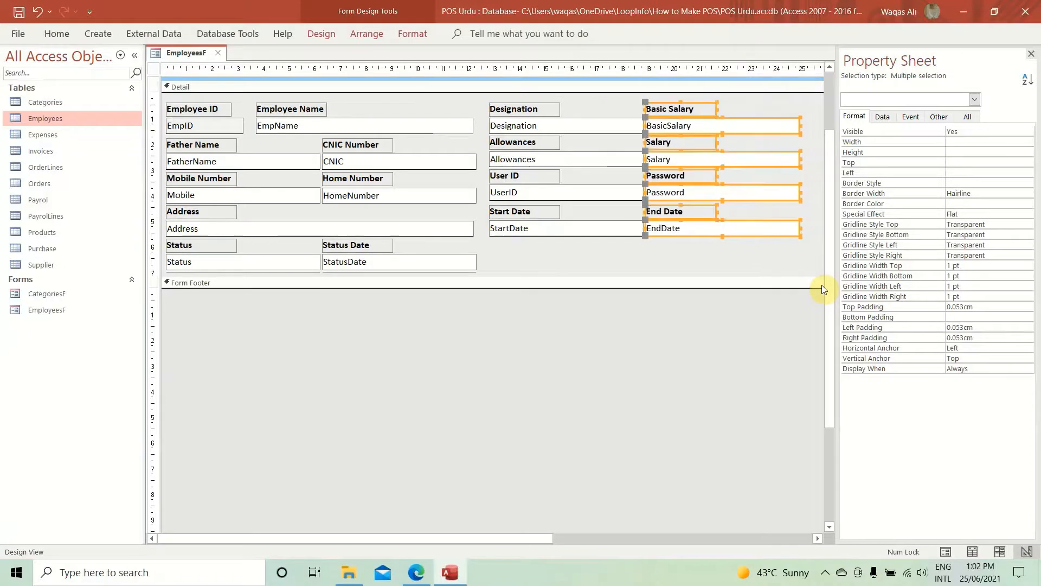
{"action": "left_click", "coordinate": [737, 260]}
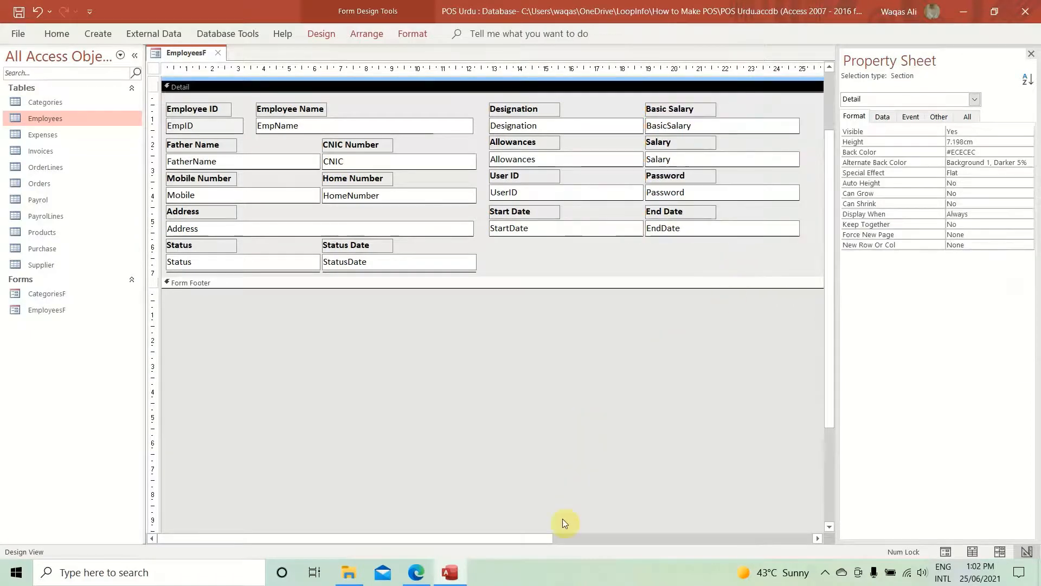
- Narrow the form so its edge lies just beyond the Basic Salary column
{"action": "left_click_drag", "start_coordinate": [535, 539], "coordinate": [683, 494]}
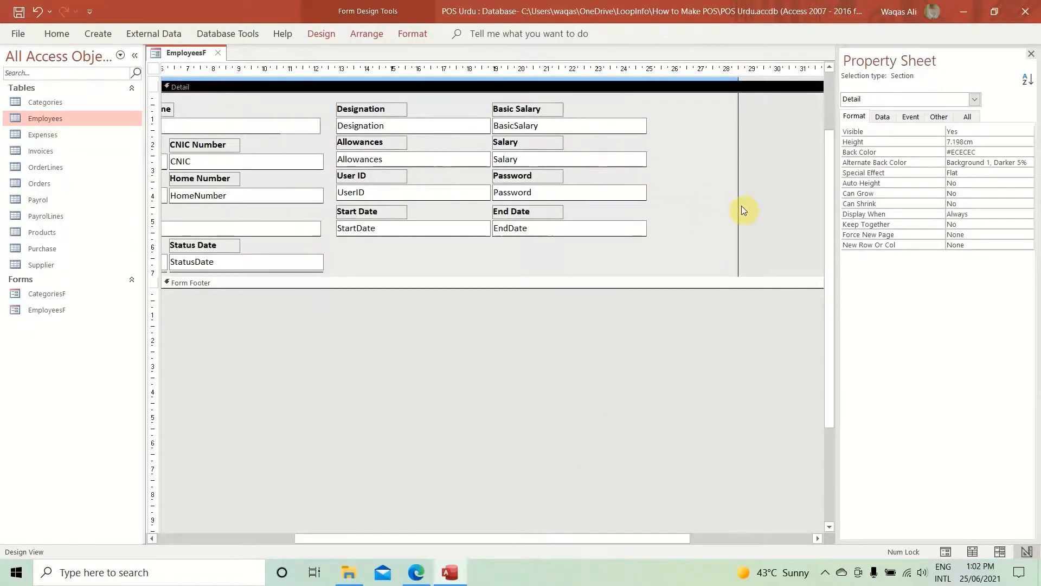
{"action": "left_click_drag", "start_coordinate": [736, 203], "coordinate": [659, 207]}
{"action": "left_click_drag", "start_coordinate": [603, 539], "coordinate": [214, 519]}
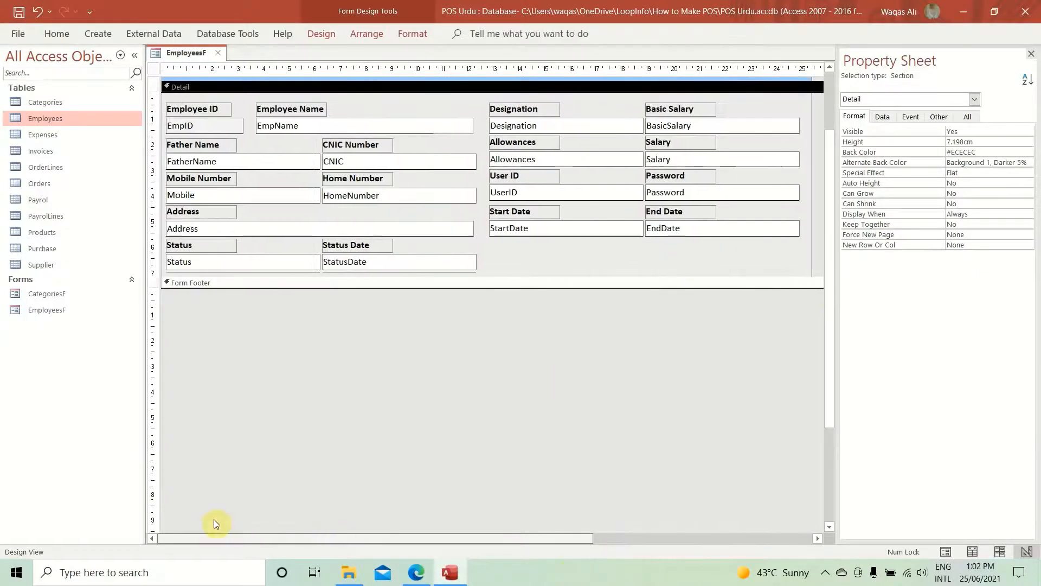
- Lengthen the Detail section to about 8.3 cm and shift all the controls down slightly to leave a margin above them
{"action": "left_click_drag", "start_coordinate": [540, 276], "coordinate": [530, 304]}
{"action": "left_click_drag", "start_coordinate": [427, 290], "coordinate": [320, 172]}
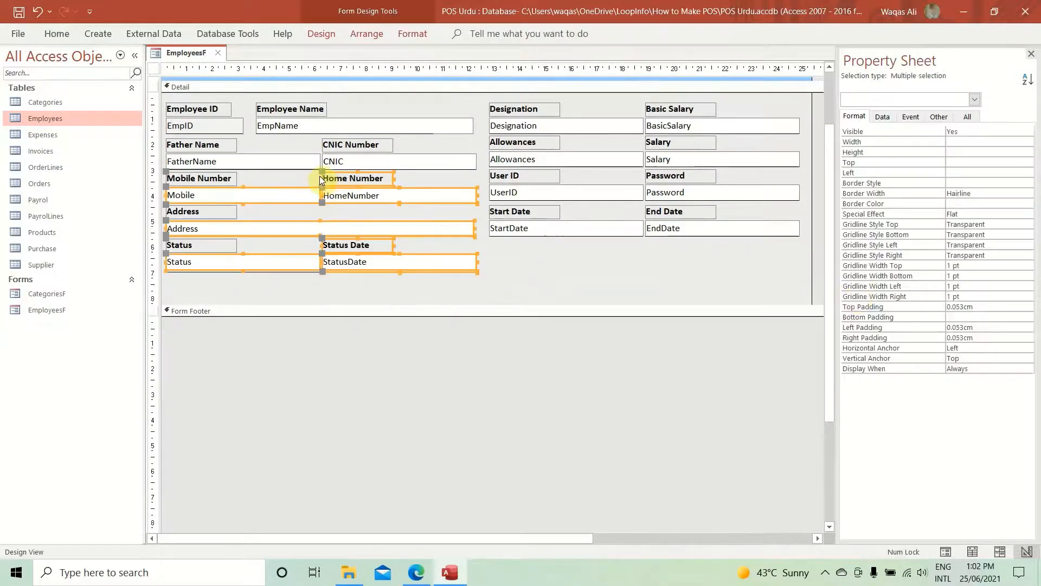
{"action": "left_click_drag", "start_coordinate": [795, 293], "coordinate": [178, 93]}
{"action": "key", "text": "Down"}
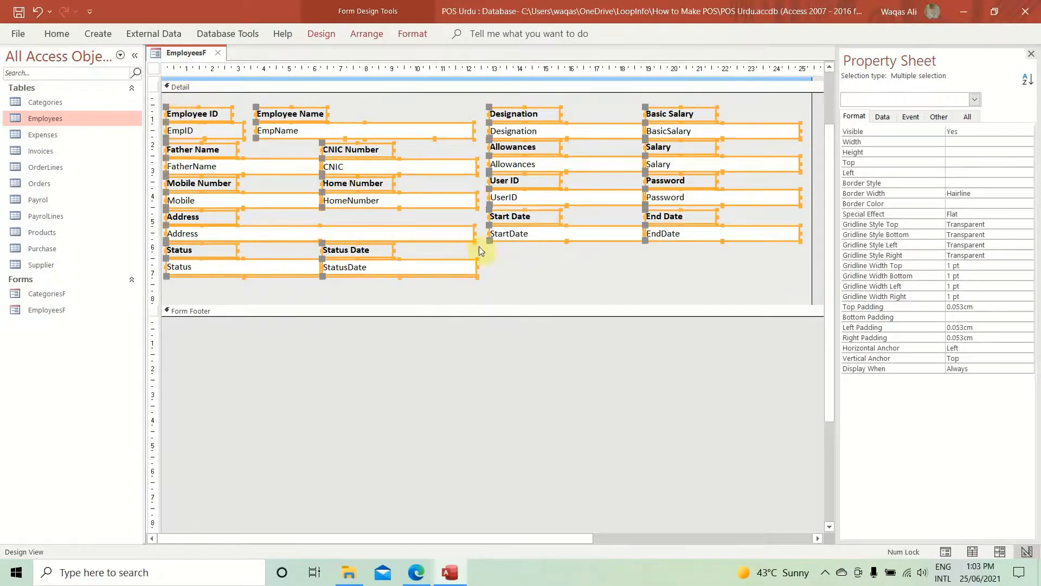
{"action": "left_click", "coordinate": [639, 290]}
- Draw an option group frame about 12.5 by 7.4 cm around the Employee ID to Status Date controls, without using its wizard
{"action": "left_click", "coordinate": [309, 33]}
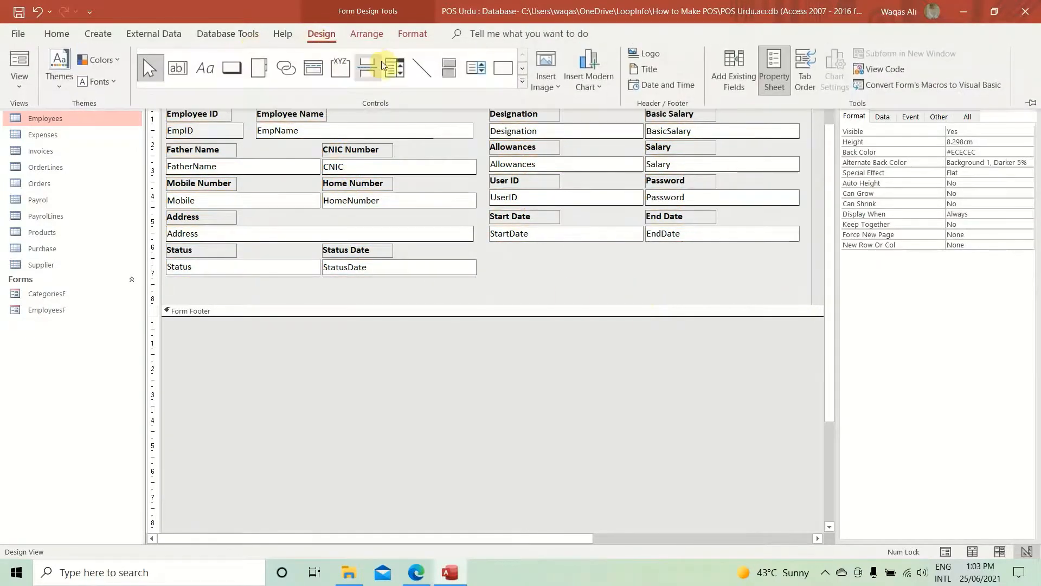
{"action": "left_click", "coordinate": [342, 69]}
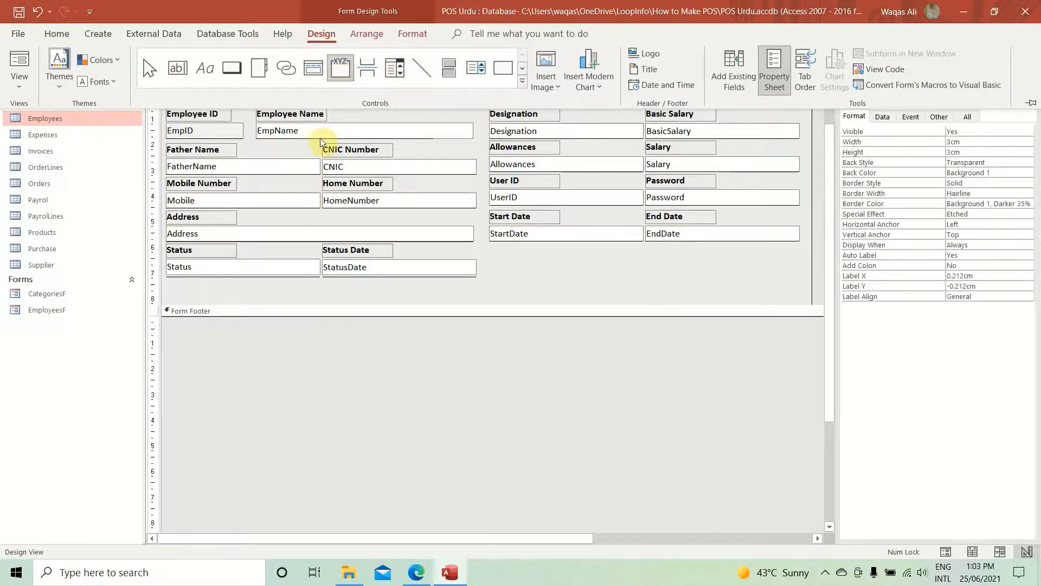
{"action": "left_click_drag", "start_coordinate": [162, 104], "coordinate": [473, 283]}
{"action": "left_click_drag", "start_coordinate": [481, 282], "coordinate": [481, 282]}
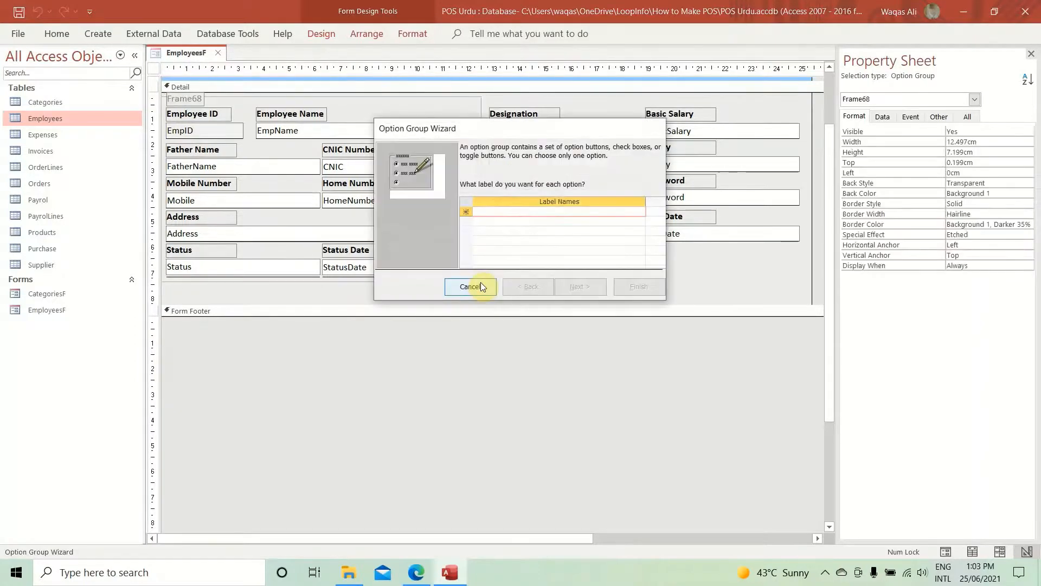
{"action": "left_click", "coordinate": [480, 285]}
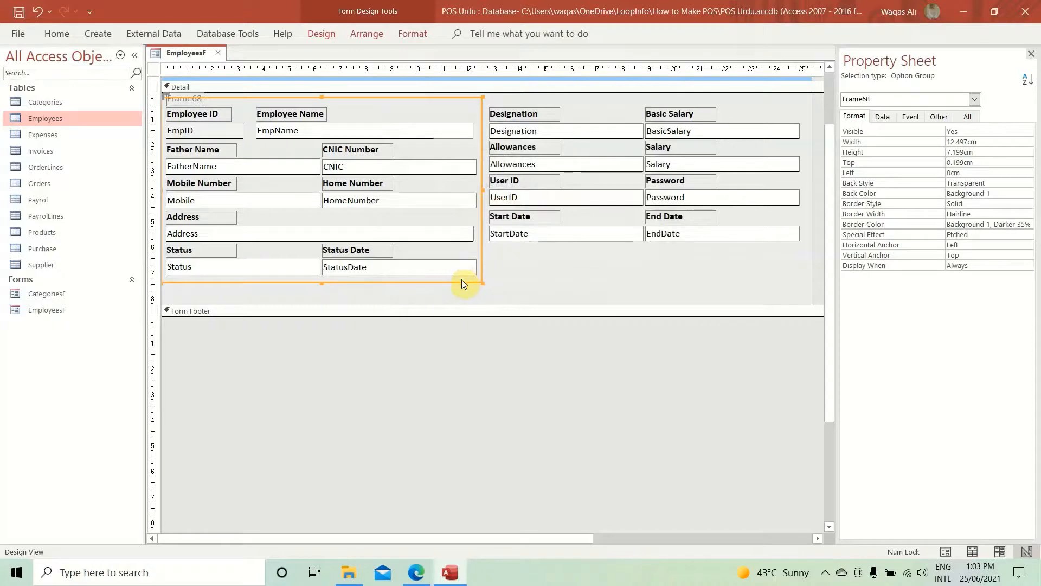
{"action": "left_click_drag", "start_coordinate": [321, 282], "coordinate": [321, 286]}
- Change the new frame's caption to General Information
{"action": "left_click", "coordinate": [192, 105]}
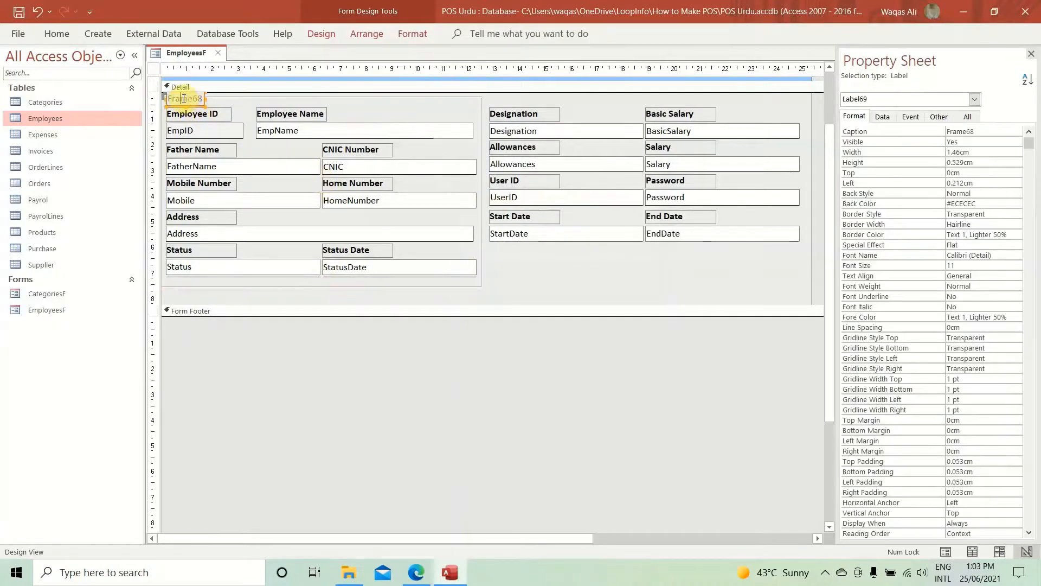
{"action": "double_click", "coordinate": [185, 99]}
{"action": "type", "text": "Gen"}
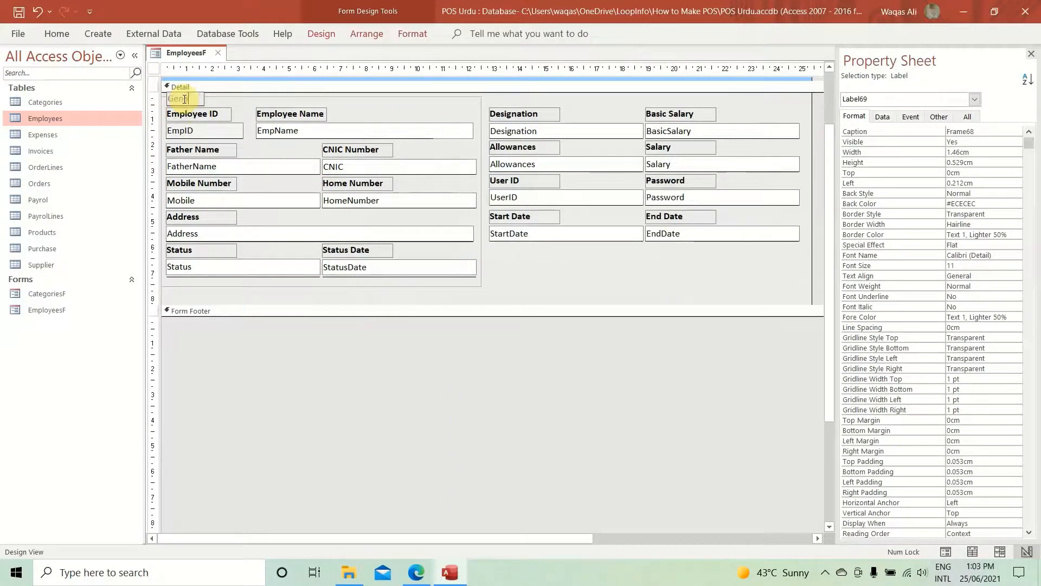
{"action": "type", "text": "eral Information"}
{"action": "key", "text": "Return"}
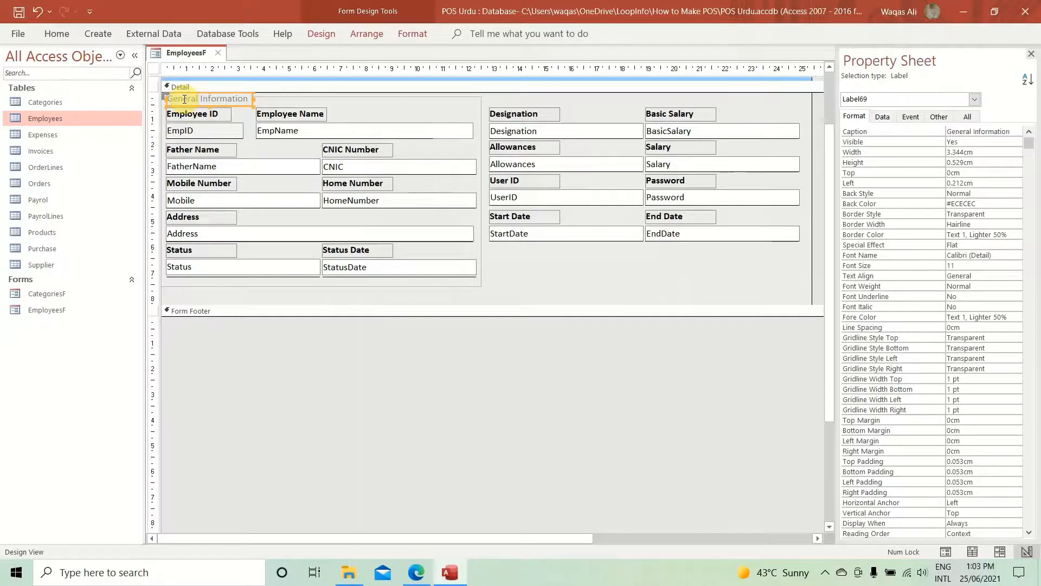
- Set the General Information caption's font colour to black (Text 1)
{"action": "left_click", "coordinate": [60, 33]}
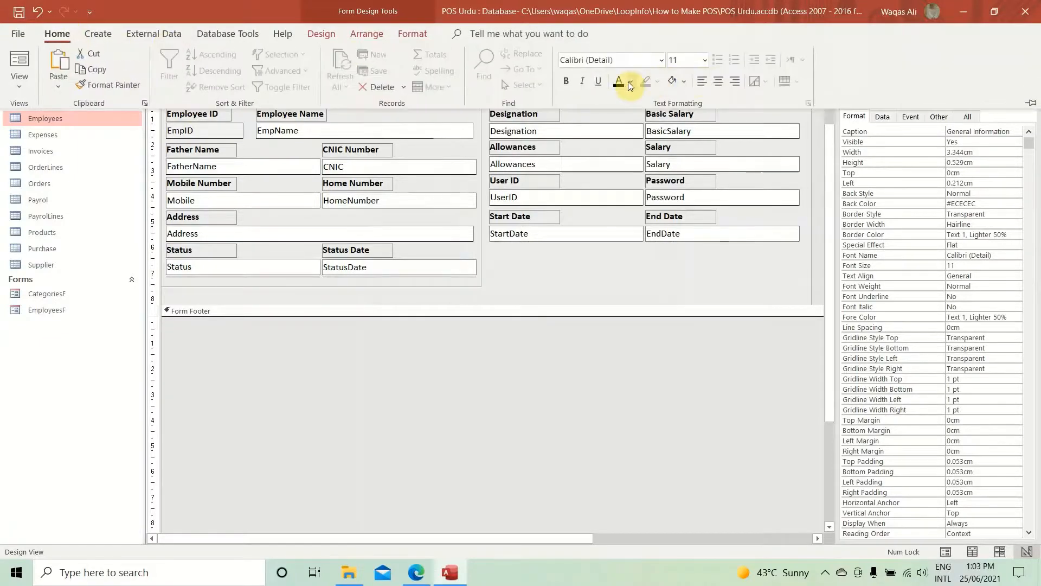
{"action": "left_click", "coordinate": [630, 81]}
{"action": "left_click", "coordinate": [629, 135]}
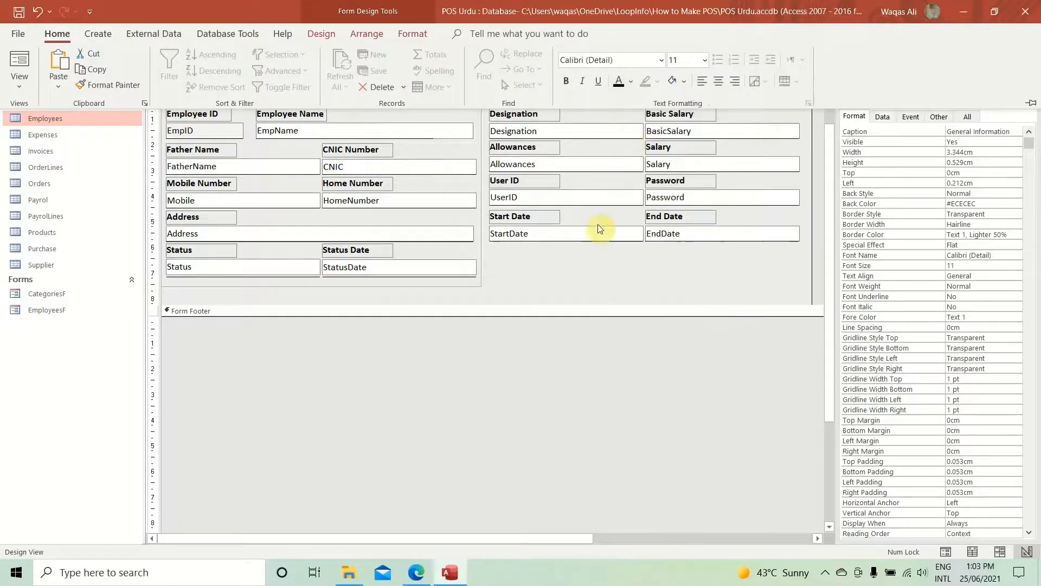
{"action": "left_click", "coordinate": [545, 275]}
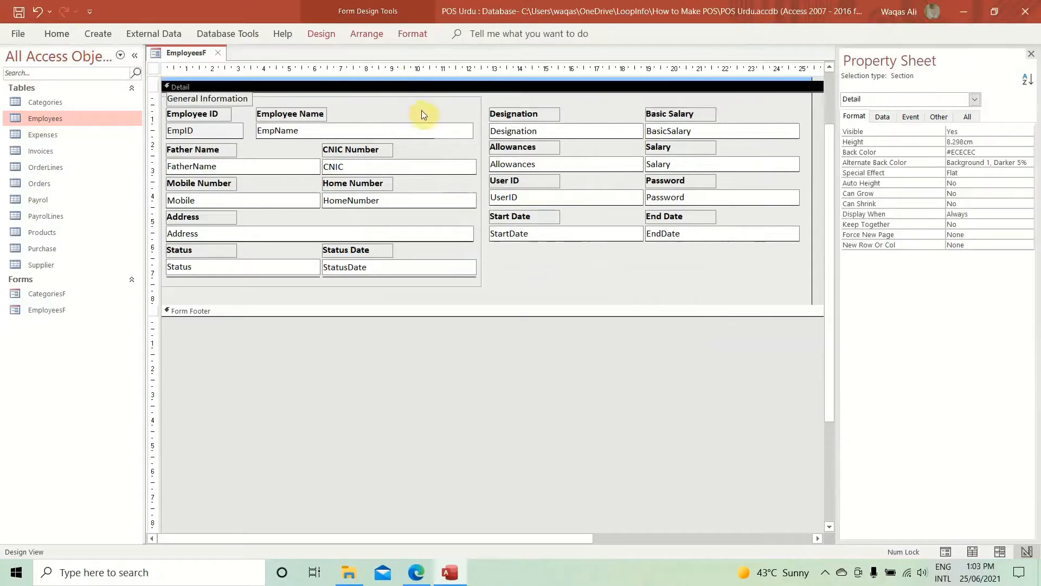
- Nudge the controls inside the General Information frame down slightly and make the frame's caption bold
{"action": "left_click_drag", "start_coordinate": [421, 111], "coordinate": [169, 284]}
{"action": "key", "text": "Down"}
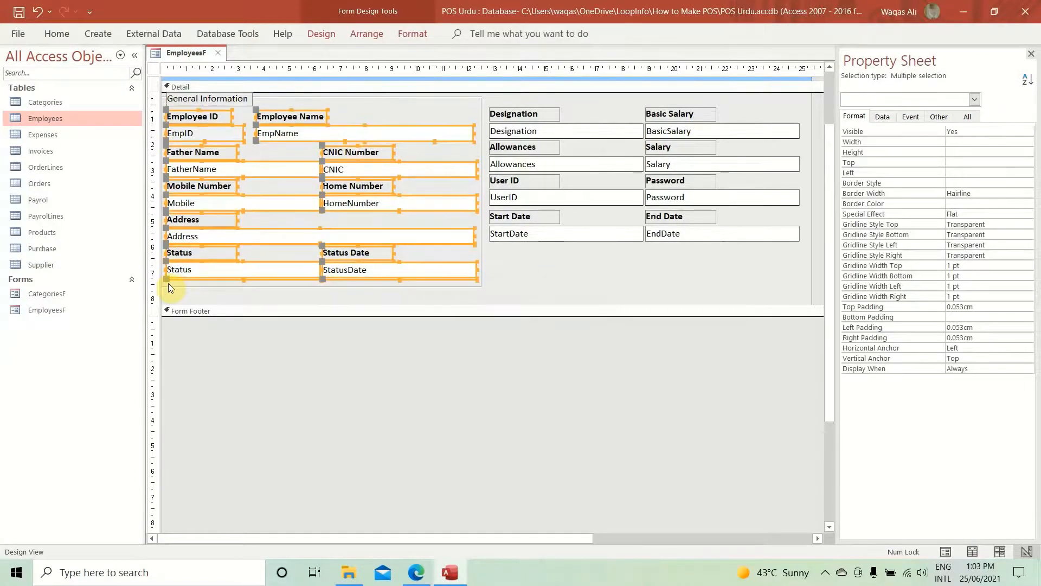
{"action": "left_click", "coordinate": [251, 99]}
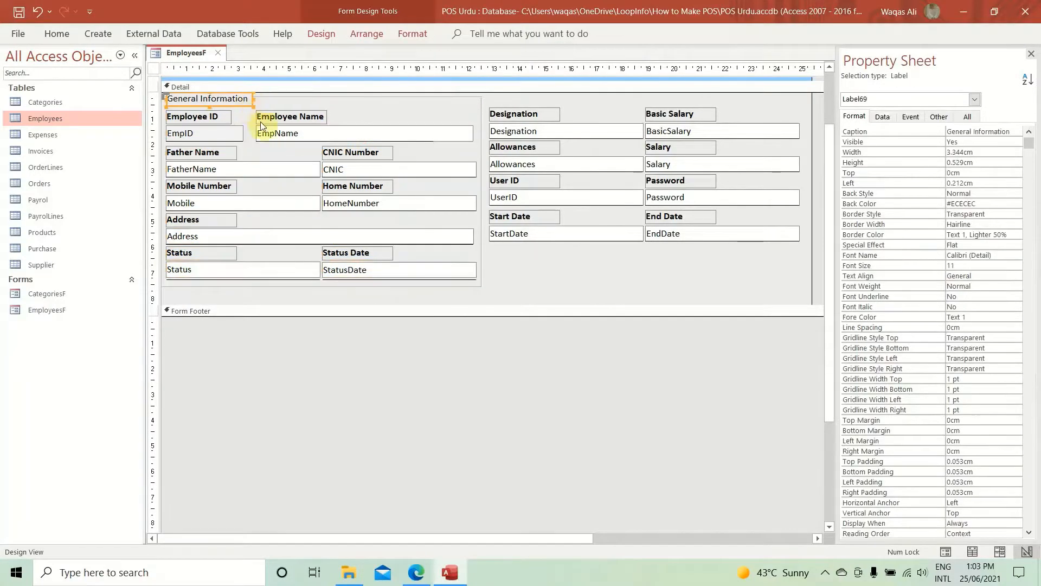
{"action": "key", "text": "ctrl+b"}
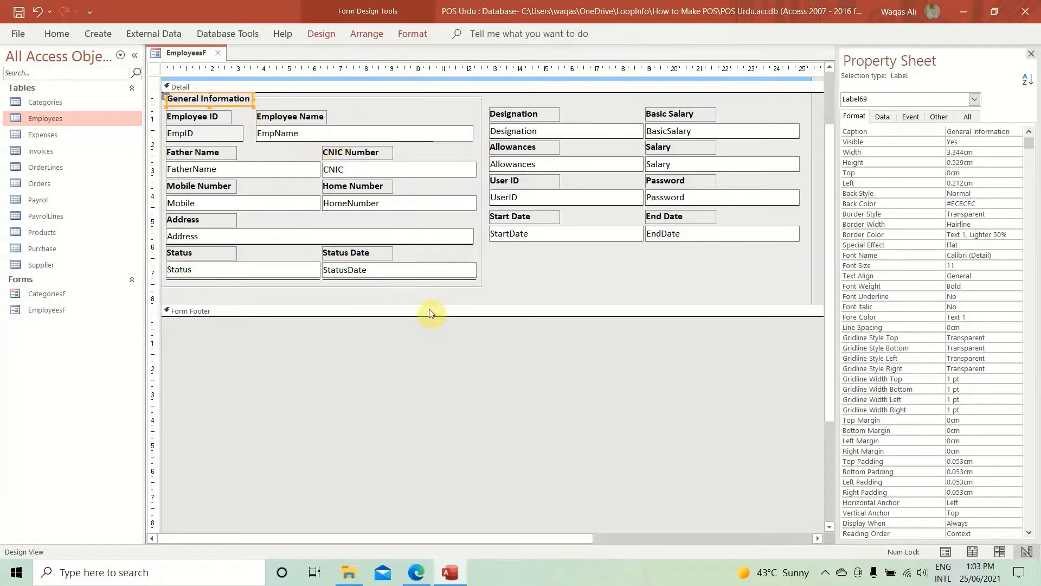
{"action": "left_click_drag", "start_coordinate": [419, 286], "coordinate": [139, 89]}
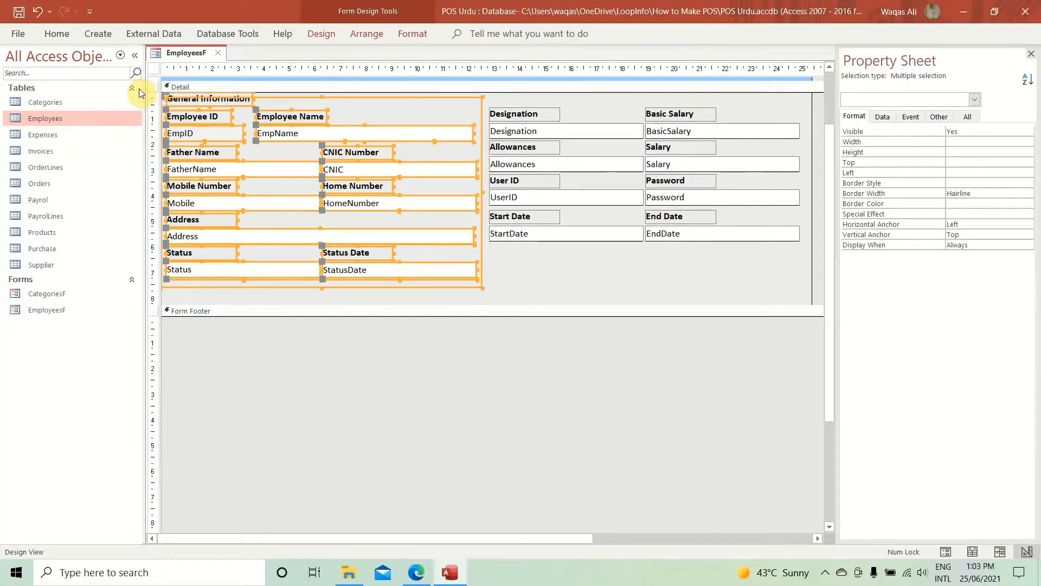
{"action": "left_click", "coordinate": [387, 119]}
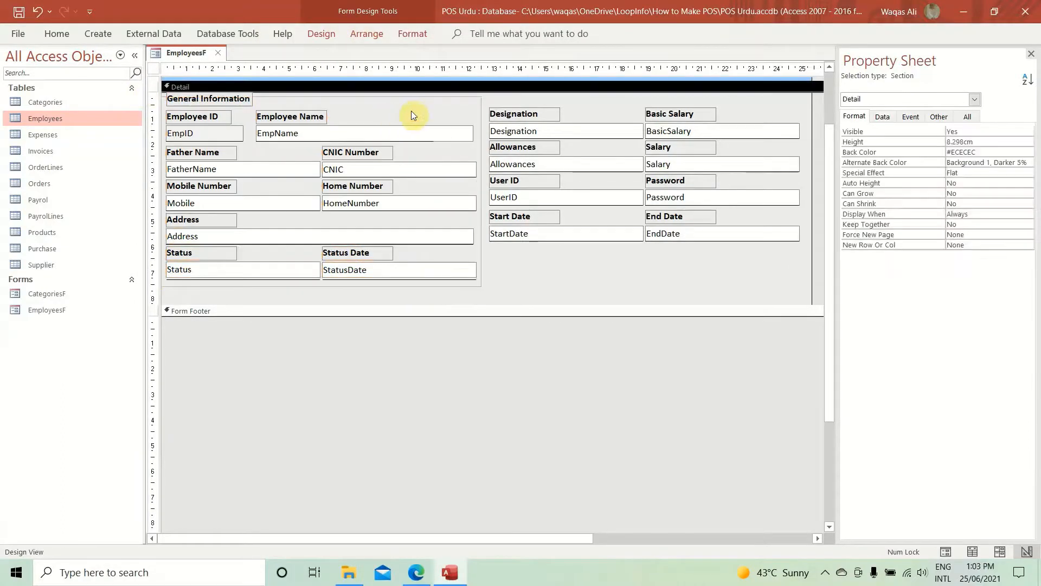
- Nudge the Designation and Basic Salary columns of controls down slightly to line up with the framed block
{"action": "left_click_drag", "start_coordinate": [750, 109], "coordinate": [512, 334]}
{"action": "key", "text": "Down"}
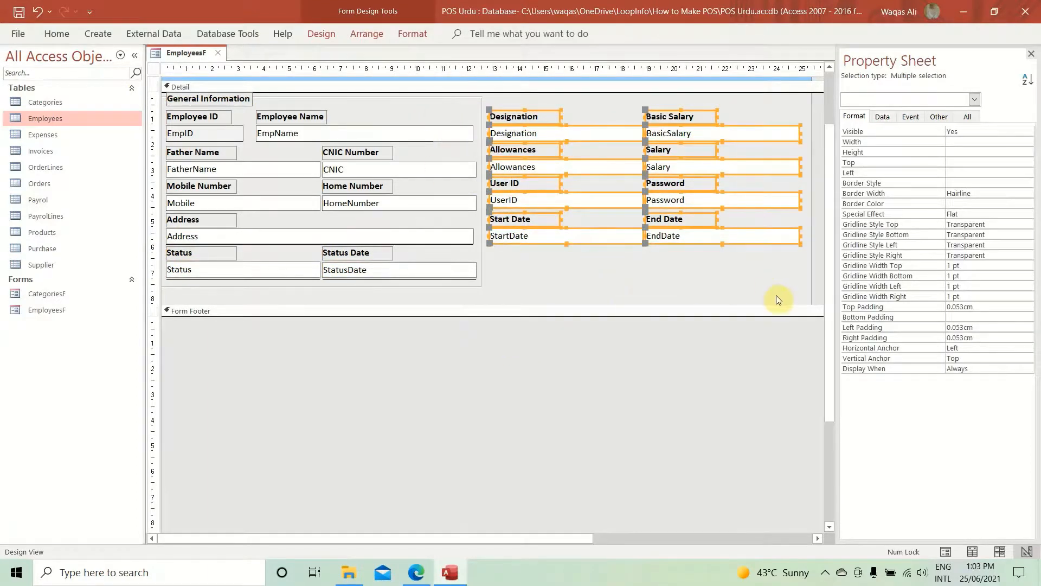
{"action": "left_click", "coordinate": [484, 283]}
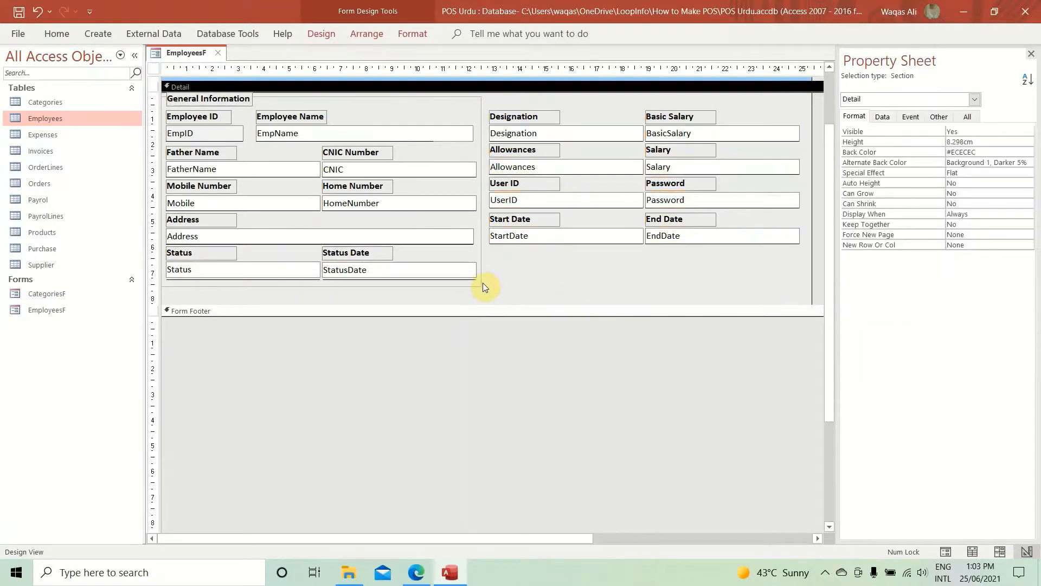
- Duplicate the General Information frame and place the copy around the Designation and Basic Salary columns
{"action": "left_click", "coordinate": [481, 285]}
{"action": "key", "text": "ctrl+c"}
{"action": "key", "text": "ctrl+v"}
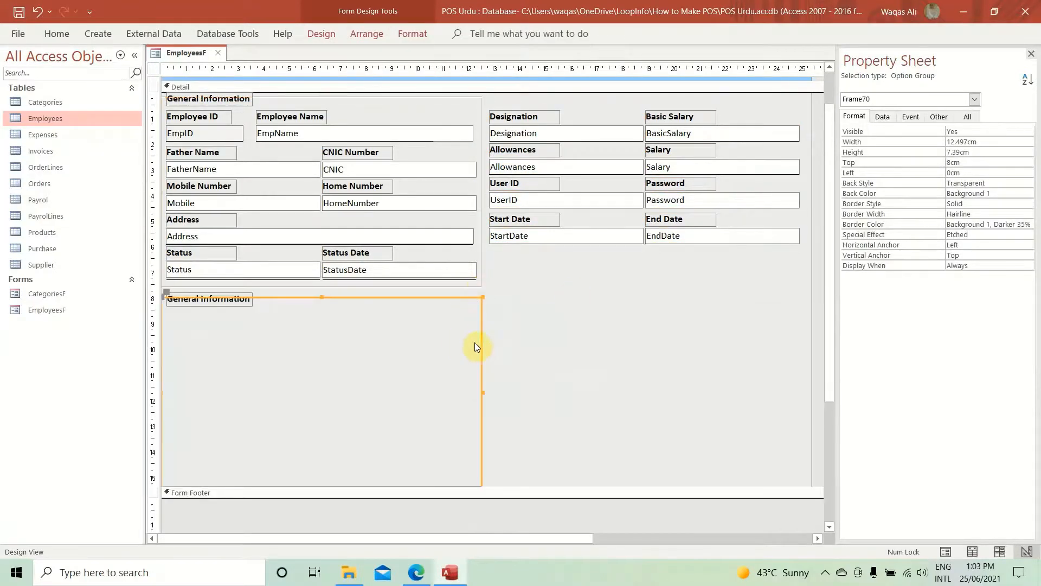
{"action": "left_click_drag", "start_coordinate": [481, 340], "coordinate": [803, 138]}
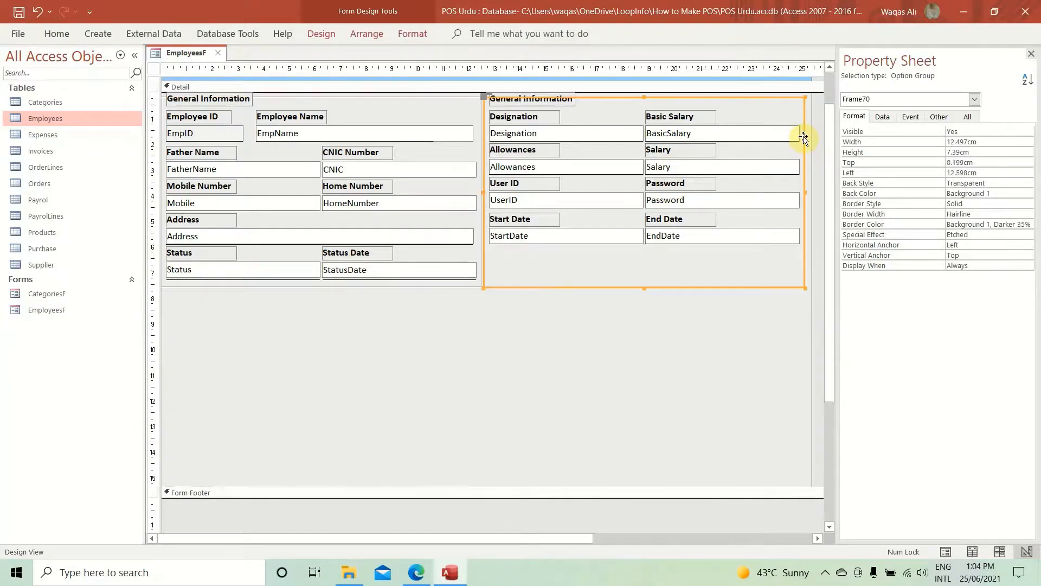
- Change the duplicated frame's caption to Organizational Information
{"action": "left_click", "coordinate": [563, 100]}
{"action": "double_click", "coordinate": [500, 95]}
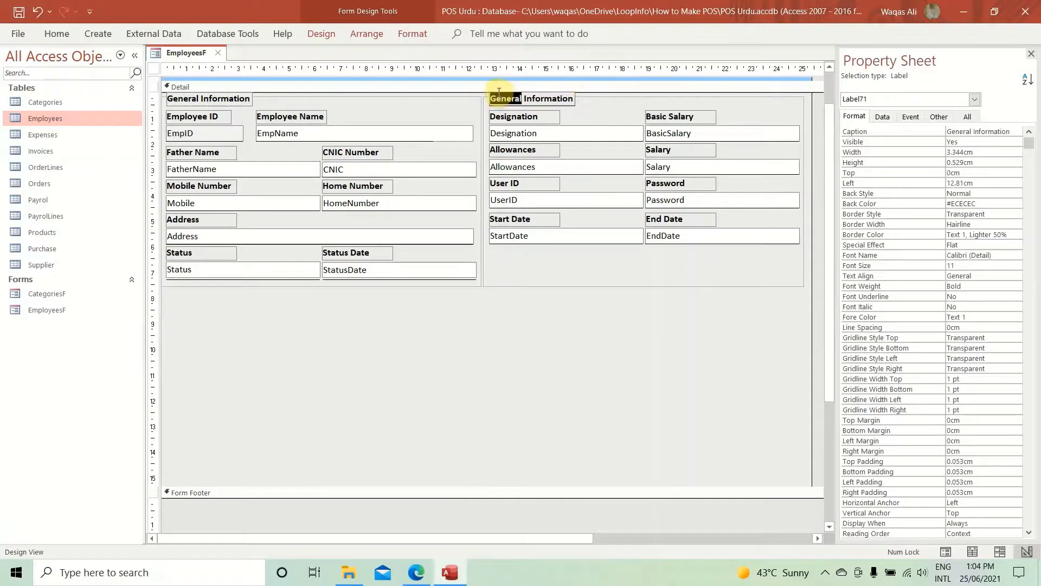
{"action": "type", "text": "Organizatio"}
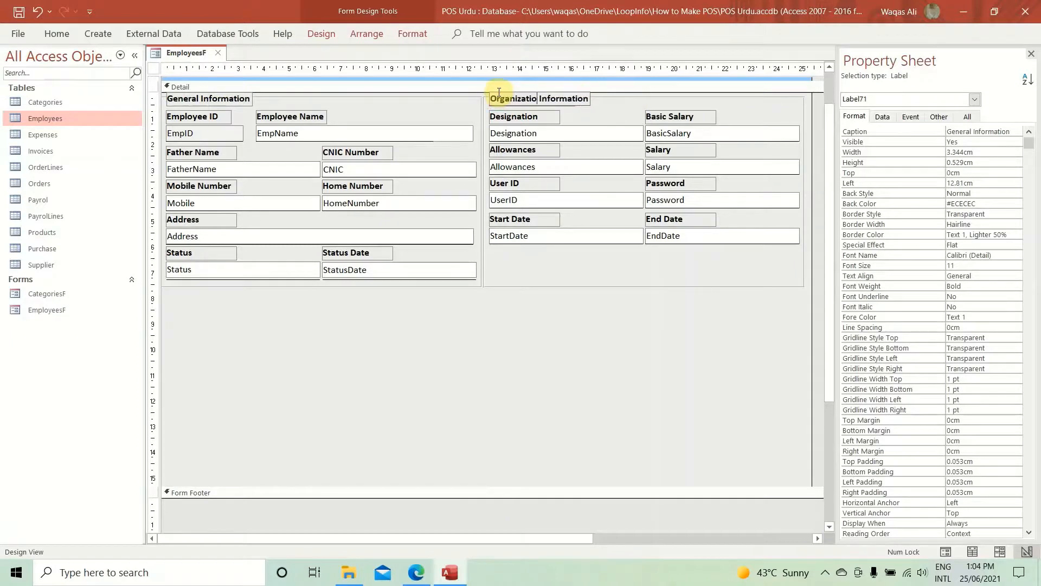
{"action": "type", "text": "nal"}
{"action": "key", "text": "Return"}
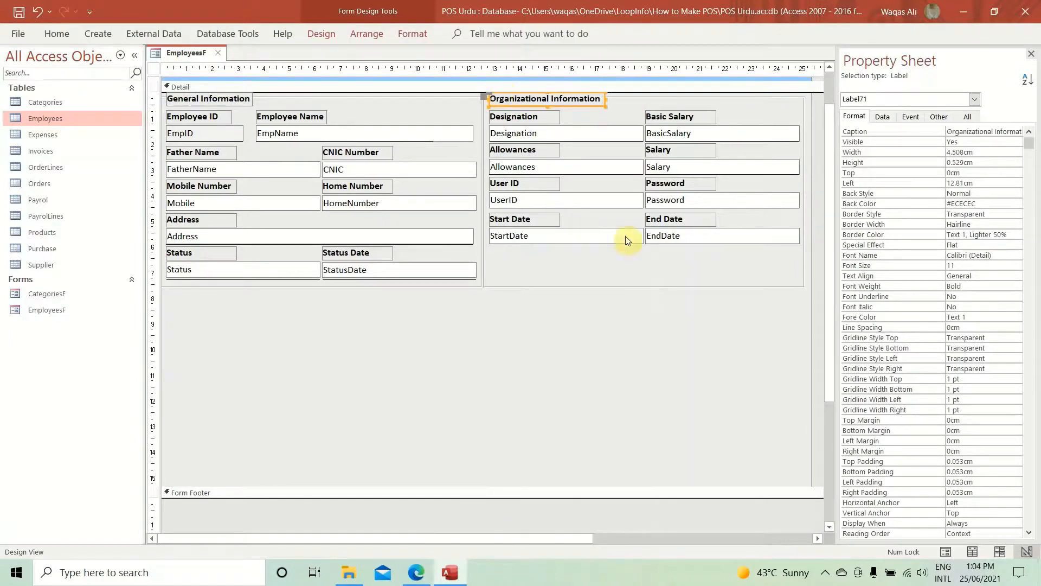
- Nudge both frames and all their controls down slightly, and shorten the Detail section to about 7.9 cm
{"action": "left_click_drag", "start_coordinate": [776, 323], "coordinate": [213, 96]}
{"action": "key", "text": "Down"}
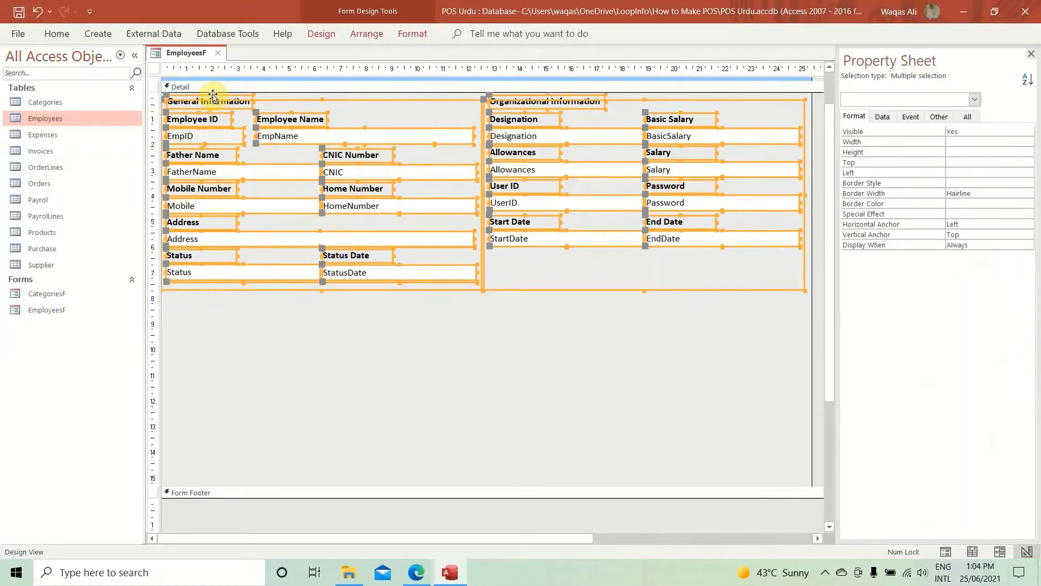
{"action": "left_click", "coordinate": [505, 481]}
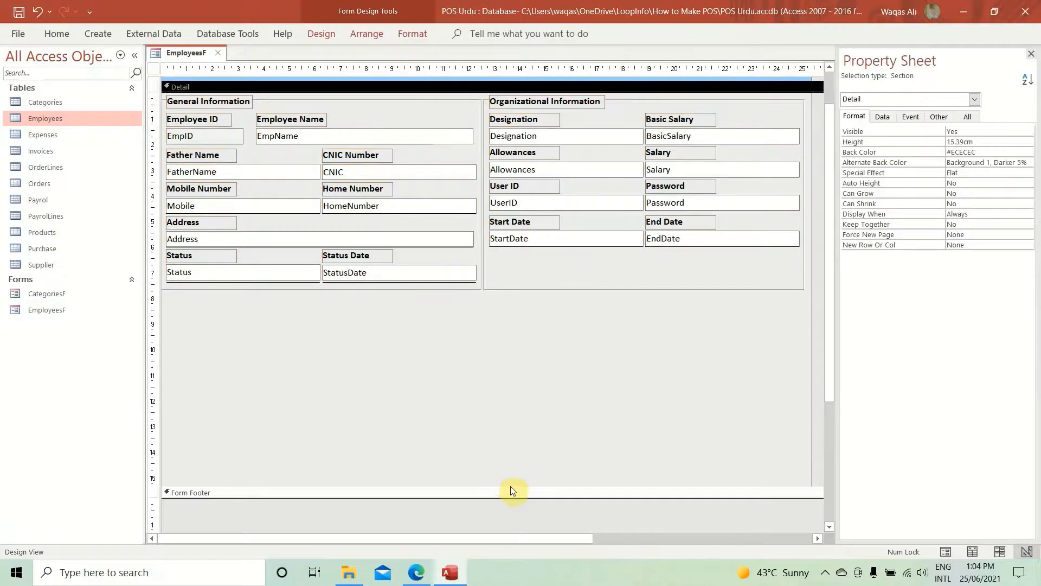
{"action": "left_click_drag", "start_coordinate": [510, 488], "coordinate": [470, 292]}
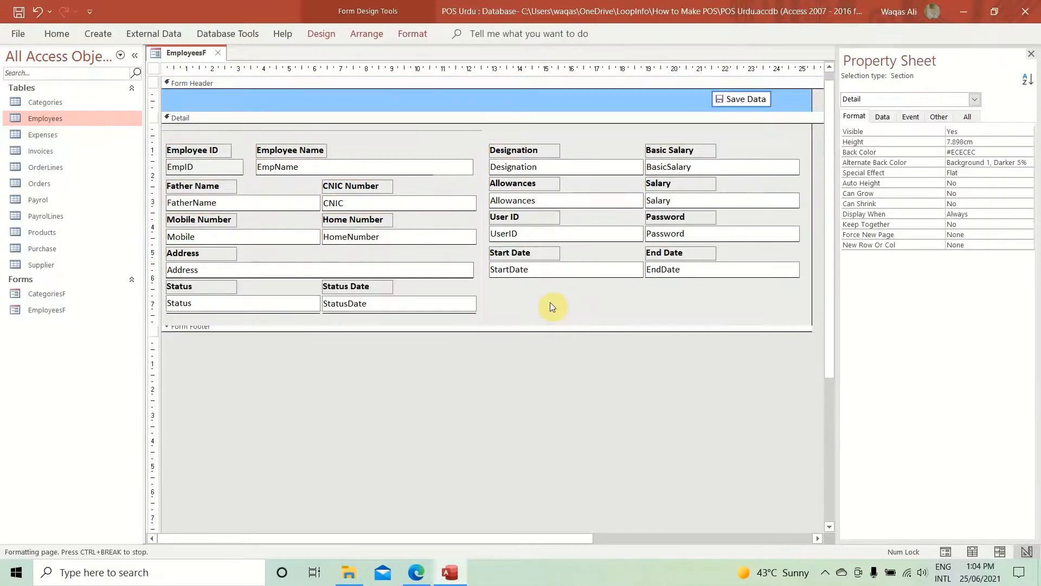
- Move the Save Data button to align with the Organizational Information frame's outer edge and narrow the form to about 25.3 cm
{"action": "left_click_drag", "start_coordinate": [727, 102], "coordinate": [764, 103]}
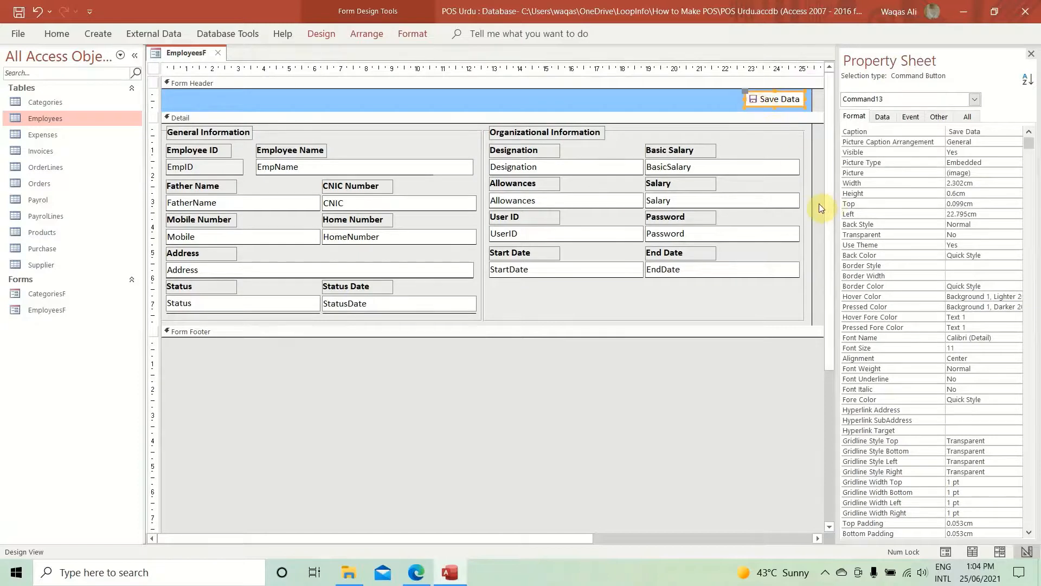
{"action": "left_click_drag", "start_coordinate": [819, 205], "coordinate": [808, 203]}
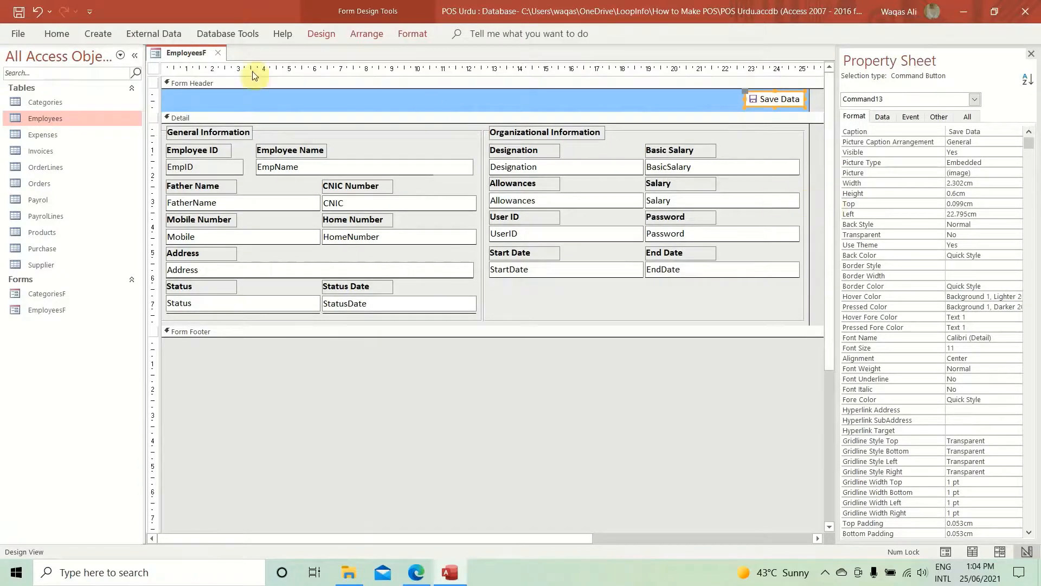
- Preview the form in Form View, step through its fields in tab order, and return to Design View
{"action": "right_click", "coordinate": [181, 54]}
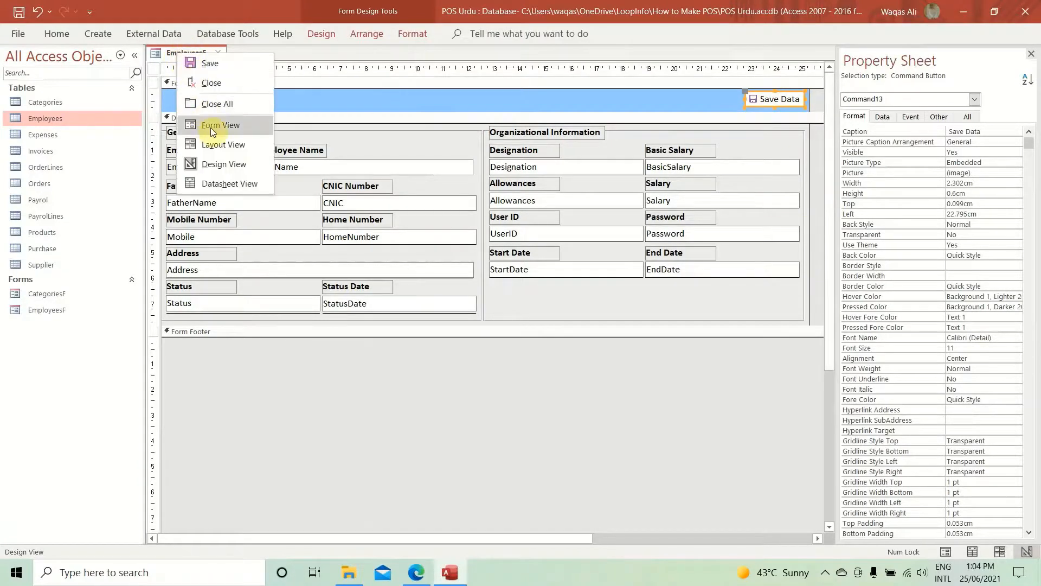
{"action": "left_click", "coordinate": [210, 128]}
{"action": "left_click_drag", "start_coordinate": [404, 81], "coordinate": [480, 104]}
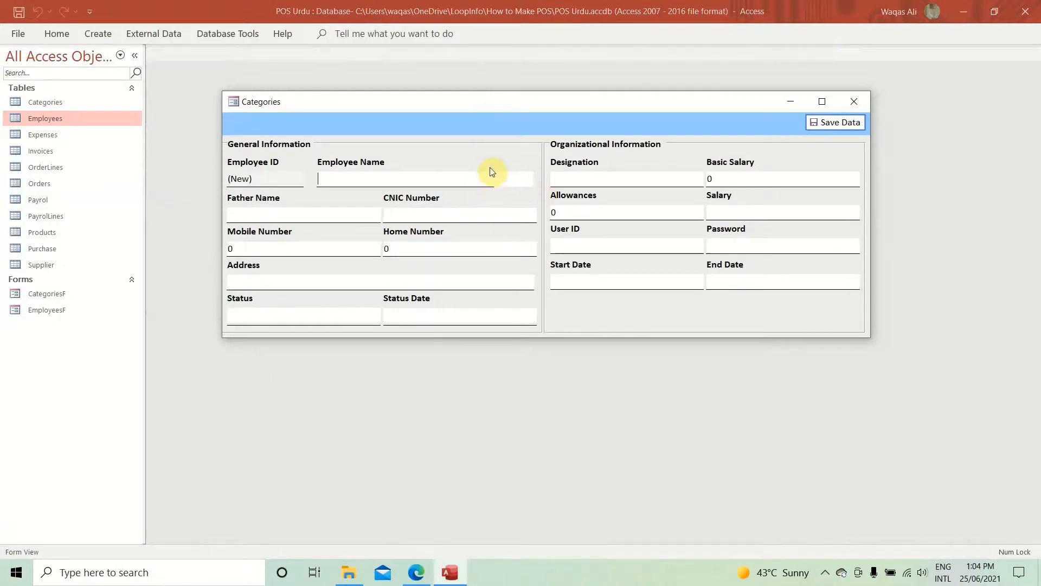
{"action": "key", "text": "Tab"}
{"action": "key", "text": "Tab"}
{"action": "key", "text": "Tab"}
{"action": "key", "text": "Tab"}
{"action": "key", "text": "Tab"}
{"action": "key", "text": "Tab"}
{"action": "key", "text": "Tab"}
{"action": "key", "text": "Tab"}
{"action": "key", "text": "Tab"}
{"action": "key", "text": "Tab"}
{"action": "right_click", "coordinate": [492, 103]}
{"action": "left_click", "coordinate": [507, 110]}
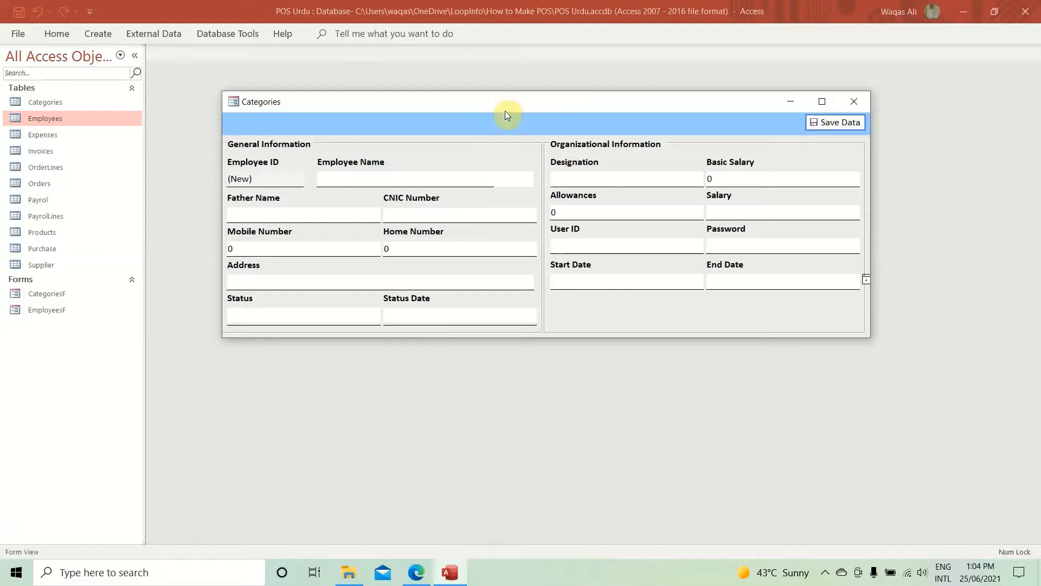
{"action": "left_click", "coordinate": [269, 250]}
{"action": "right_click", "coordinate": [579, 119]}
{"action": "left_click", "coordinate": [607, 164]}
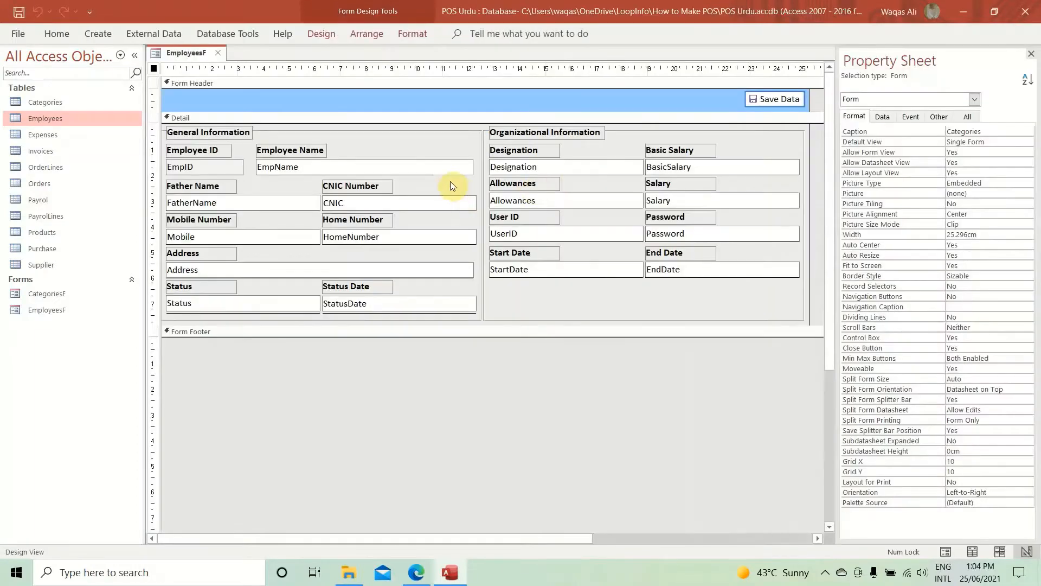
- Lengthen the line beneath the EmpName text box to match the box's full width
{"action": "left_click", "coordinate": [431, 177]}
{"action": "left_click", "coordinate": [432, 175]}
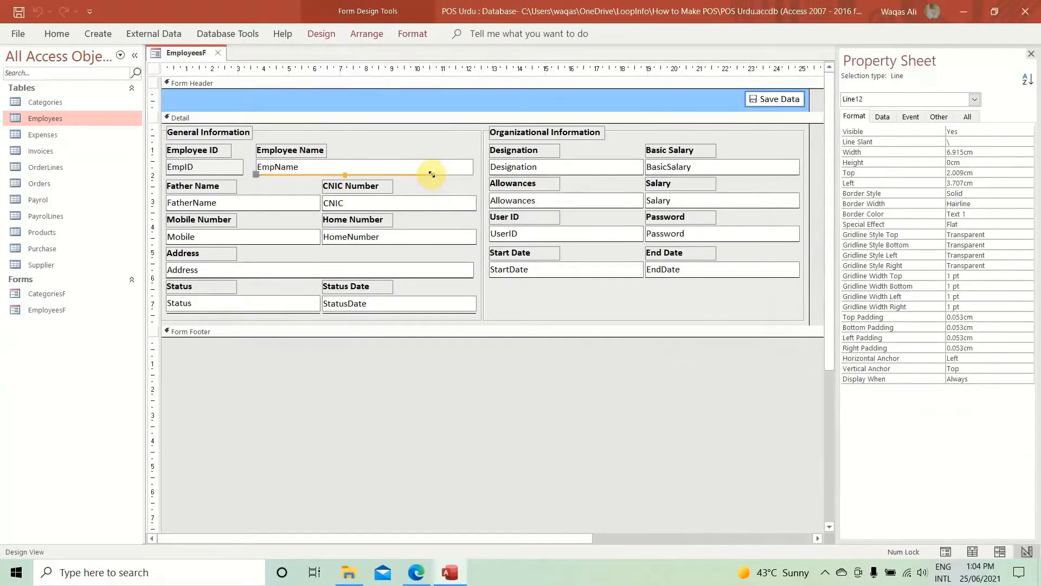
{"action": "left_click_drag", "start_coordinate": [433, 174], "coordinate": [473, 175]}
{"action": "left_click", "coordinate": [470, 183]}
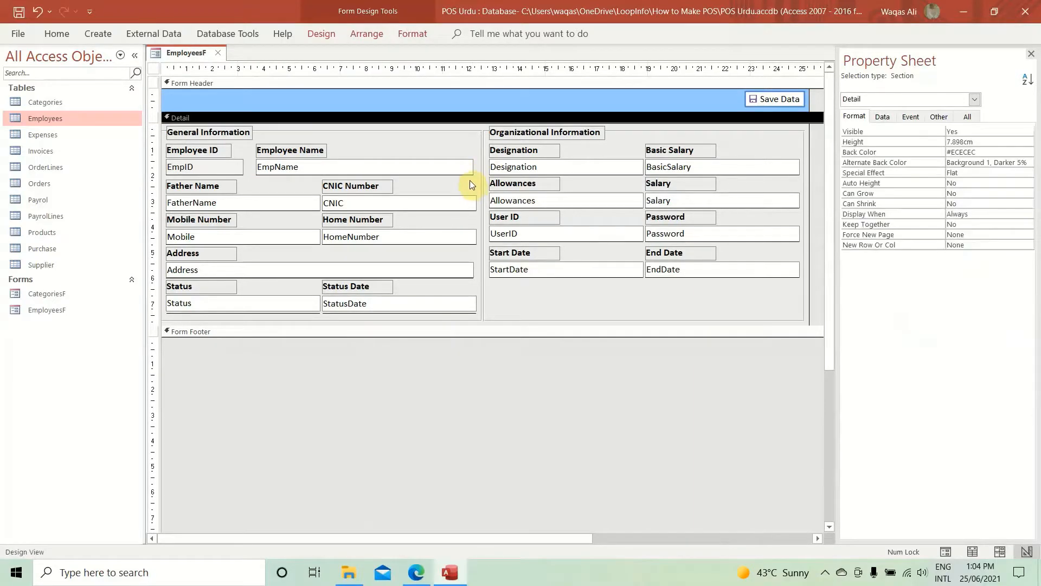
- Disable and lock the Status and StatusDate text boxes by setting Enabled to No and Locked to Yes
{"action": "left_click", "coordinate": [420, 305]}
{"action": "left_click", "coordinate": [258, 308], "text": "shift"}
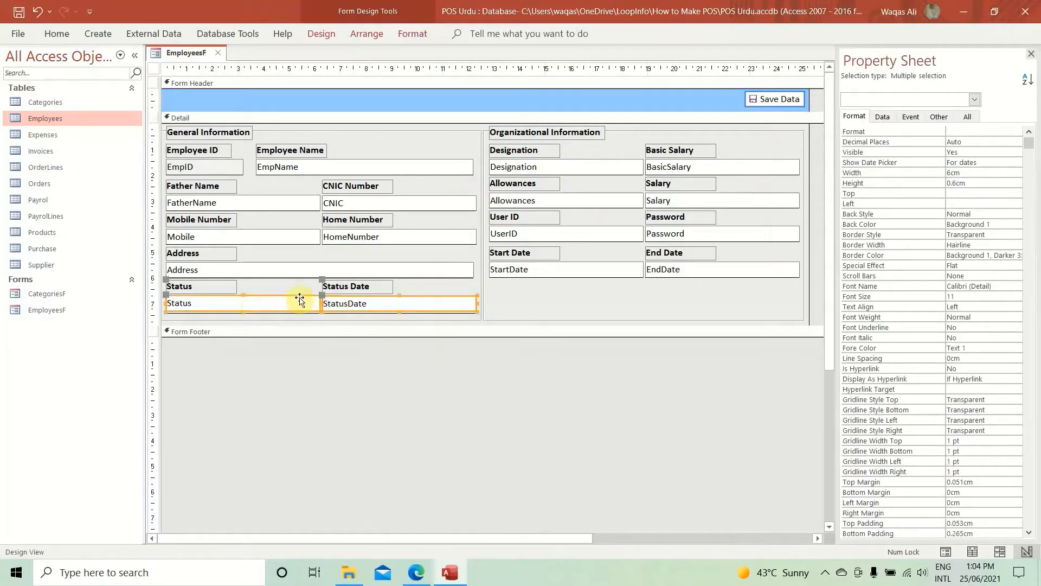
{"action": "left_click", "coordinate": [884, 116]}
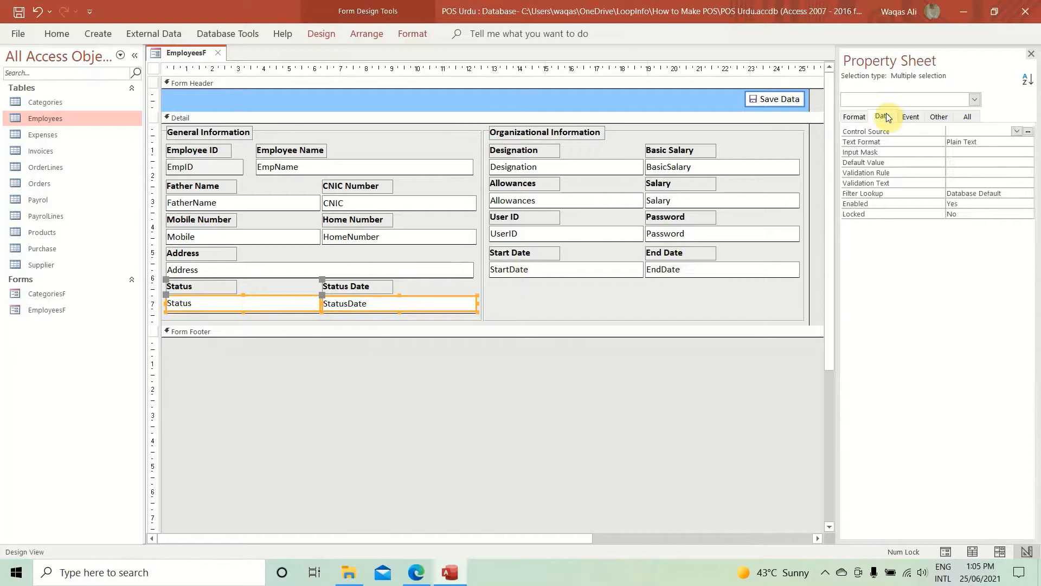
{"action": "double_click", "coordinate": [970, 203]}
{"action": "double_click", "coordinate": [971, 214]}
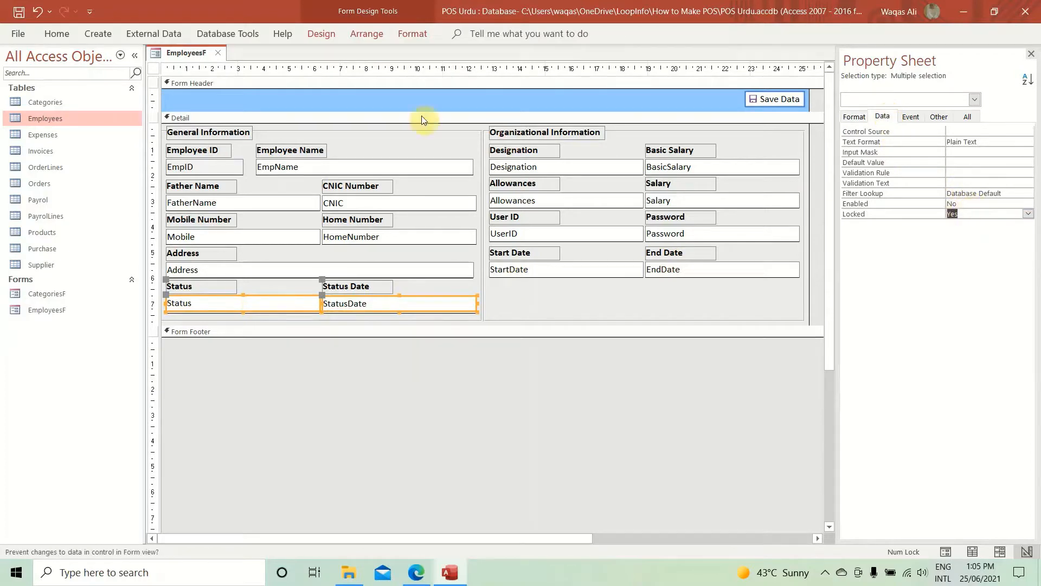
- Fill the Status and StatusDate text boxes with a light gray that blends with the Detail section background
{"action": "left_click", "coordinate": [416, 35]}
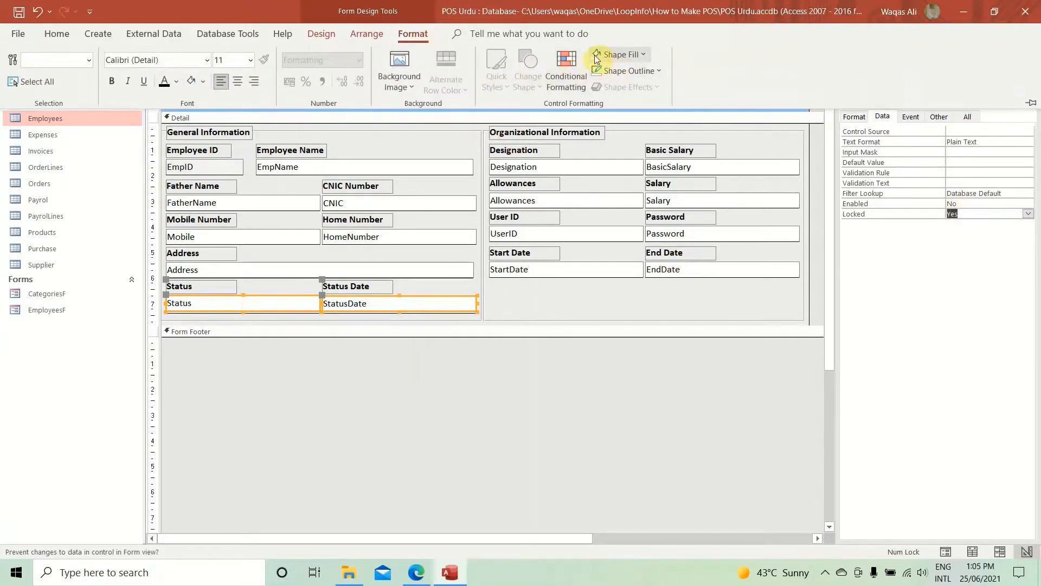
{"action": "left_click", "coordinate": [601, 53]}
{"action": "left_click", "coordinate": [597, 128]}
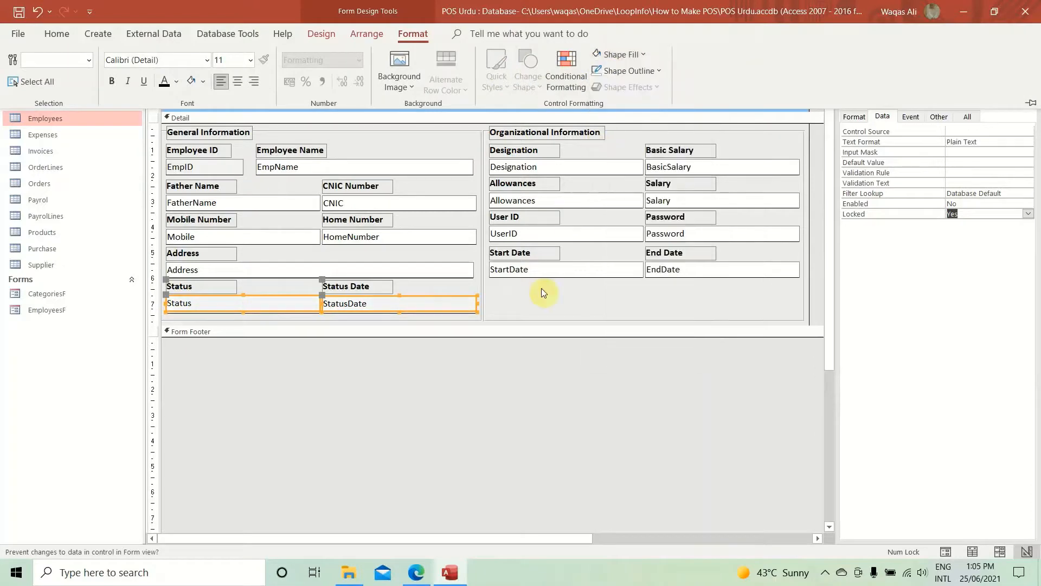
{"action": "left_click", "coordinate": [483, 389]}
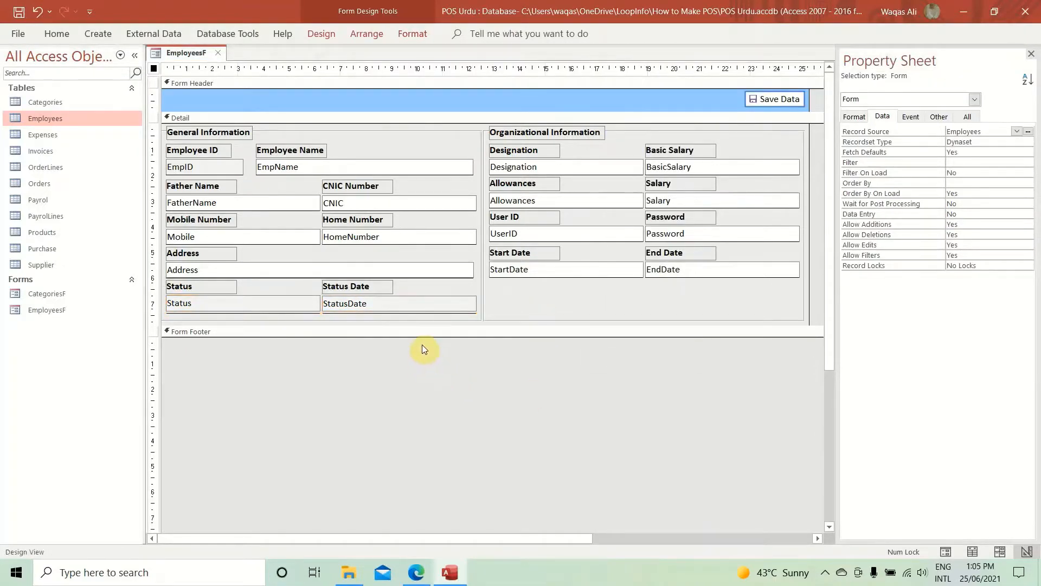
- Duplicate the Save Data button and place the copy directly beside the original in the Form Header
{"action": "left_click", "coordinate": [777, 97]}
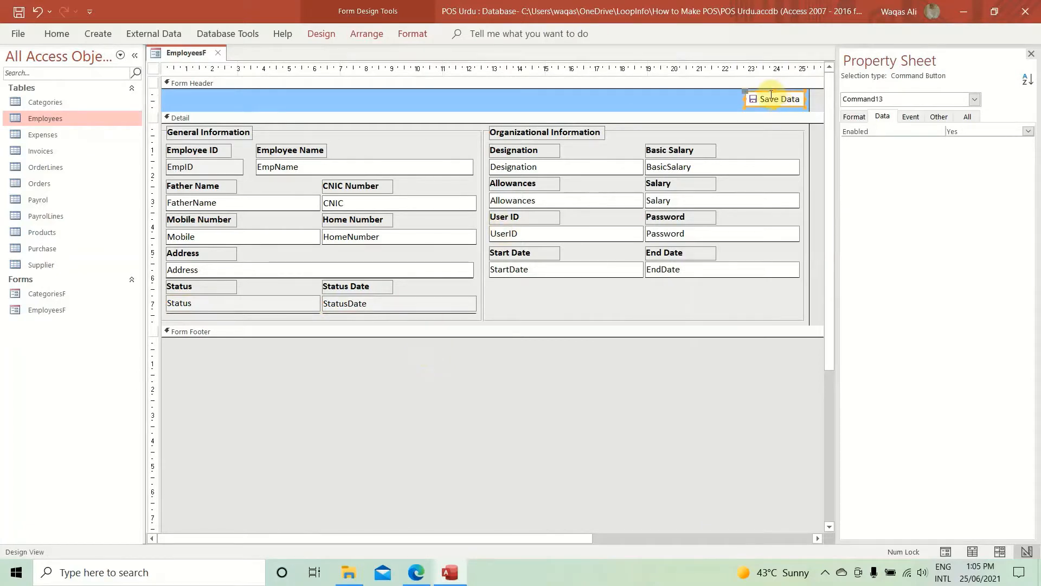
{"action": "key", "text": "ctrl+c"}
{"action": "key", "text": "ctrl+v"}
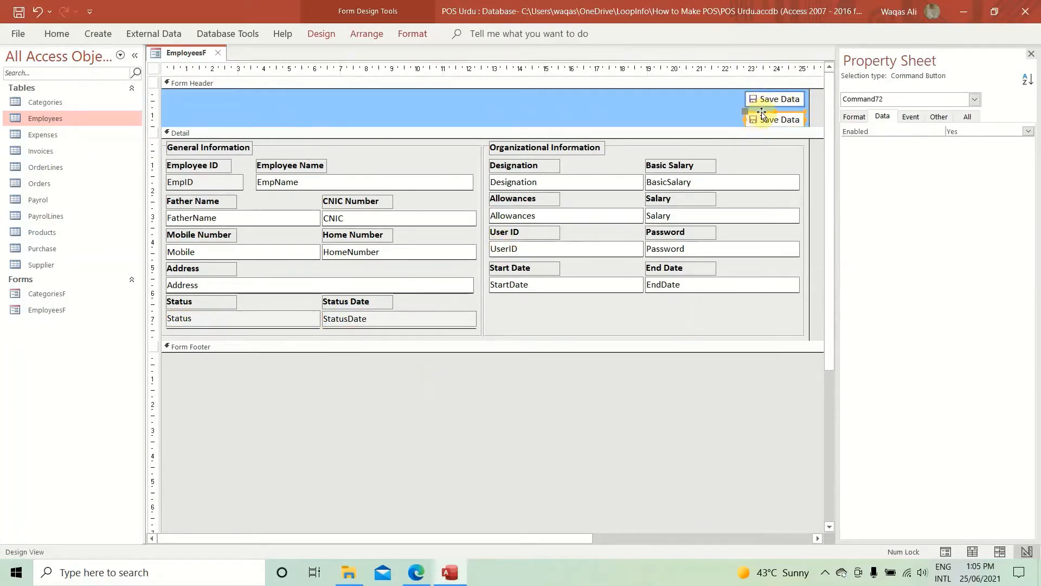
{"action": "left_click_drag", "start_coordinate": [763, 114], "coordinate": [687, 98]}
- Caption the copied button Mark Inactive, widening it to fit the text, and shorten the Form Header to suit a single button row
{"action": "left_click", "coordinate": [716, 94]}
{"action": "type", "text": "Mark "}
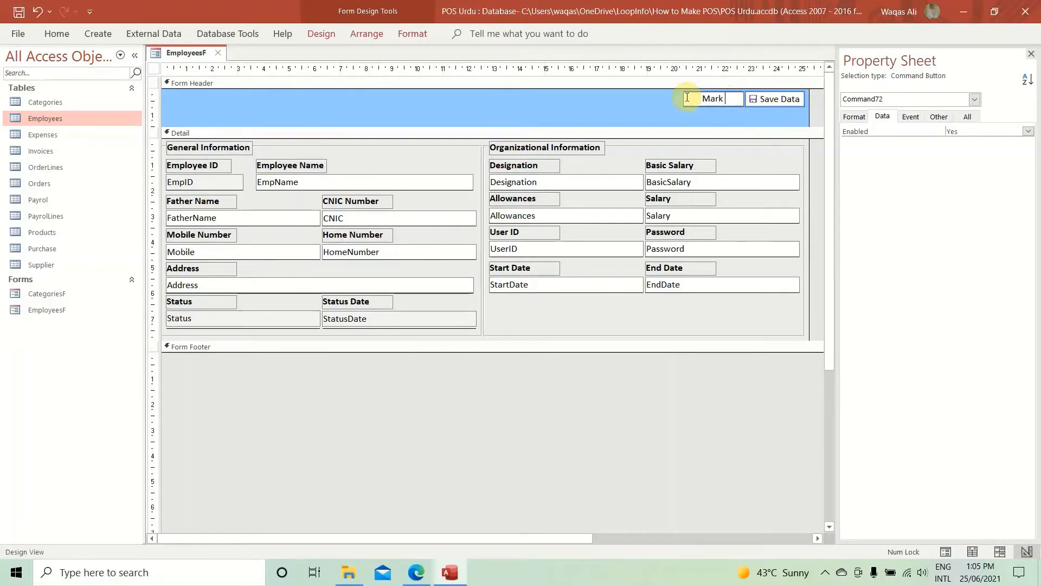
{"action": "type", "text": "Inactive"}
{"action": "key", "text": "Return"}
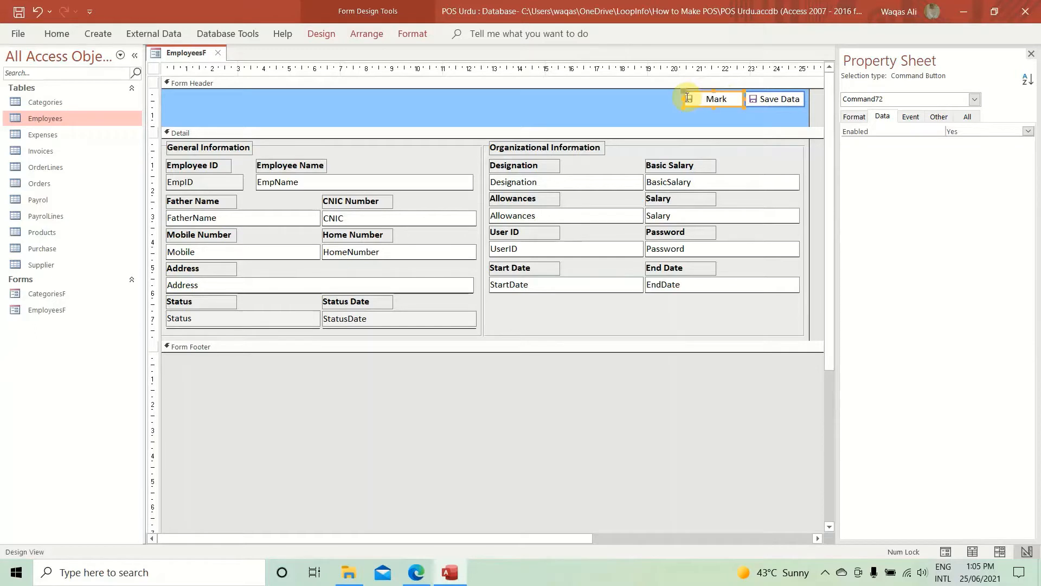
{"action": "mouse_move", "coordinate": [682, 98]}
{"action": "left_mouse_down"}
{"action": "mouse_move", "coordinate": [670, 99]}
{"action": "mouse_move", "coordinate": [673, 111]}
{"action": "left_mouse_up"}
{"action": "left_click", "coordinate": [688, 100]}
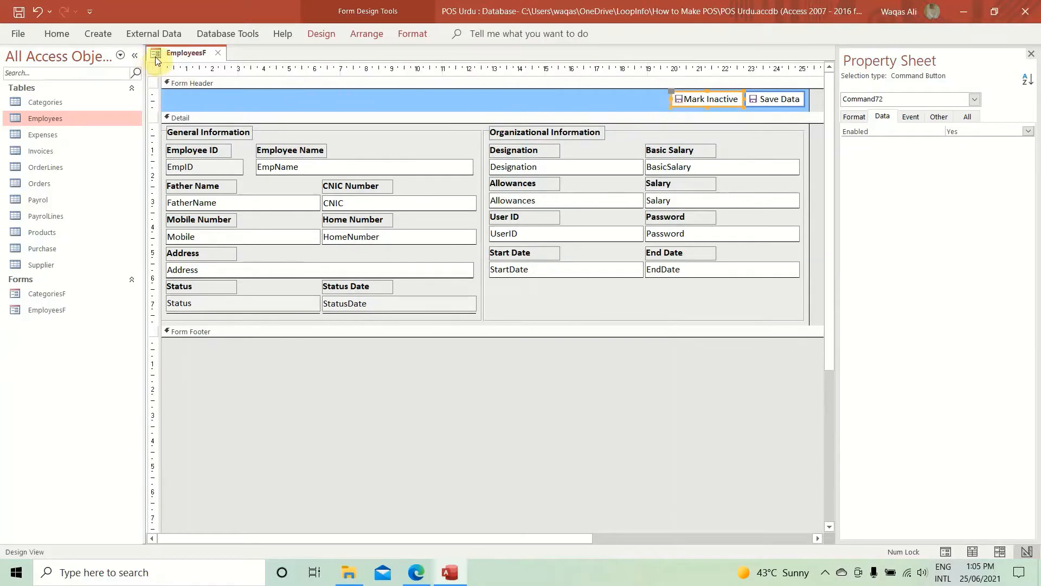
- Preview the EmployeesF form in Form View and reposition its pop-up window to check the new button and disabled status fields
{"action": "right_click", "coordinate": [171, 52]}
{"action": "left_click", "coordinate": [220, 123]}
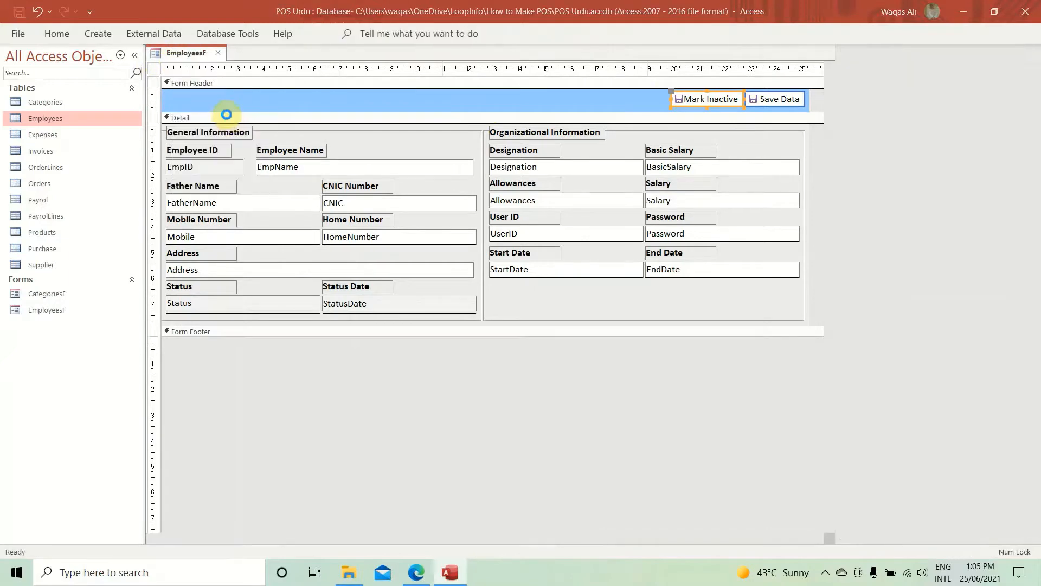
{"action": "left_click_drag", "start_coordinate": [285, 77], "coordinate": [378, 161]}
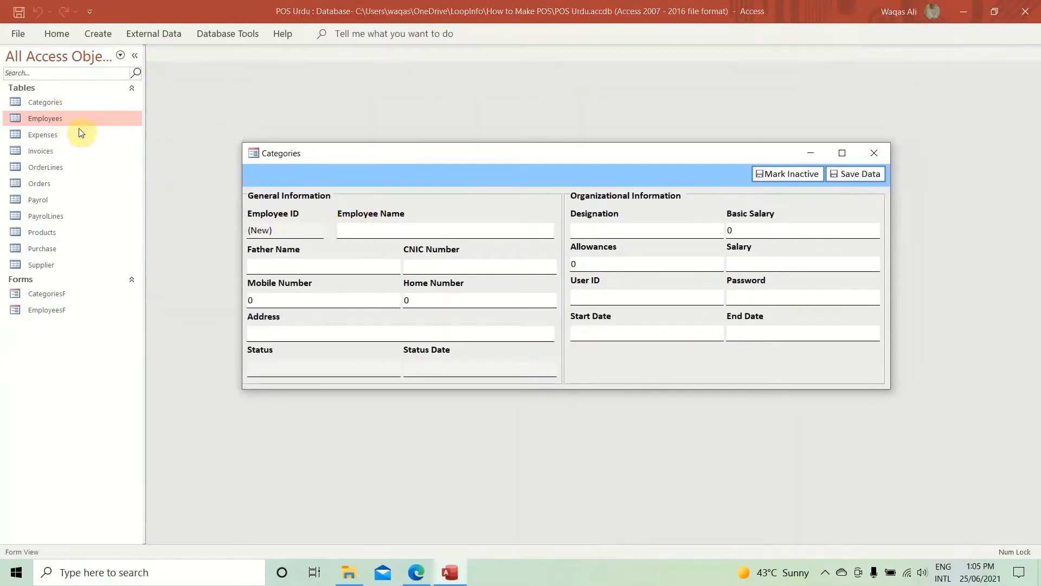
{"action": "left_click_drag", "start_coordinate": [598, 158], "coordinate": [601, 143]}
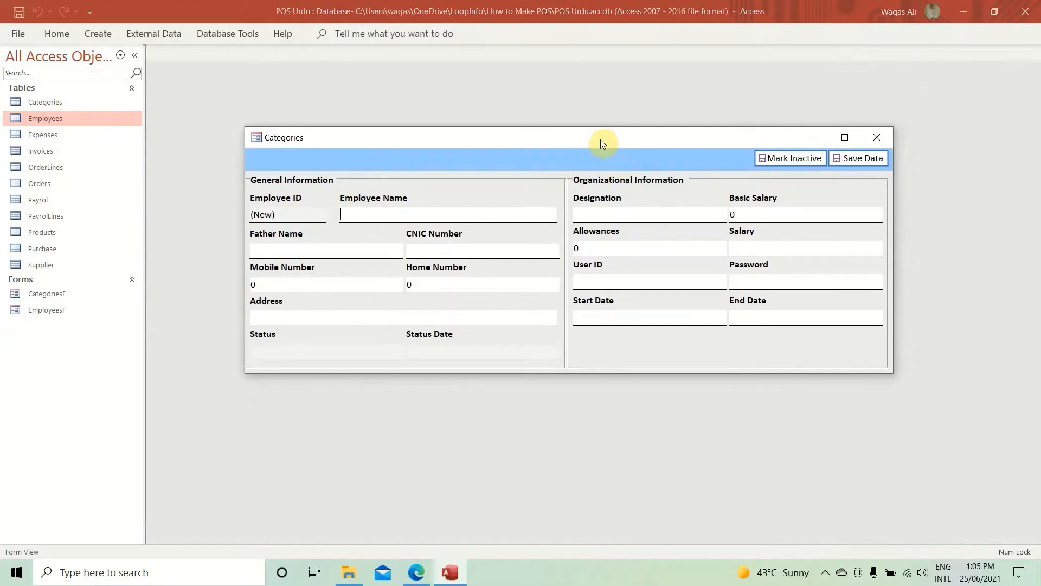